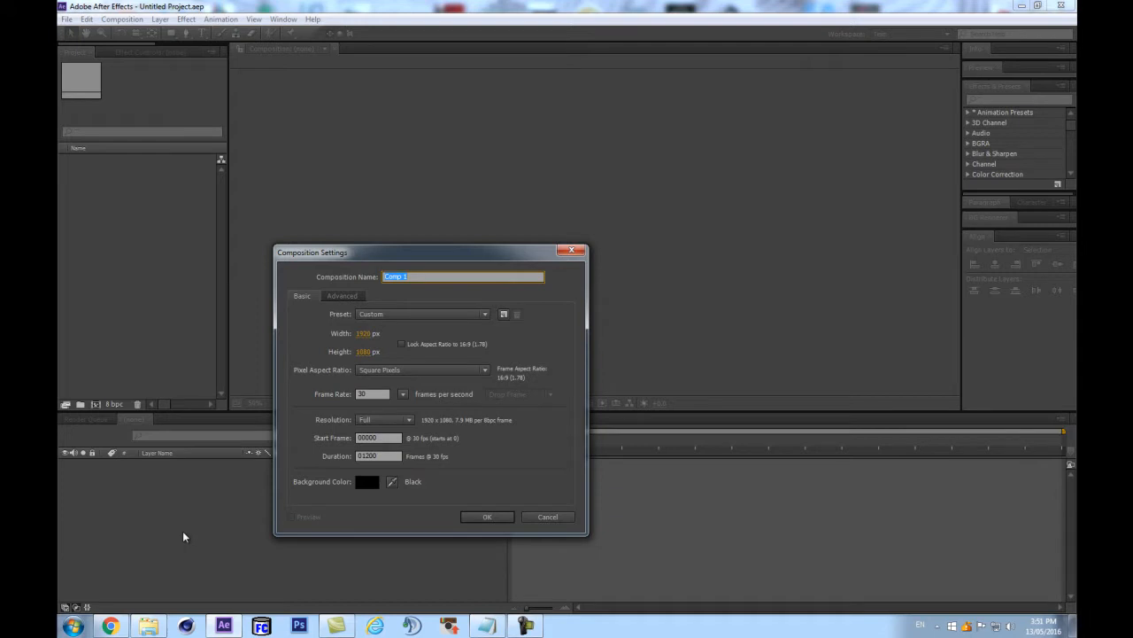
Create a composition with its width set to 1080 px
{"action": "left_click", "coordinate": [365, 338]}
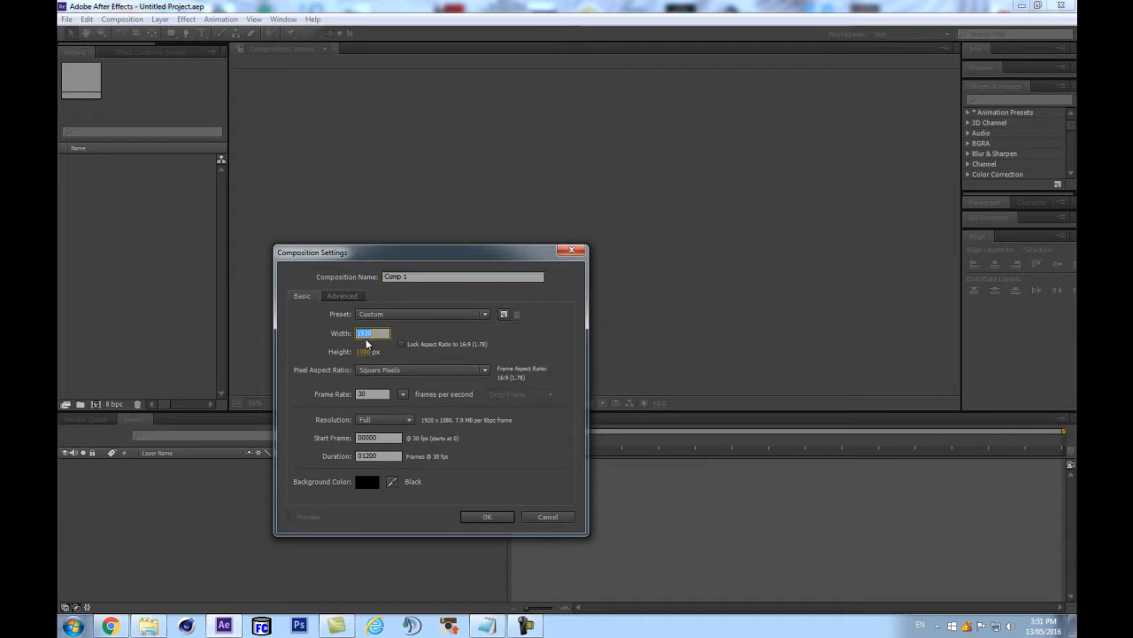
{"action": "type", "text": "4080"}
{"action": "left_click", "coordinate": [488, 517]}
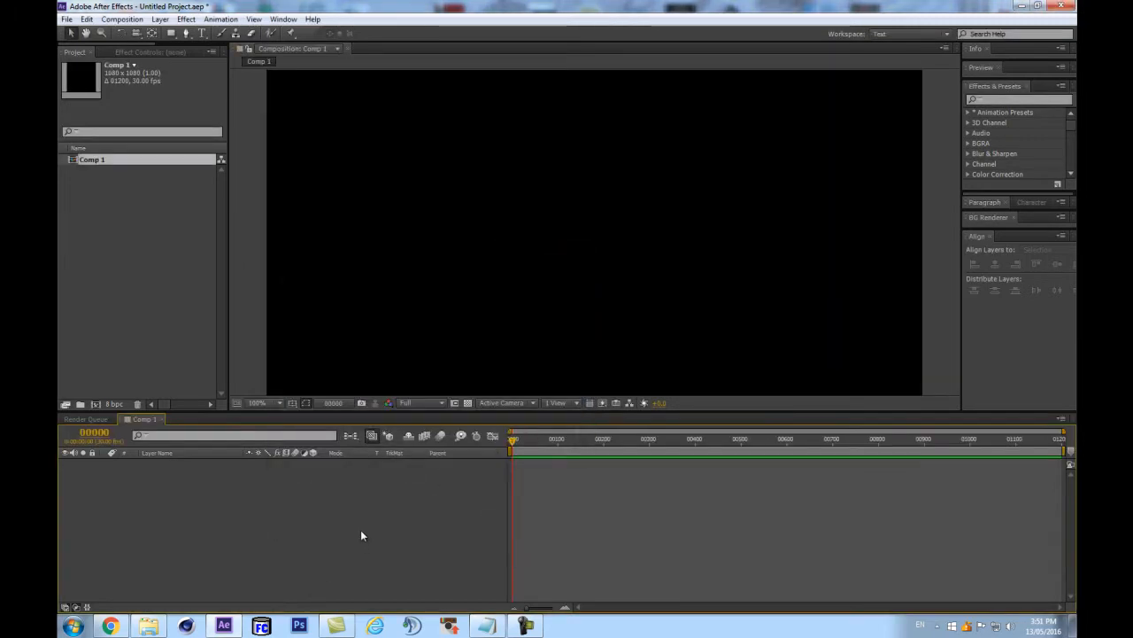
Add a black solid layer named TAO at the composition's size
{"action": "key", "text": "ctrl+y"}
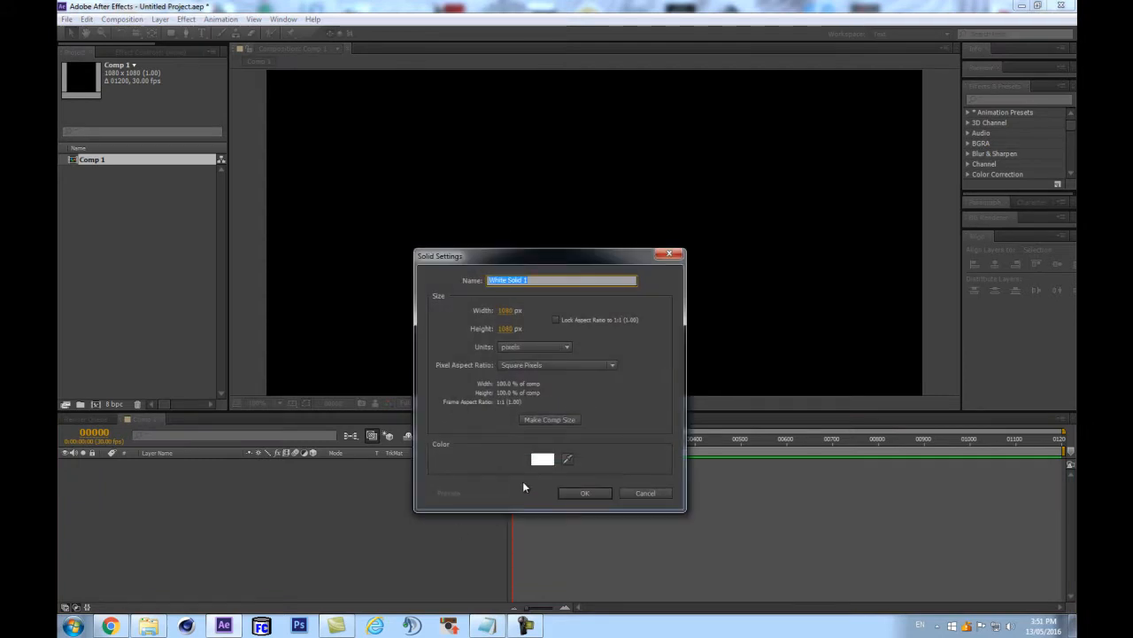
{"action": "left_click", "coordinate": [545, 461]}
{"action": "left_click_drag", "start_coordinate": [155, 509], "coordinate": [58, 589]}
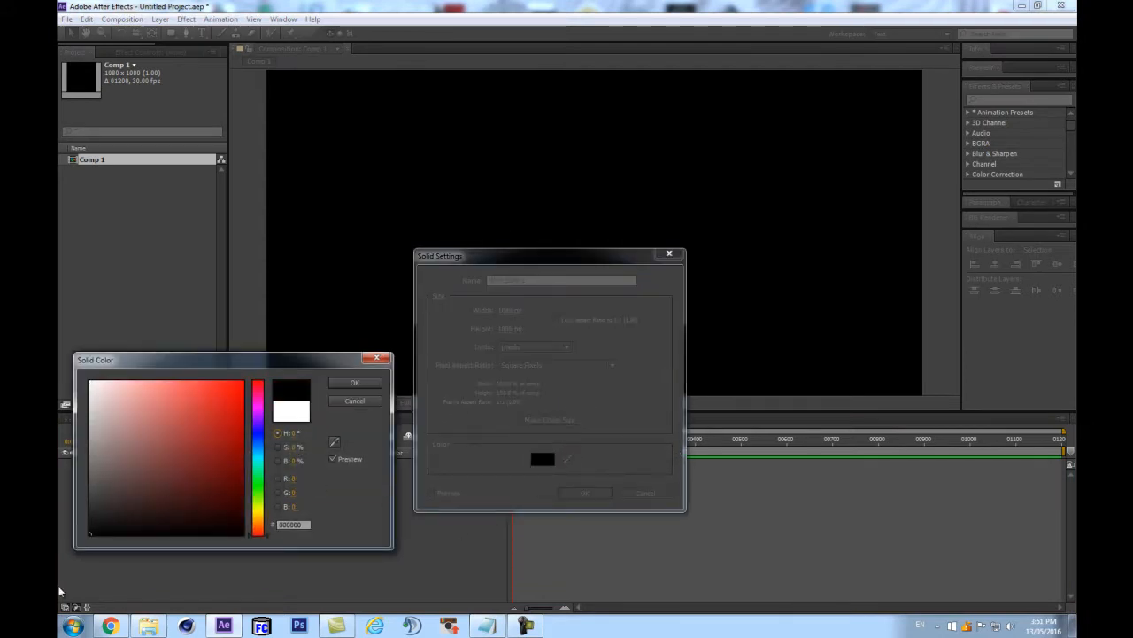
{"action": "left_click", "coordinate": [356, 381]}
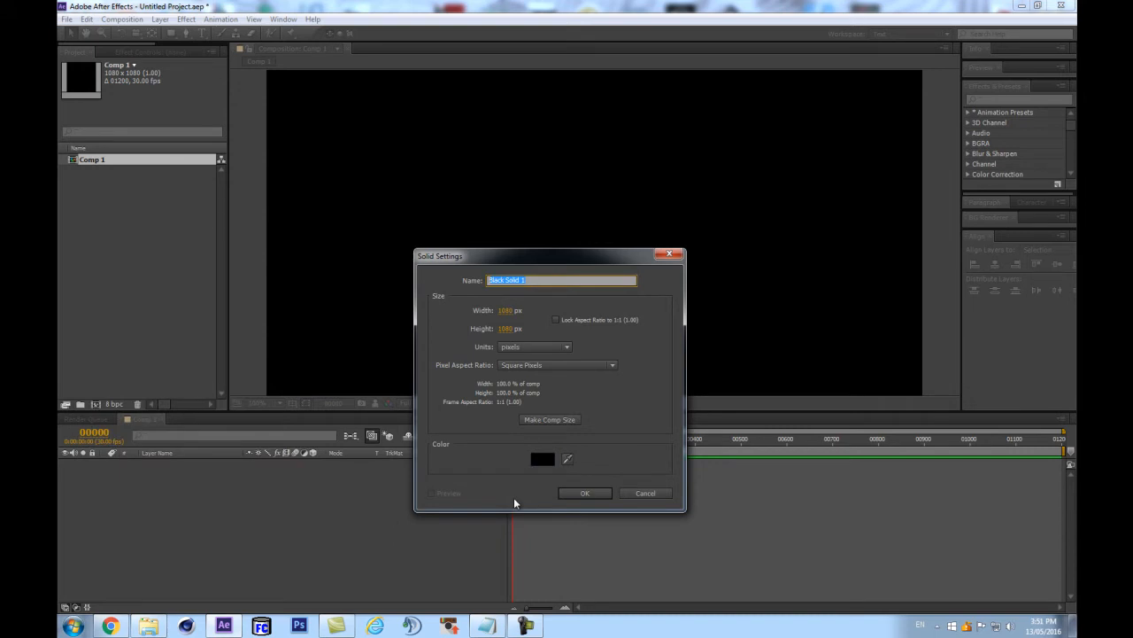
{"action": "type", "text": "TAO"}
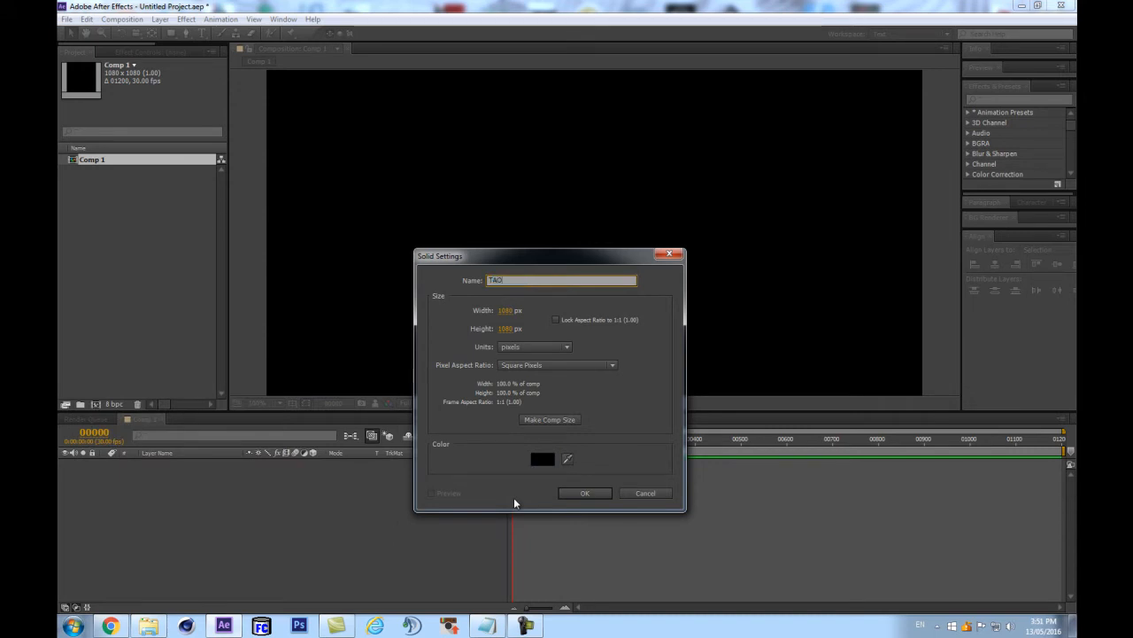
{"action": "key", "text": "Return"}
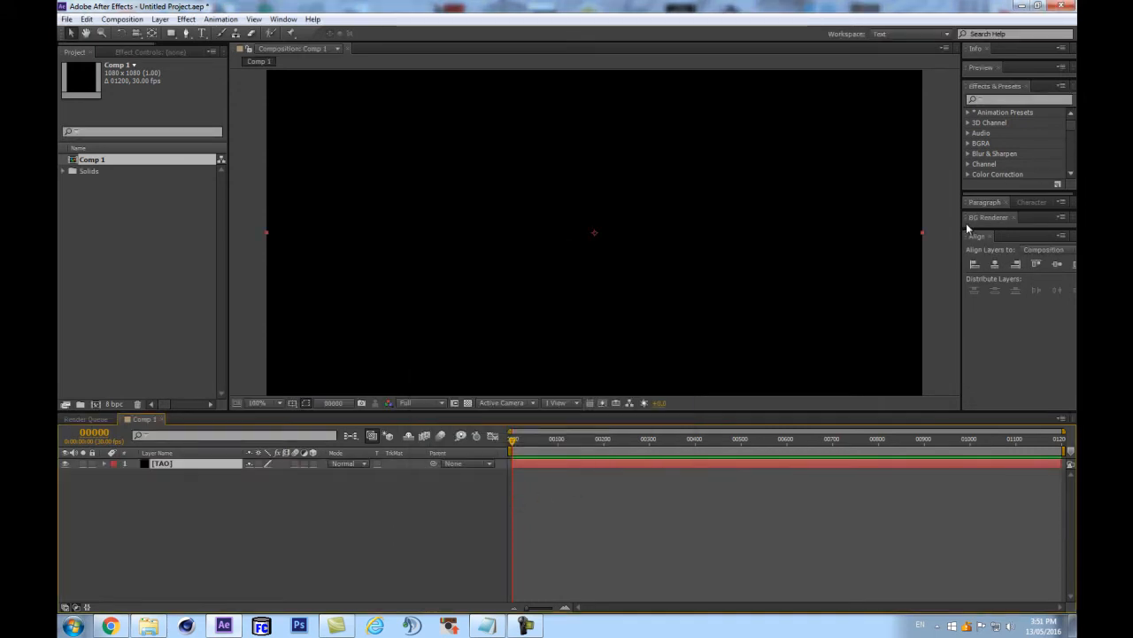
Find the Trapcode Tao effect and apply it to the TAO layer
{"action": "left_click_drag", "start_coordinate": [963, 219], "coordinate": [913, 221]}
{"action": "left_click", "coordinate": [967, 99]}
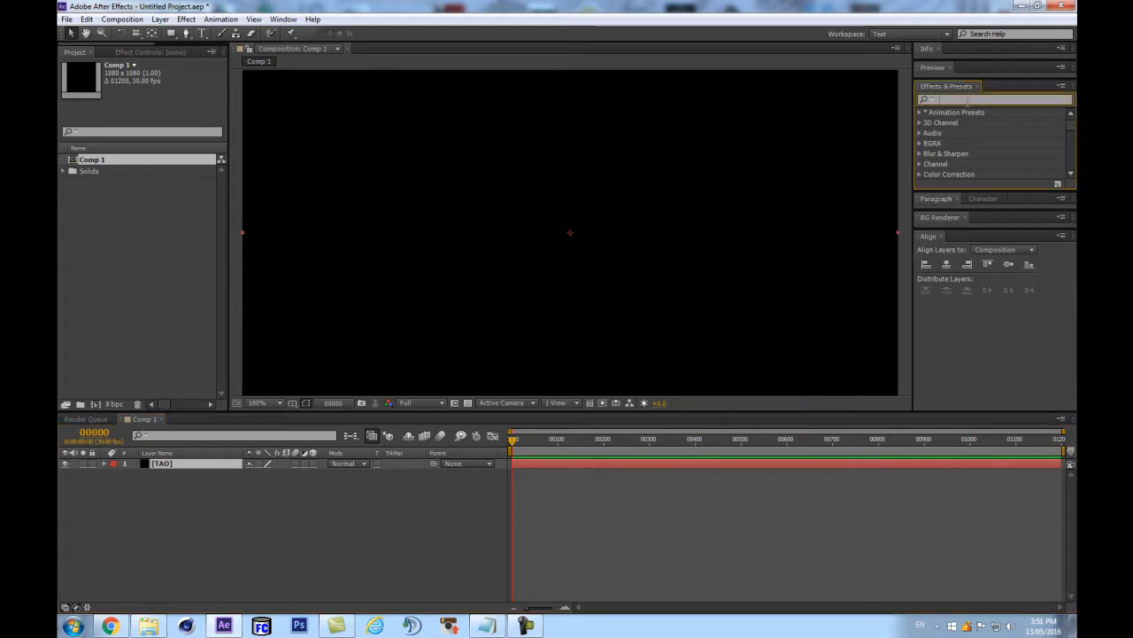
{"action": "type", "text": "tao"}
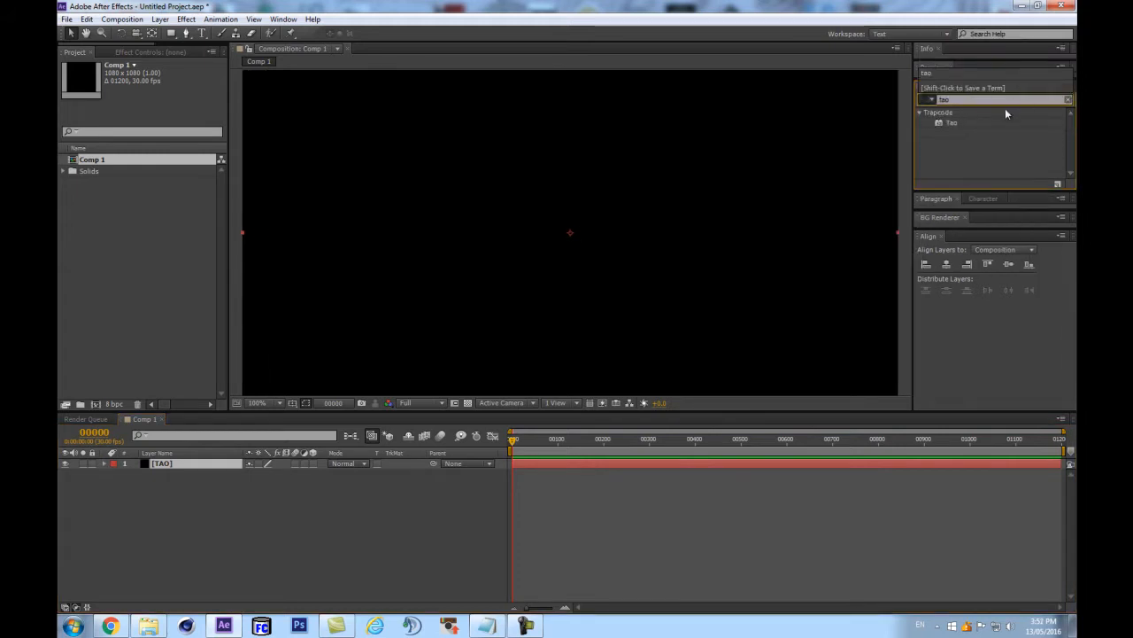
{"action": "left_click", "coordinate": [956, 124]}
{"action": "left_click_drag", "start_coordinate": [956, 124], "coordinate": [168, 466]}
{"action": "left_click_drag", "start_coordinate": [603, 409], "coordinate": [603, 499]}
{"action": "scroll", "coordinate": [528, 237], "scroll_direction": "down", "scroll_amount": 3}
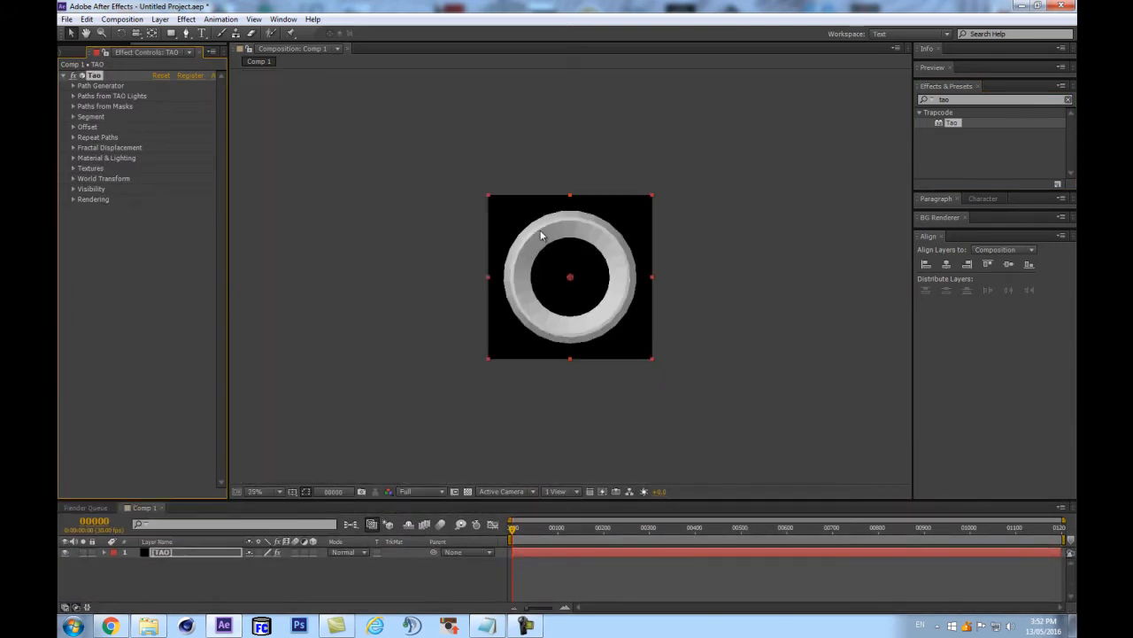
{"action": "scroll", "coordinate": [540, 268], "scroll_direction": "up", "scroll_amount": 2}
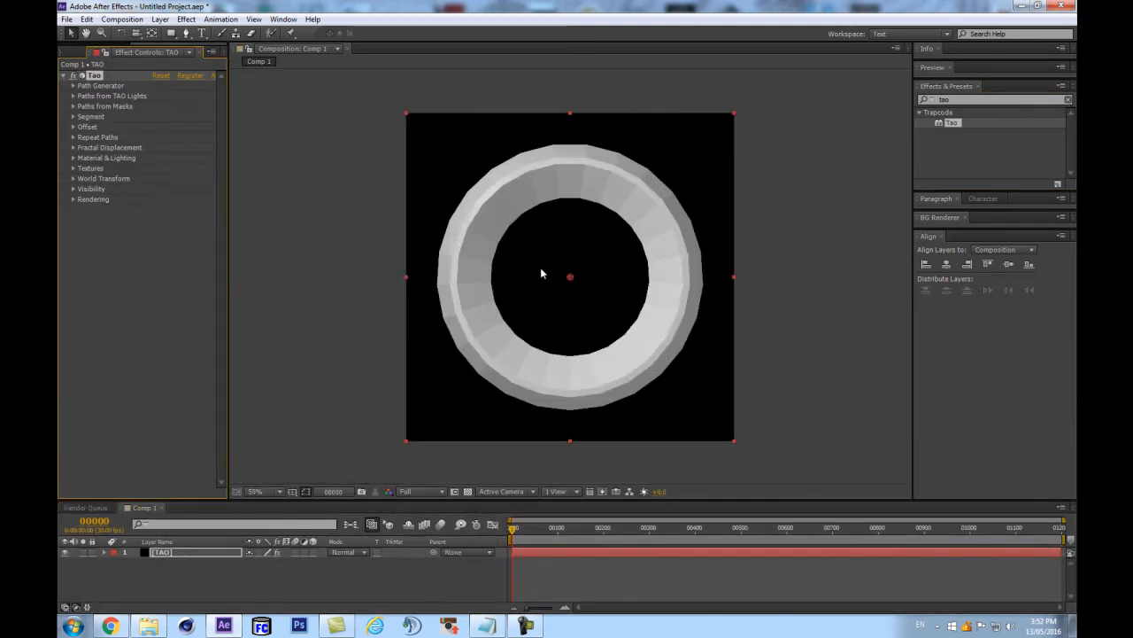
Set the number of Segments in Tao's Segment settings to 4
{"action": "left_click", "coordinate": [73, 116]}
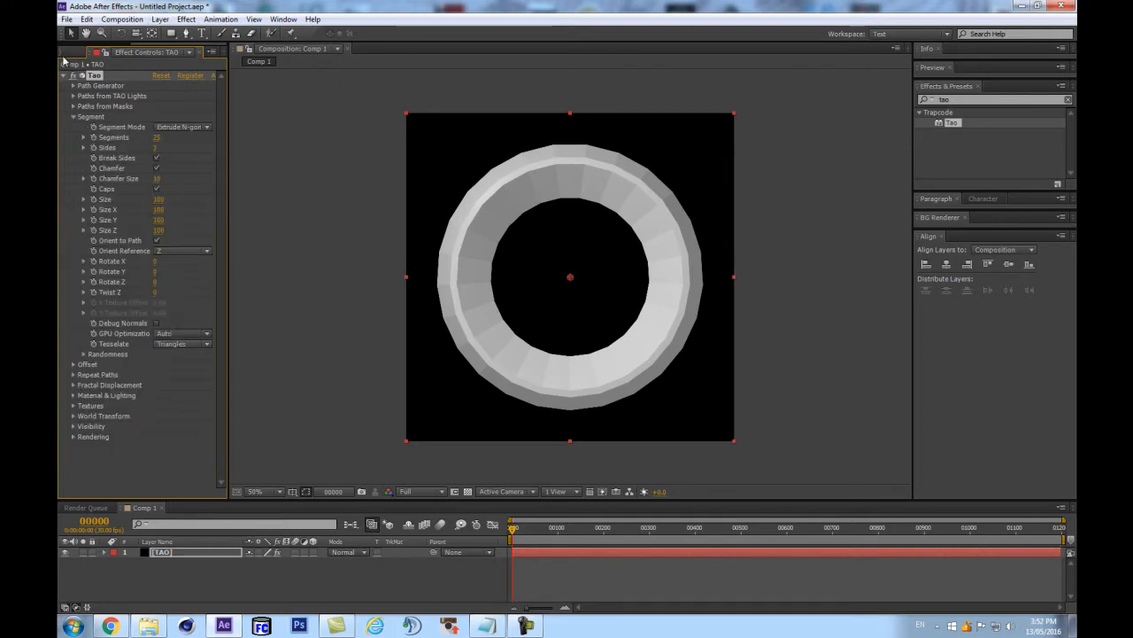
{"action": "left_click", "coordinate": [73, 86]}
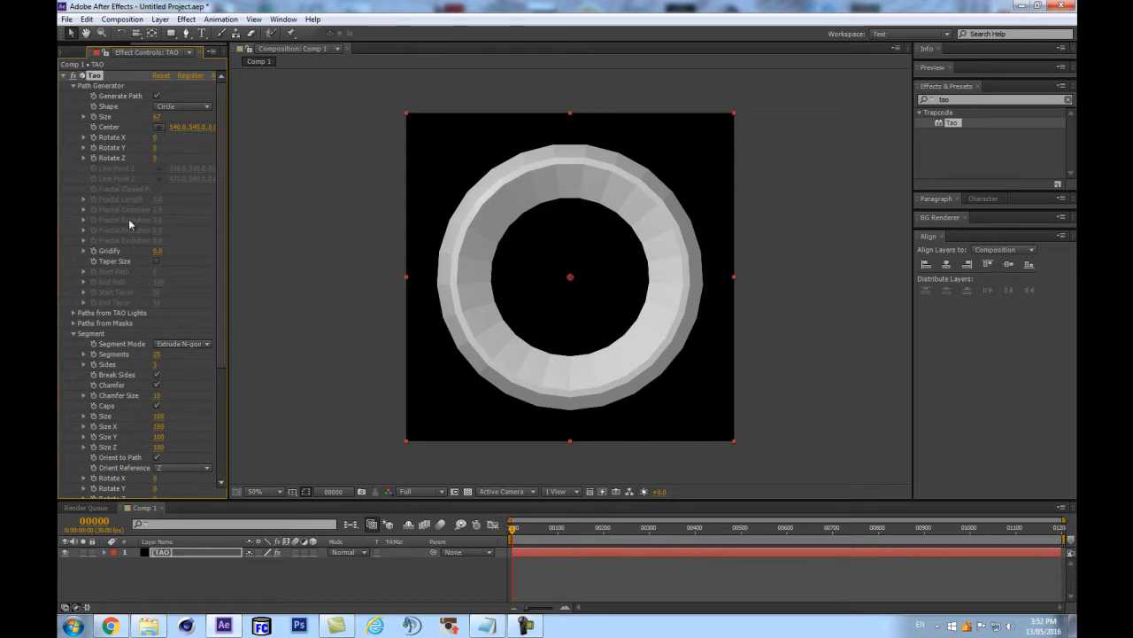
{"action": "scroll", "coordinate": [98, 359], "scroll_direction": "down", "scroll_amount": 1}
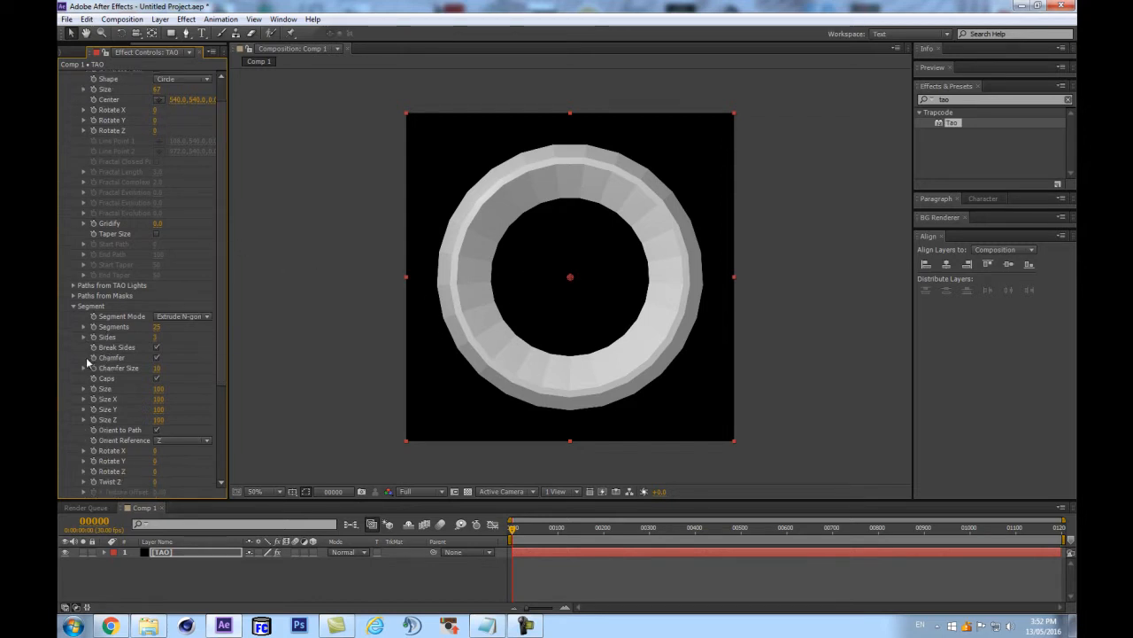
{"action": "left_click", "coordinate": [157, 326]}
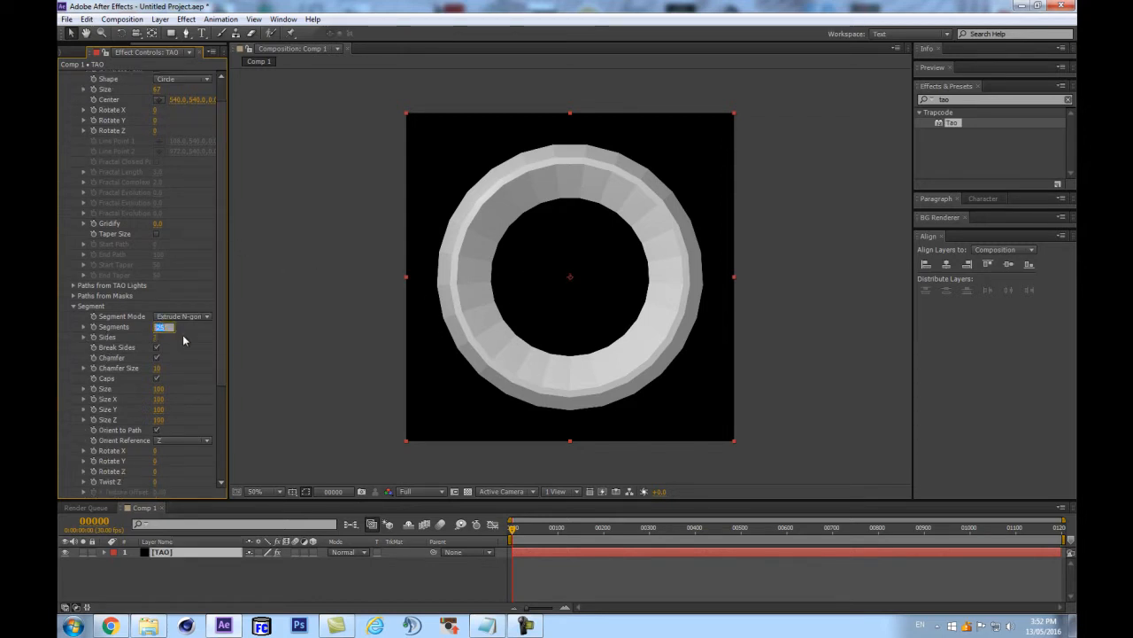
{"action": "type", "text": "4"}
{"action": "key", "text": "Return"}
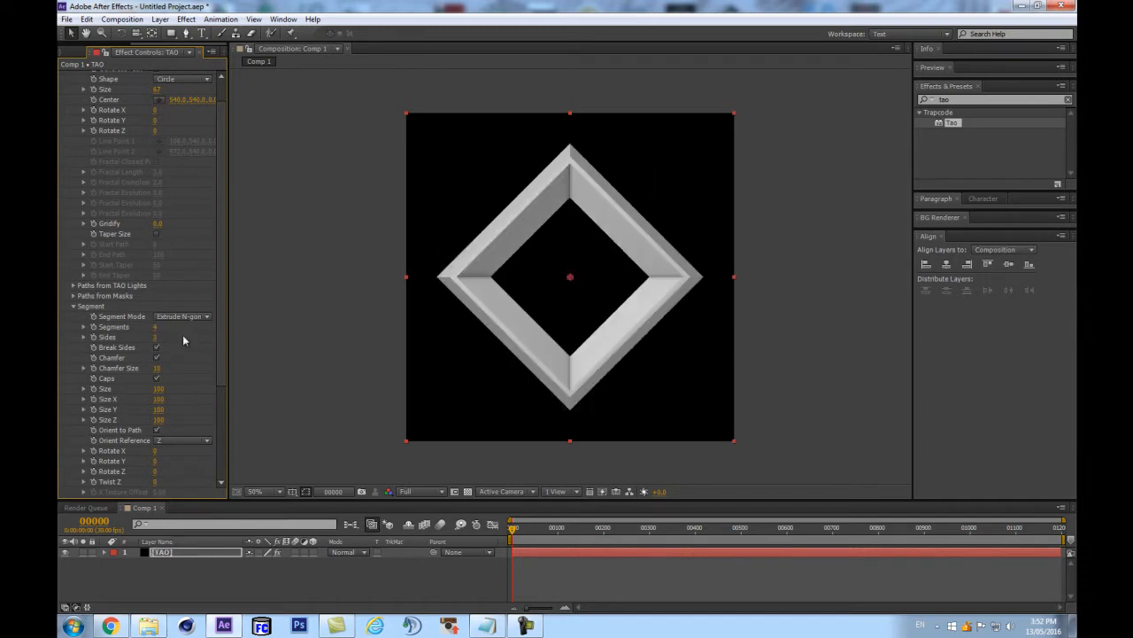
Set the number of Sides in Tao's Segment settings to 4
{"action": "scroll", "coordinate": [580, 251], "scroll_direction": "up", "scroll_amount": 2}
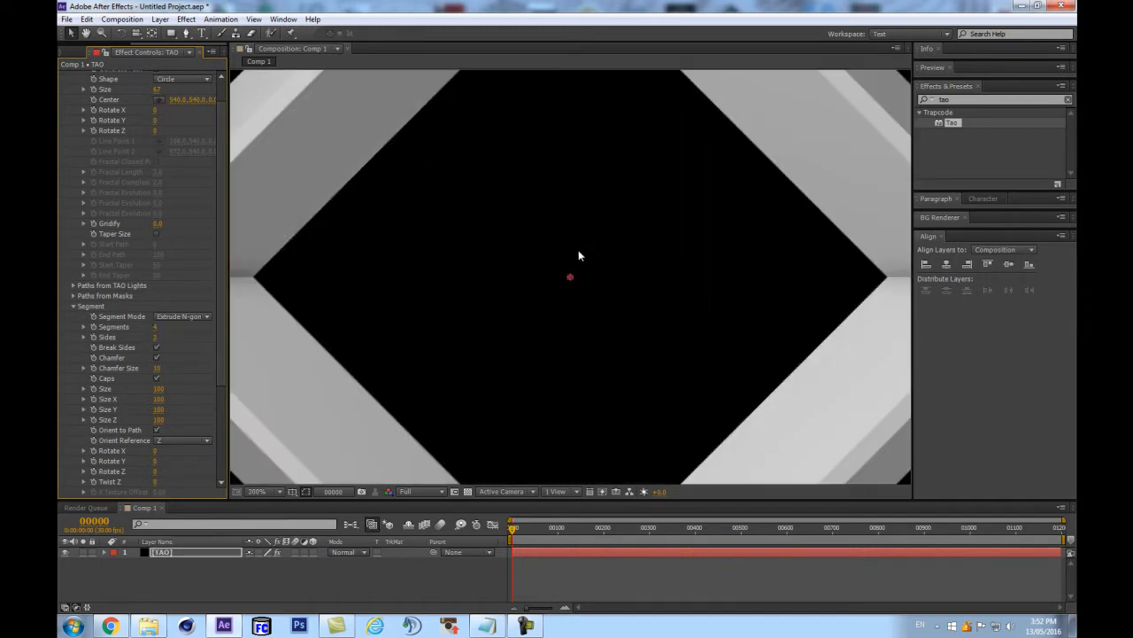
{"action": "scroll", "coordinate": [580, 252], "scroll_direction": "down", "scroll_amount": 2}
{"action": "scroll", "coordinate": [533, 305], "scroll_direction": "up", "scroll_amount": 1}
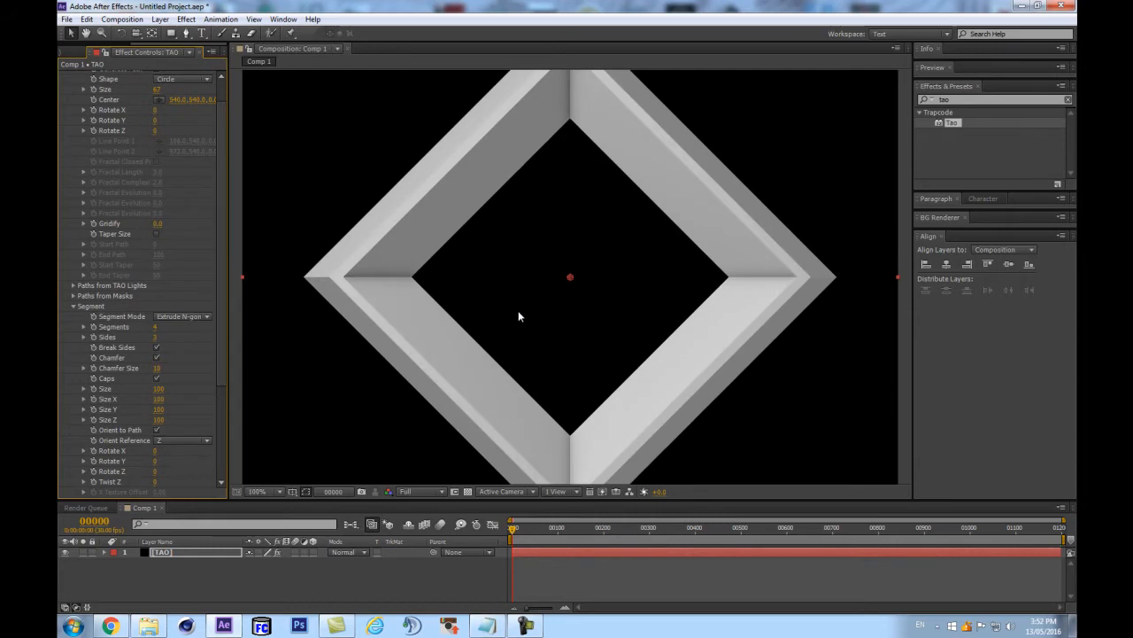
{"action": "left_click", "coordinate": [157, 337]}
{"action": "key", "text": "Return"}
{"action": "scroll", "coordinate": [507, 323], "scroll_direction": "down", "scroll_amount": 1}
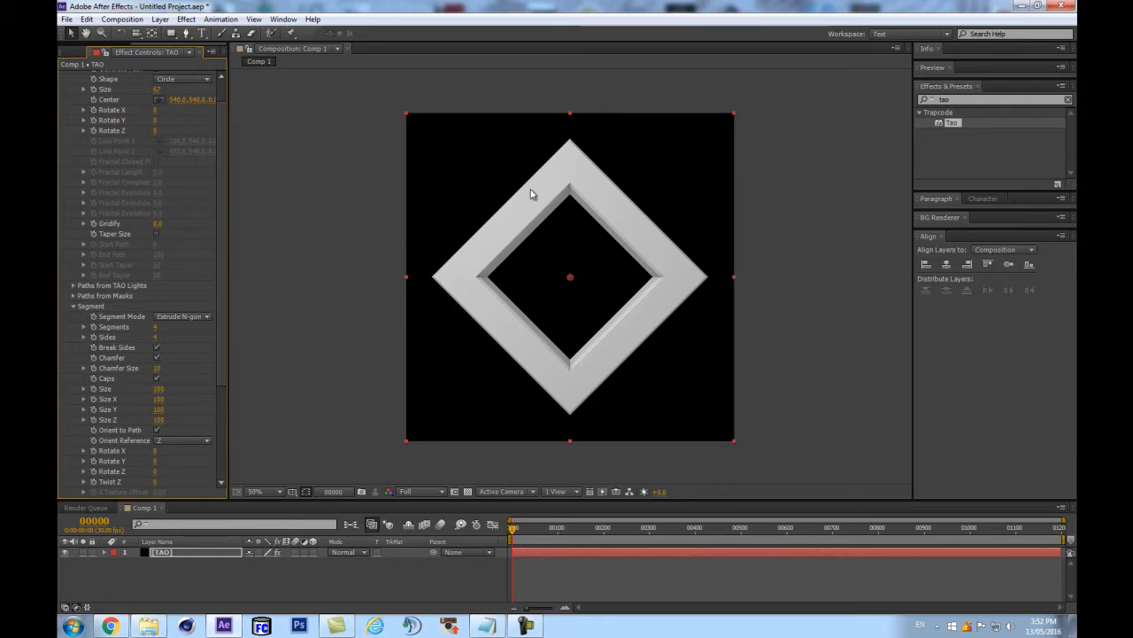
Try rotating the generated path about the X axis in Tao's Path Generator settings
{"action": "scroll", "coordinate": [133, 186], "scroll_direction": "up", "scroll_amount": 1}
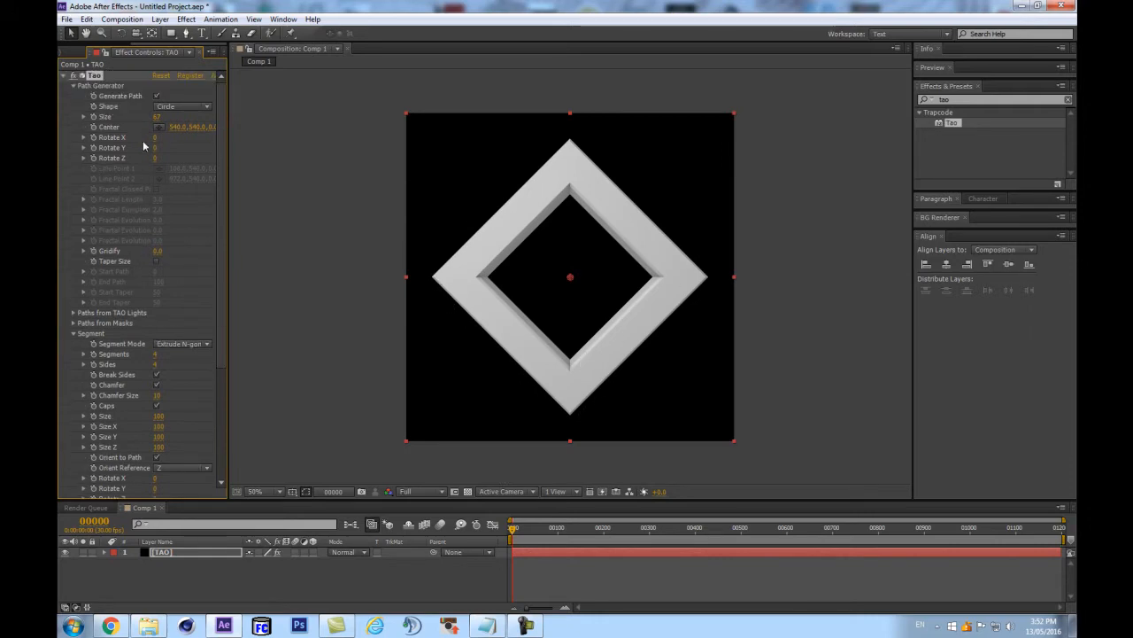
{"action": "left_click_drag", "start_coordinate": [156, 138], "coordinate": [276, 133]}
Increase the segment's Size Y to about 664 and turn off Chamfer
{"action": "scroll", "coordinate": [171, 372], "scroll_direction": "down", "scroll_amount": 3}
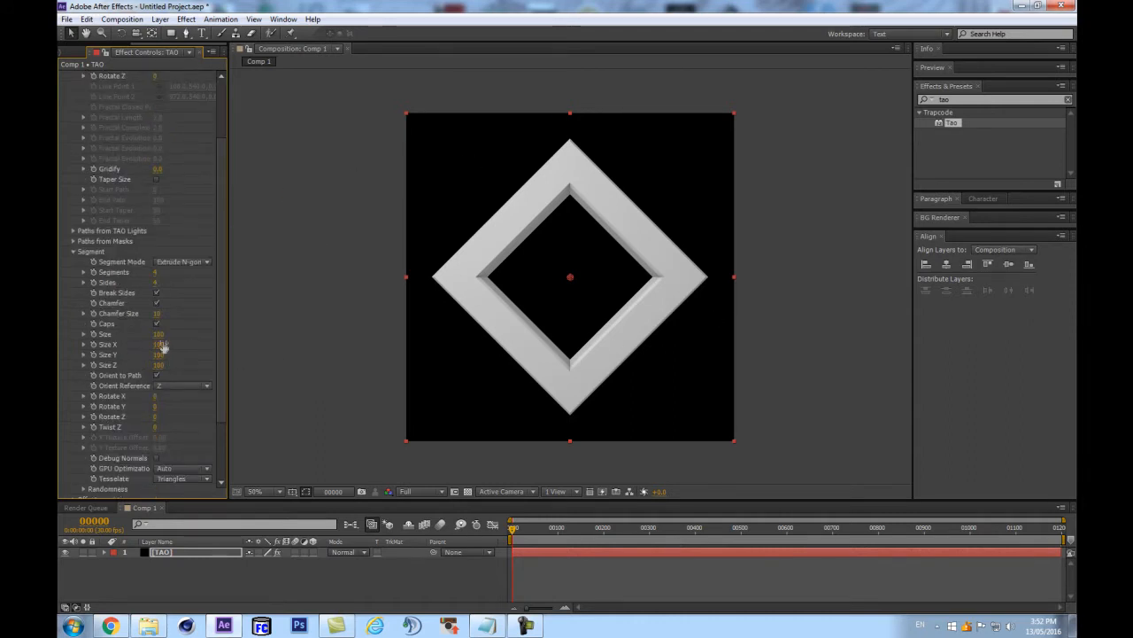
{"action": "left_click_drag", "start_coordinate": [177, 350], "coordinate": [268, 333]}
{"action": "left_click_drag", "start_coordinate": [268, 333], "coordinate": [134, 322]}
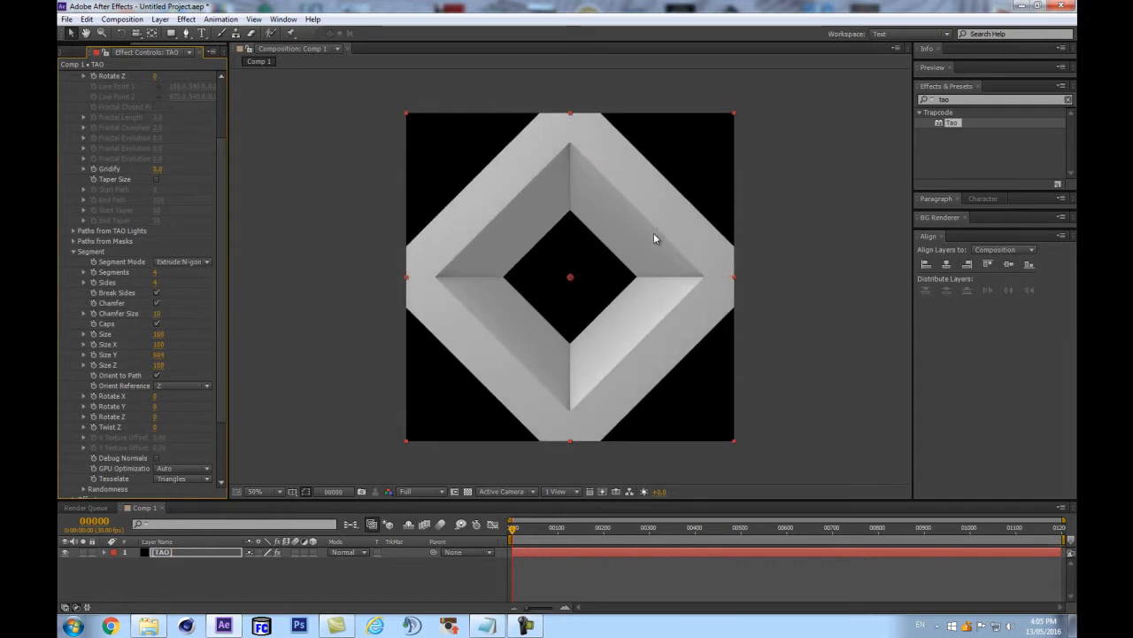
{"action": "left_click", "coordinate": [157, 304]}
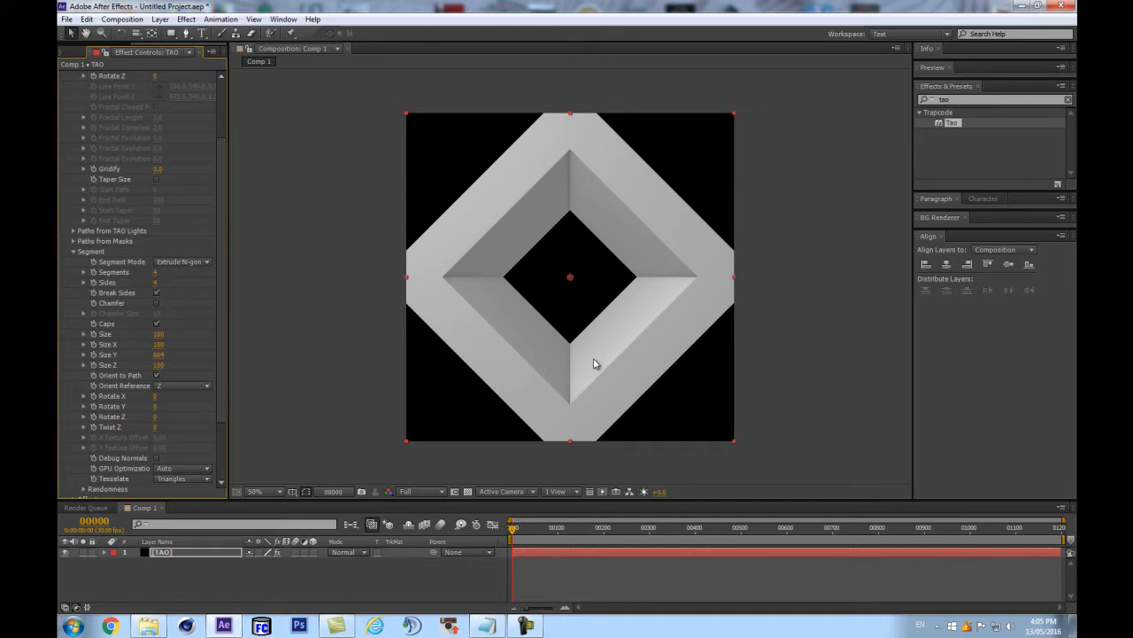
Increase the segment's Size X to about 205
{"action": "left_click_drag", "start_coordinate": [217, 236], "coordinate": [218, 152]}
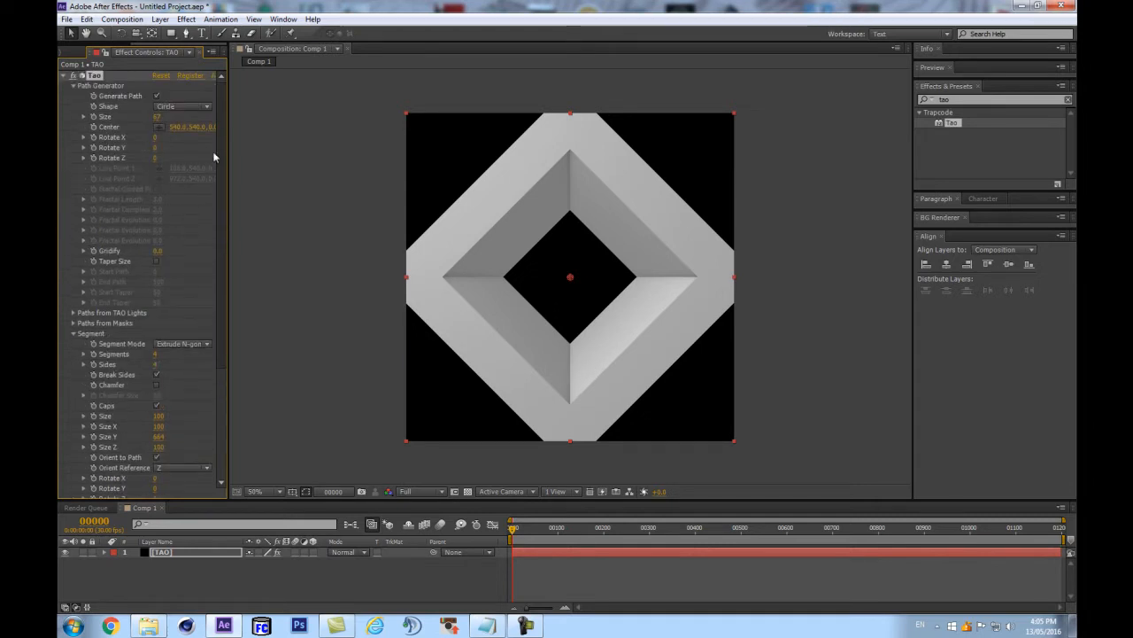
{"action": "left_click", "coordinate": [159, 416]}
{"action": "left_click", "coordinate": [187, 428]}
{"action": "left_click_drag", "start_coordinate": [160, 427], "coordinate": [208, 413]}
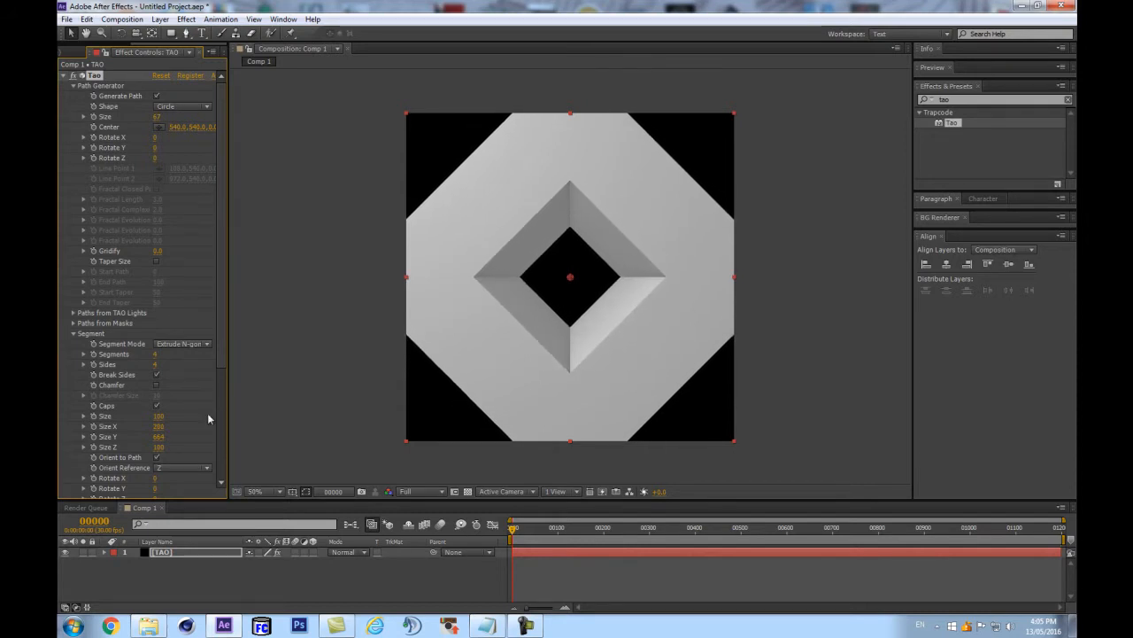
{"action": "scroll", "coordinate": [538, 263], "scroll_direction": "down", "scroll_amount": 2}
{"action": "scroll", "coordinate": [540, 270], "scroll_direction": "up", "scroll_amount": 2}
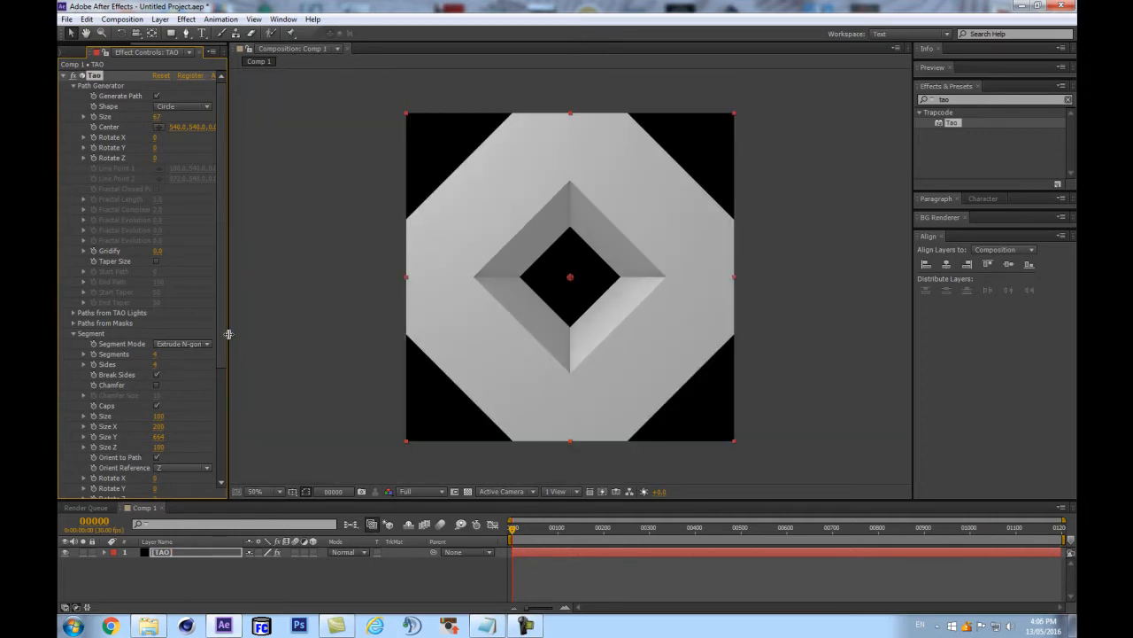
Add a two-node camera with the 50mm preset to the composition
{"action": "left_click", "coordinate": [189, 552]}
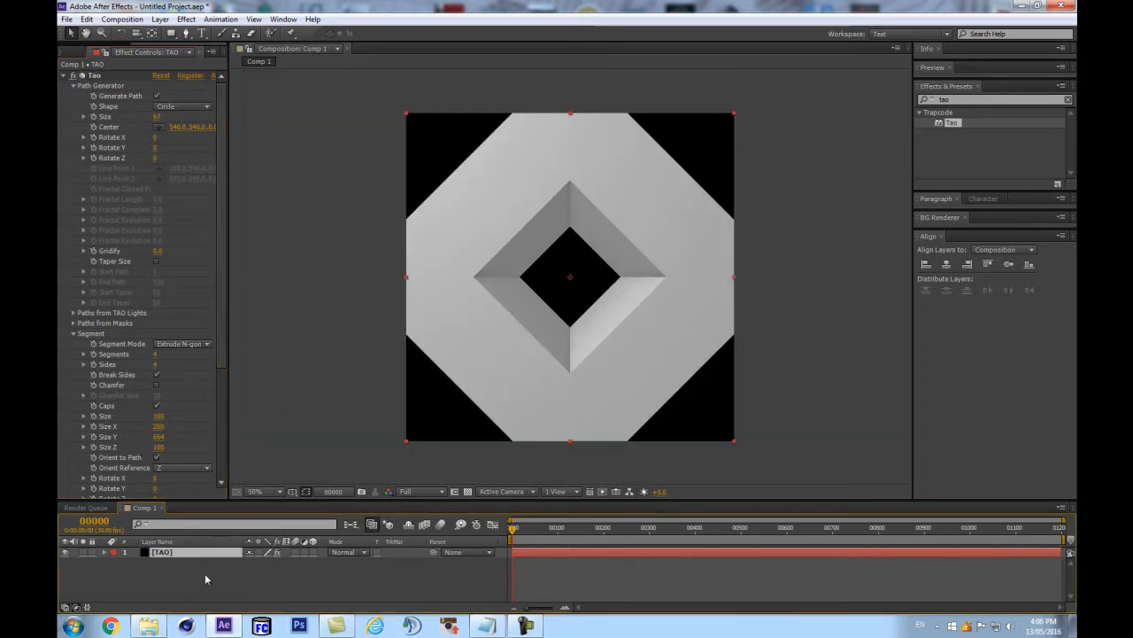
{"action": "left_click_drag", "start_coordinate": [222, 361], "coordinate": [222, 494]}
{"action": "key", "text": "ctrl+alt+shift+c"}
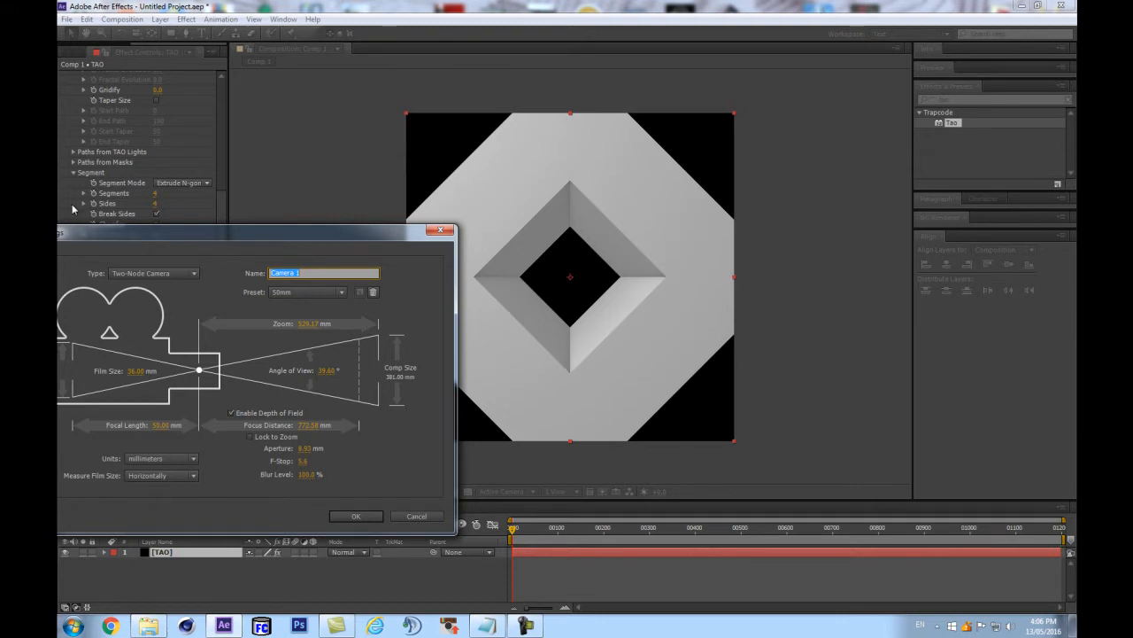
{"action": "left_click", "coordinate": [319, 294]}
{"action": "left_click", "coordinate": [293, 379]}
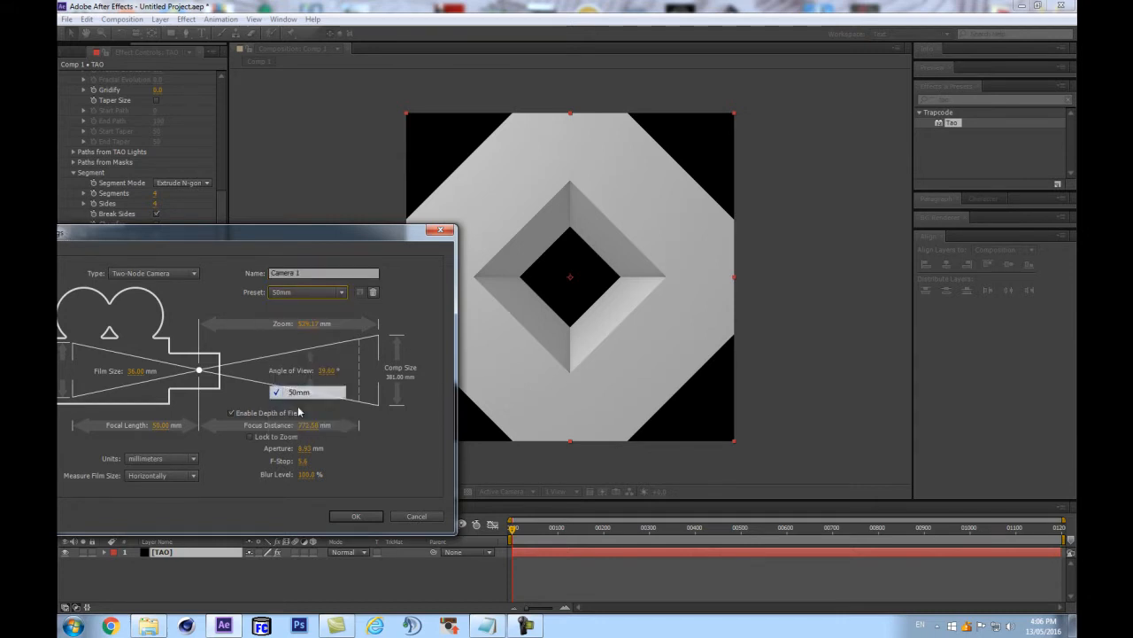
{"action": "left_click", "coordinate": [356, 516]}
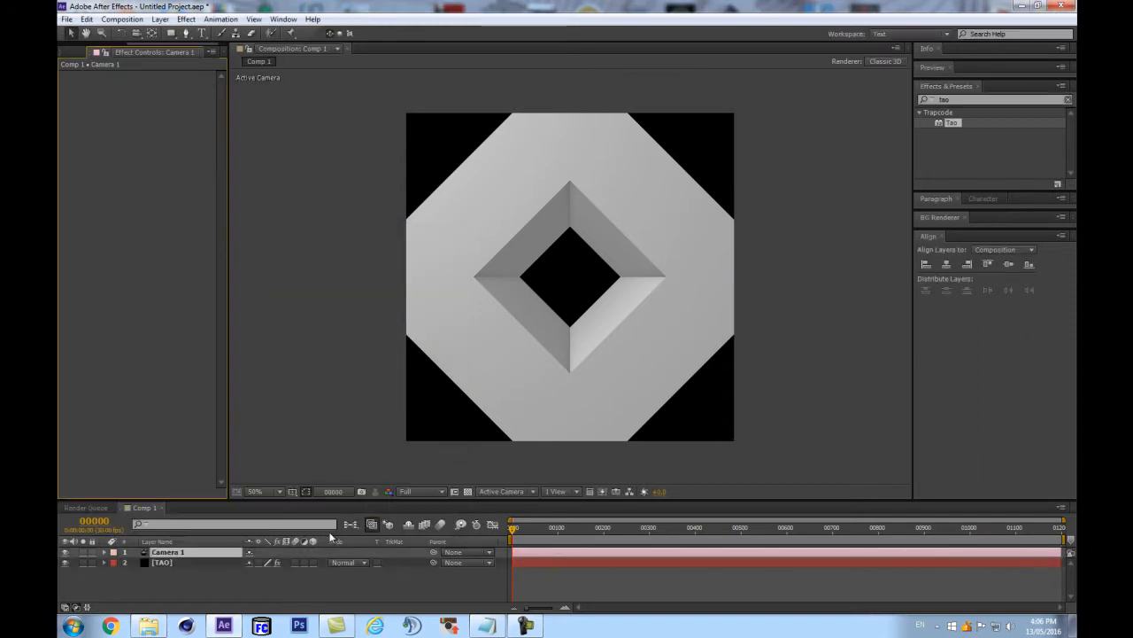
Add a null object to the composition and rename it DOLLY
{"action": "key", "text": "ctrl+alt+shift+y"}
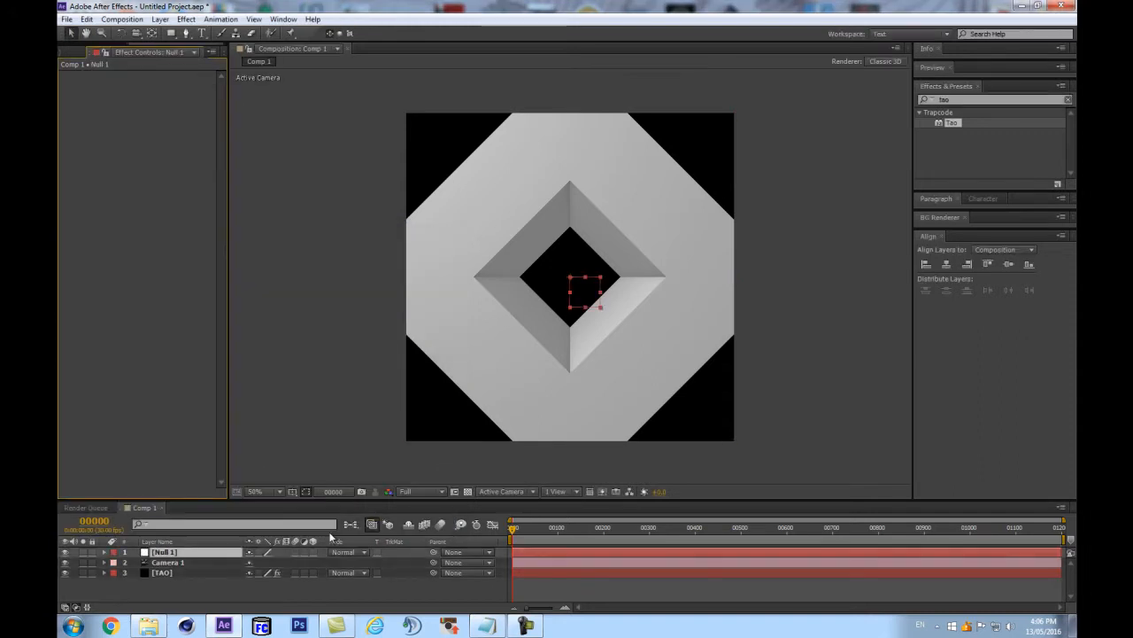
{"action": "left_click", "coordinate": [176, 553]}
{"action": "key", "text": "Return"}
{"action": "type", "text": "DOLLY"}
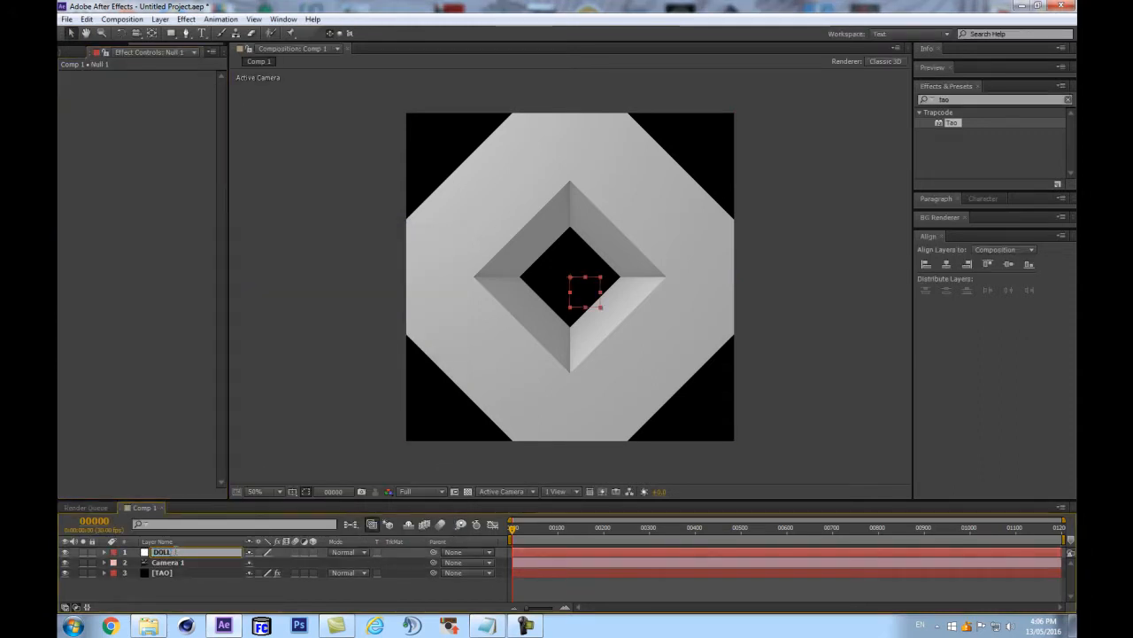
{"action": "key", "text": "Return"}
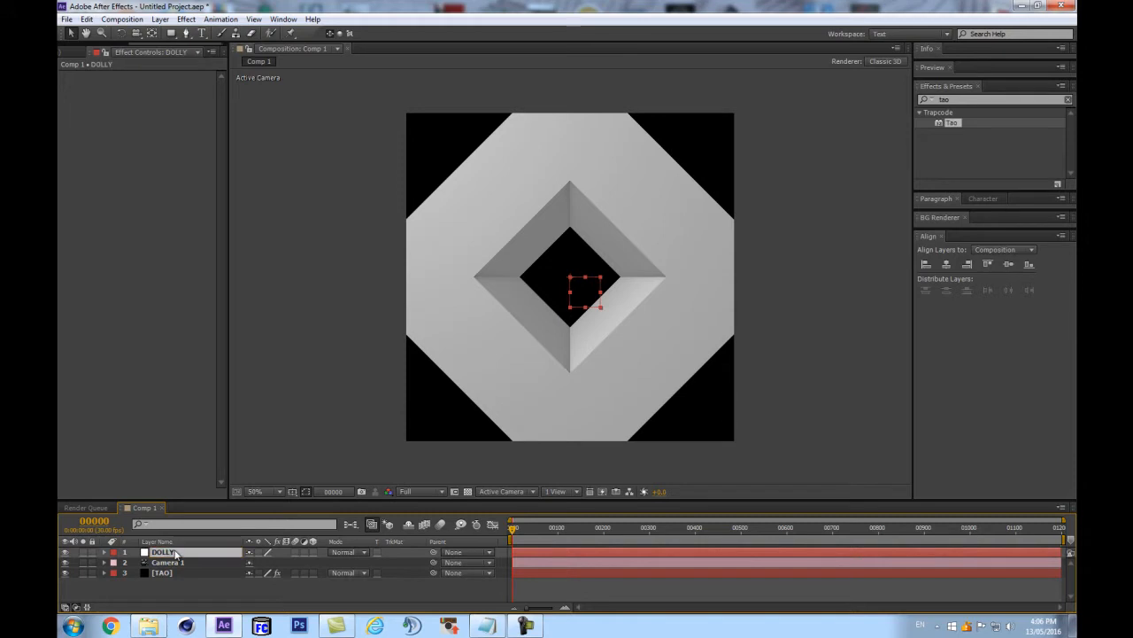
Make the DOLLY null a 3D layer and parent Camera 1 to it
{"action": "left_click", "coordinate": [312, 551]}
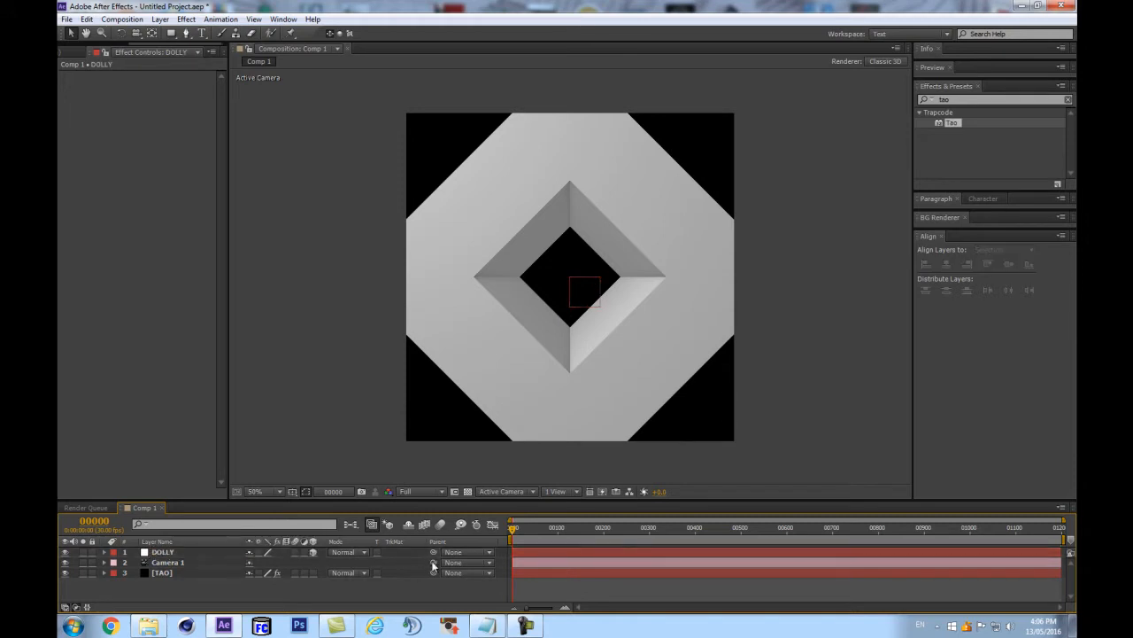
{"action": "left_click_drag", "start_coordinate": [433, 564], "coordinate": [163, 552]}
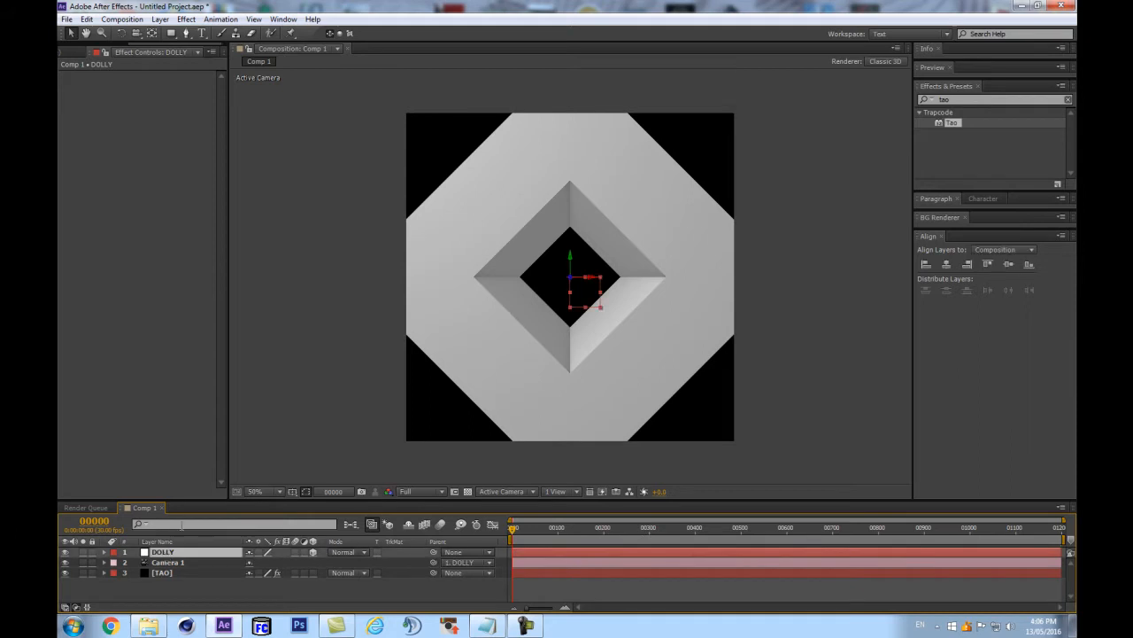
{"action": "left_click", "coordinate": [176, 562]}
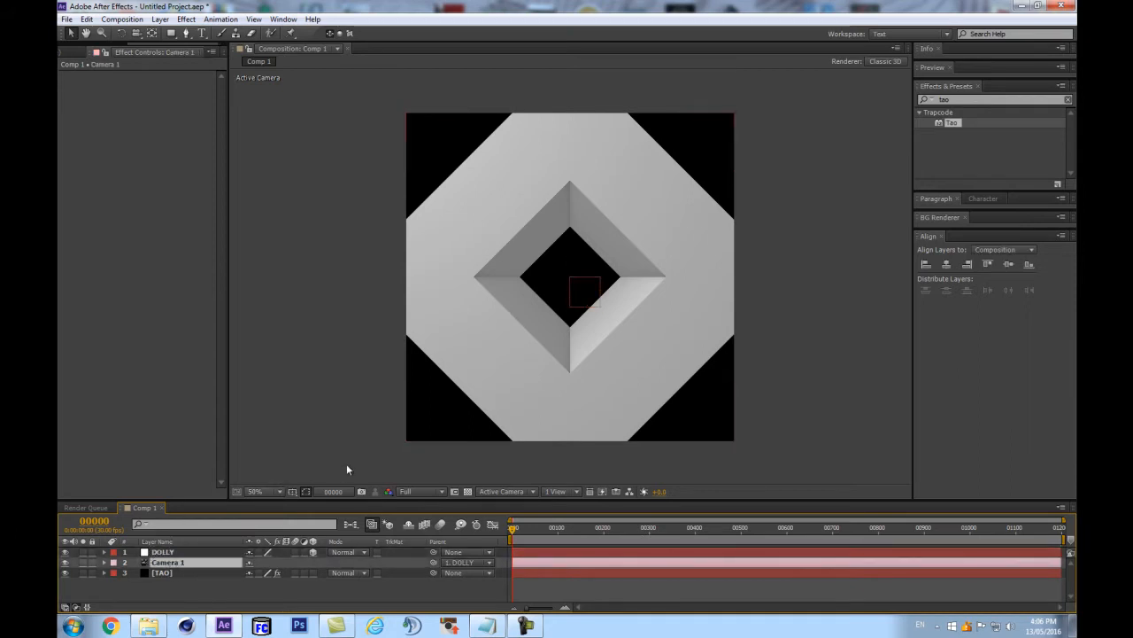
{"action": "key", "text": "r"}
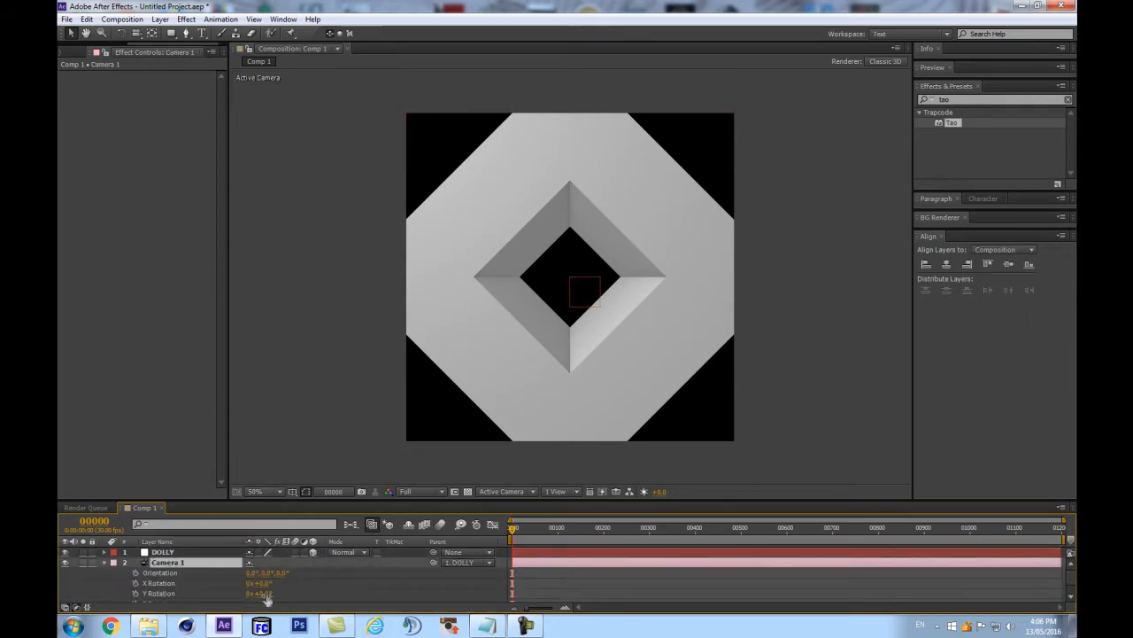
{"action": "scroll", "coordinate": [261, 597], "scroll_direction": "down", "scroll_amount": 2}
{"action": "scroll", "coordinate": [248, 591], "scroll_direction": "up", "scroll_amount": 2}
Set the DOLLY null's X Rotation to 35°
{"action": "left_click", "coordinate": [174, 551]}
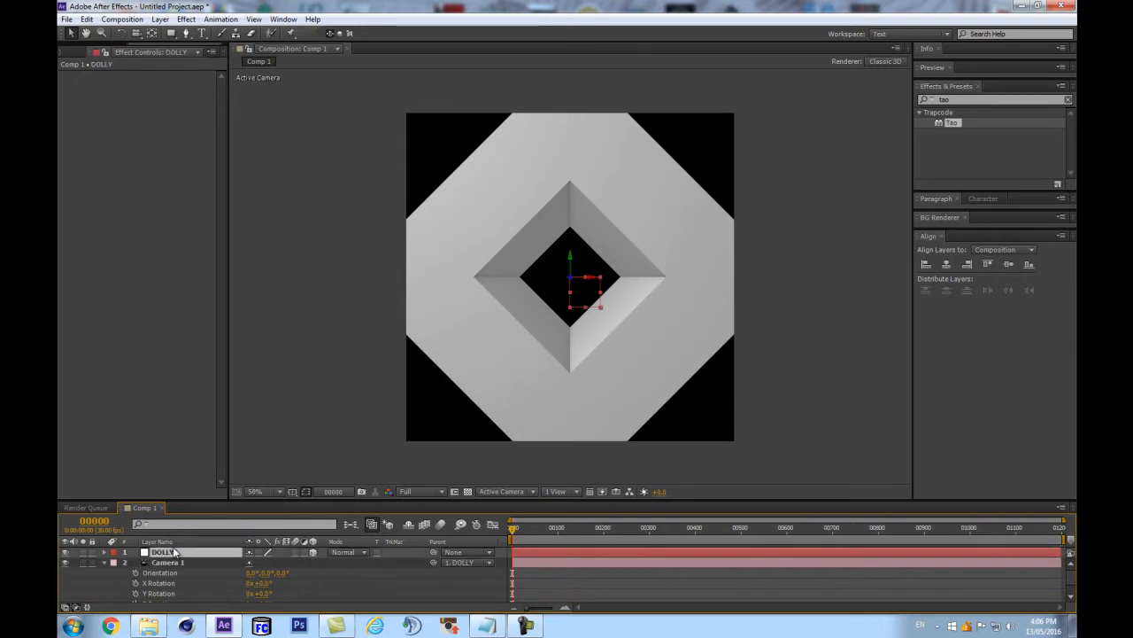
{"action": "key", "text": "r"}
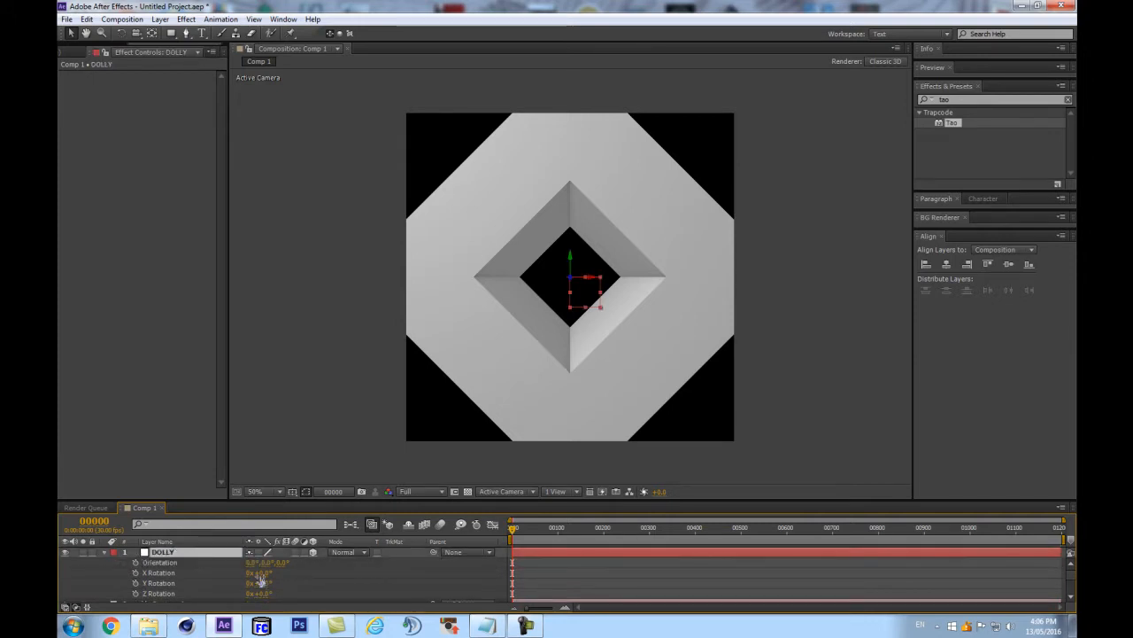
{"action": "left_click_drag", "start_coordinate": [260, 577], "coordinate": [292, 585]}
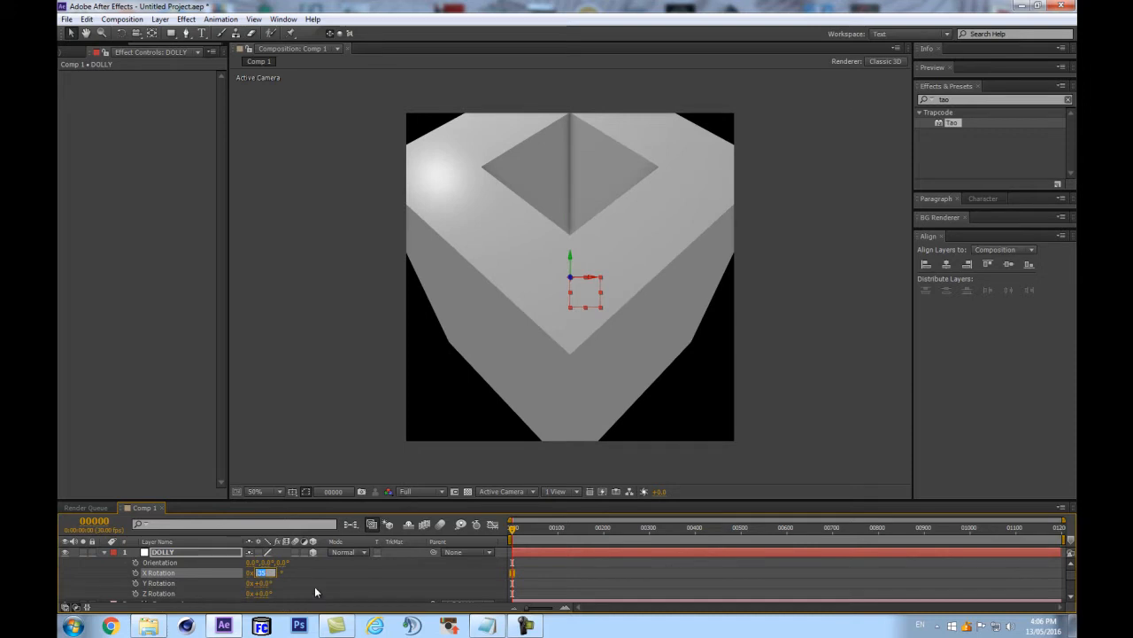
{"action": "type", "text": "35"}
{"action": "key", "text": "Return"}
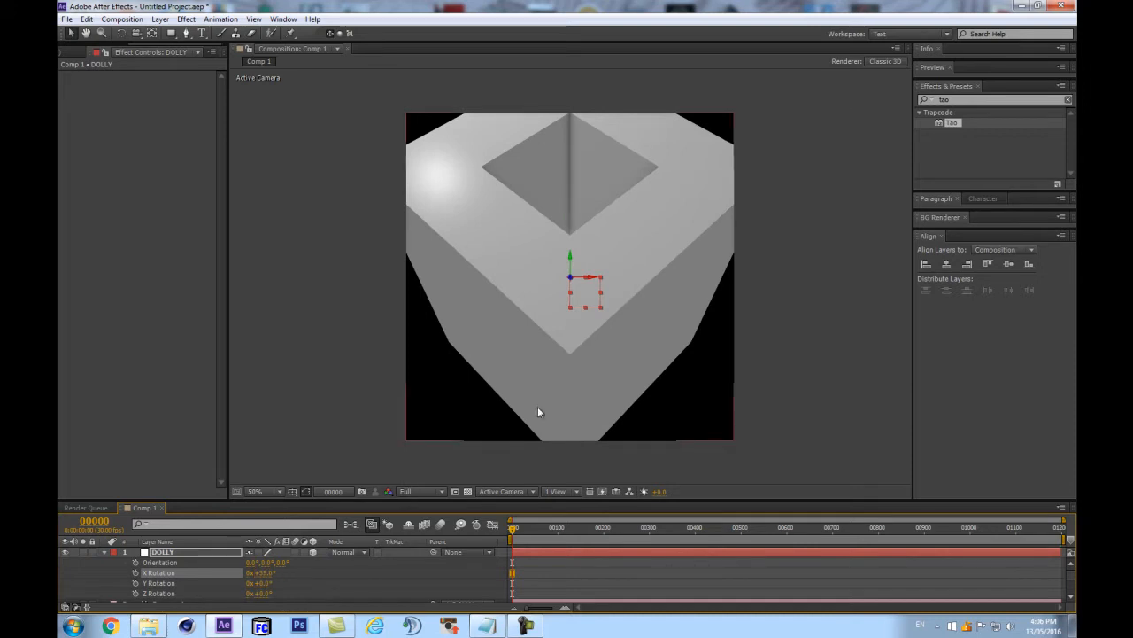
Track Camera 1 vertically and pull it back until the whole cube fits centred in the frame
{"action": "scroll", "coordinate": [222, 579], "scroll_direction": "down", "scroll_amount": 3}
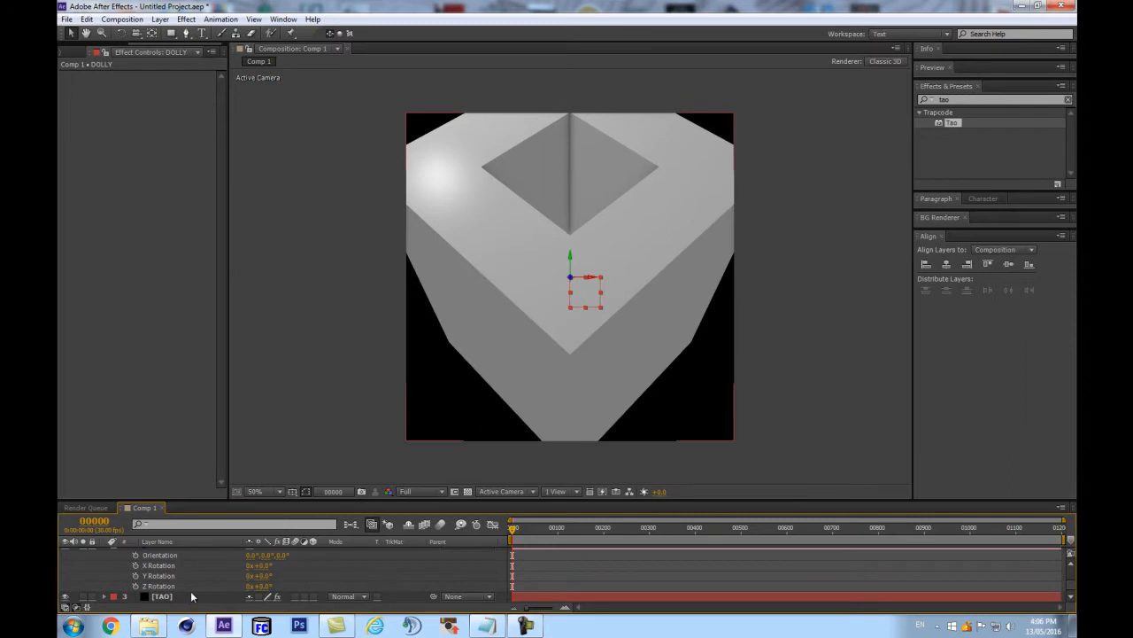
{"action": "scroll", "coordinate": [195, 585], "scroll_direction": "up", "scroll_amount": 3}
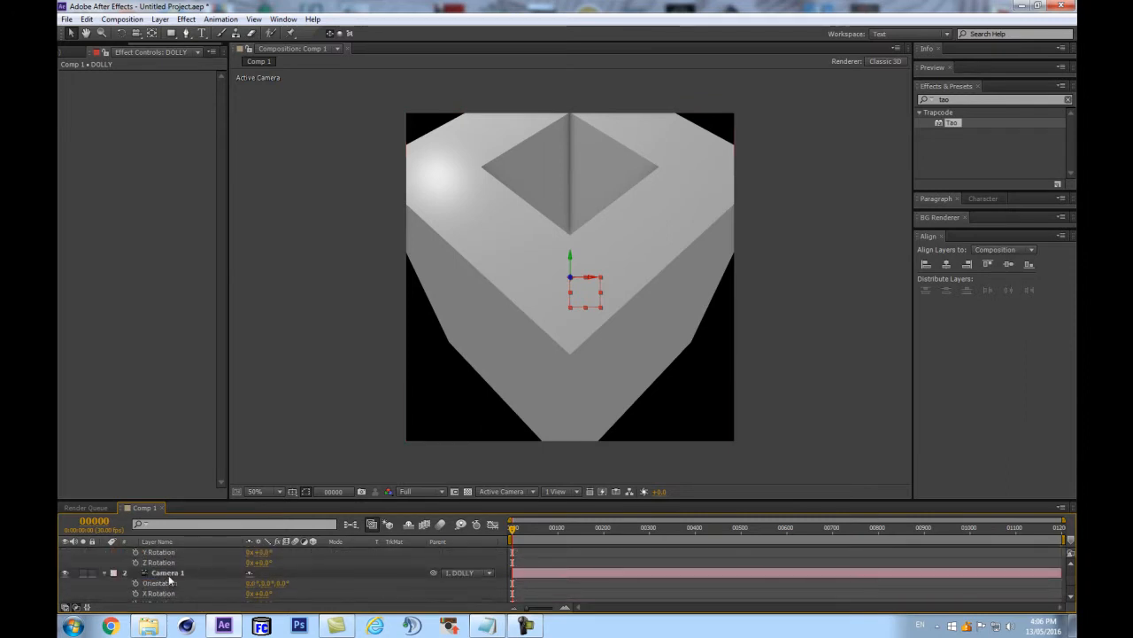
{"action": "left_click", "coordinate": [168, 573]}
{"action": "key", "text": "c"}
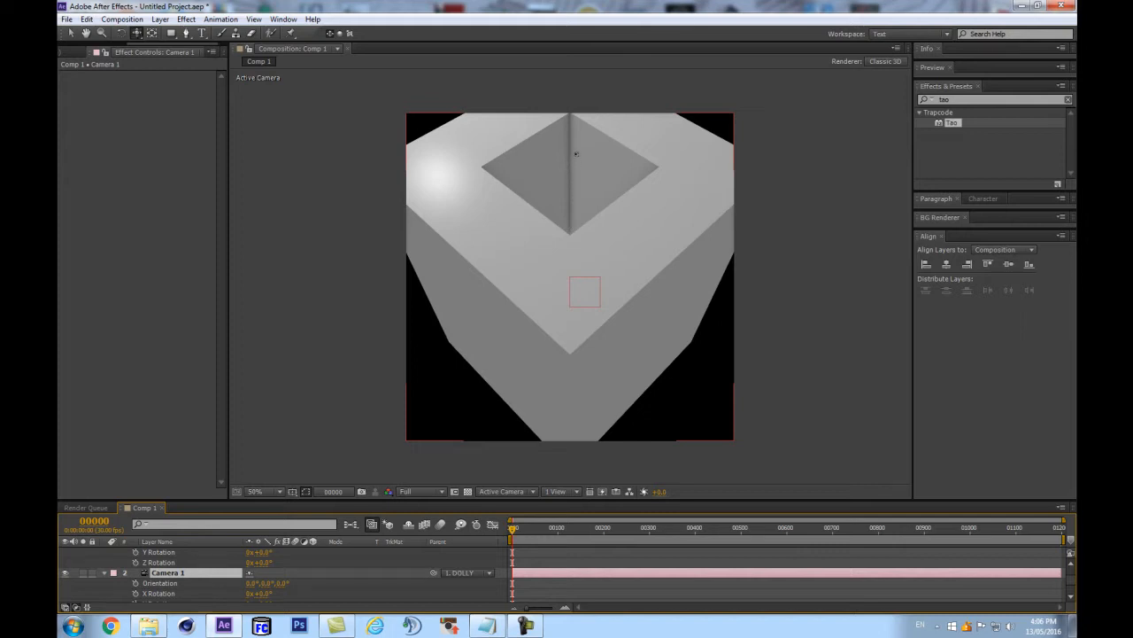
{"action": "left_click_drag", "start_coordinate": [568, 176], "coordinate": [569, 234]}
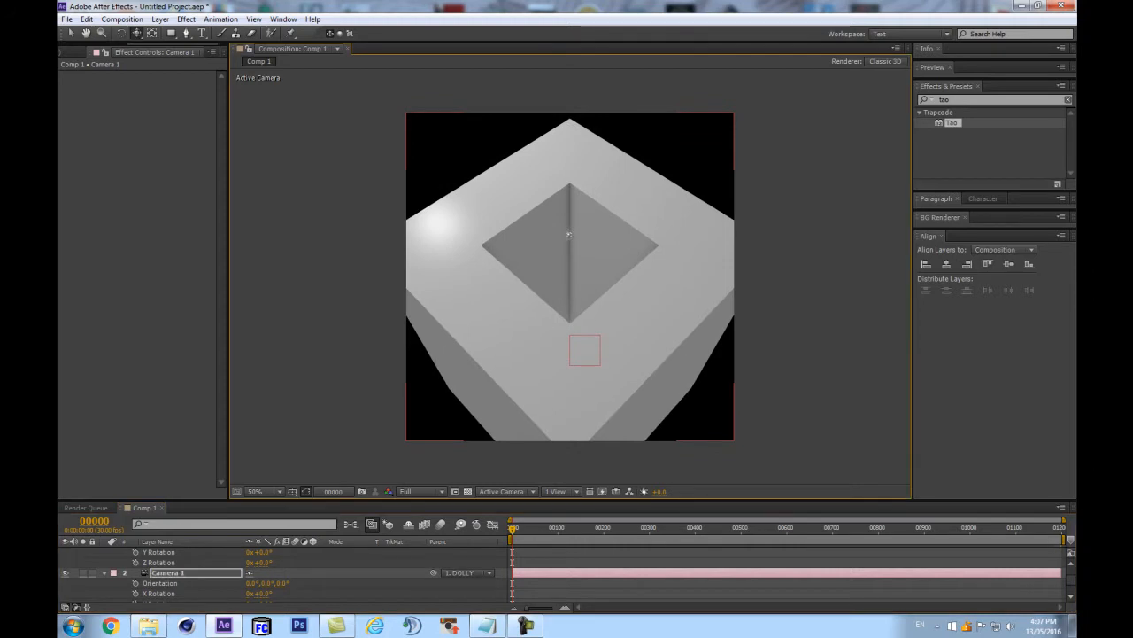
{"action": "left_click_drag", "start_coordinate": [576, 234], "coordinate": [571, 246]}
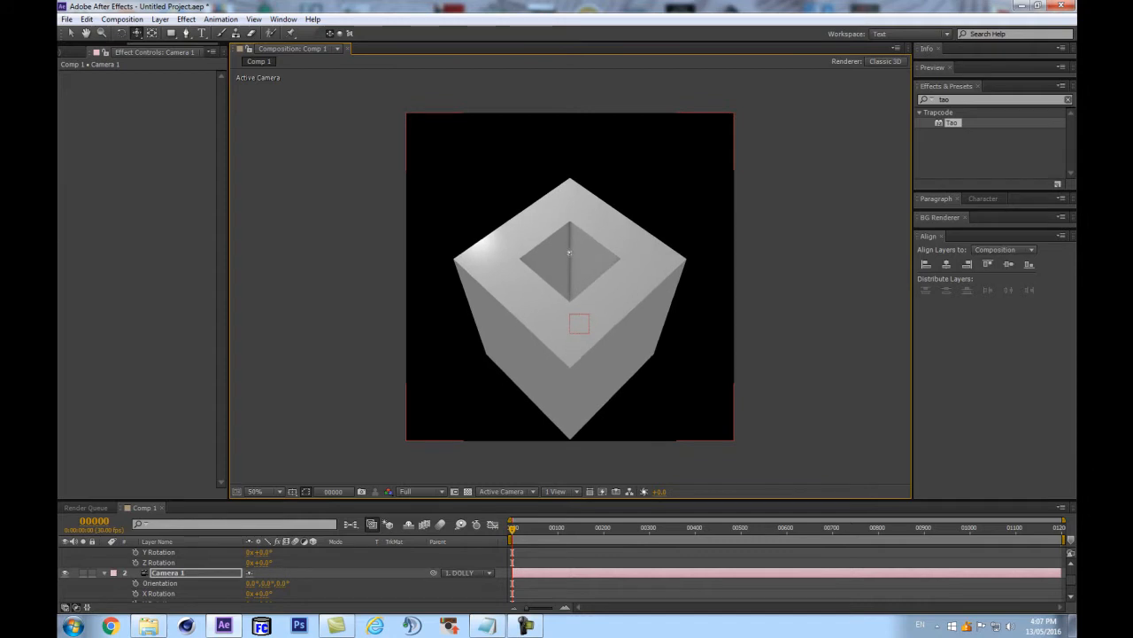
{"action": "left_click_drag", "start_coordinate": [570, 253], "coordinate": [569, 227]}
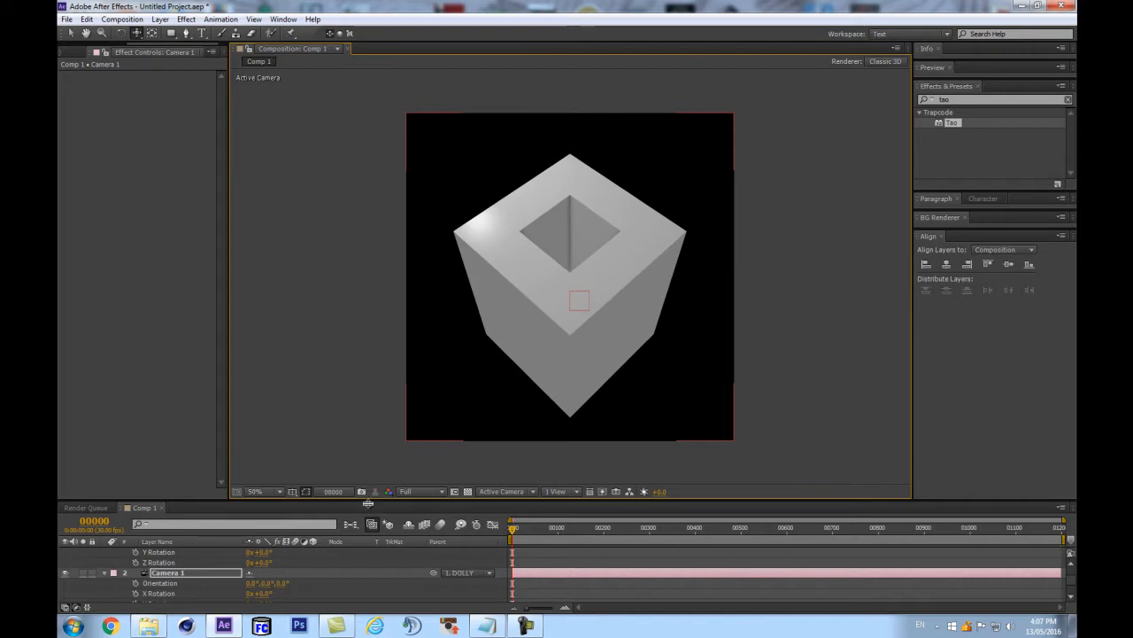
Check the cube's centring with the title/action safe guides, undo a trial sideways camera shift and hide the guides
{"action": "left_click", "coordinate": [305, 490]}
{"action": "left_click", "coordinate": [319, 502]}
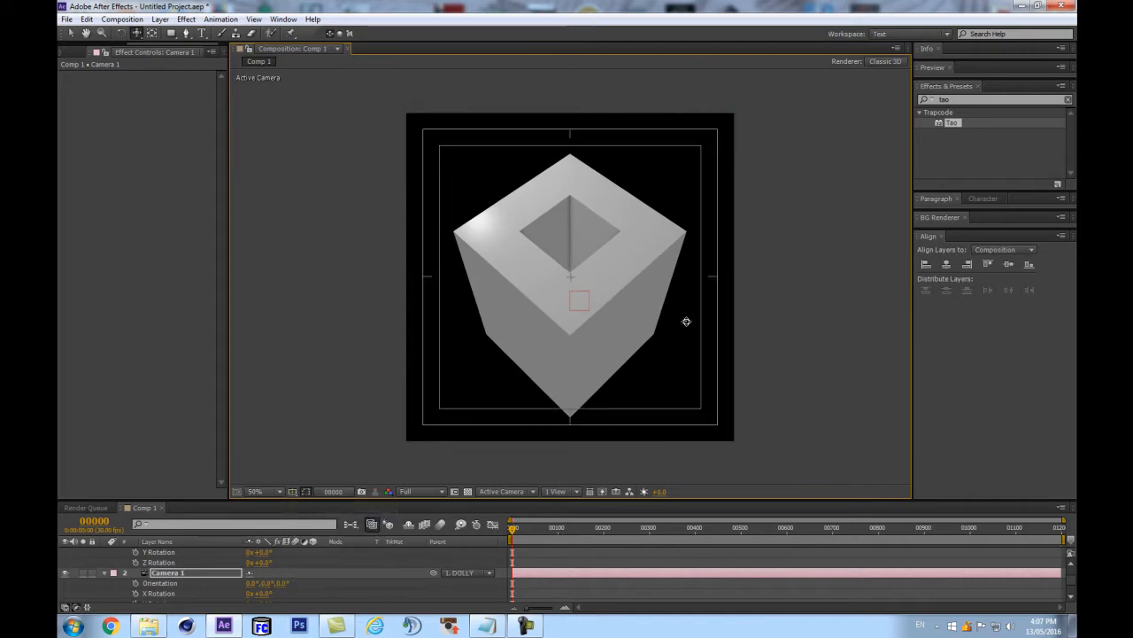
{"action": "scroll", "coordinate": [602, 181], "scroll_direction": "up", "scroll_amount": 1}
{"action": "scroll", "coordinate": [577, 297], "scroll_direction": "down", "scroll_amount": 1}
{"action": "left_click_drag", "start_coordinate": [590, 228], "coordinate": [593, 227]}
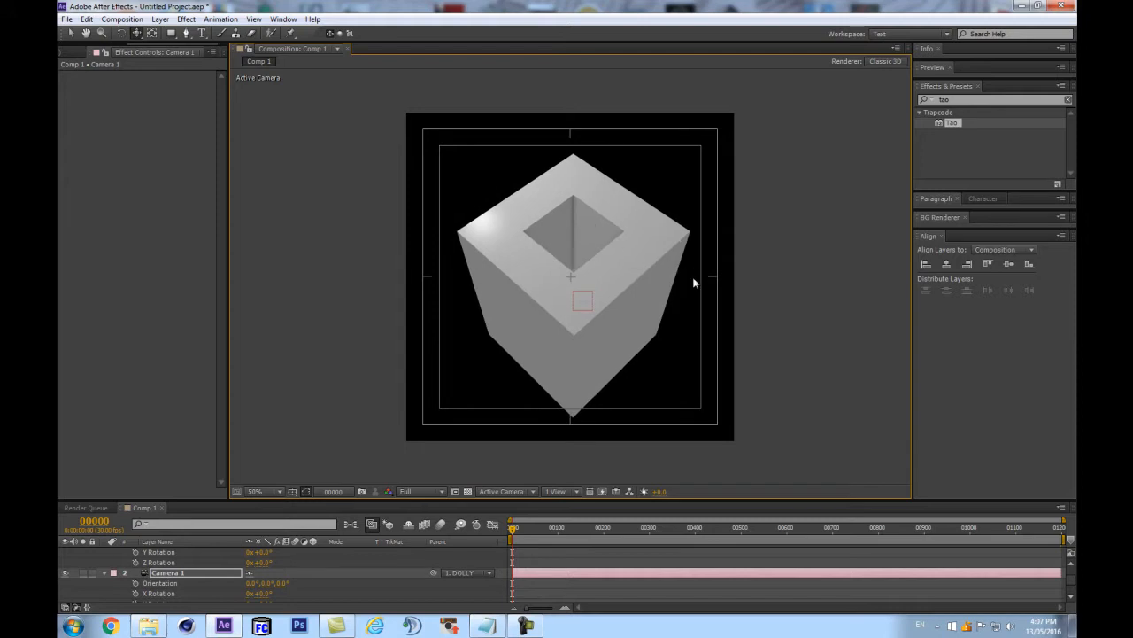
{"action": "key", "text": "ctrl+z"}
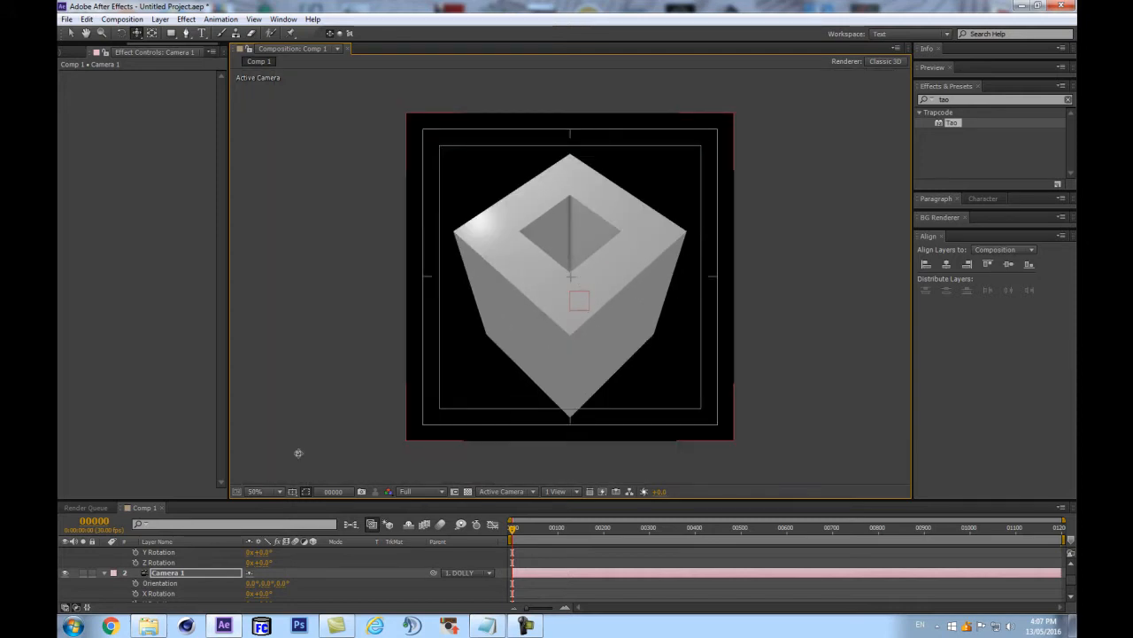
{"action": "left_click", "coordinate": [292, 491]}
{"action": "left_click", "coordinate": [330, 499]}
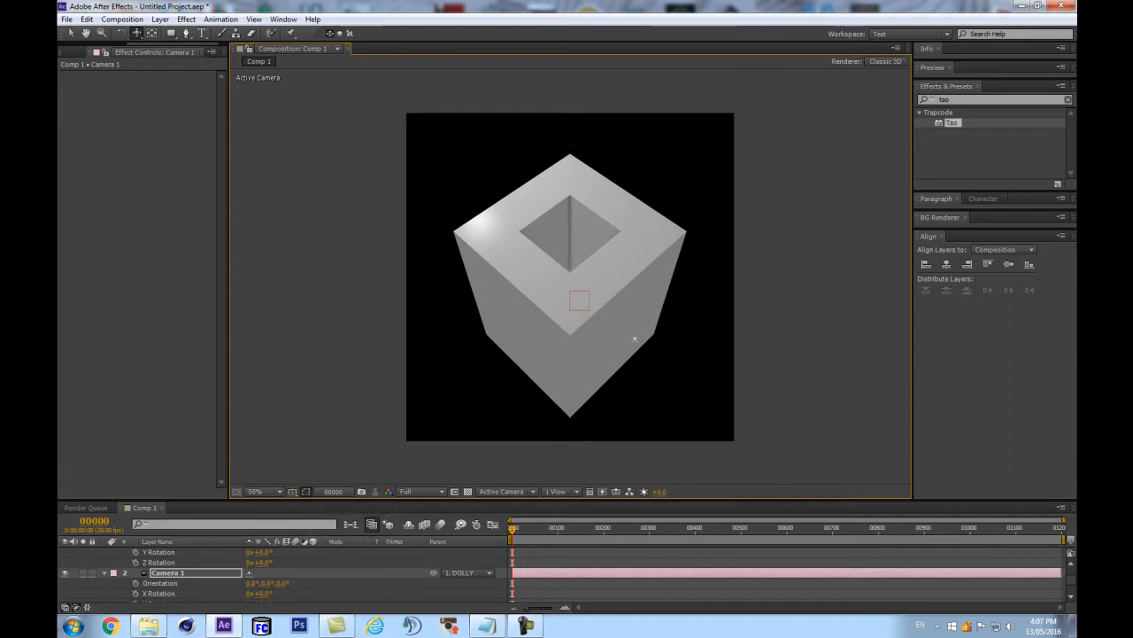
Hide the DOLLY null and collapse the properties of DOLLY and Camera 1
{"action": "scroll", "coordinate": [71, 567], "scroll_direction": "up", "scroll_amount": 1}
{"action": "left_click", "coordinate": [63, 552]}
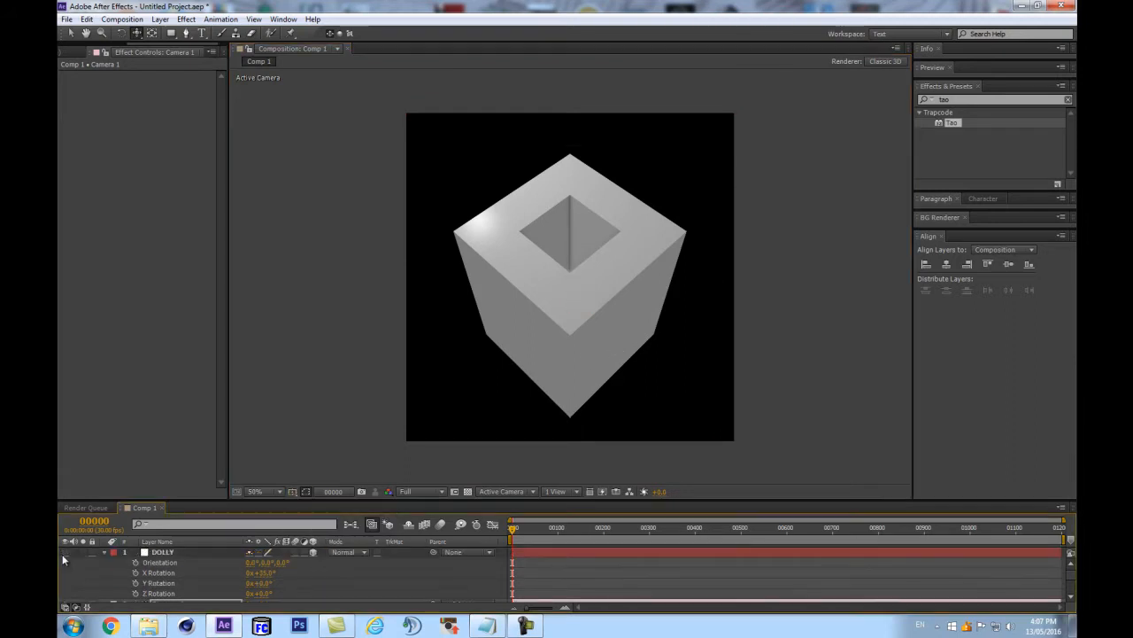
{"action": "left_click", "coordinate": [105, 552]}
{"action": "left_click", "coordinate": [105, 563]}
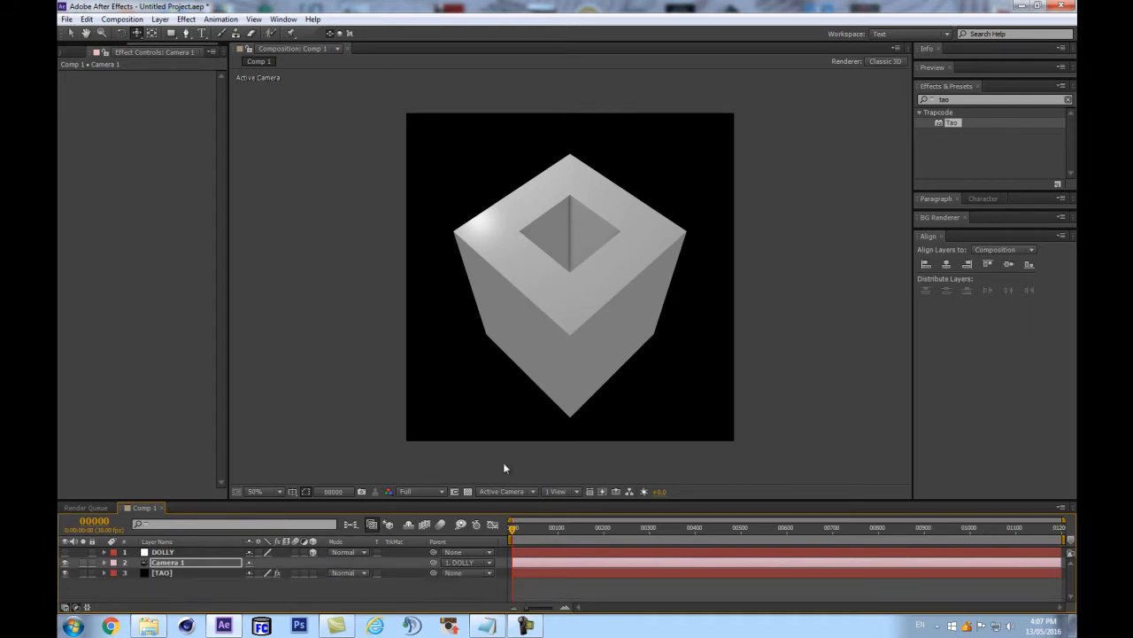
{"action": "scroll", "coordinate": [679, 326], "scroll_direction": "up", "scroll_amount": 1}
{"action": "scroll", "coordinate": [674, 347], "scroll_direction": "down", "scroll_amount": 1}
{"action": "scroll", "coordinate": [615, 396], "scroll_direction": "up", "scroll_amount": 1}
{"action": "scroll", "coordinate": [615, 398], "scroll_direction": "down", "scroll_amount": 1}
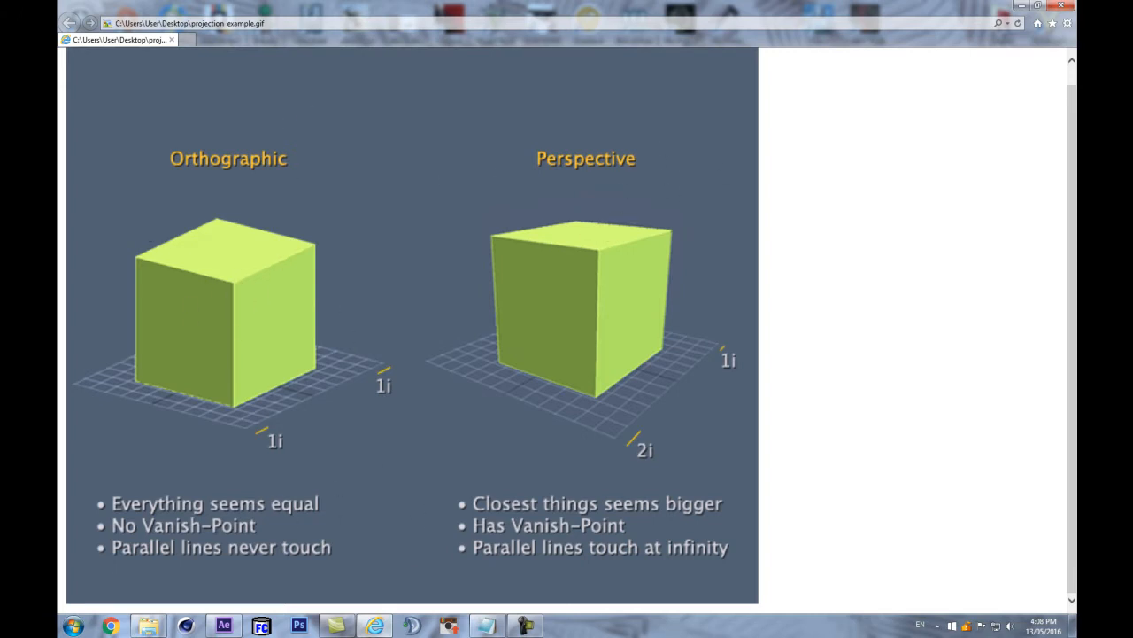
Switch back to After Effects, inspect the composition from the Left view and return to Active Camera
{"action": "left_click", "coordinate": [225, 627]}
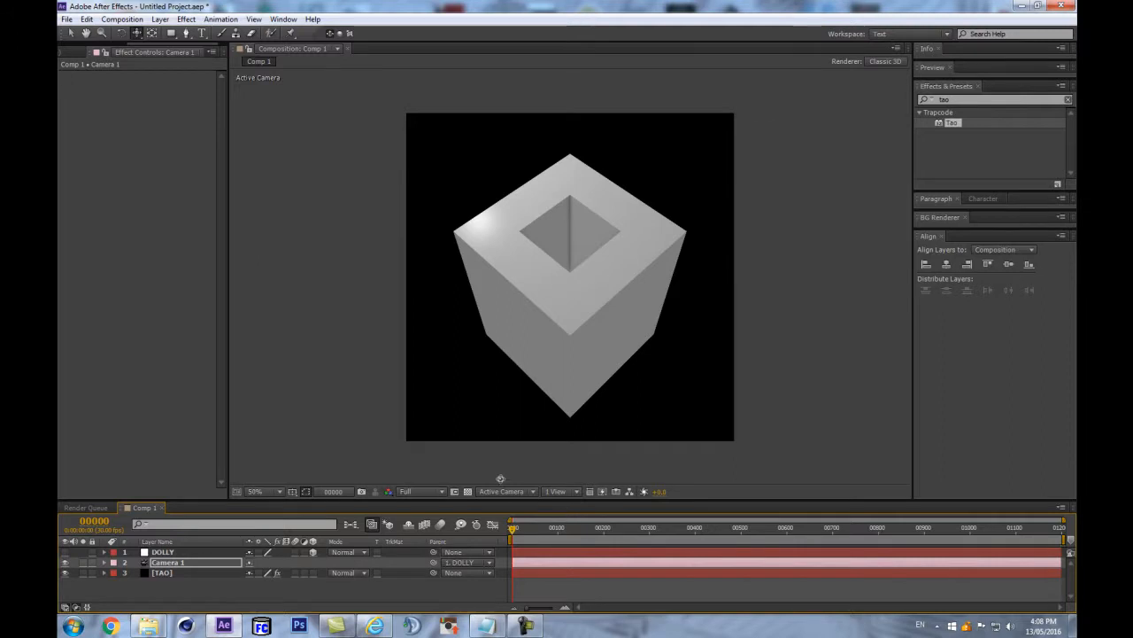
{"action": "left_click", "coordinate": [524, 492]}
{"action": "left_click", "coordinate": [523, 496]}
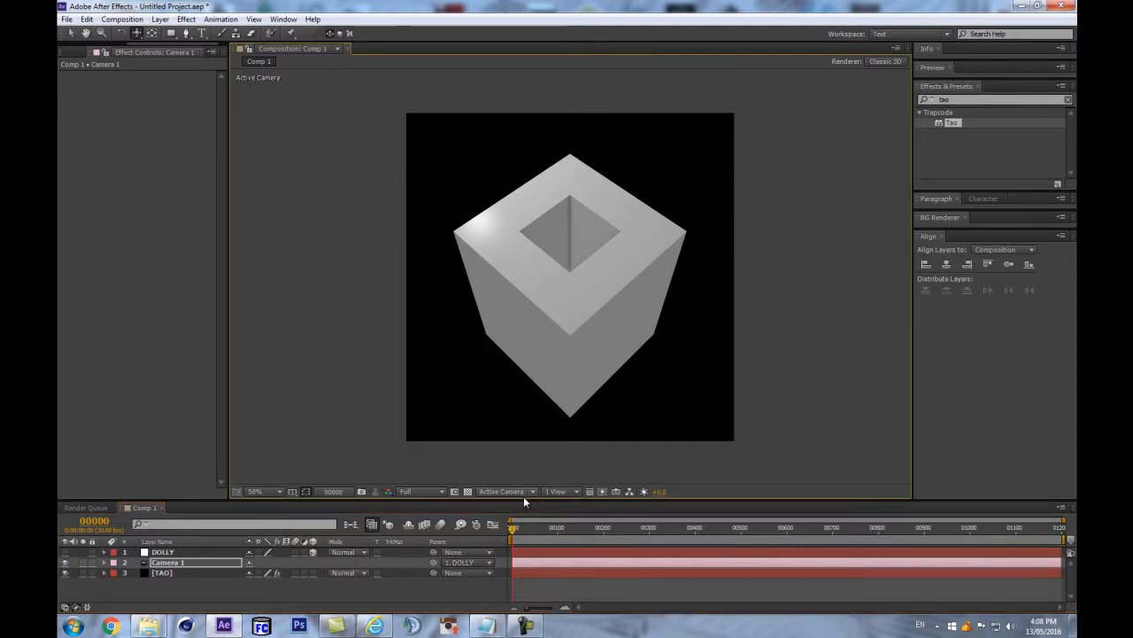
{"action": "left_click", "coordinate": [523, 496]}
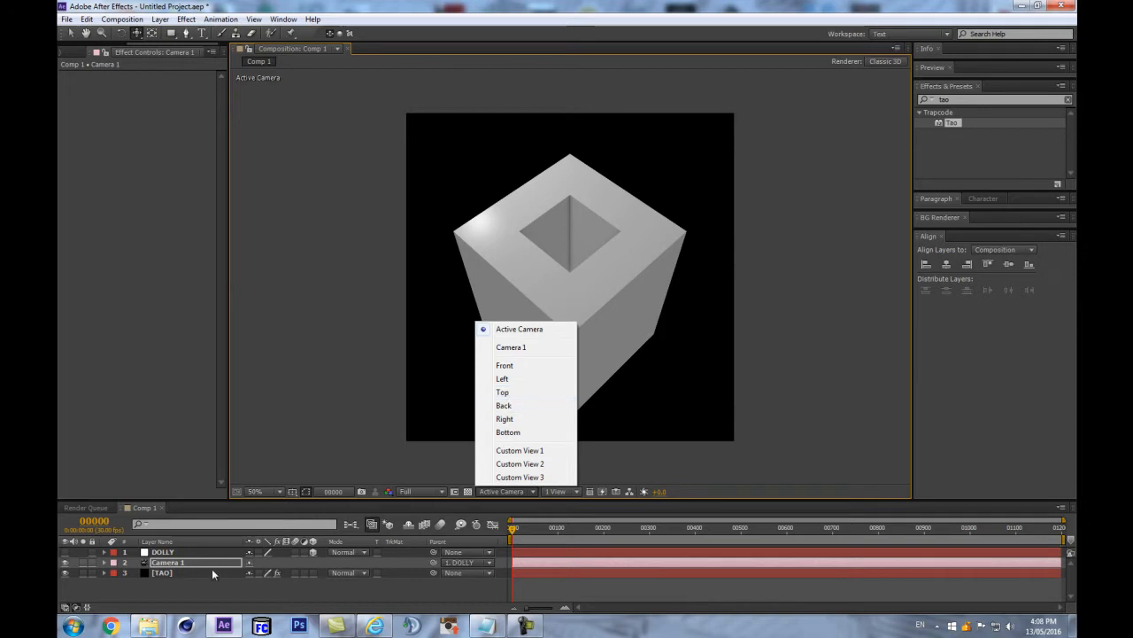
{"action": "left_click", "coordinate": [530, 379]}
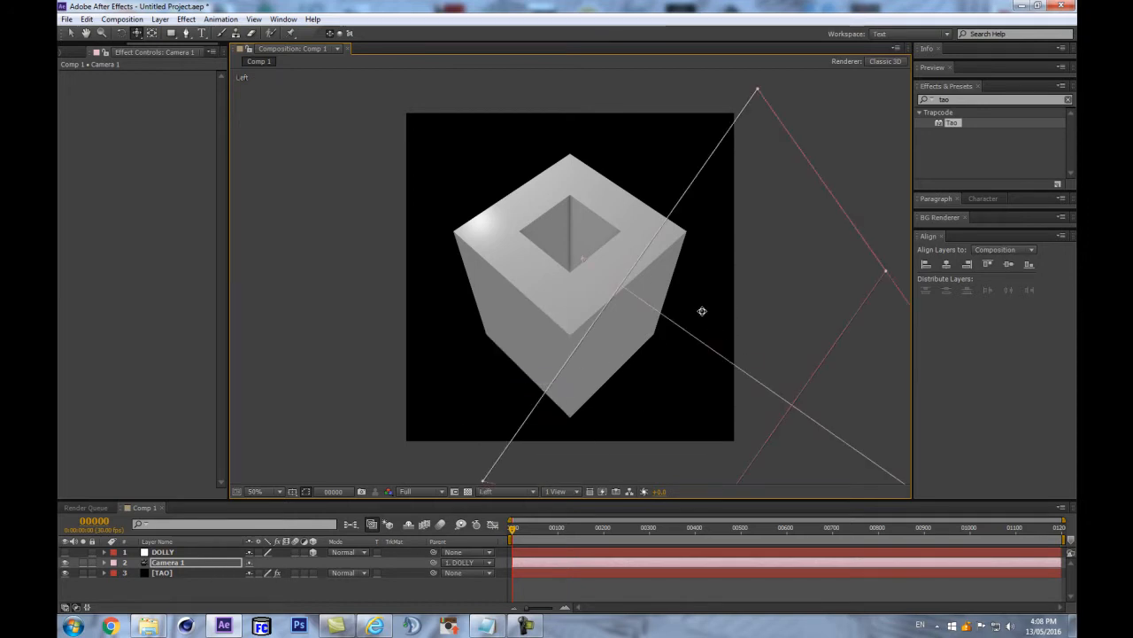
{"action": "left_click", "coordinate": [512, 492]}
{"action": "left_click", "coordinate": [495, 329]}
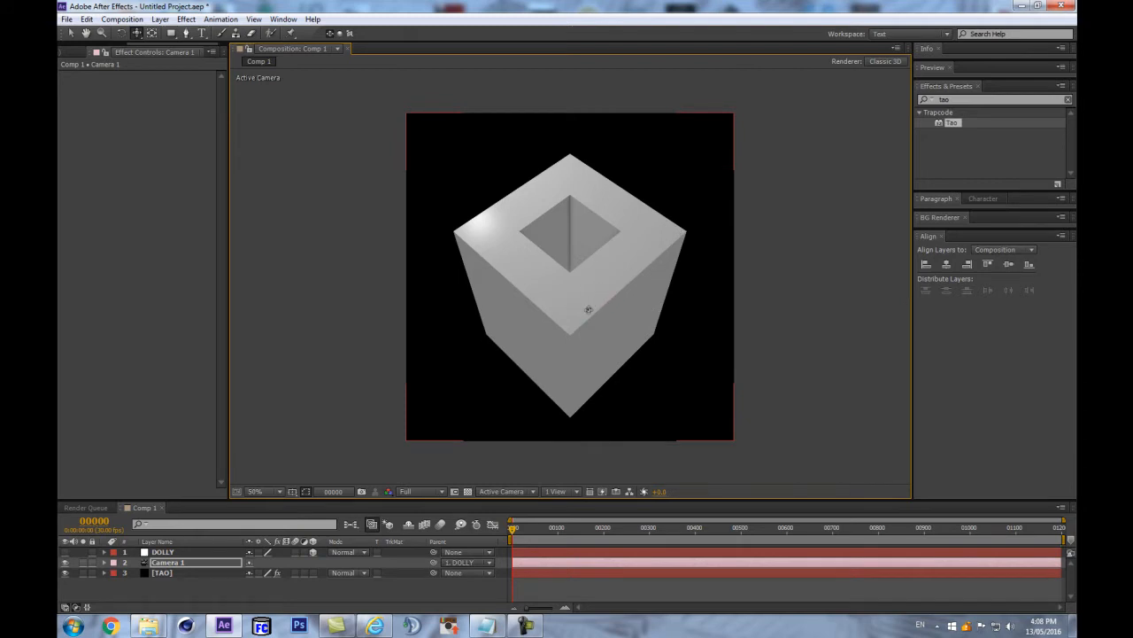
Reduce Camera 1's Angle of View to a few degrees in its camera settings and start dollying the camera back
{"action": "left_click", "coordinate": [177, 572]}
{"action": "left_click", "coordinate": [175, 562]}
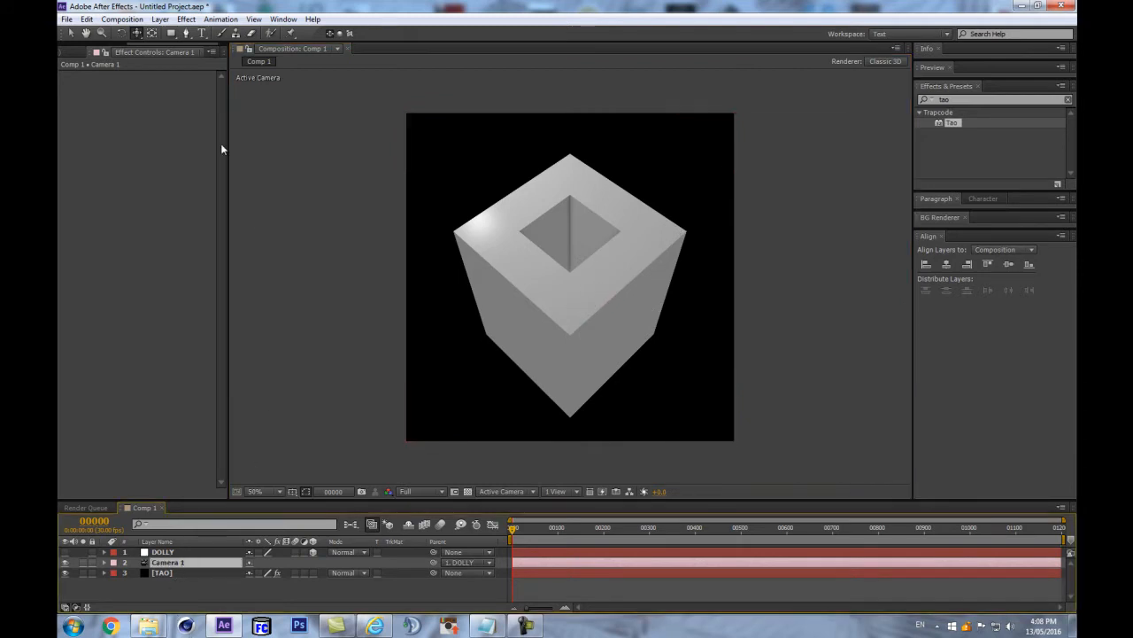
{"action": "left_click", "coordinate": [160, 18]}
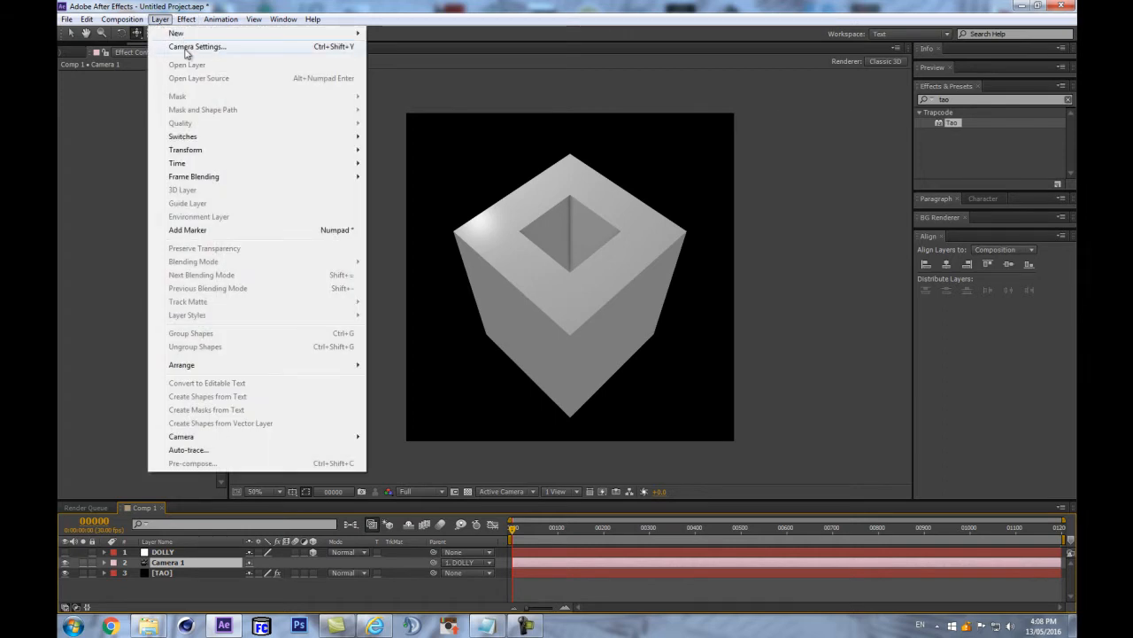
{"action": "left_click", "coordinate": [215, 49]}
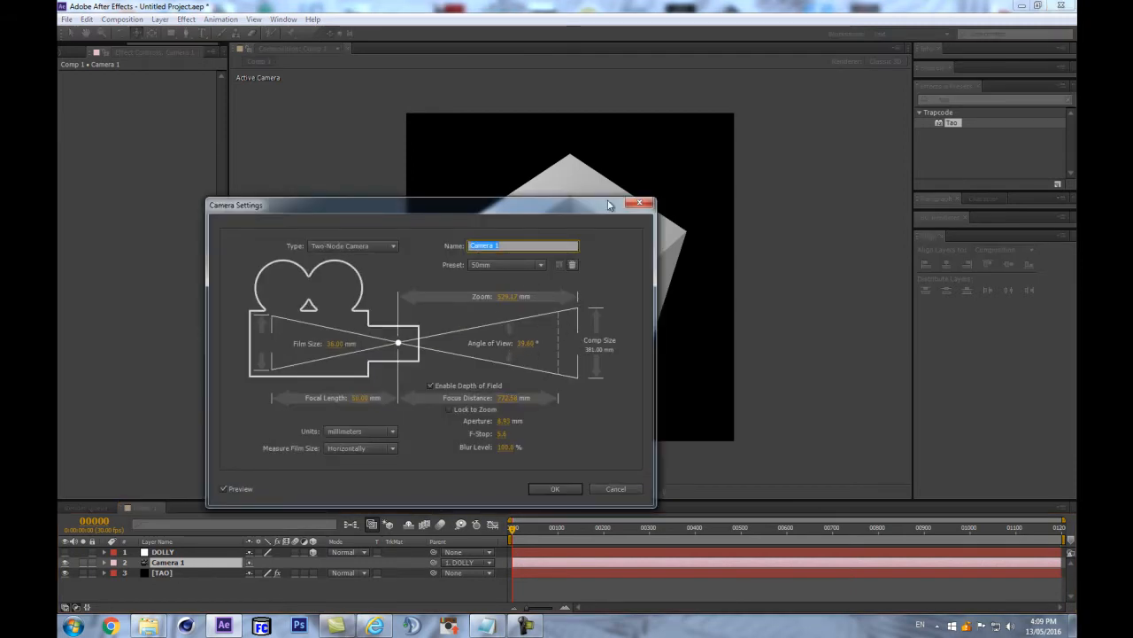
{"action": "left_click_drag", "start_coordinate": [544, 201], "coordinate": [332, 151]}
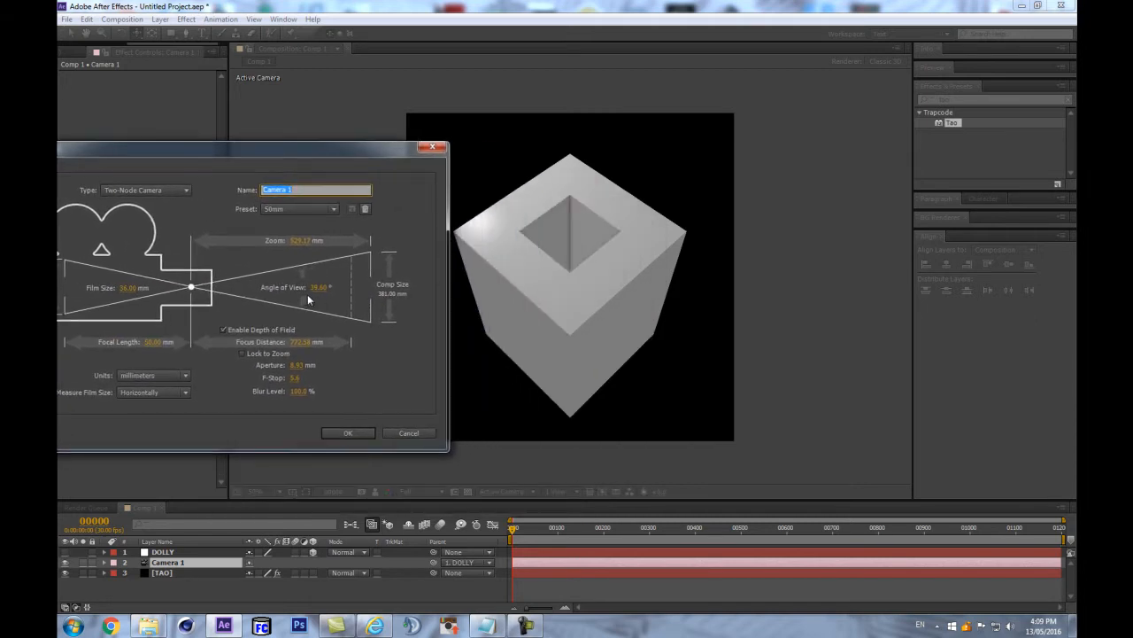
{"action": "left_click_drag", "start_coordinate": [316, 287], "coordinate": [293, 293]}
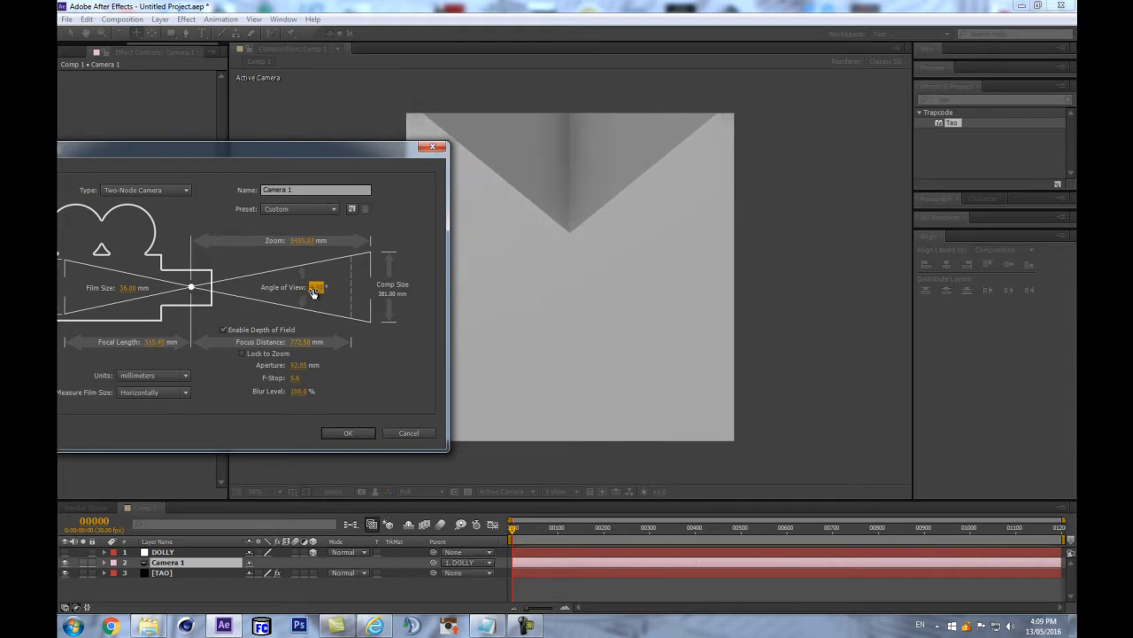
{"action": "left_click", "coordinate": [314, 288]}
{"action": "key", "text": "Return"}
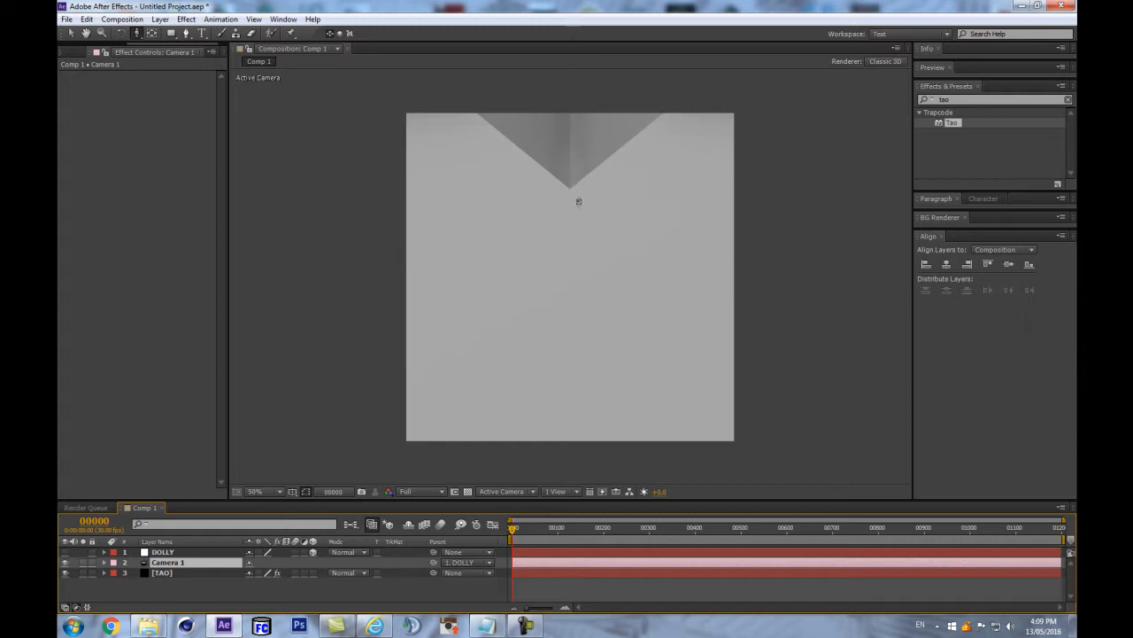
{"action": "left_click_drag", "start_coordinate": [579, 201], "coordinate": [577, 147]}
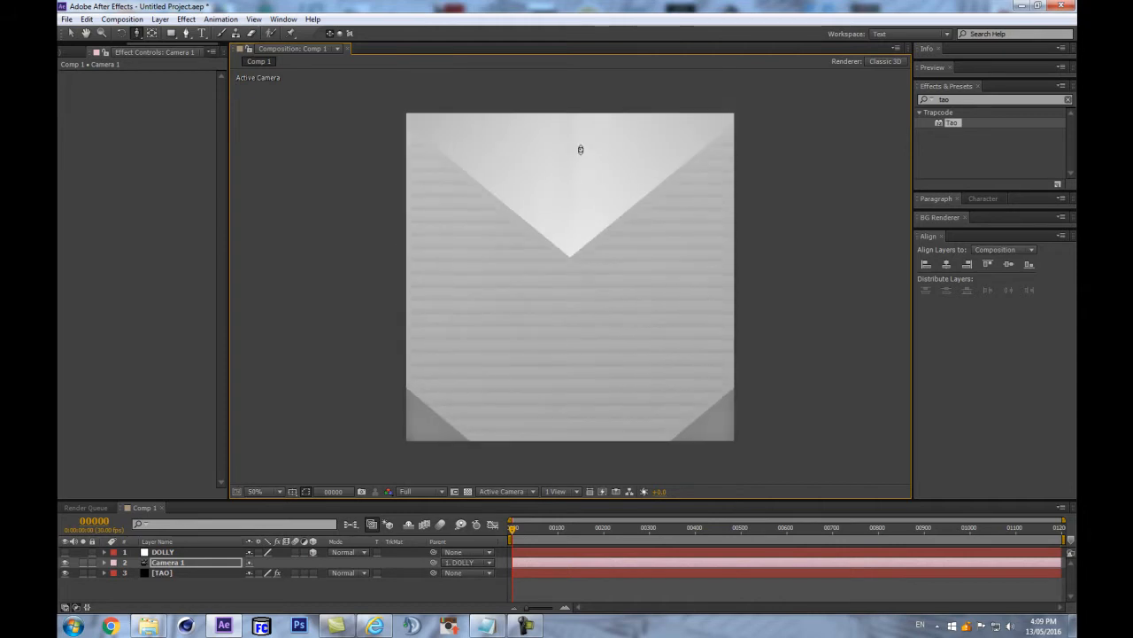
Greatly increase the Far distance in the TAO layer's Visibility settings
{"action": "left_click", "coordinate": [168, 572]}
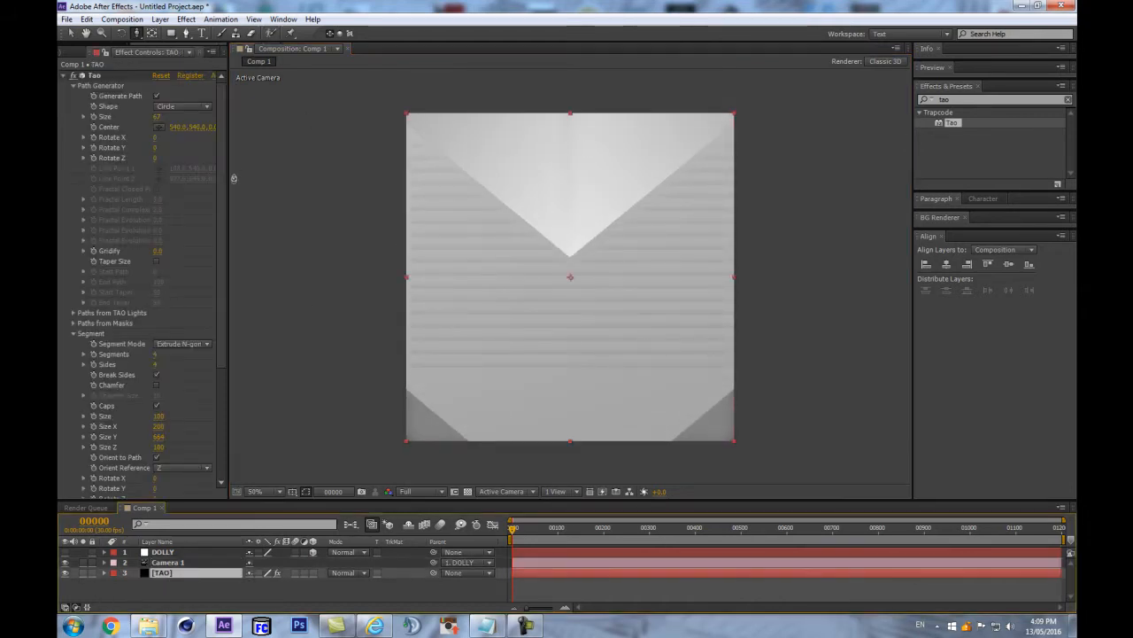
{"action": "left_click_drag", "start_coordinate": [225, 191], "coordinate": [162, 324]}
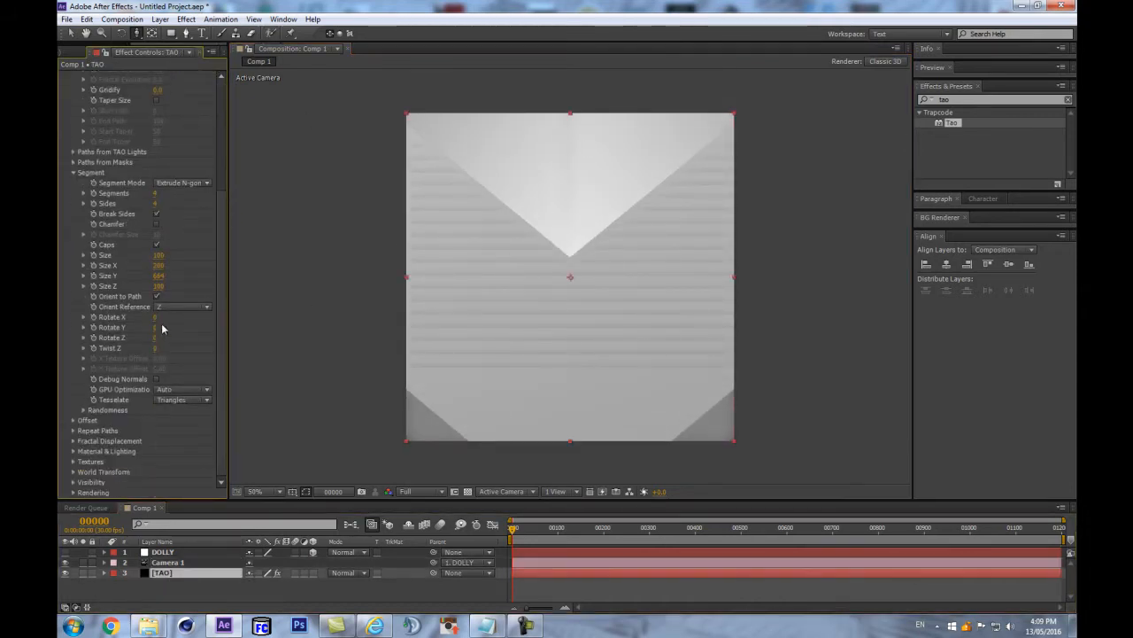
{"action": "left_click", "coordinate": [73, 482]}
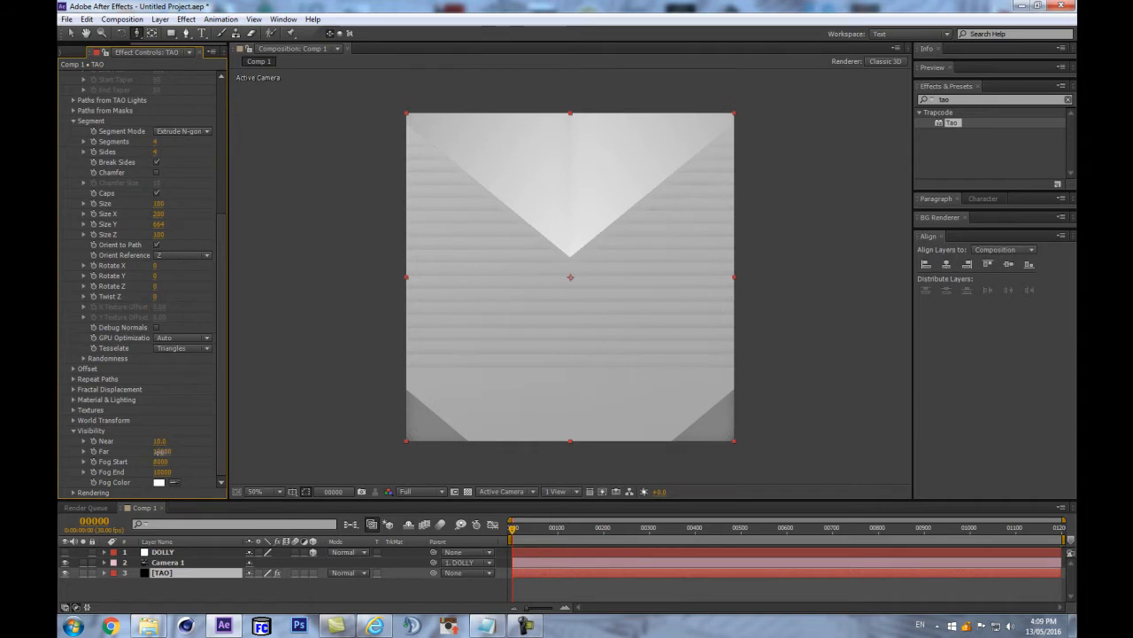
{"action": "left_click_drag", "start_coordinate": [161, 452], "coordinate": [531, 422]}
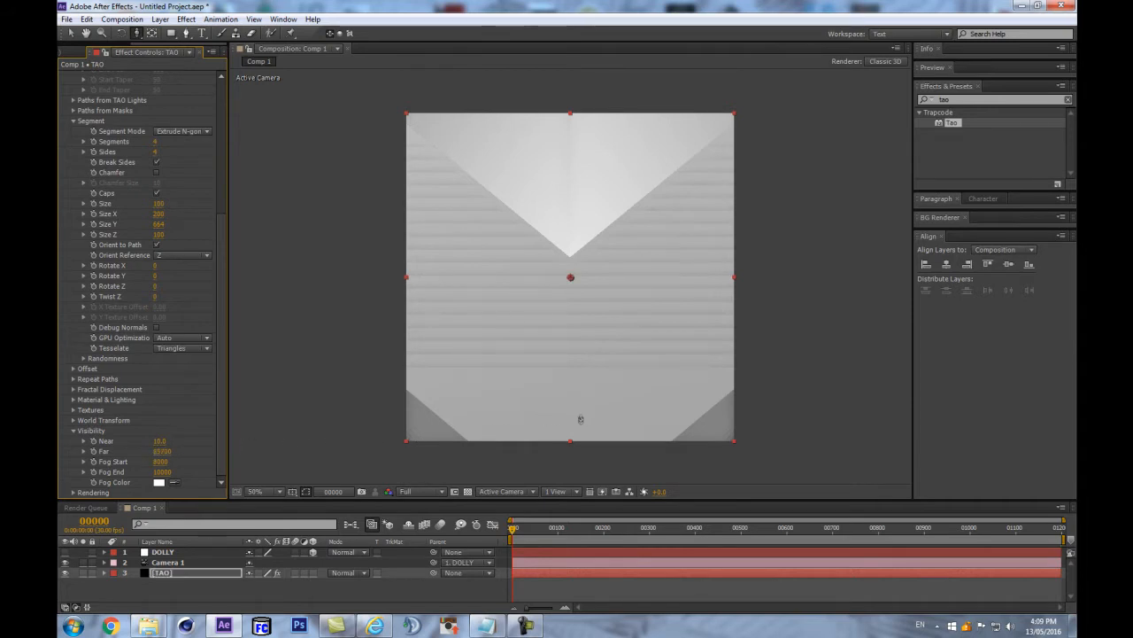
Set the TAO layer's Visibility values to Far 100000, Fog End 100000 and Fog Start 80000
{"action": "left_click", "coordinate": [161, 453]}
{"action": "type", "text": "10000"}
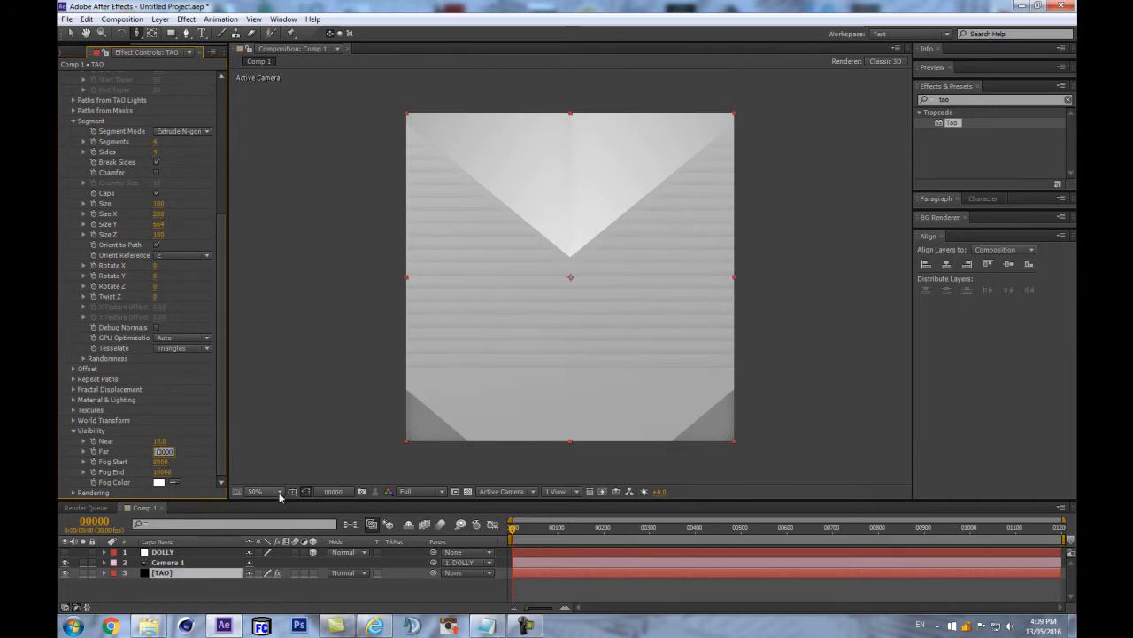
{"action": "key", "text": "Return"}
{"action": "left_click", "coordinate": [164, 472]}
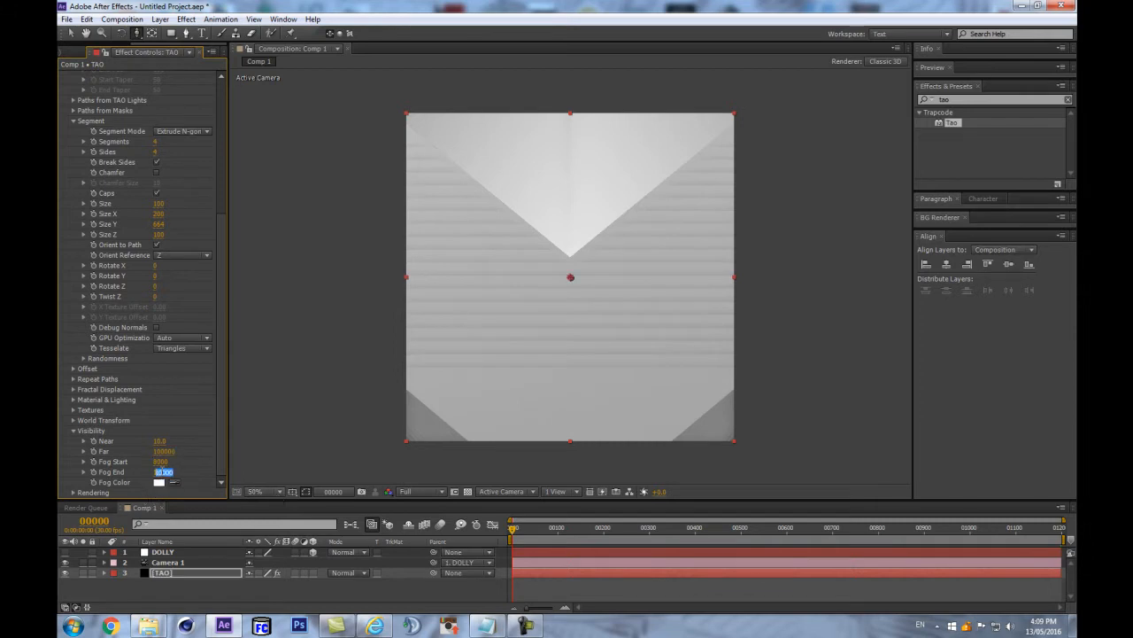
{"action": "type", "text": "100000"}
{"action": "key", "text": "Return"}
{"action": "left_click", "coordinate": [162, 461]}
{"action": "type", "text": "8000"}
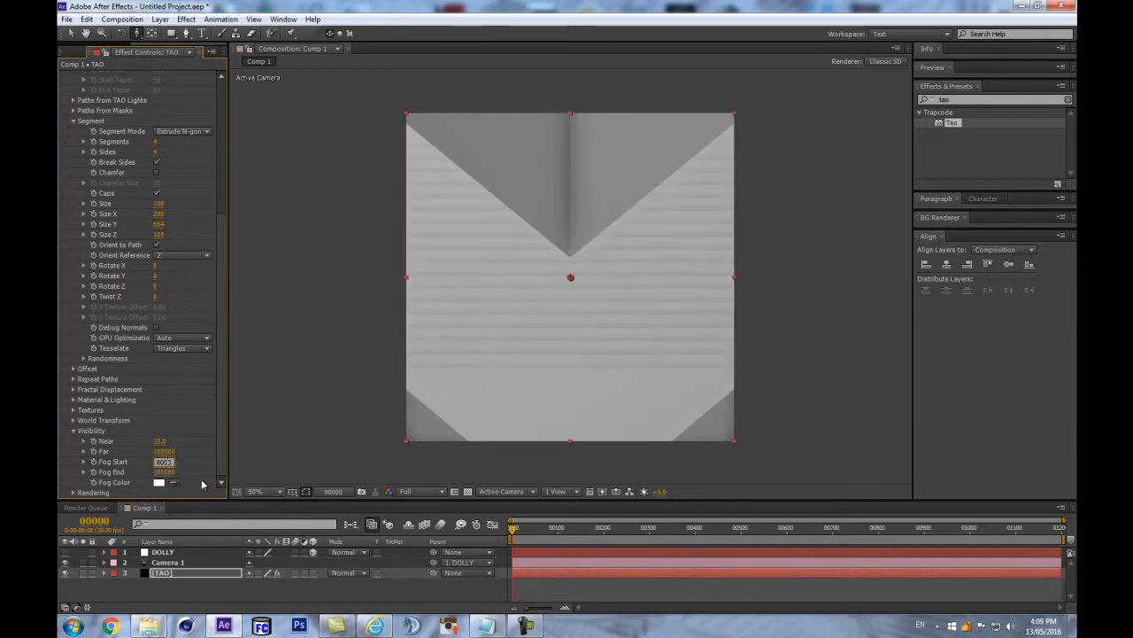
{"action": "type", "text": "0"}
{"action": "key", "text": "Return"}
Dolly the camera back until the whole cube fits inside the square composition
{"action": "key", "text": "comma"}
{"action": "key", "text": "comma"}
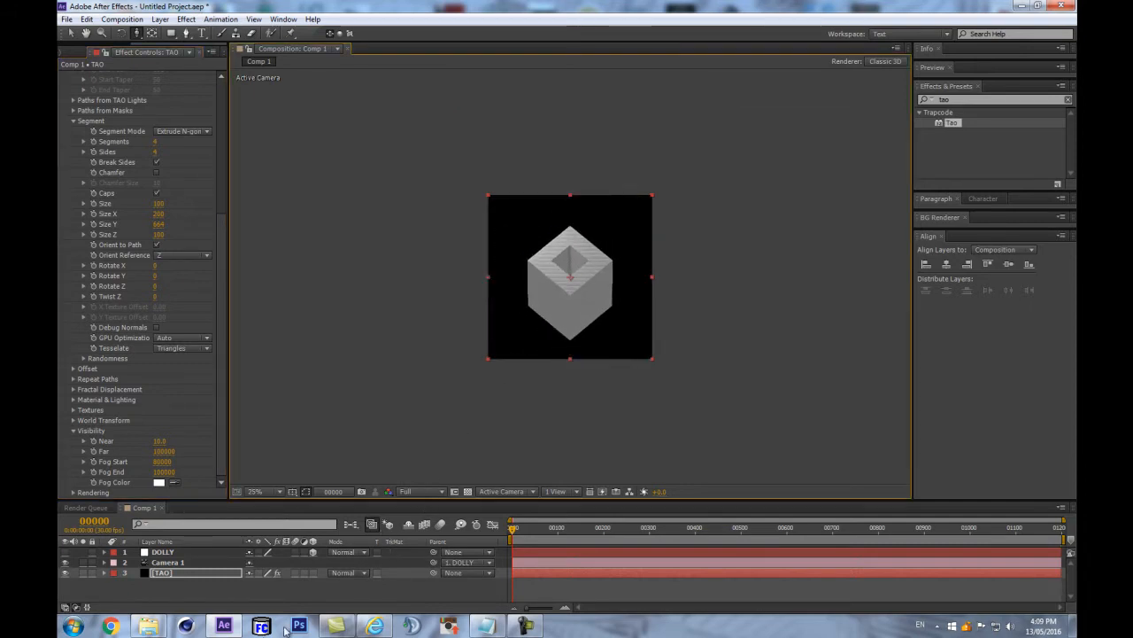
{"action": "key", "text": "period"}
{"action": "key", "text": "period"}
{"action": "left_click_drag", "start_coordinate": [535, 247], "coordinate": [518, 297]}
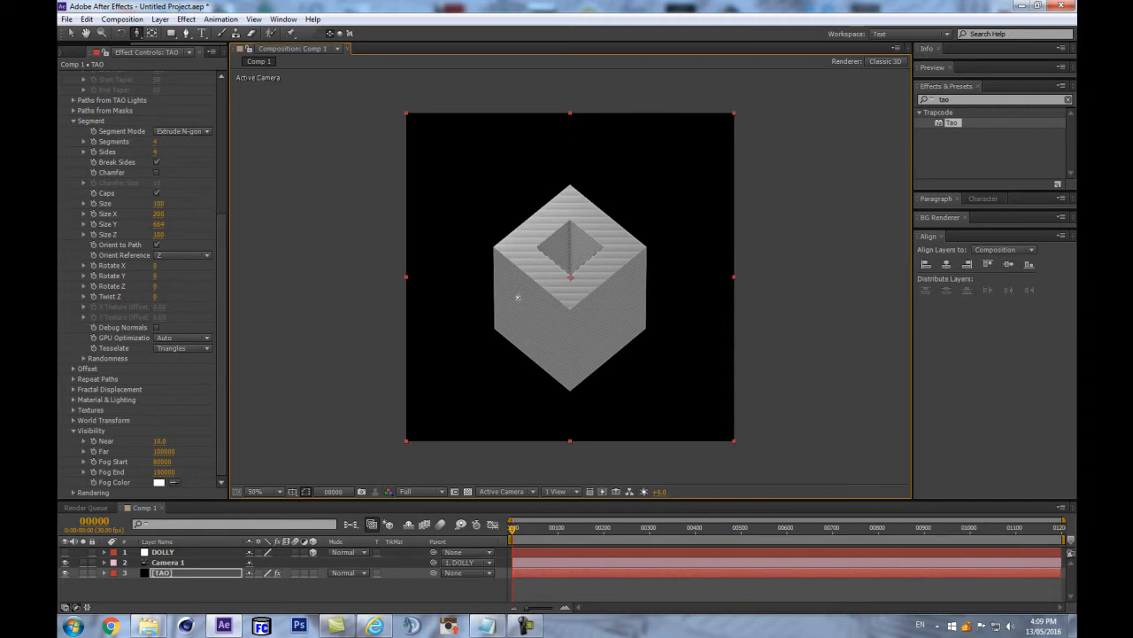
{"action": "key", "text": "period"}
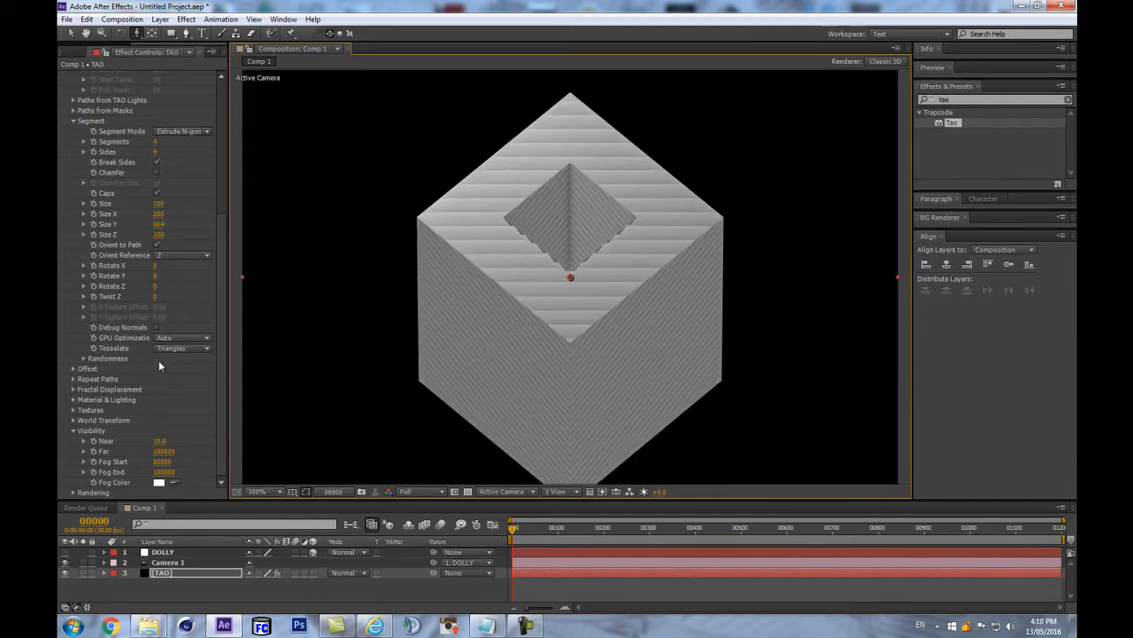
Expand the TAO layer's Rendering settings and switch Ambient Occlusion to Off
{"action": "scroll", "coordinate": [529, 269], "scroll_direction": "up", "scroll_amount": 1}
{"action": "scroll", "coordinate": [520, 274], "scroll_direction": "down", "scroll_amount": 1}
{"action": "left_click", "coordinate": [74, 492]}
{"action": "scroll", "coordinate": [189, 374], "scroll_direction": "down", "scroll_amount": 5}
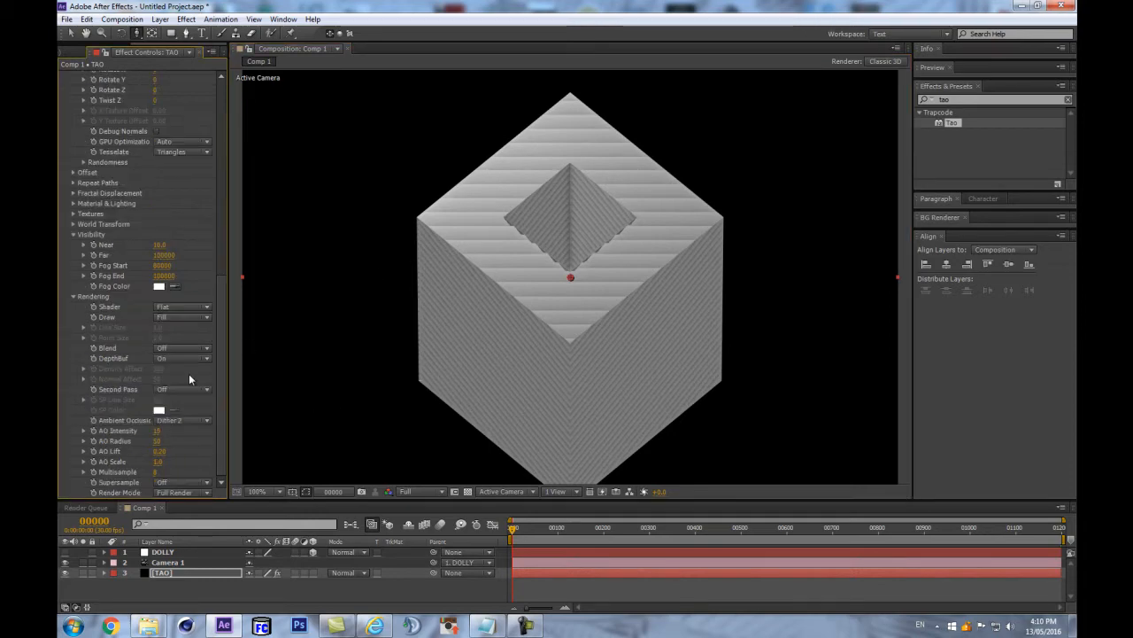
{"action": "left_click", "coordinate": [185, 422]}
{"action": "left_click", "coordinate": [251, 440]}
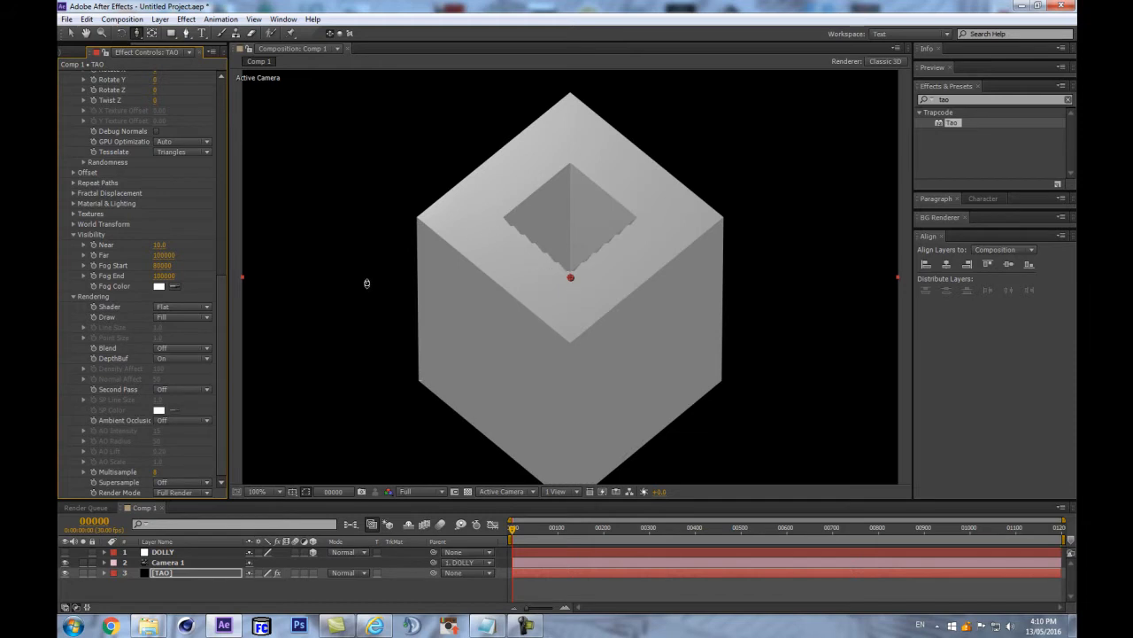
Set the Near distance to 200 in the TAO layer's Visibility settings to clean up the cube's jagged inner edges
{"action": "scroll", "coordinate": [540, 291], "scroll_direction": "up", "scroll_amount": 1}
{"action": "scroll", "coordinate": [540, 290], "scroll_direction": "down", "scroll_amount": 2}
{"action": "scroll", "coordinate": [540, 291], "scroll_direction": "up", "scroll_amount": 1}
{"action": "scroll", "coordinate": [196, 305], "scroll_direction": "up", "scroll_amount": 3}
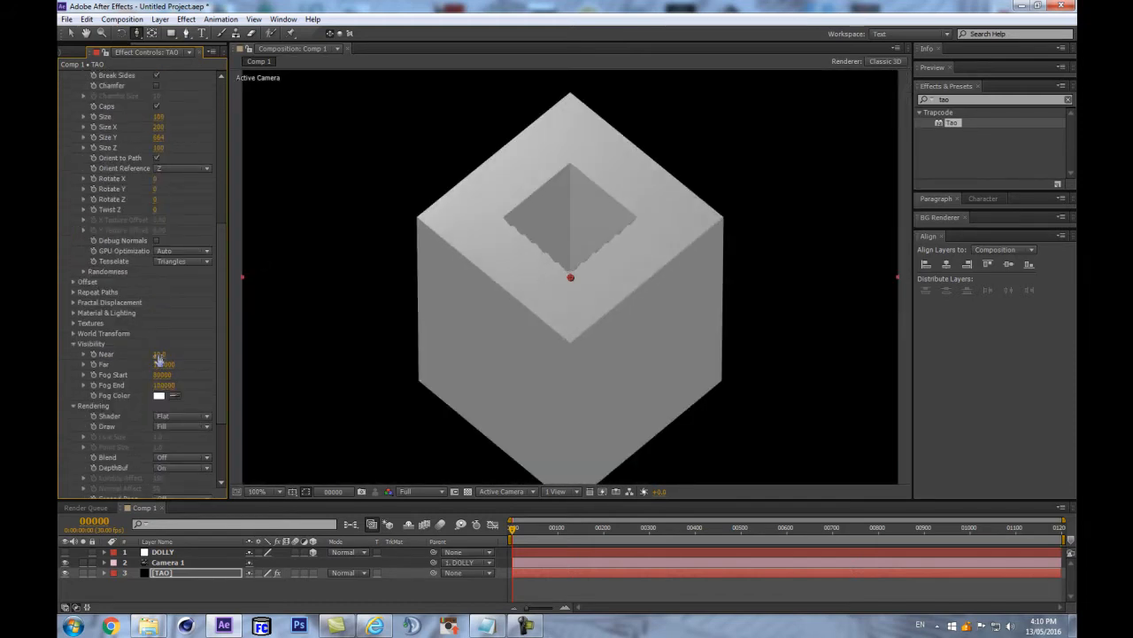
{"action": "scroll", "coordinate": [386, 119], "scroll_direction": "up", "scroll_amount": 2}
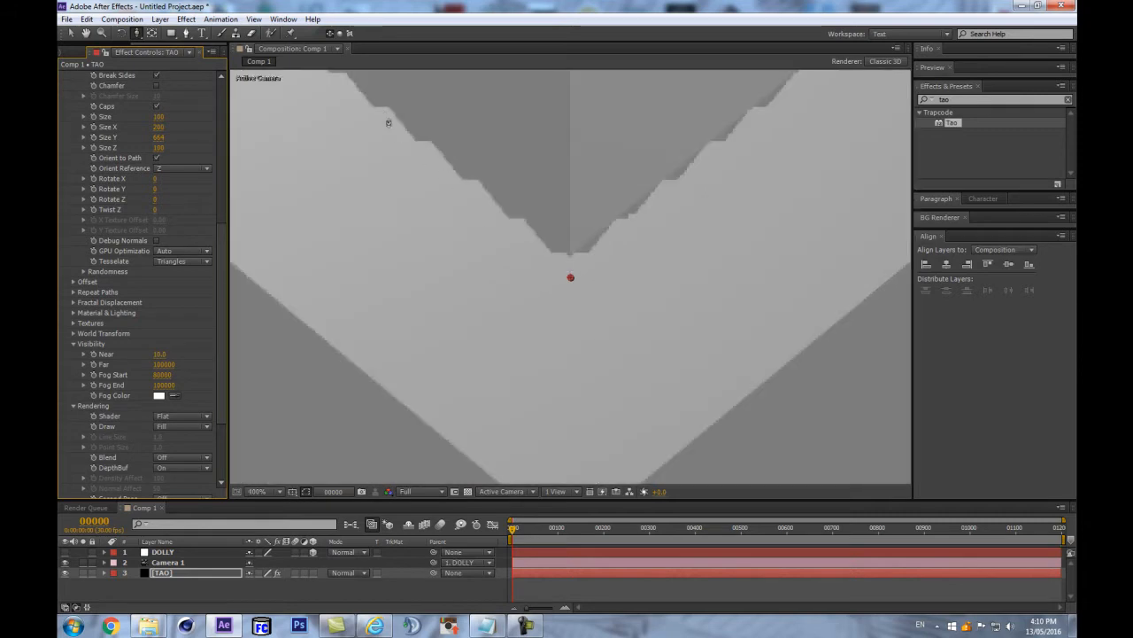
{"action": "scroll", "coordinate": [421, 158], "scroll_direction": "down", "scroll_amount": 1}
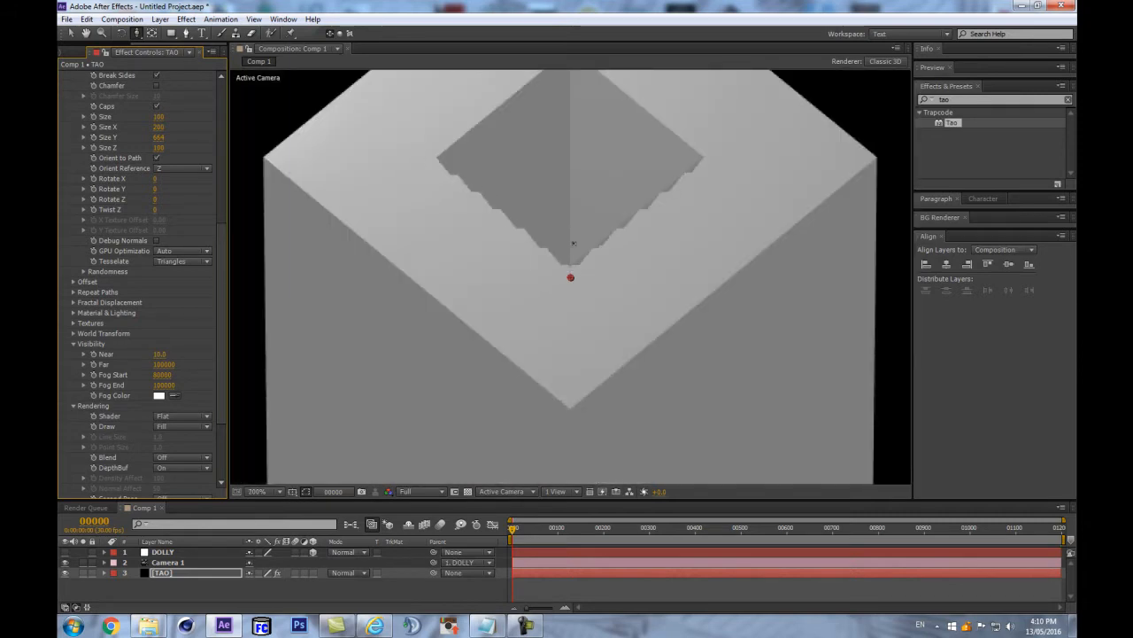
{"action": "scroll", "coordinate": [173, 327], "scroll_direction": "down", "scroll_amount": 1}
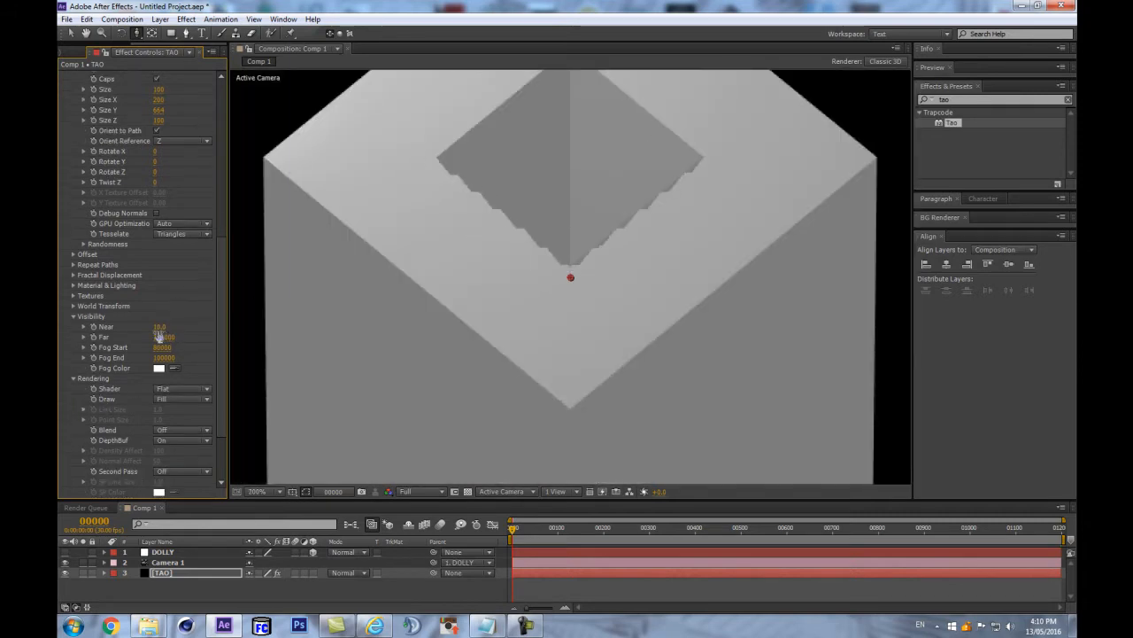
{"action": "left_click_drag", "start_coordinate": [174, 323], "coordinate": [329, 319]}
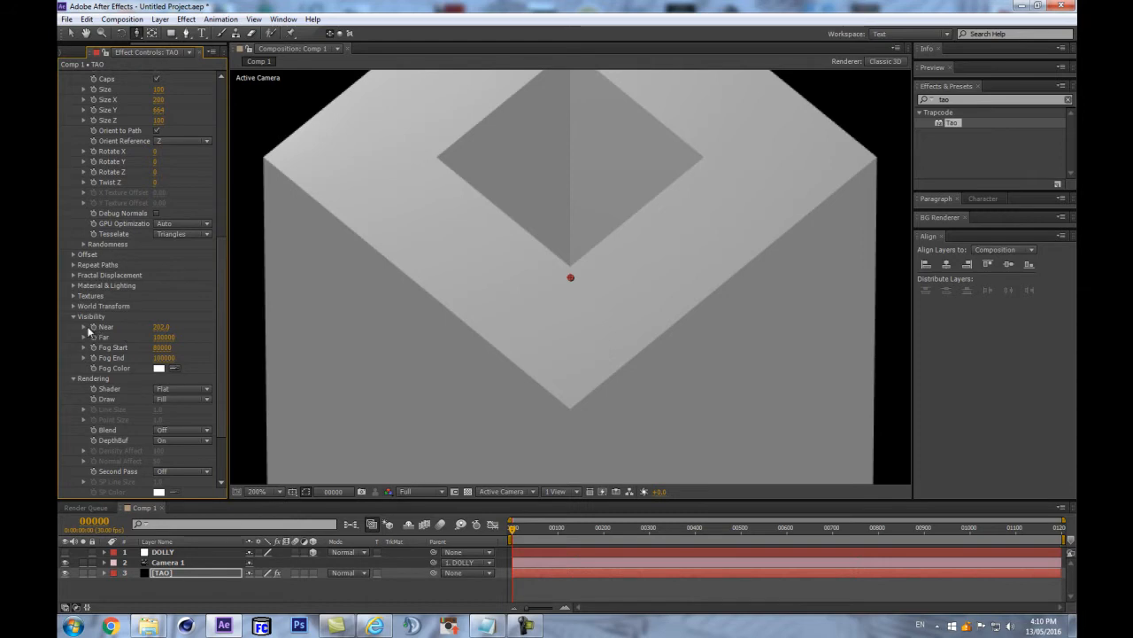
{"action": "left_click", "coordinate": [161, 327]}
{"action": "type", "text": "200"}
{"action": "key", "text": "Return"}
{"action": "key", "text": "comma"}
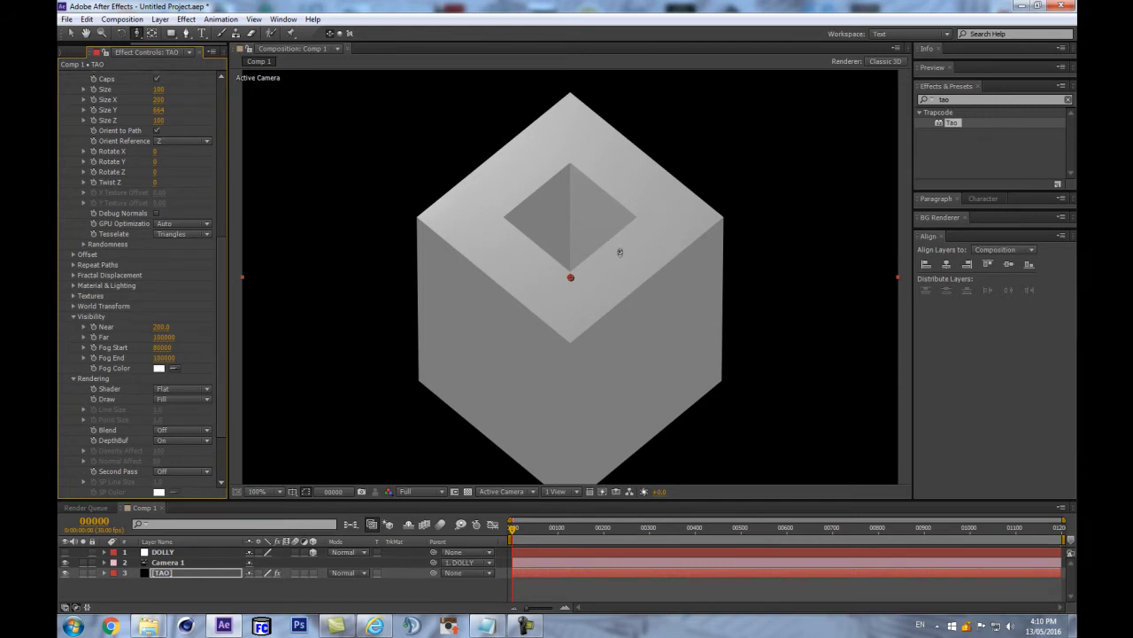
{"action": "key", "text": "comma"}
{"action": "key", "text": "comma"}
{"action": "key", "text": "period"}
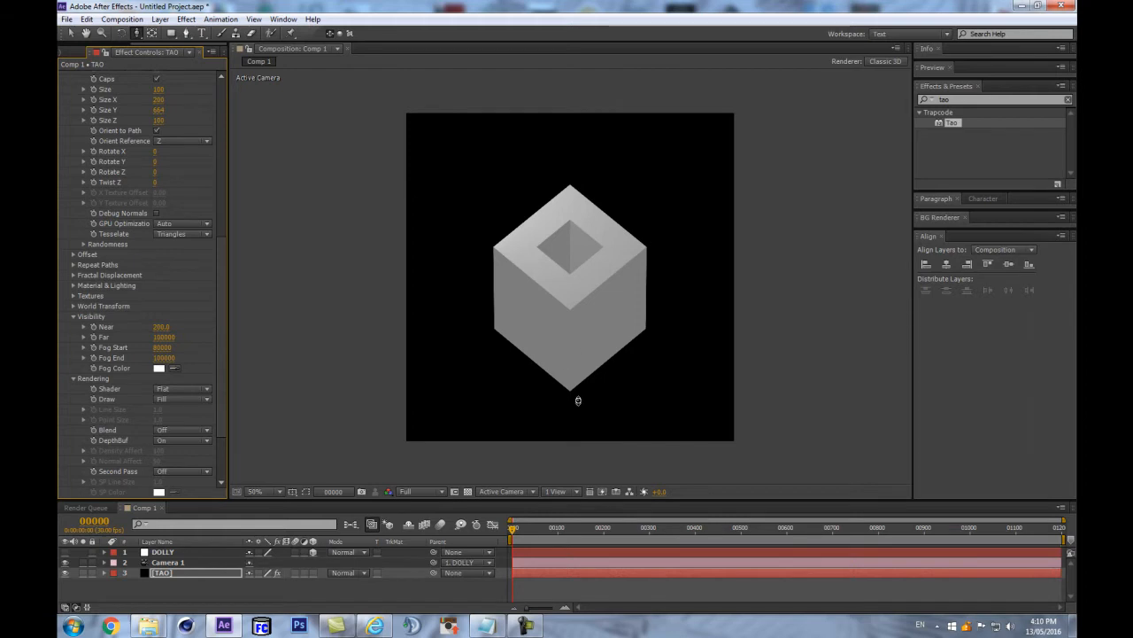
Review the lens preset and Angle of View in Camera 1's camera settings
{"action": "left_click", "coordinate": [155, 566]}
{"action": "double_click", "coordinate": [155, 566]}
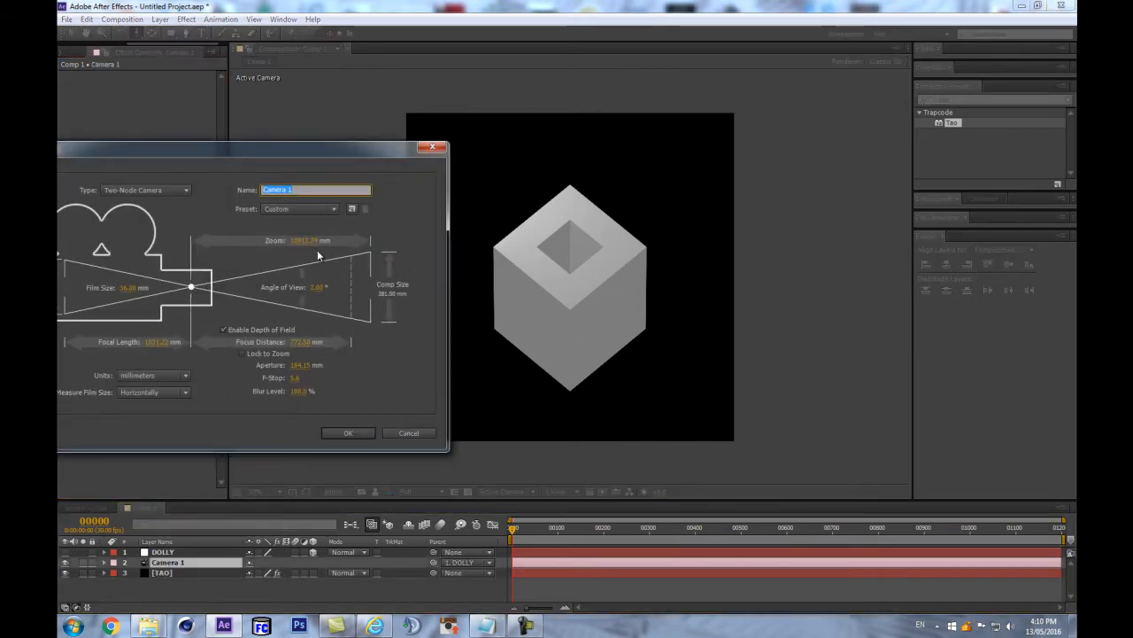
{"action": "left_click", "coordinate": [300, 209]}
{"action": "left_click", "coordinate": [274, 378]}
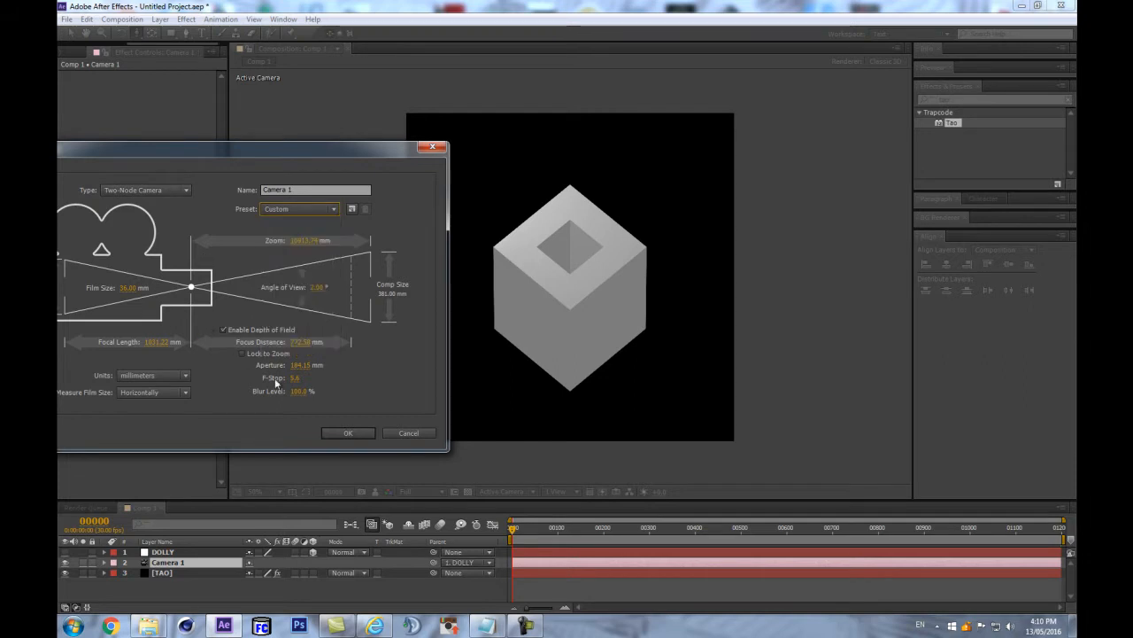
{"action": "left_click", "coordinate": [315, 288]}
{"action": "key", "text": "Return"}
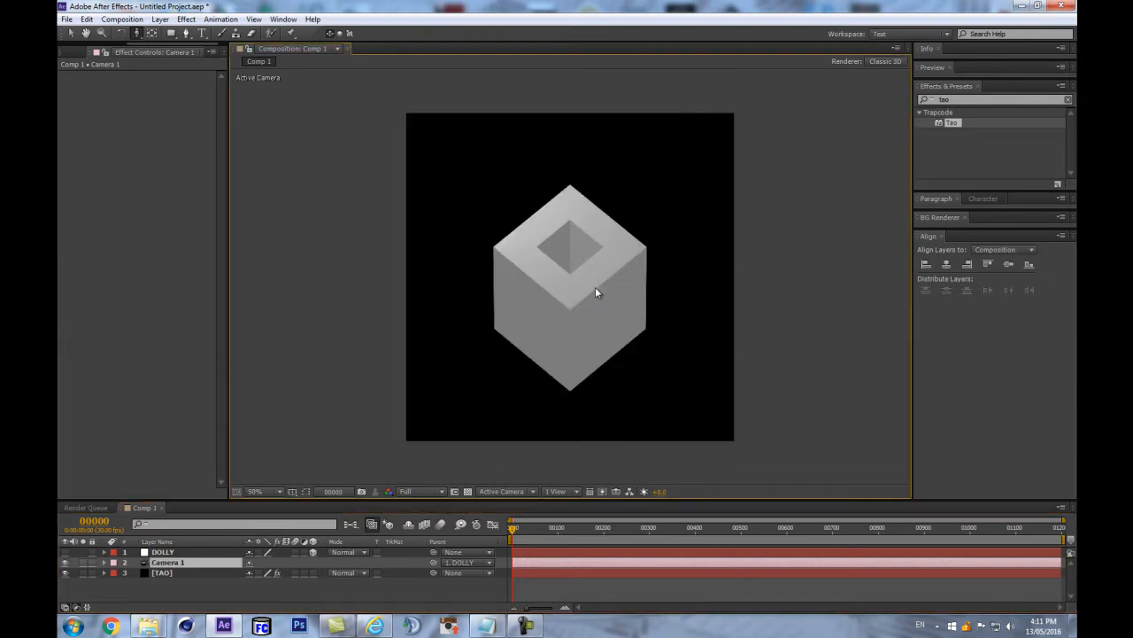
Set Camera 1's Angle of View to 1° and dolly the camera back until the whole cube fits the frame
{"action": "double_click", "coordinate": [227, 561]}
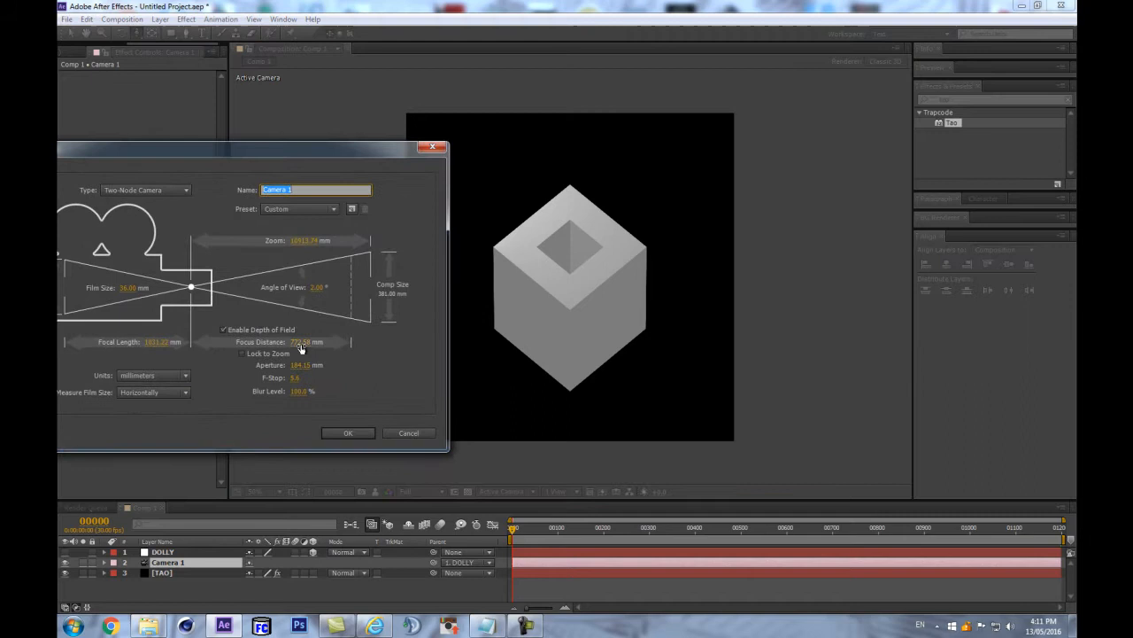
{"action": "left_click", "coordinate": [318, 288]}
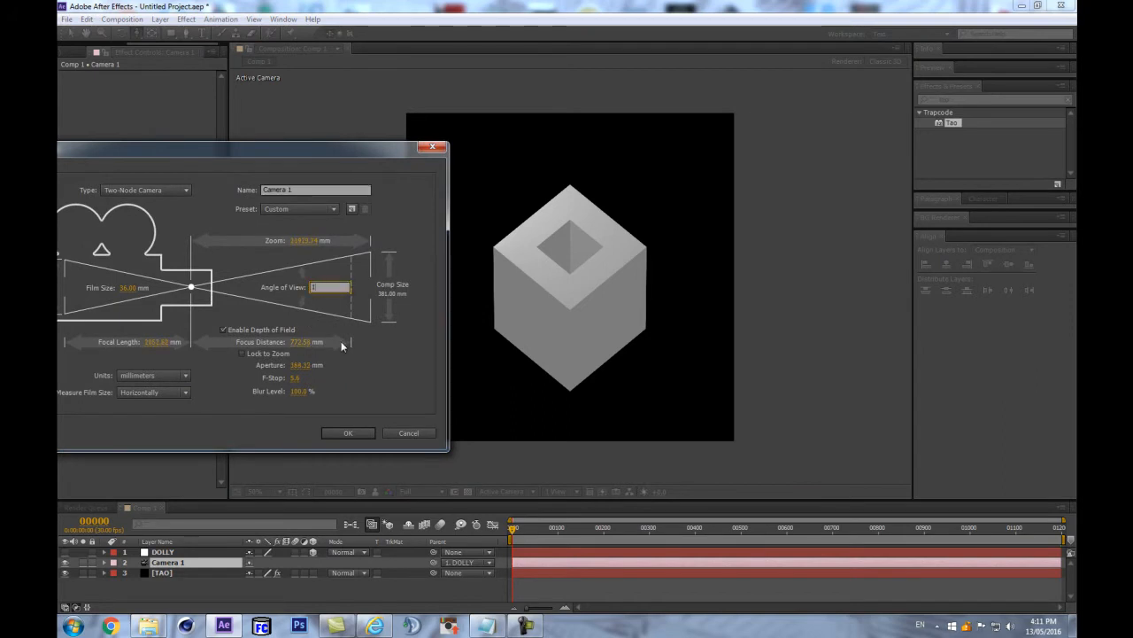
{"action": "key", "text": "Return"}
{"action": "left_click_drag", "start_coordinate": [590, 169], "coordinate": [487, 351]}
{"action": "left_click_drag", "start_coordinate": [563, 220], "coordinate": [464, 441]}
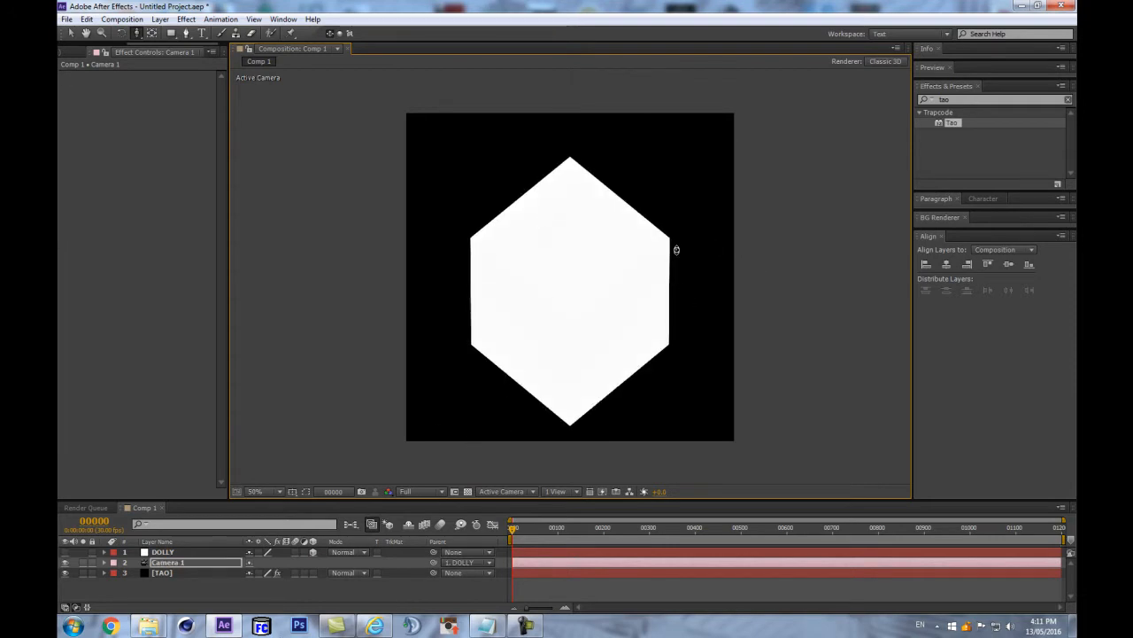
Double the TAO layer's Visibility values to Far 200000, Fog Start 160000 and Fog End 200000
{"action": "left_click", "coordinate": [176, 576]}
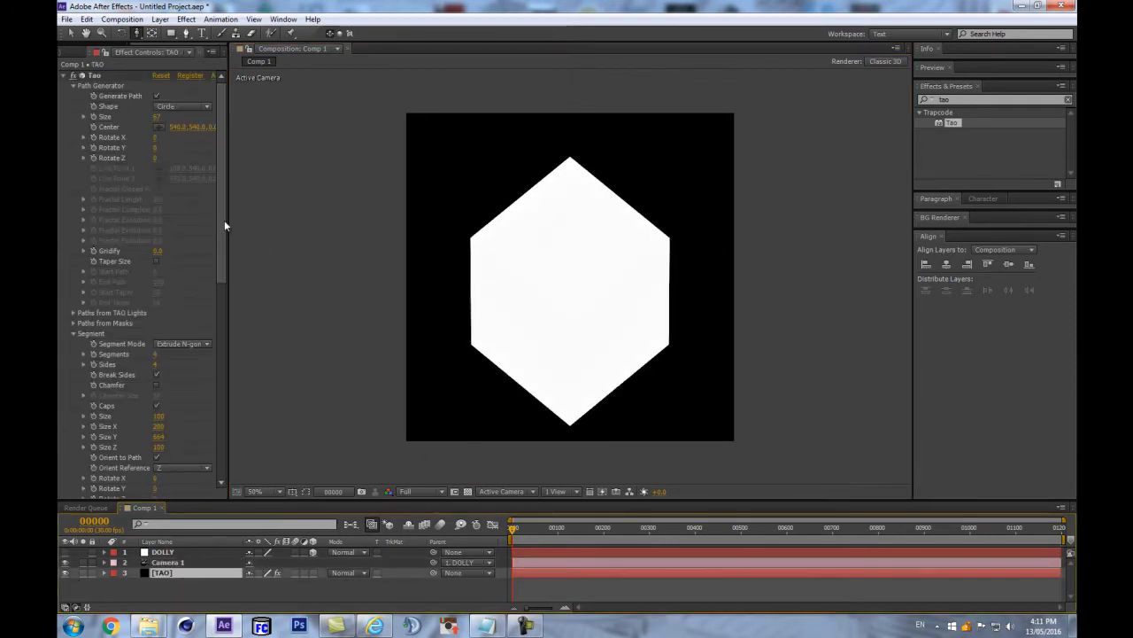
{"action": "scroll", "coordinate": [178, 266], "scroll_direction": "down", "scroll_amount": 10}
{"action": "left_click", "coordinate": [164, 255]}
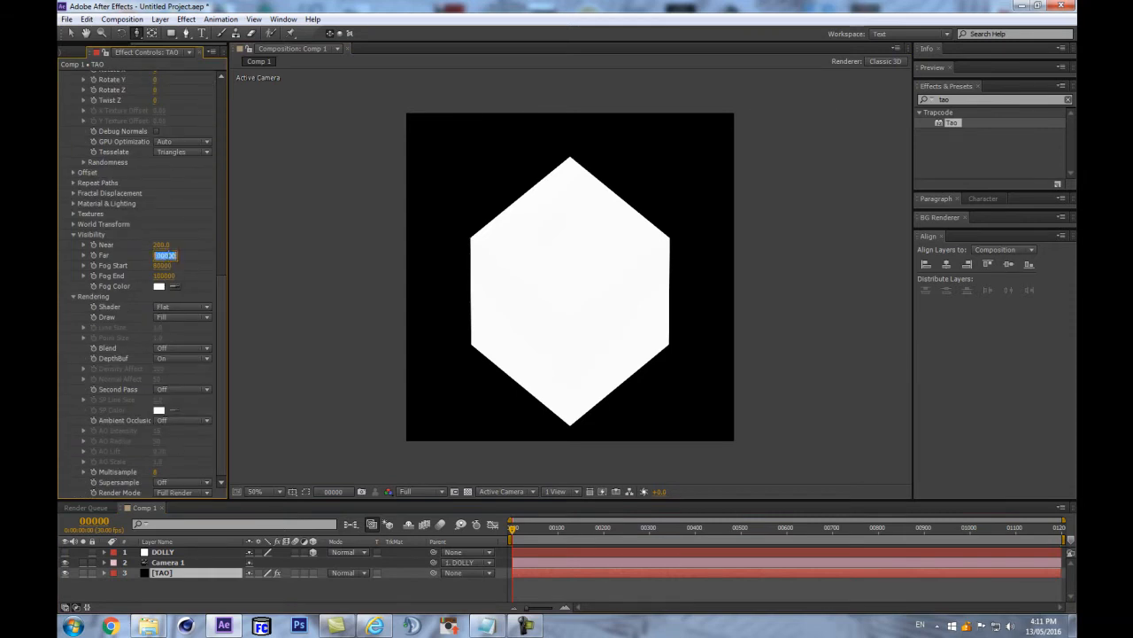
{"action": "type", "text": "200000"}
{"action": "key", "text": "Return"}
{"action": "left_click", "coordinate": [163, 264]}
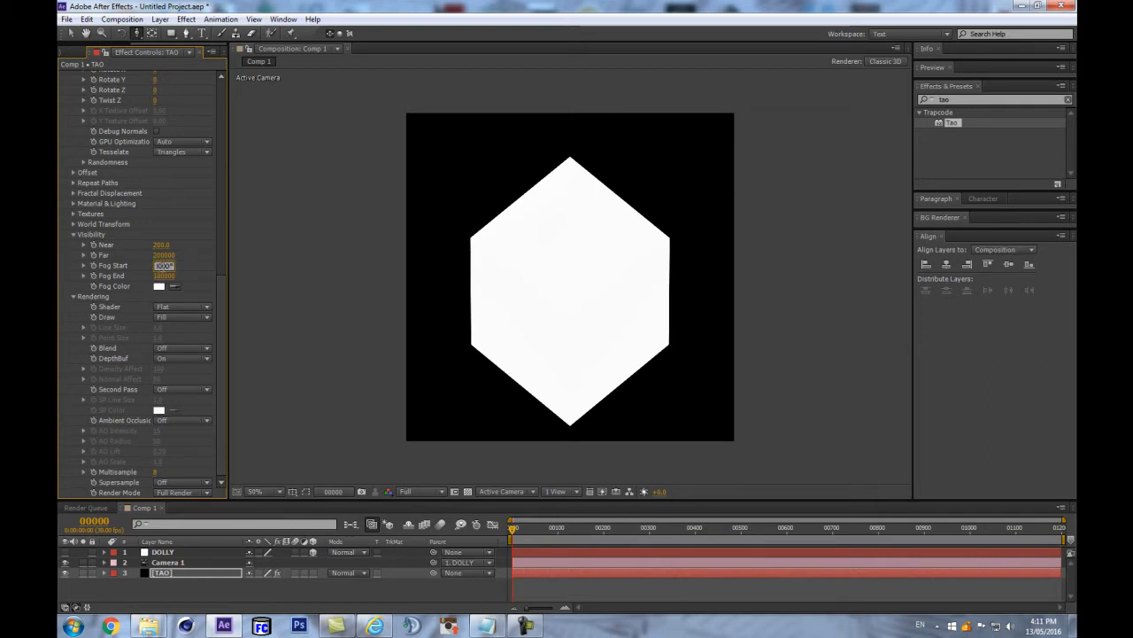
{"action": "key", "text": "Return"}
{"action": "left_click", "coordinate": [165, 276]}
{"action": "type", "text": "200000"}
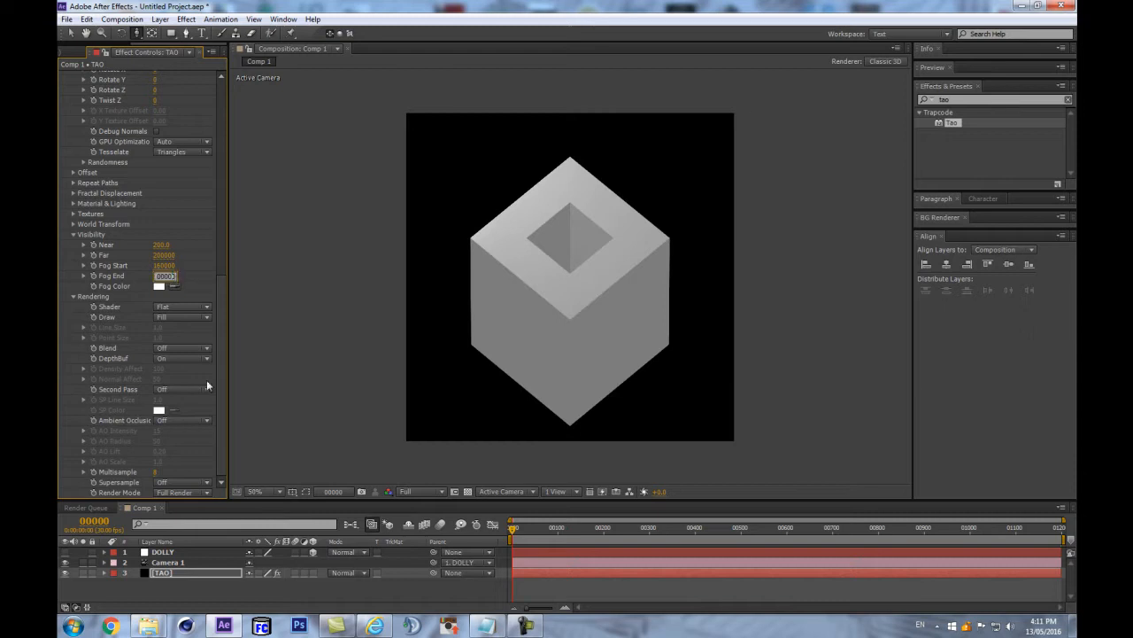
{"action": "type", "text": "*1"}
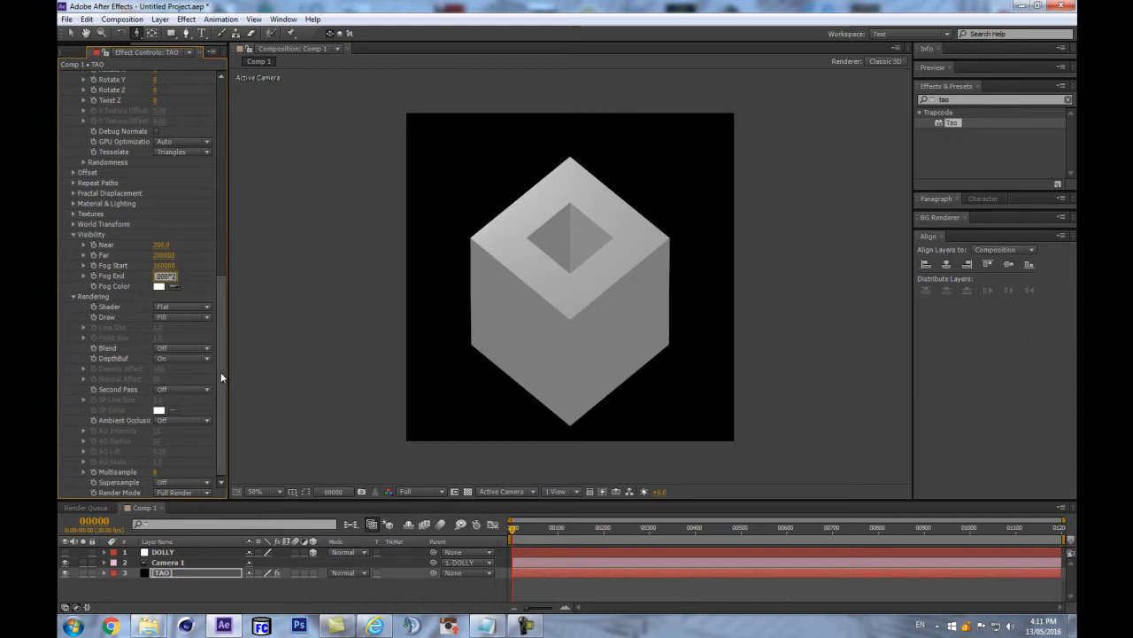
{"action": "key", "text": "Return"}
{"action": "key", "text": "slash"}
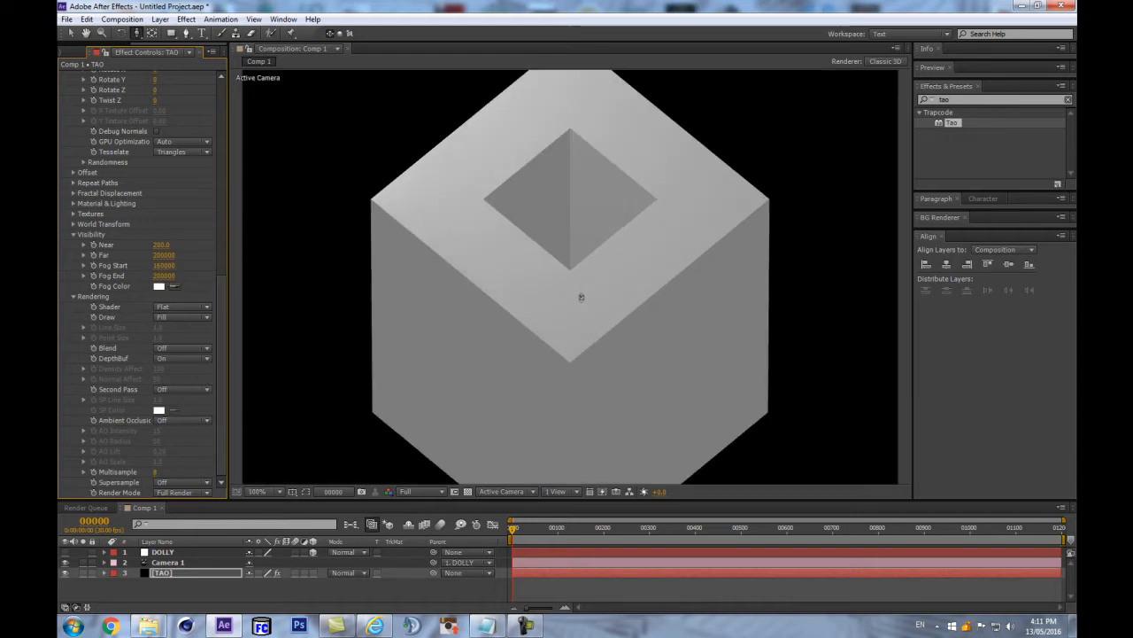
Switch Ambient Occlusion to On in the TAO layer's Rendering settings and check the shading on the cube
{"action": "left_click", "coordinate": [179, 421]}
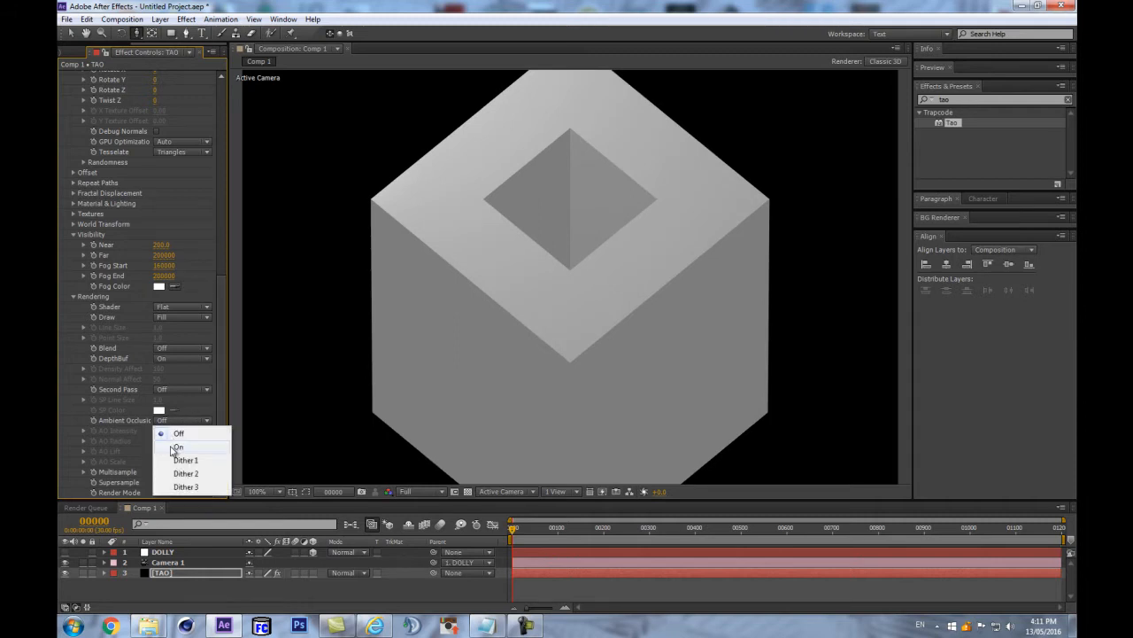
{"action": "left_click", "coordinate": [173, 448]}
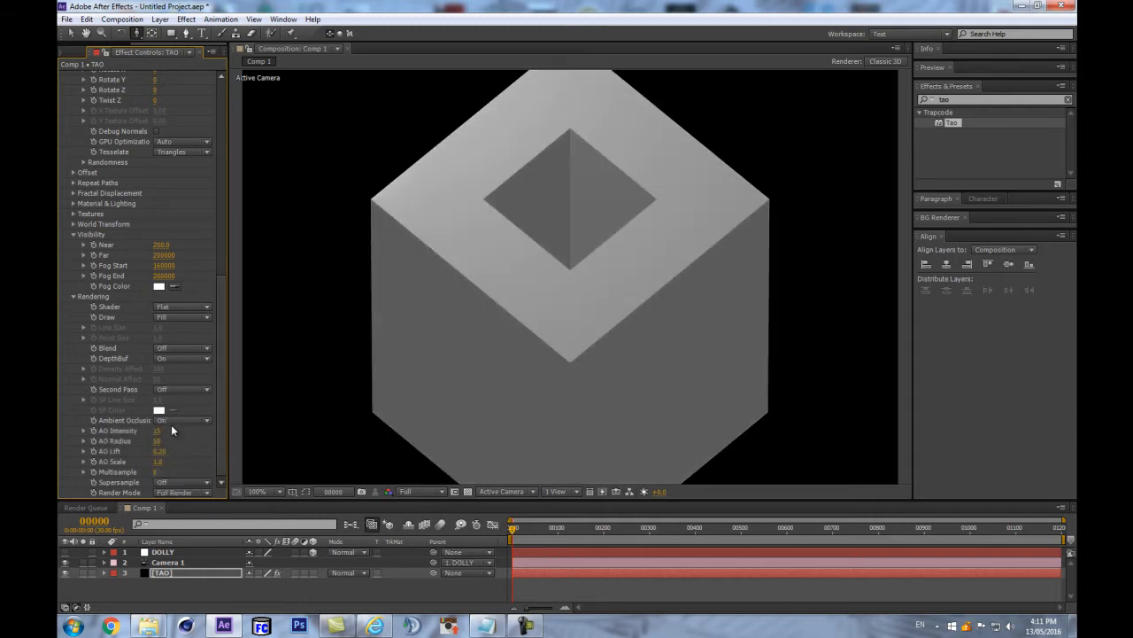
{"action": "scroll", "coordinate": [642, 282], "scroll_direction": "down", "scroll_amount": 1}
{"action": "scroll", "coordinate": [598, 267], "scroll_direction": "up", "scroll_amount": 1}
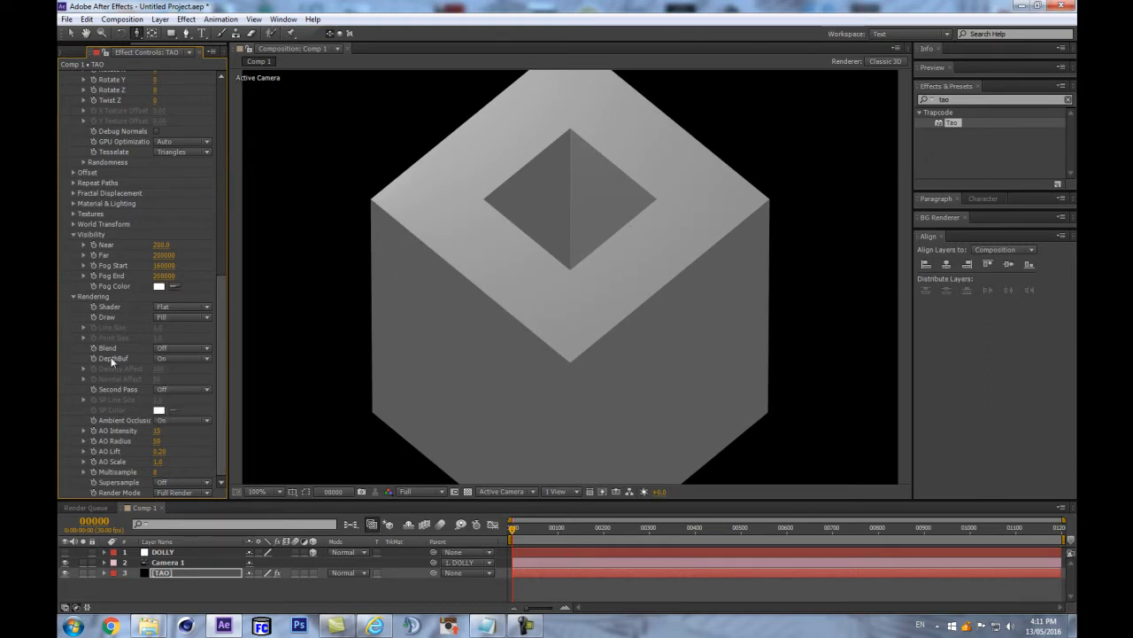
{"action": "scroll", "coordinate": [597, 222], "scroll_direction": "down", "scroll_amount": 1}
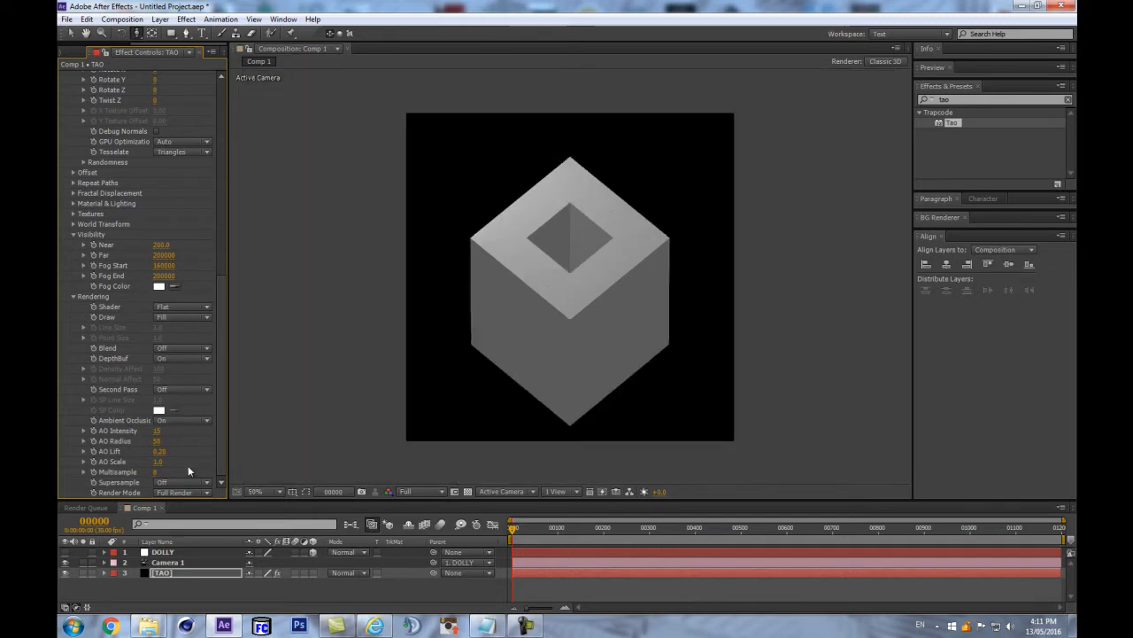
{"action": "scroll", "coordinate": [510, 284], "scroll_direction": "up", "scroll_amount": 1}
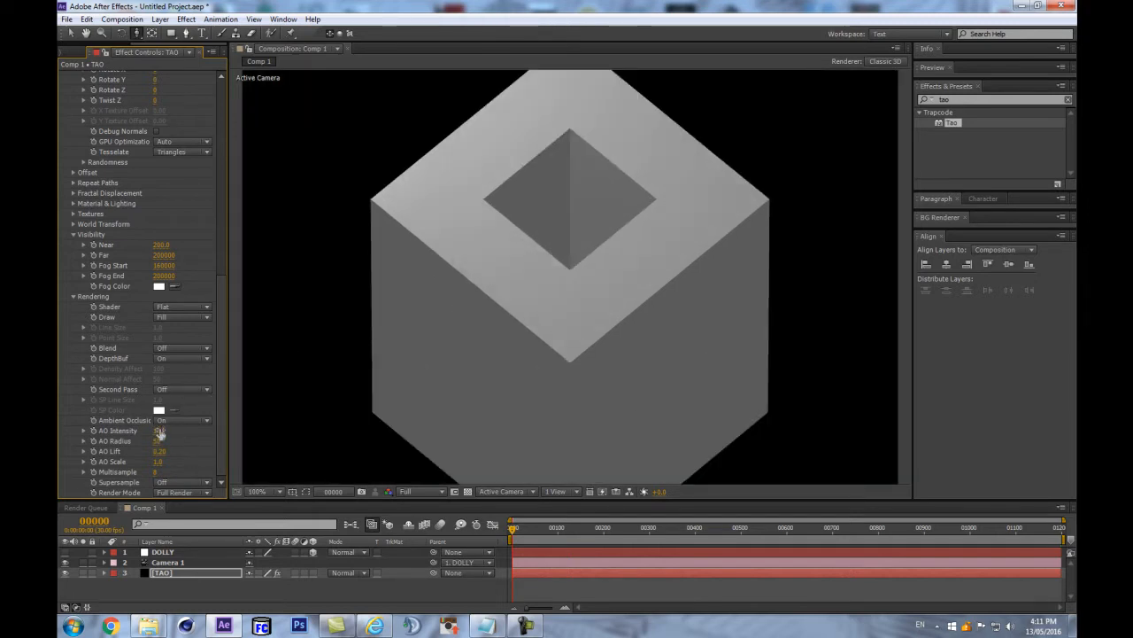
Raise the TAO layer's AO Intensity to 23 and its AO Scale to 1.2
{"action": "mouse_move", "coordinate": [152, 463]}
{"action": "left_mouse_down"}
{"action": "mouse_move", "coordinate": [144, 467]}
{"action": "mouse_move", "coordinate": [161, 442]}
{"action": "left_mouse_up"}
{"action": "scroll", "coordinate": [491, 322], "scroll_direction": "down", "scroll_amount": 1}
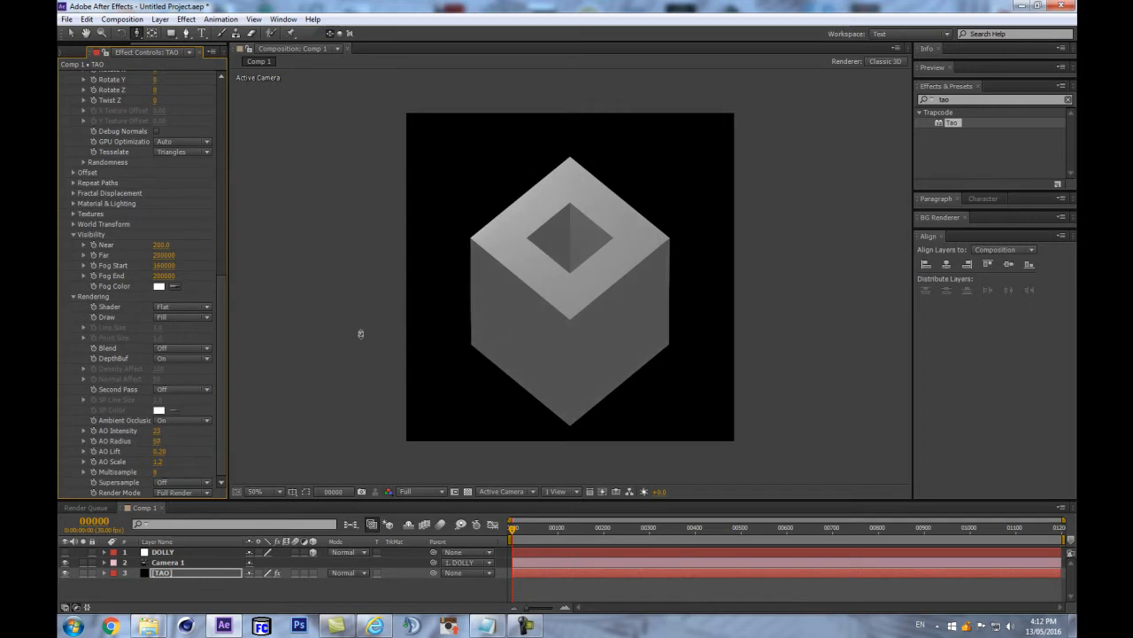
{"action": "scroll", "coordinate": [360, 335], "scroll_direction": "down", "scroll_amount": 1}
{"action": "scroll", "coordinate": [501, 301], "scroll_direction": "up", "scroll_amount": 2}
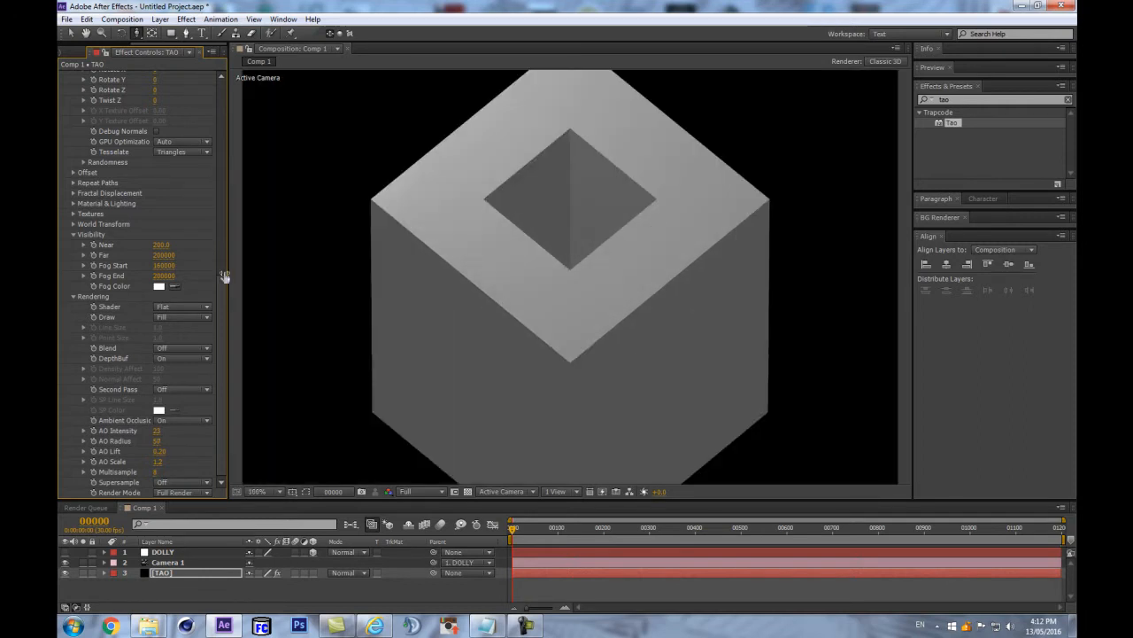
{"action": "left_click_drag", "start_coordinate": [221, 306], "coordinate": [245, 109]}
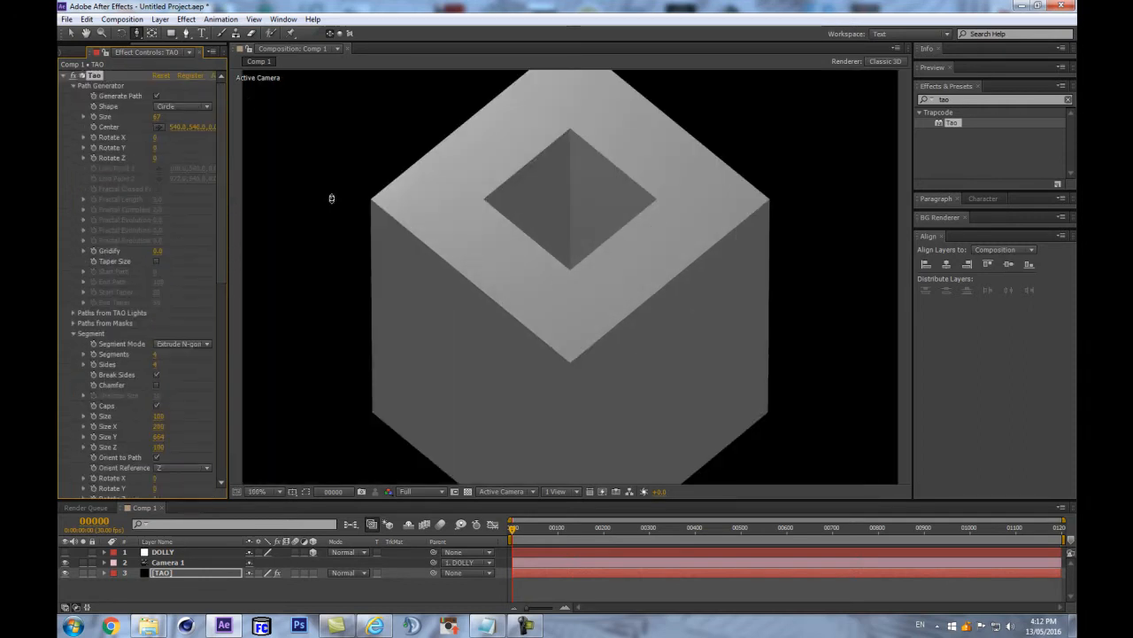
Stretch the TAO cube into a tall column with a Segment Size Y of 1514 and switch Ambient Occlusion to Off
{"action": "scroll", "coordinate": [479, 246], "scroll_direction": "down", "scroll_amount": 1}
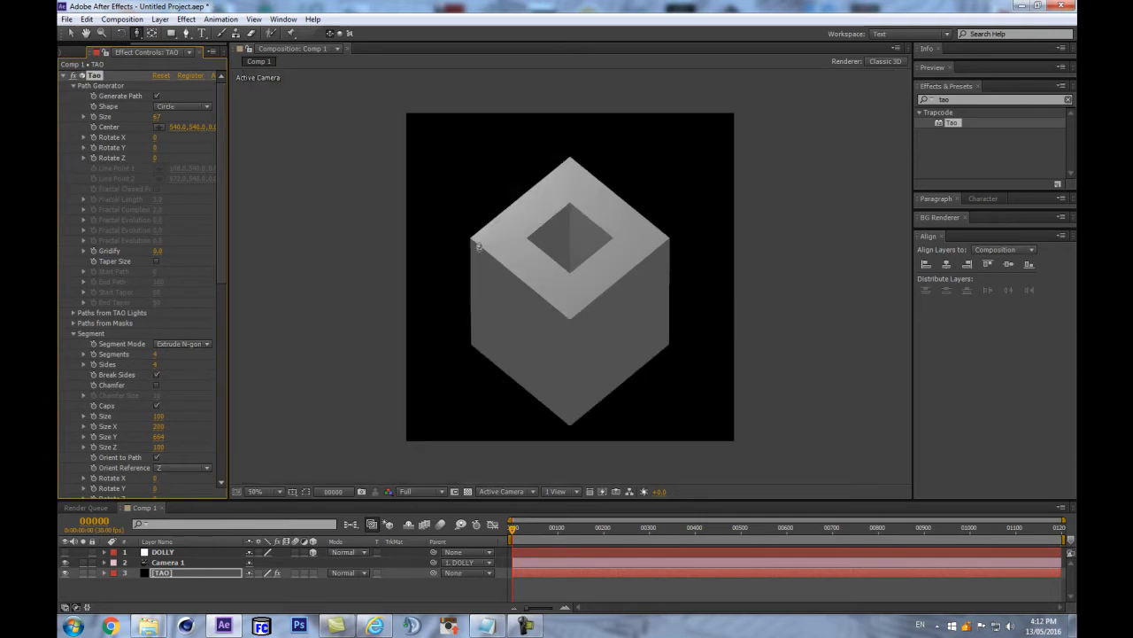
{"action": "scroll", "coordinate": [156, 422], "scroll_direction": "down", "scroll_amount": 1}
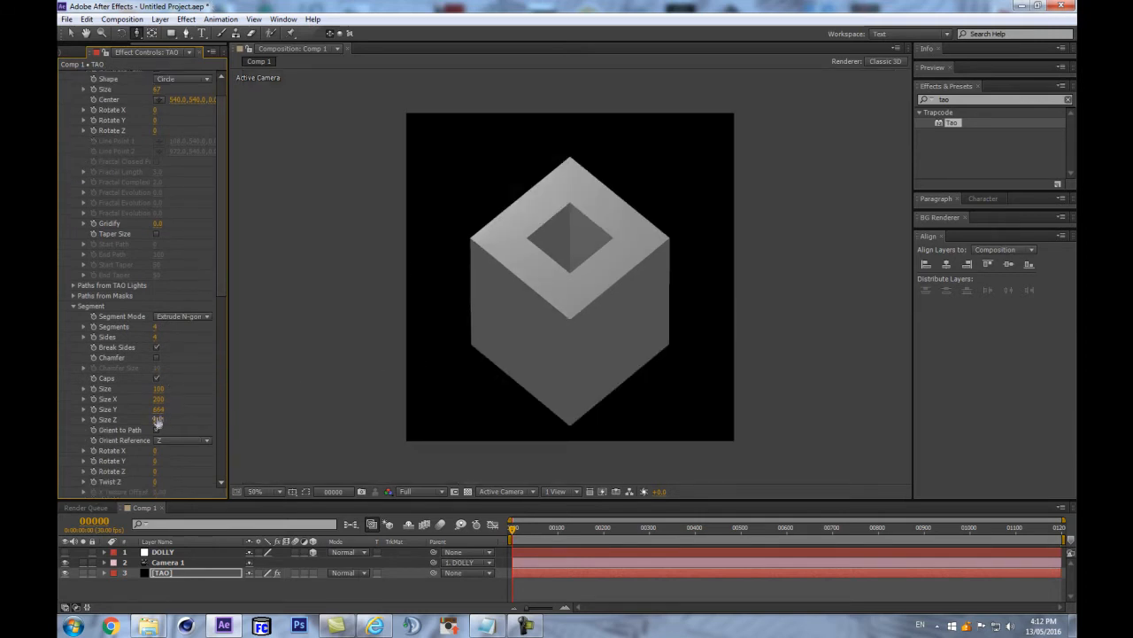
{"action": "left_click_drag", "start_coordinate": [157, 416], "coordinate": [237, 278]}
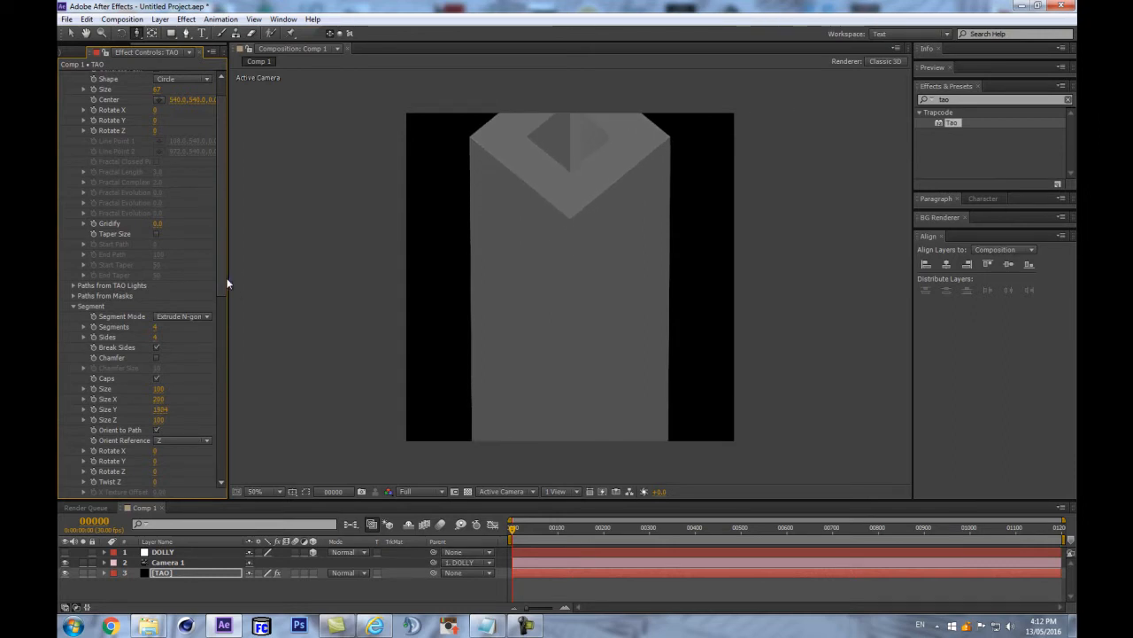
{"action": "scroll", "coordinate": [204, 444], "scroll_direction": "down", "scroll_amount": 12}
{"action": "left_click", "coordinate": [182, 422]}
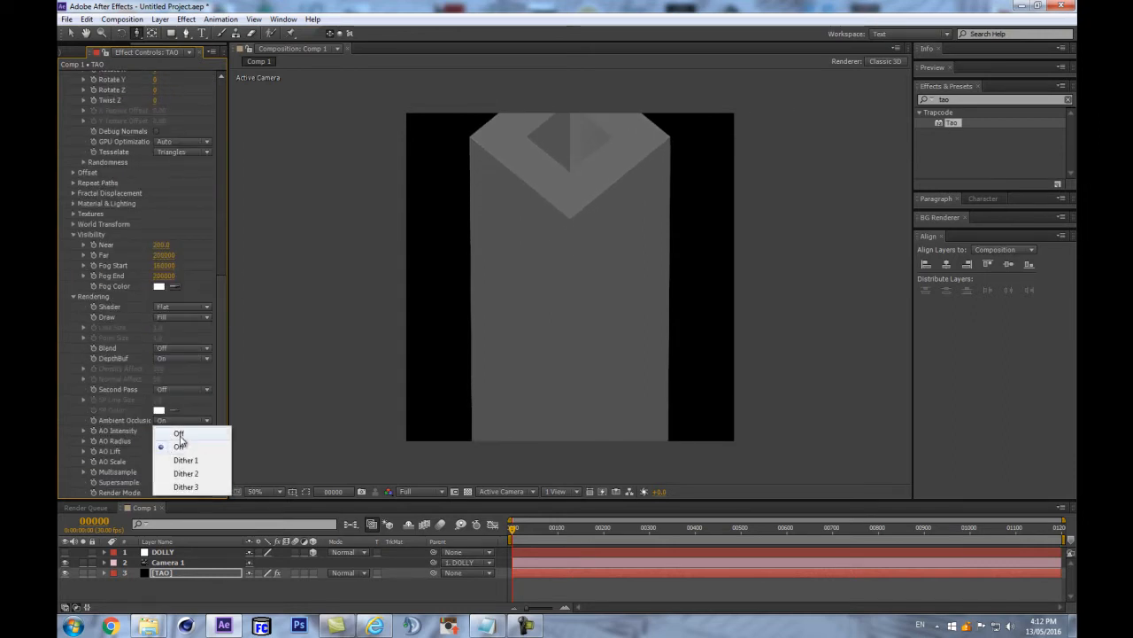
{"action": "left_click", "coordinate": [179, 434]}
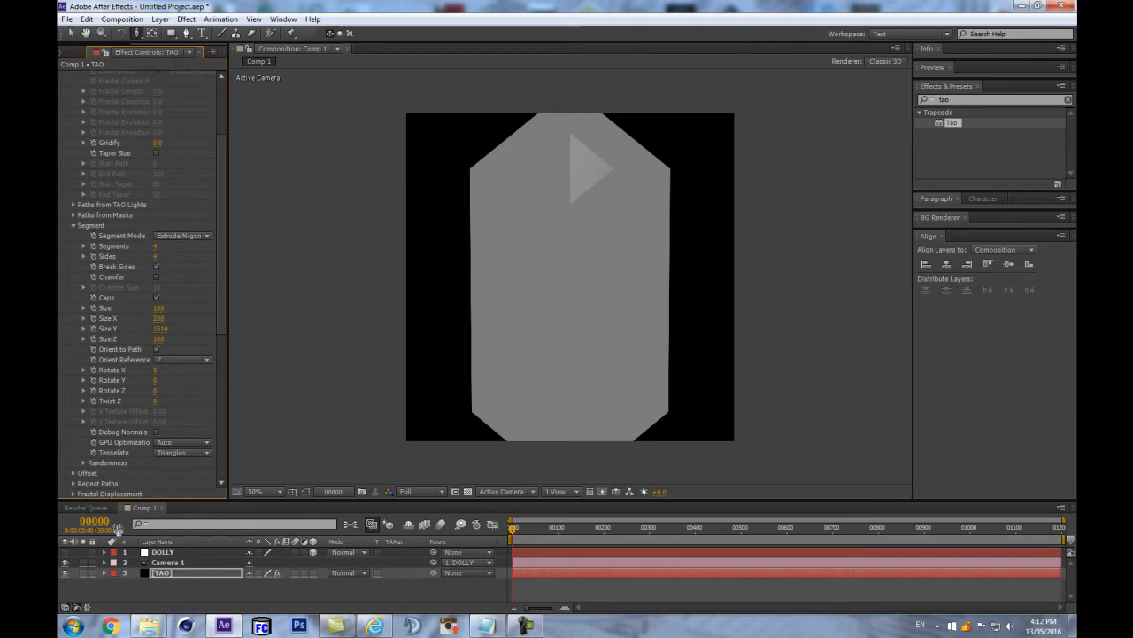
Add a white ambient light named AMB at 100% intensity
{"action": "key", "text": "ctrl+alt+shift+l"}
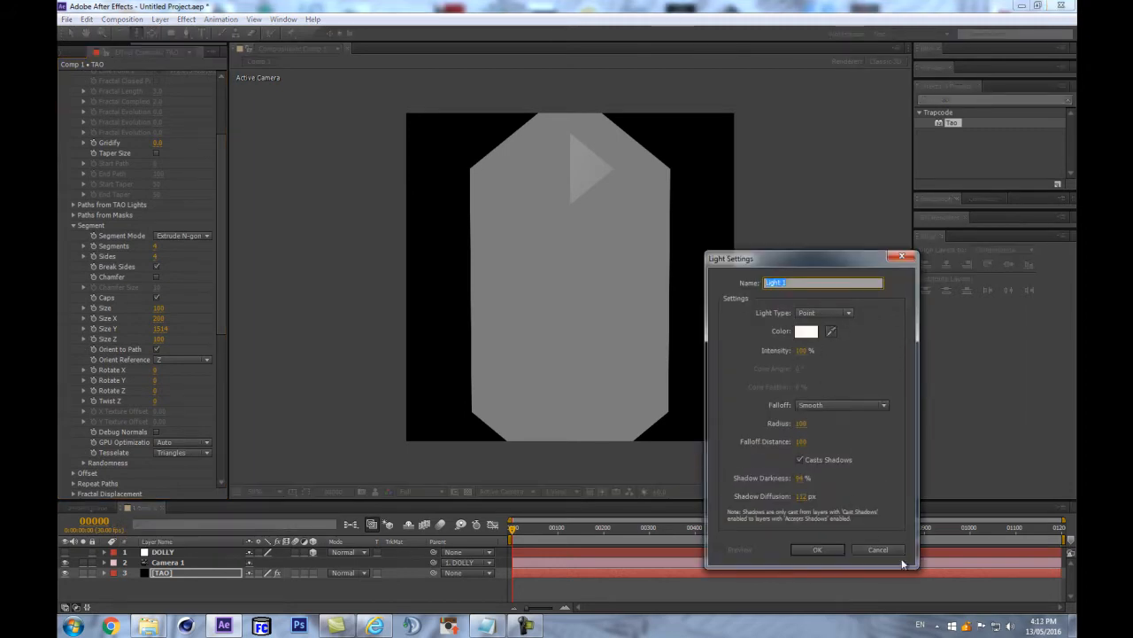
{"action": "left_click", "coordinate": [823, 313]}
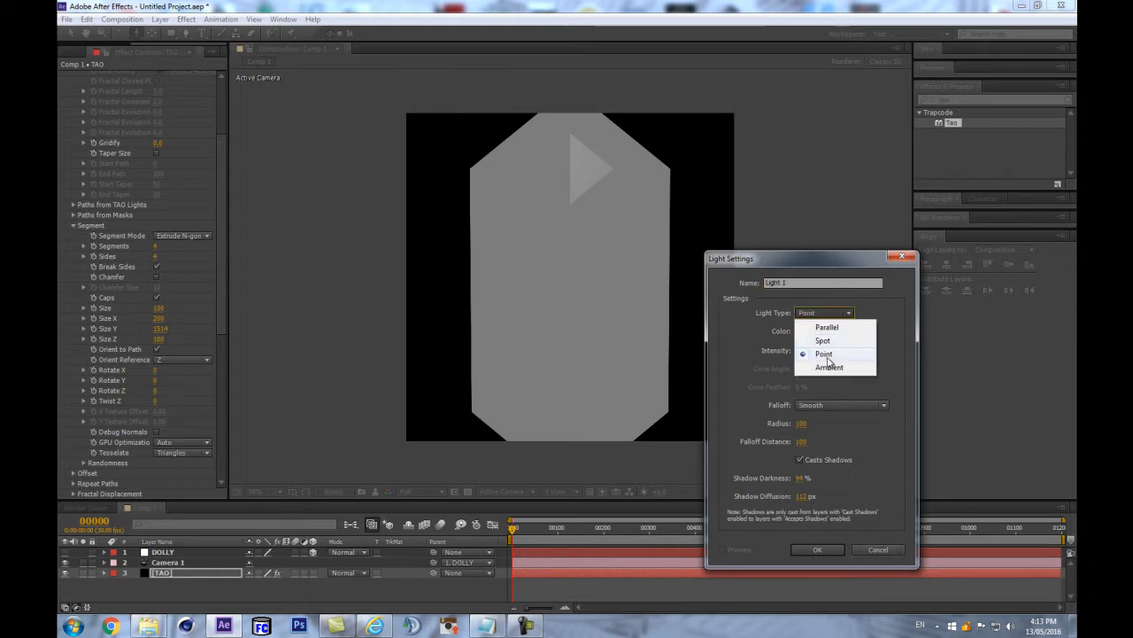
{"action": "left_click", "coordinate": [829, 366]}
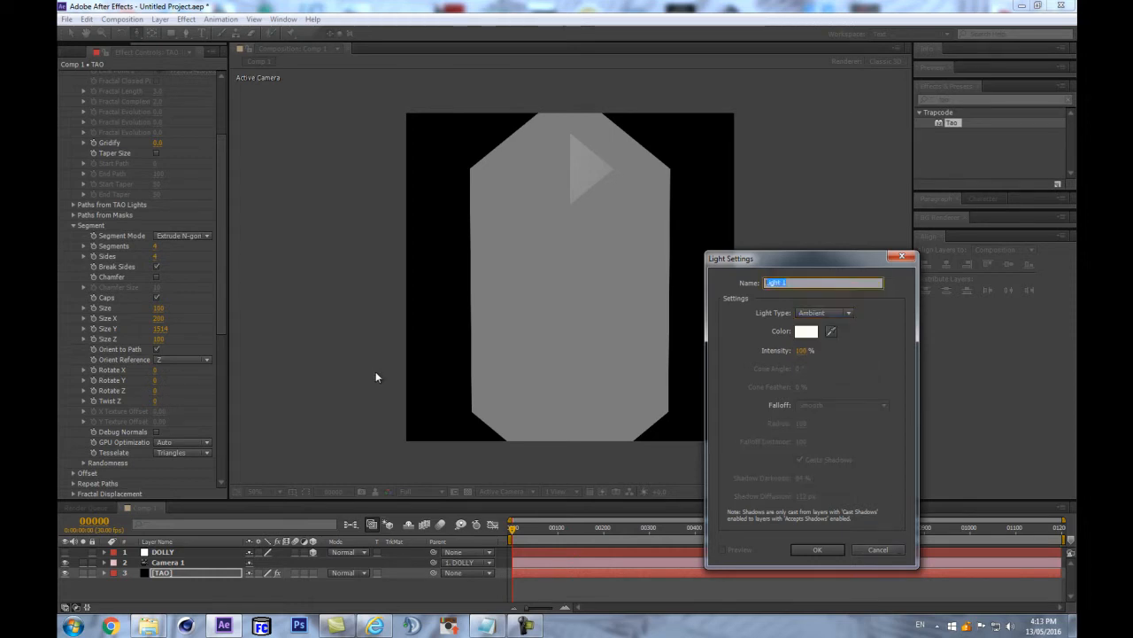
{"action": "type", "text": "AMB"}
{"action": "left_click", "coordinate": [805, 331]}
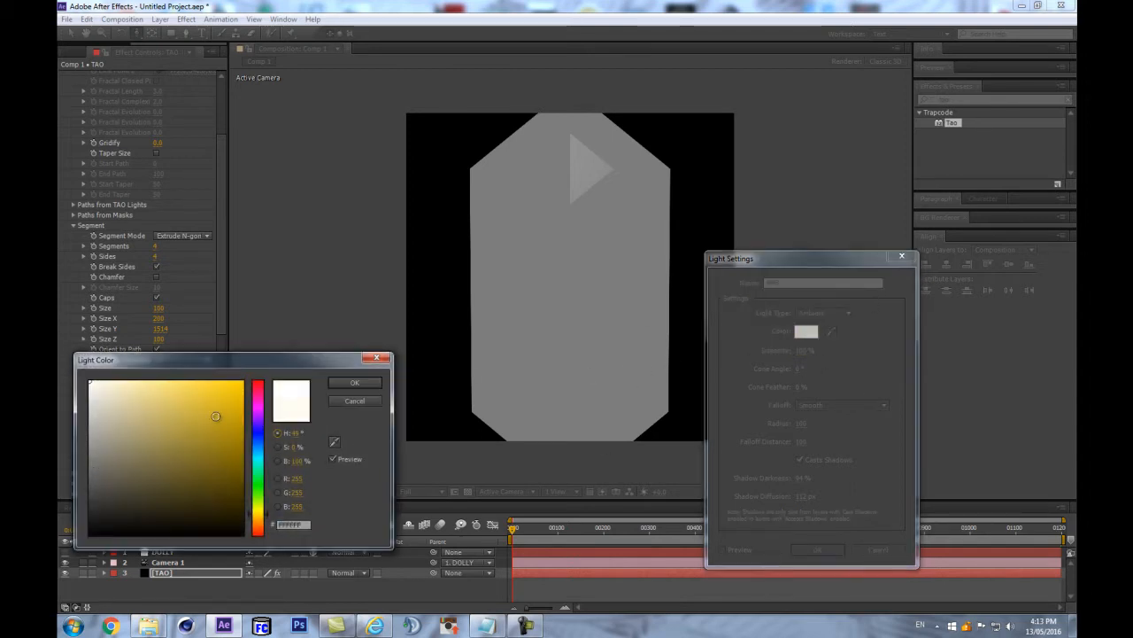
{"action": "left_click", "coordinate": [354, 382]}
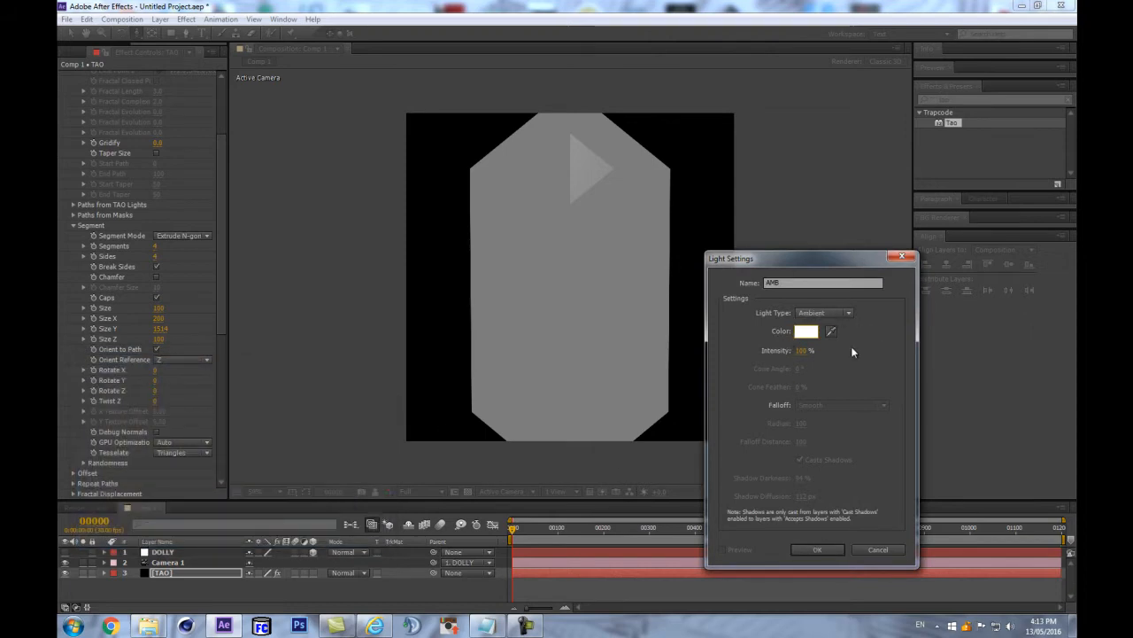
{"action": "left_click", "coordinate": [818, 551]}
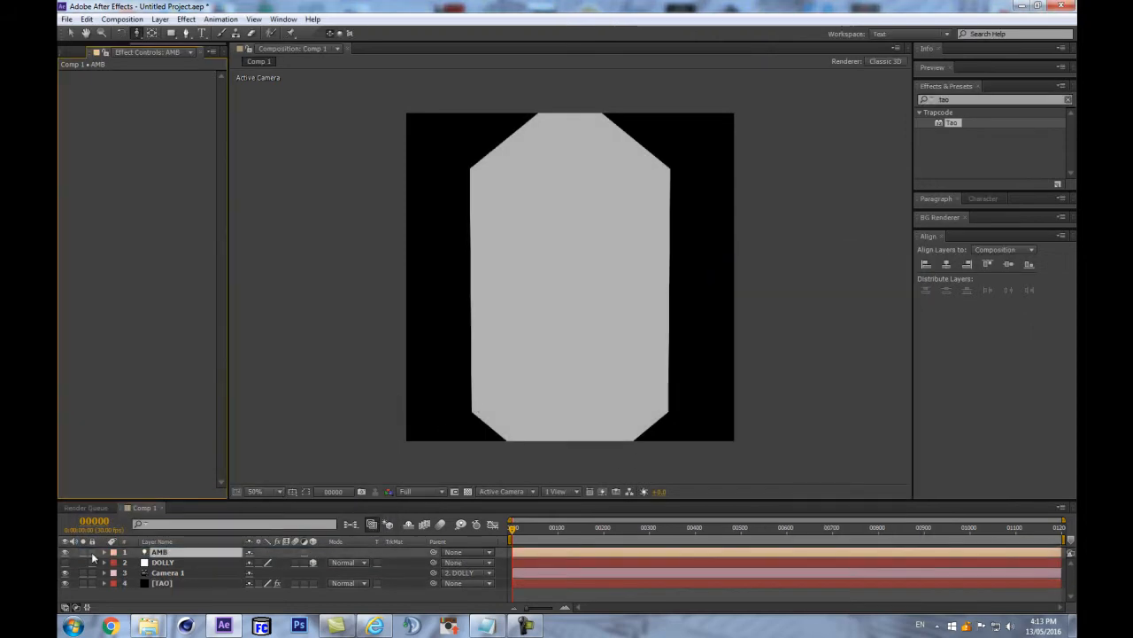
Add a white point light named TAO LUMI
{"action": "key", "text": "ctrl+alt+shift+l"}
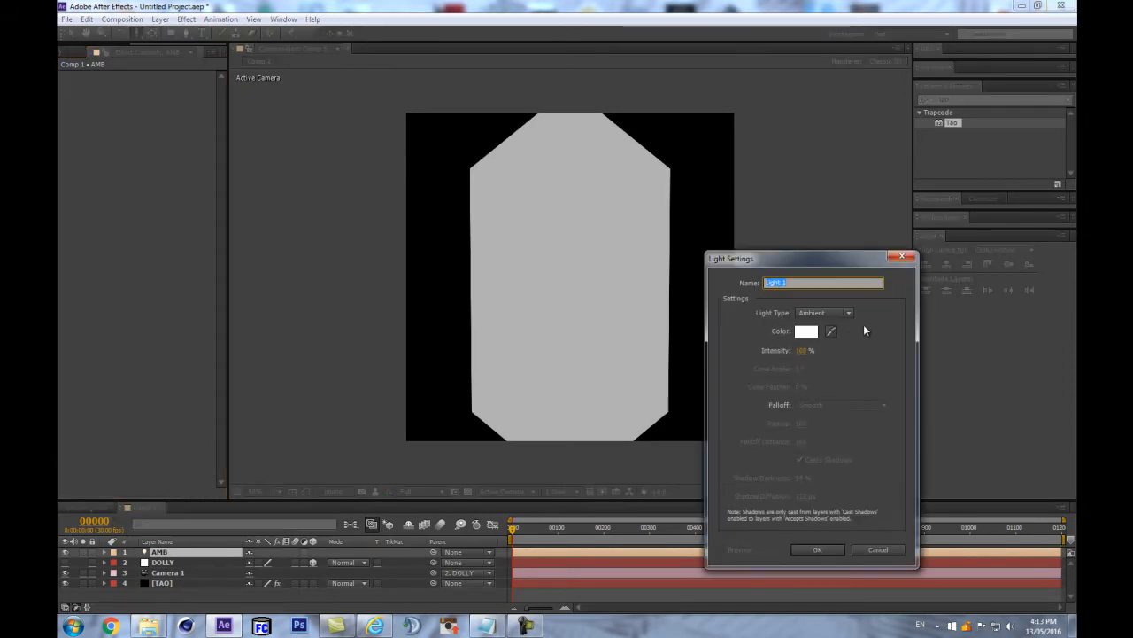
{"action": "type", "text": "TAO LUMI"}
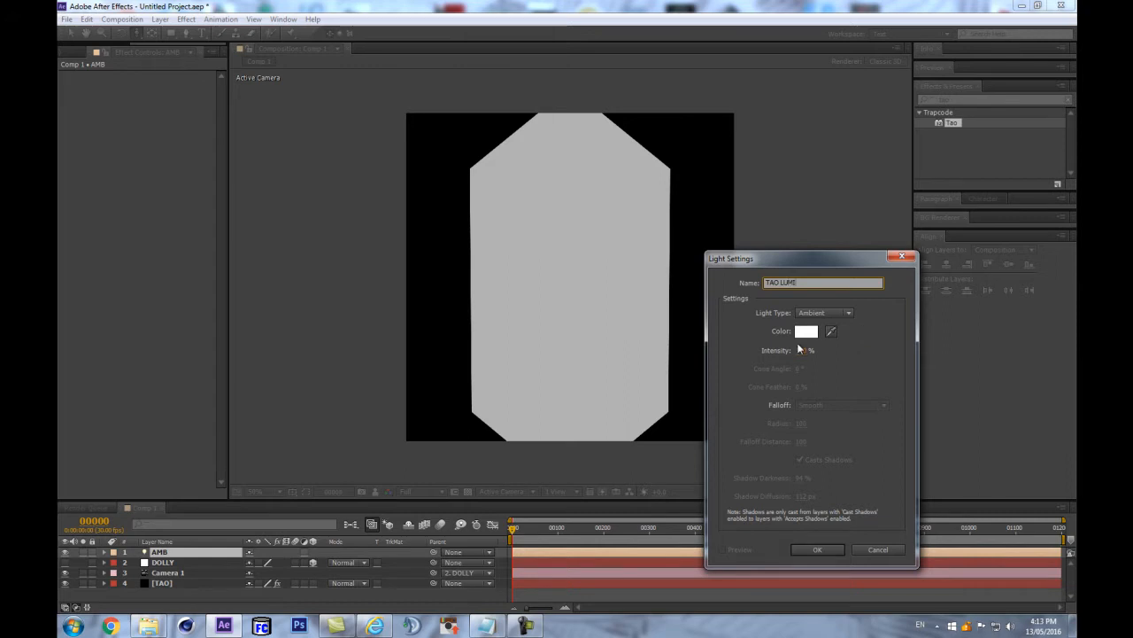
{"action": "left_click", "coordinate": [802, 315]}
{"action": "left_click", "coordinate": [806, 353]}
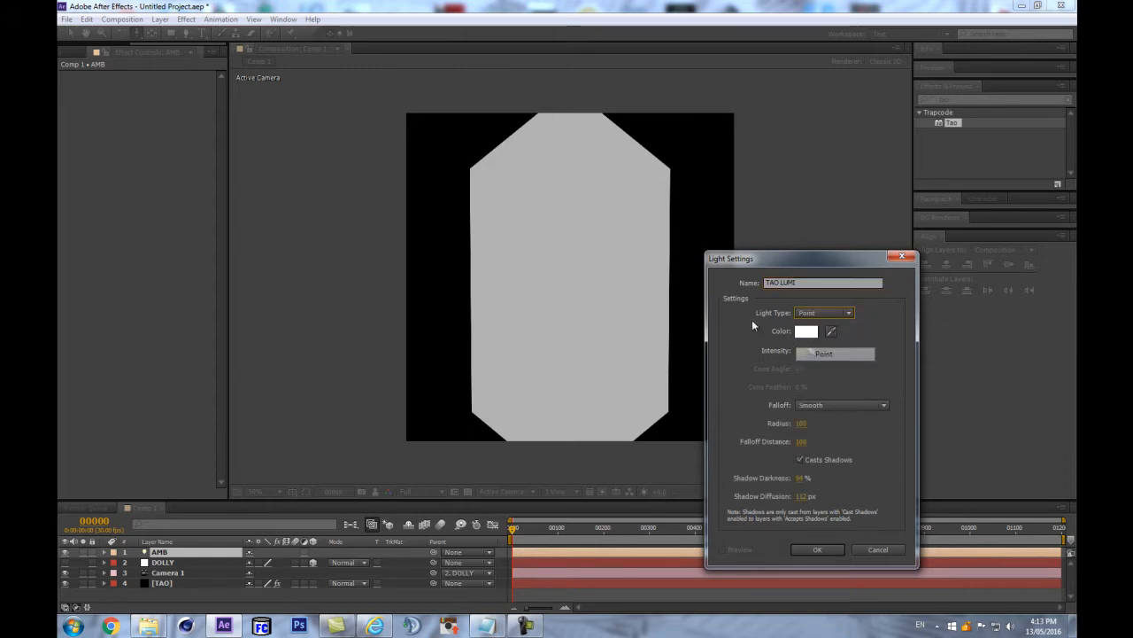
{"action": "left_click", "coordinate": [816, 550]}
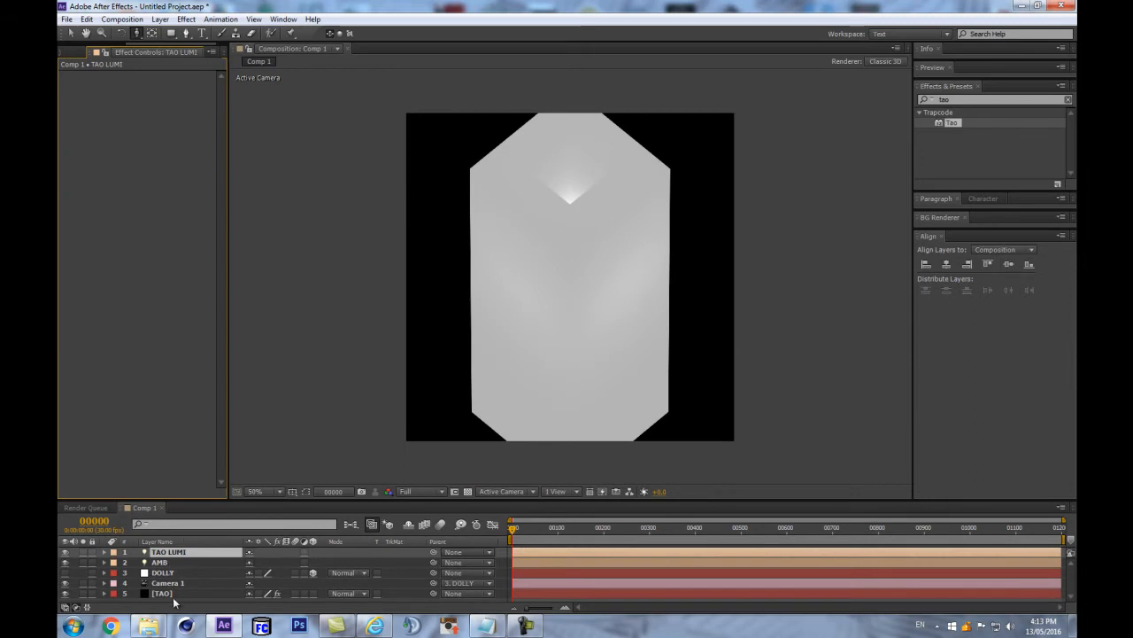
Reduce the TAO layer's Ambient value in Material & Lighting to about 20
{"action": "left_click", "coordinate": [170, 595]}
{"action": "scroll", "coordinate": [89, 265], "scroll_direction": "down", "scroll_amount": 10}
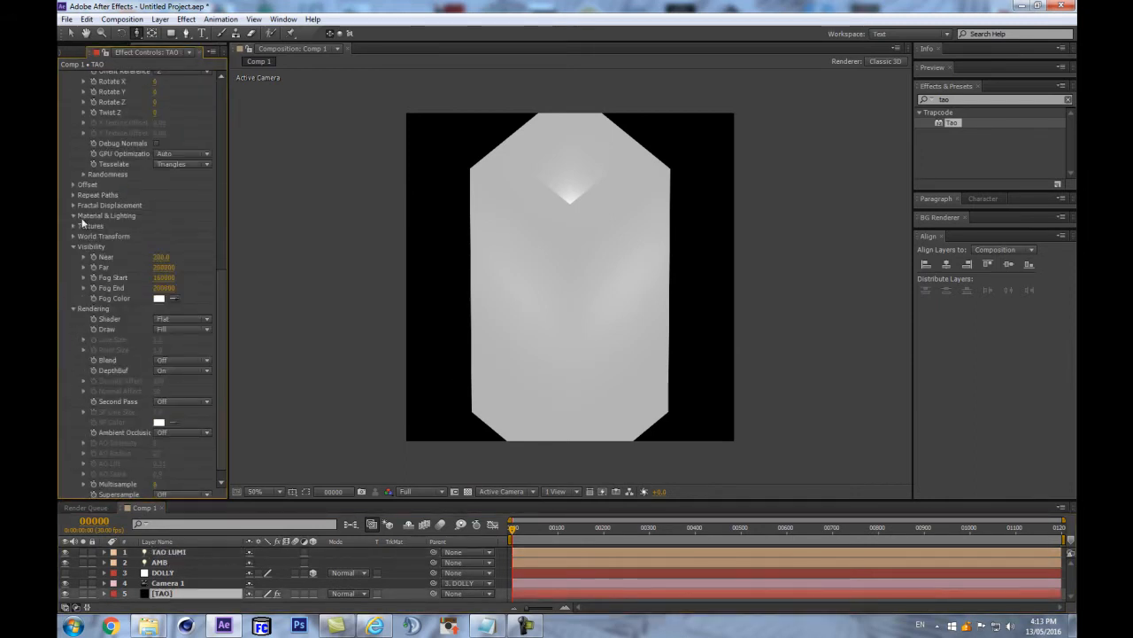
{"action": "left_click", "coordinate": [75, 216]}
{"action": "left_click", "coordinate": [159, 246]}
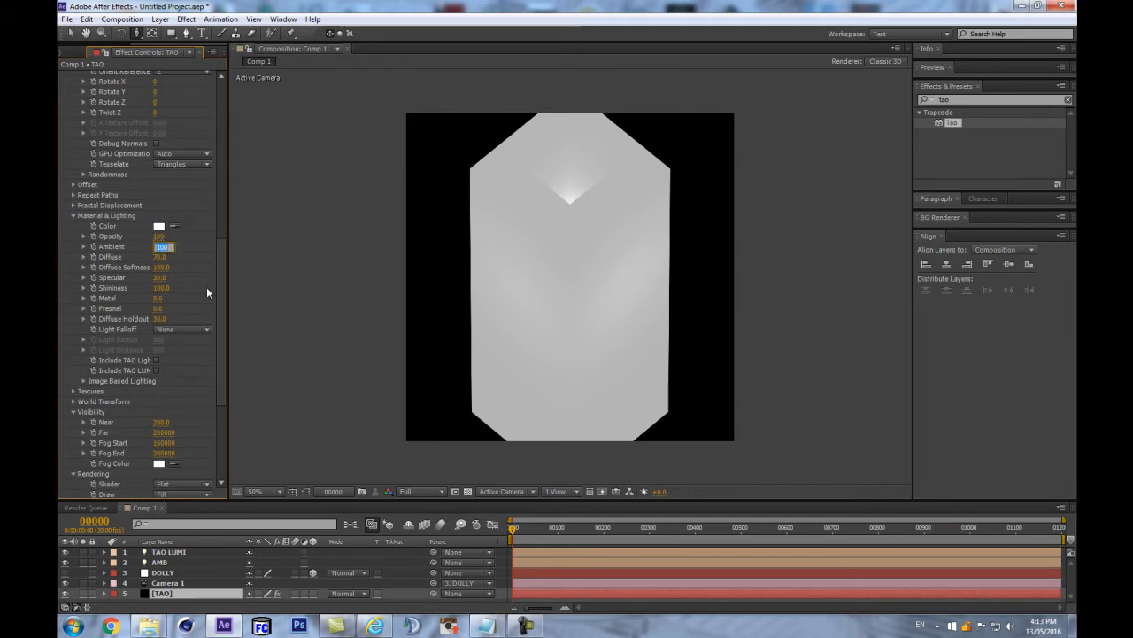
{"action": "type", "text": "12"}
{"action": "key", "text": "Return"}
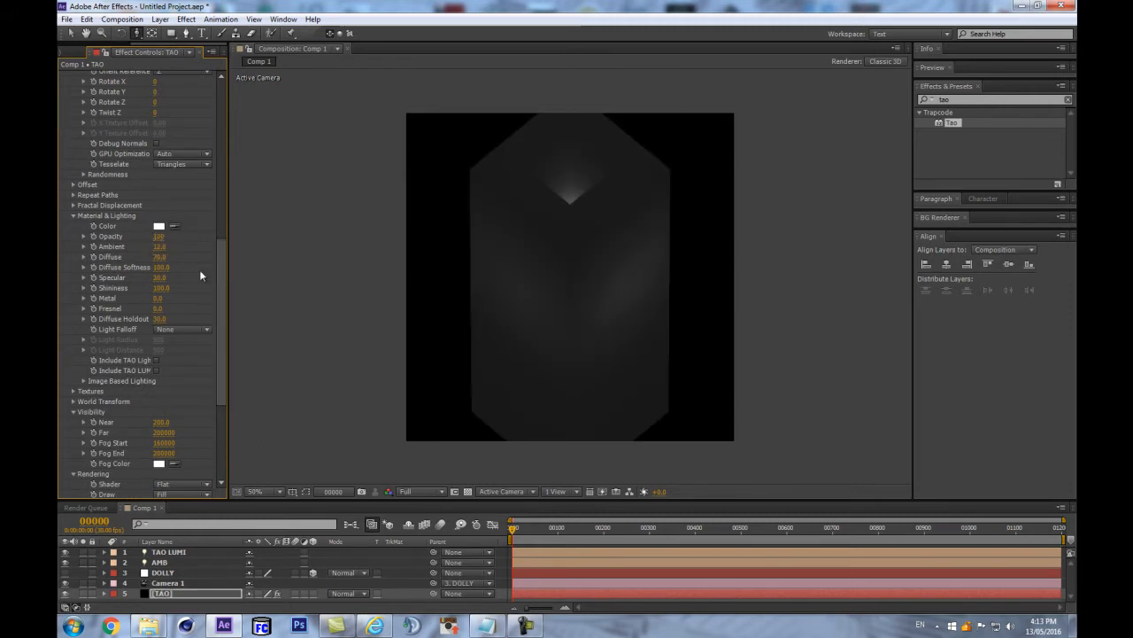
{"action": "left_click_drag", "start_coordinate": [159, 247], "coordinate": [167, 247]}
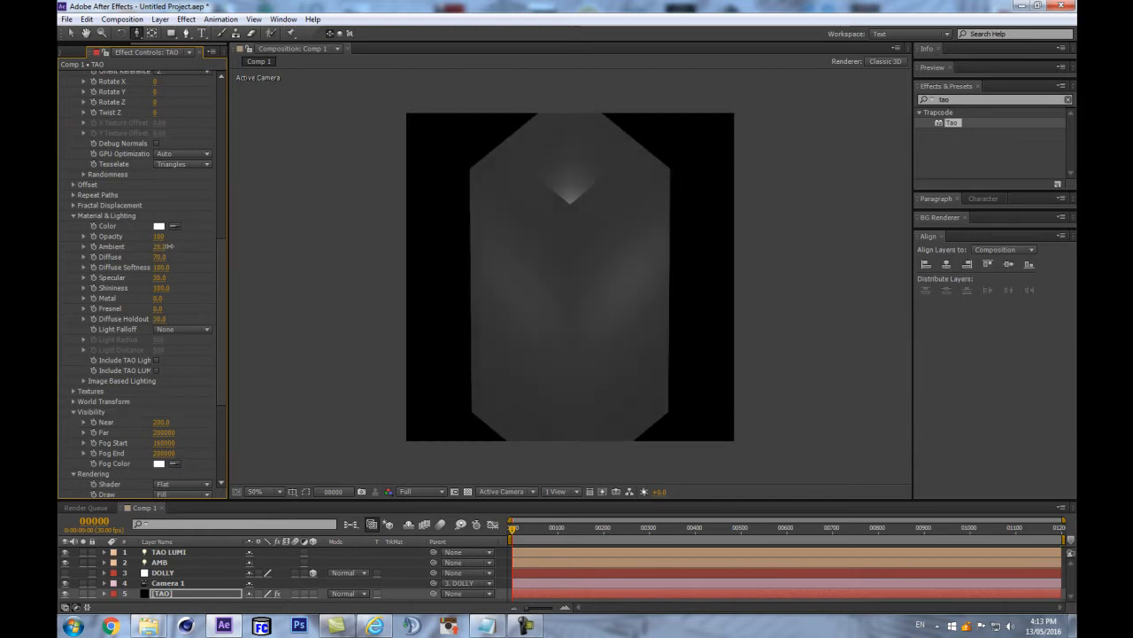
Reveal the TAO LUMI light's Position and try shifting the light along Z
{"action": "left_click", "coordinate": [165, 552]}
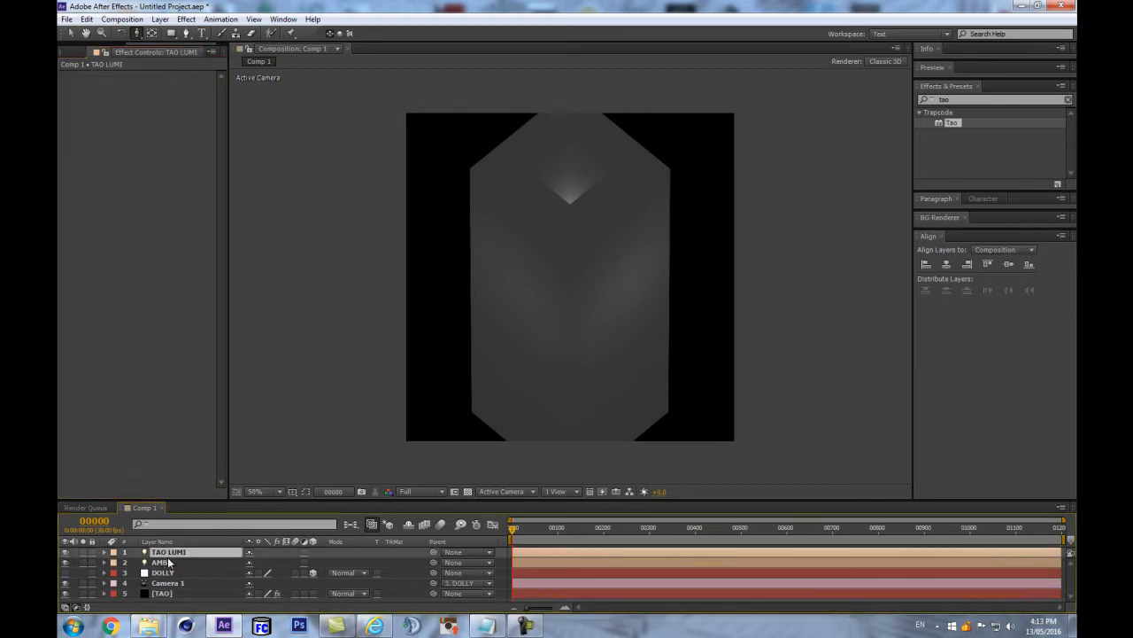
{"action": "key", "text": "p"}
{"action": "mouse_move", "coordinate": [286, 567]}
{"action": "left_mouse_down"}
{"action": "mouse_move", "coordinate": [301, 567]}
{"action": "mouse_move", "coordinate": [271, 570]}
{"action": "left_mouse_up"}
{"action": "key", "text": "v"}
Set the DOLLY null's X Rotation to 0° to look straight down the column
{"action": "left_click", "coordinate": [169, 583]}
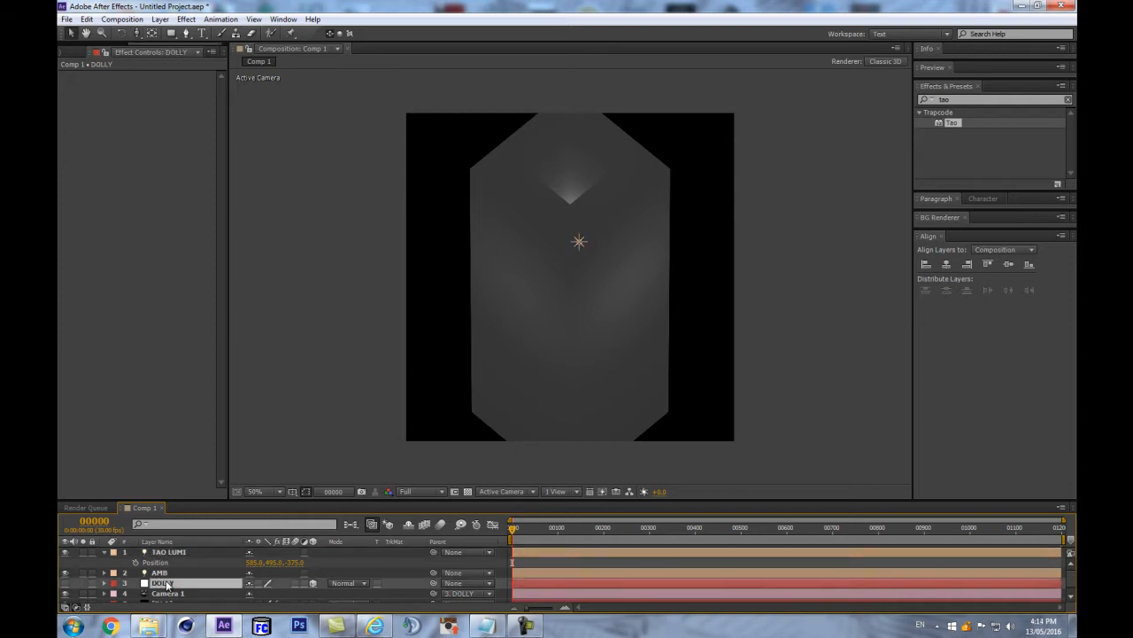
{"action": "key", "text": "r"}
{"action": "scroll", "coordinate": [279, 594], "scroll_direction": "down", "scroll_amount": 2}
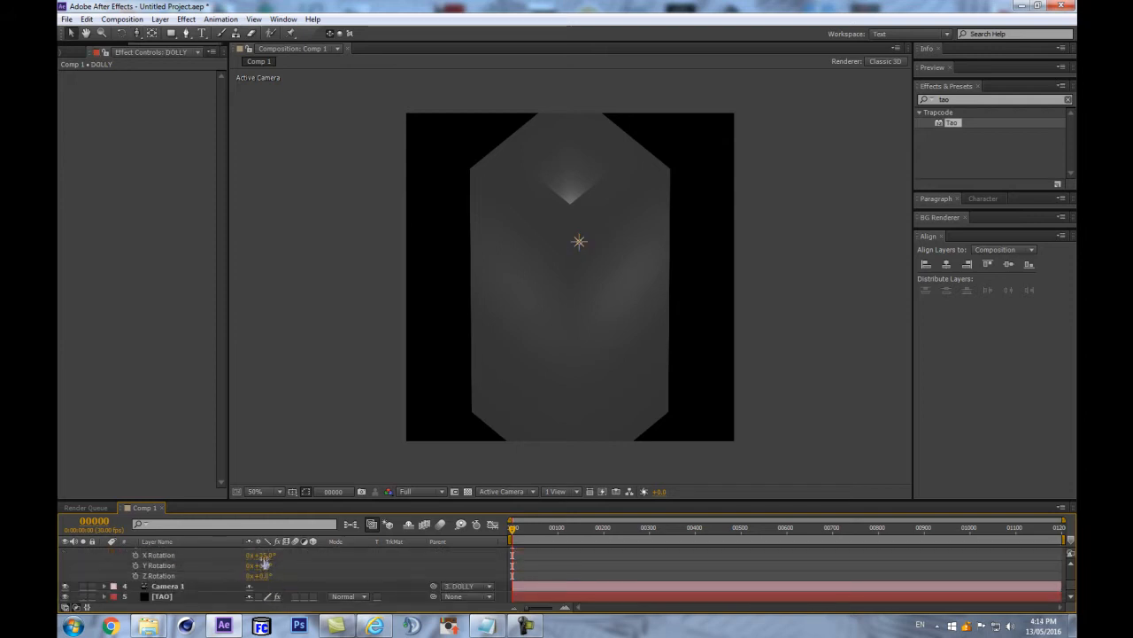
{"action": "left_click", "coordinate": [264, 557]}
{"action": "type", "text": "0"}
{"action": "key", "text": "Return"}
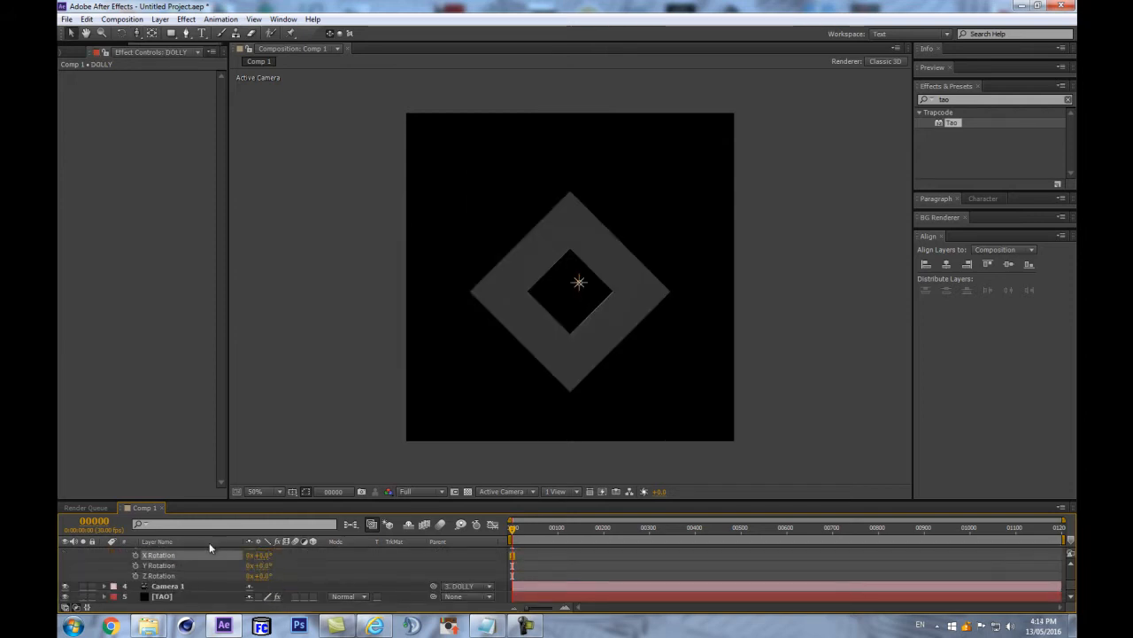
Centre the TAO LUMI light over the column's square hole and bring it forward to position 539, 524.7, -1140
{"action": "scroll", "coordinate": [209, 541], "scroll_direction": "up", "scroll_amount": 2}
{"action": "left_click", "coordinate": [188, 550]}
{"action": "mouse_move", "coordinate": [267, 562]}
{"action": "left_mouse_down"}
{"action": "mouse_move", "coordinate": [242, 562]}
{"action": "mouse_move", "coordinate": [257, 563]}
{"action": "left_mouse_up"}
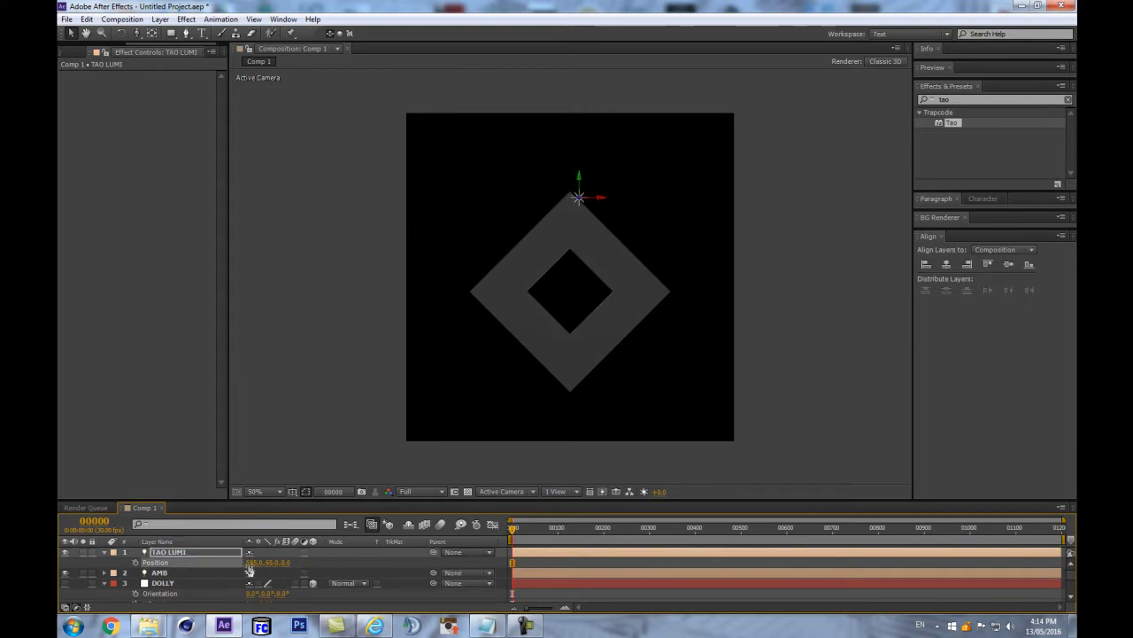
{"action": "left_click_drag", "start_coordinate": [584, 213], "coordinate": [576, 305]}
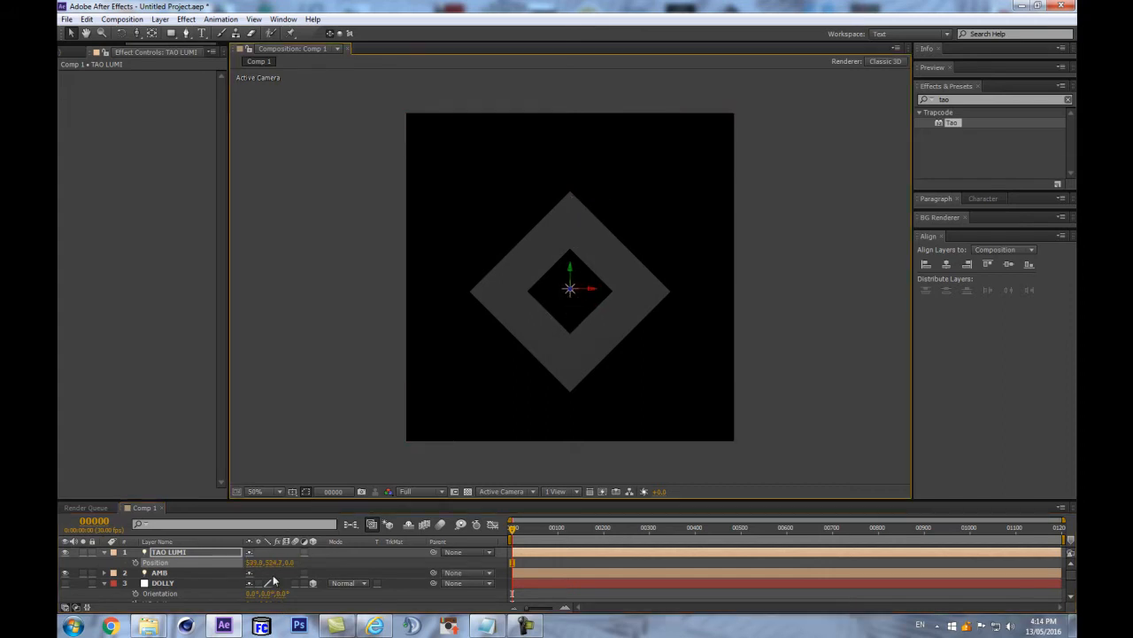
{"action": "mouse_move", "coordinate": [288, 563]}
{"action": "left_mouse_down"}
{"action": "mouse_move", "coordinate": [302, 559]}
{"action": "mouse_move", "coordinate": [276, 562]}
{"action": "left_mouse_up"}
{"action": "left_click_drag", "start_coordinate": [207, 568], "coordinate": [227, 570]}
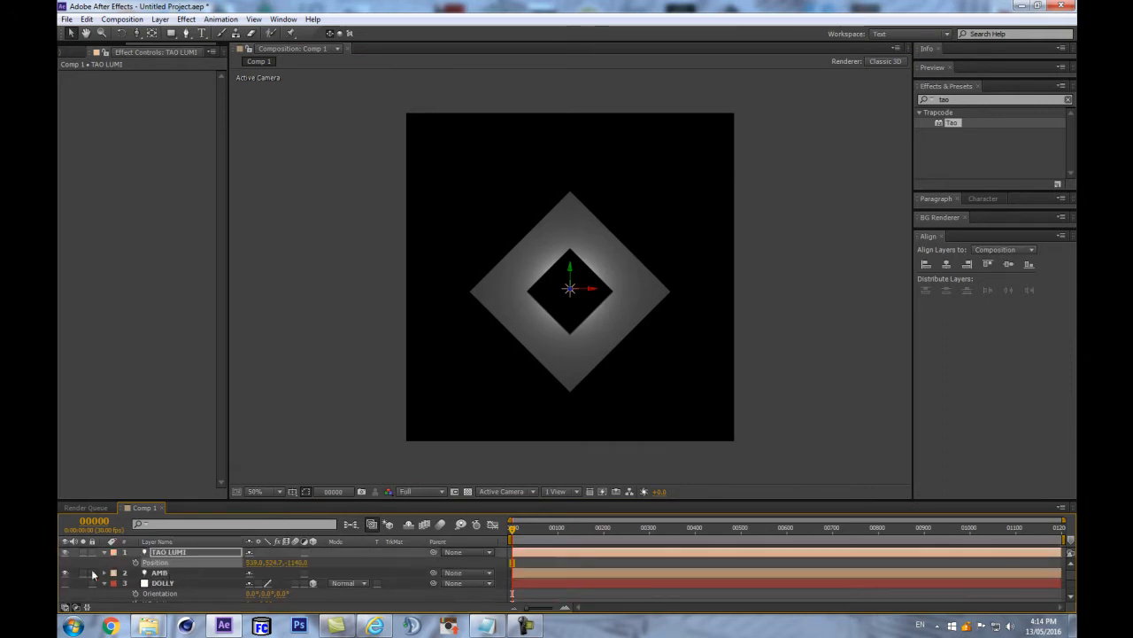
Enlarge the timeline to show all layers and set the DOLLY null's X Rotation to 35°
{"action": "left_click_drag", "start_coordinate": [271, 501], "coordinate": [266, 363]}
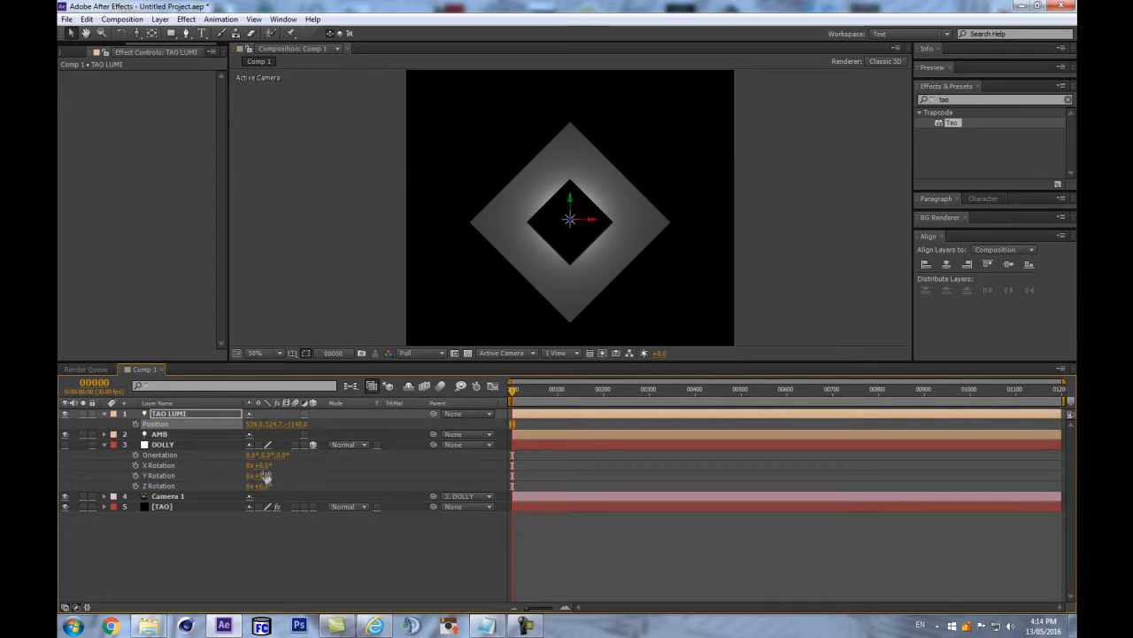
{"action": "mouse_move", "coordinate": [260, 465]}
{"action": "left_mouse_down"}
{"action": "mouse_move", "coordinate": [293, 465]}
{"action": "mouse_move", "coordinate": [270, 465]}
{"action": "left_mouse_up"}
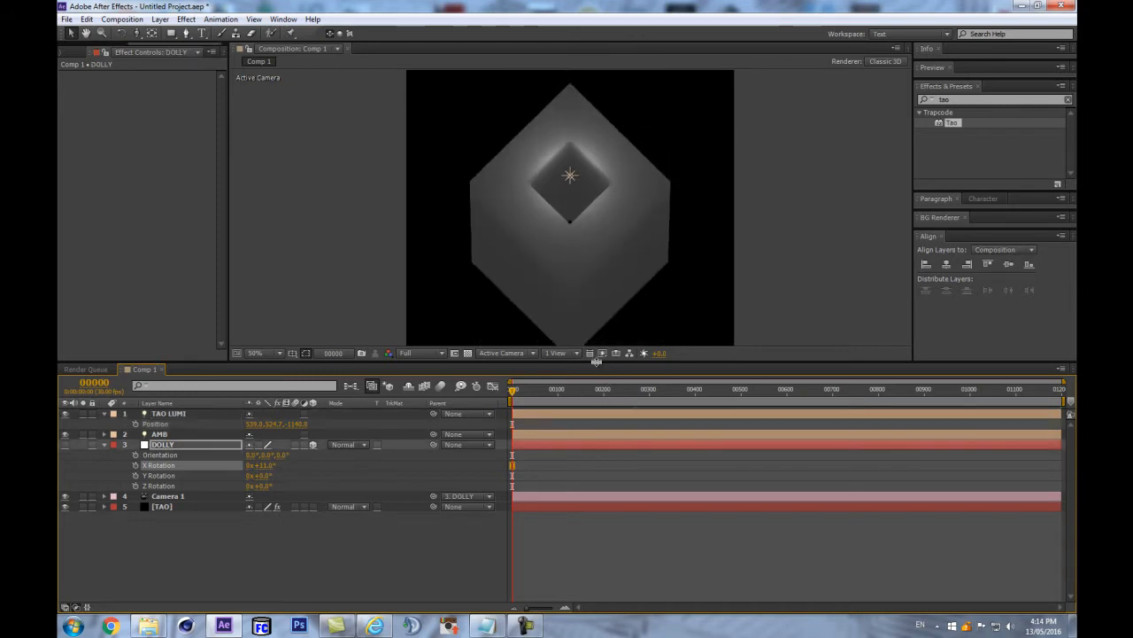
{"action": "left_click_drag", "start_coordinate": [597, 362], "coordinate": [597, 410]}
{"action": "left_click", "coordinate": [264, 513]}
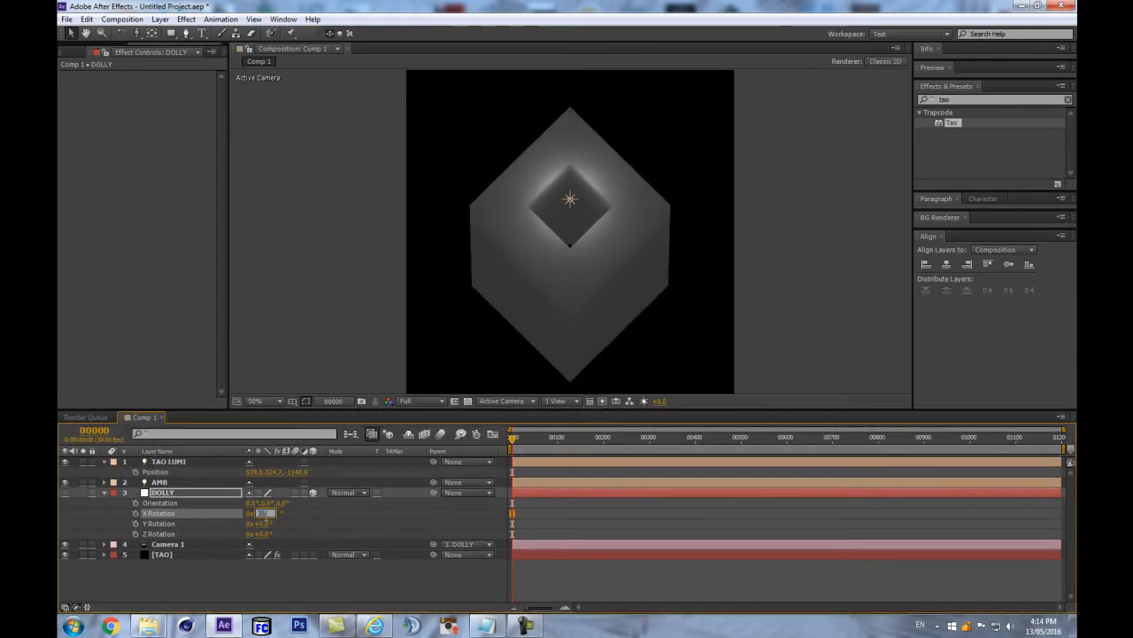
{"action": "type", "text": "35"}
{"action": "key", "text": "Return"}
Track Camera 1 vertically until the whole top face of the column sits inside the frame
{"action": "left_click", "coordinate": [582, 122]}
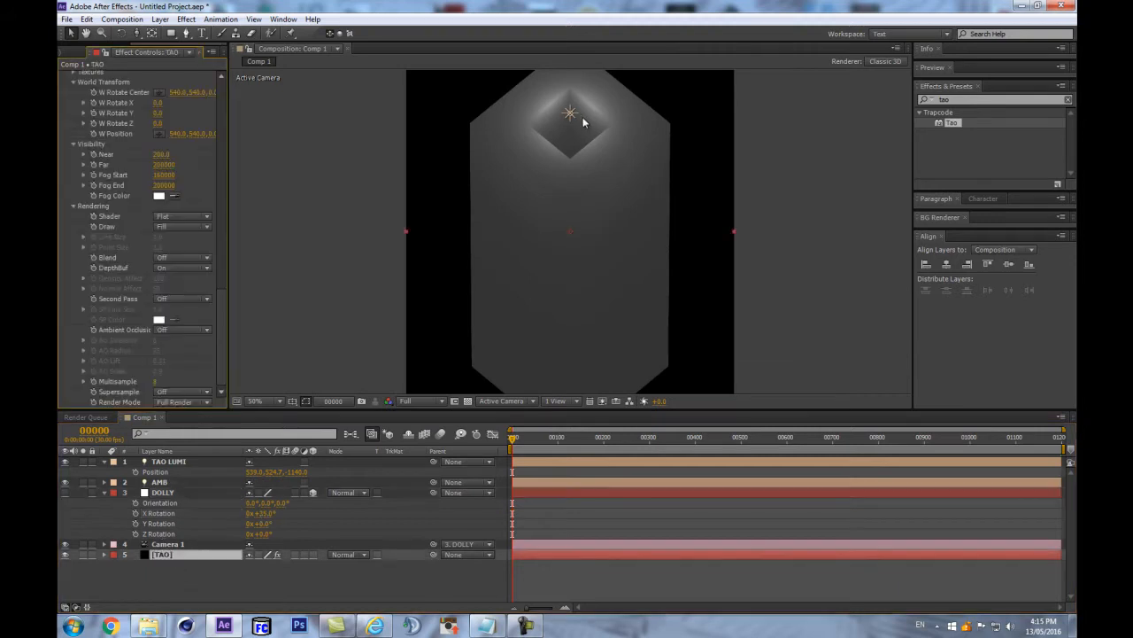
{"action": "left_click", "coordinate": [577, 116]}
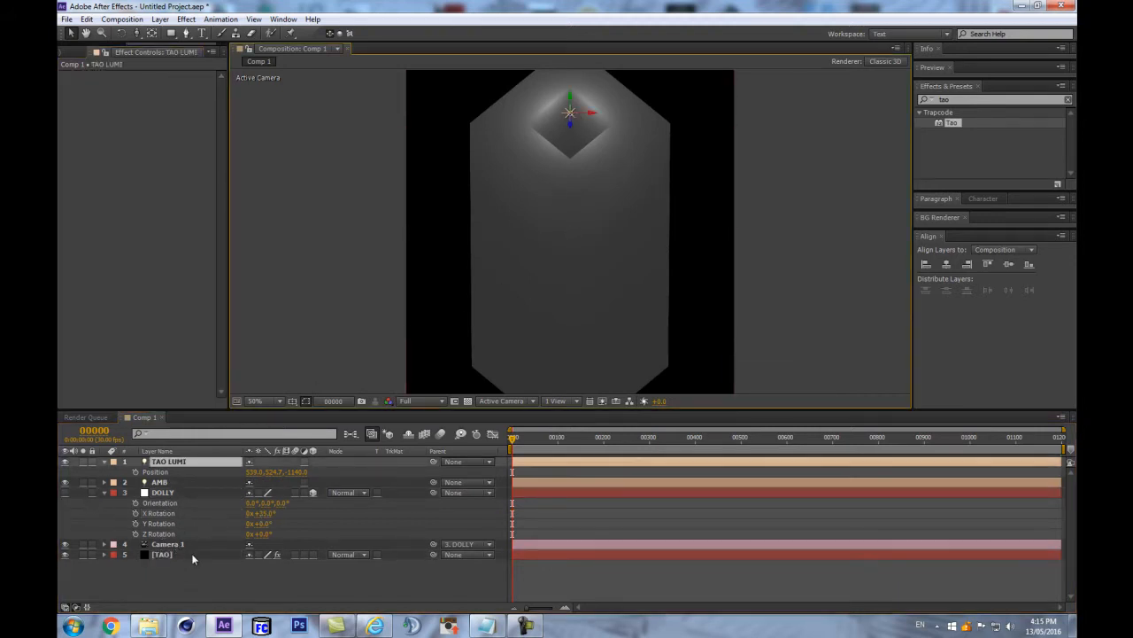
{"action": "left_click", "coordinate": [167, 544]}
{"action": "key", "text": "c"}
{"action": "key", "text": "c"}
{"action": "key", "text": "c"}
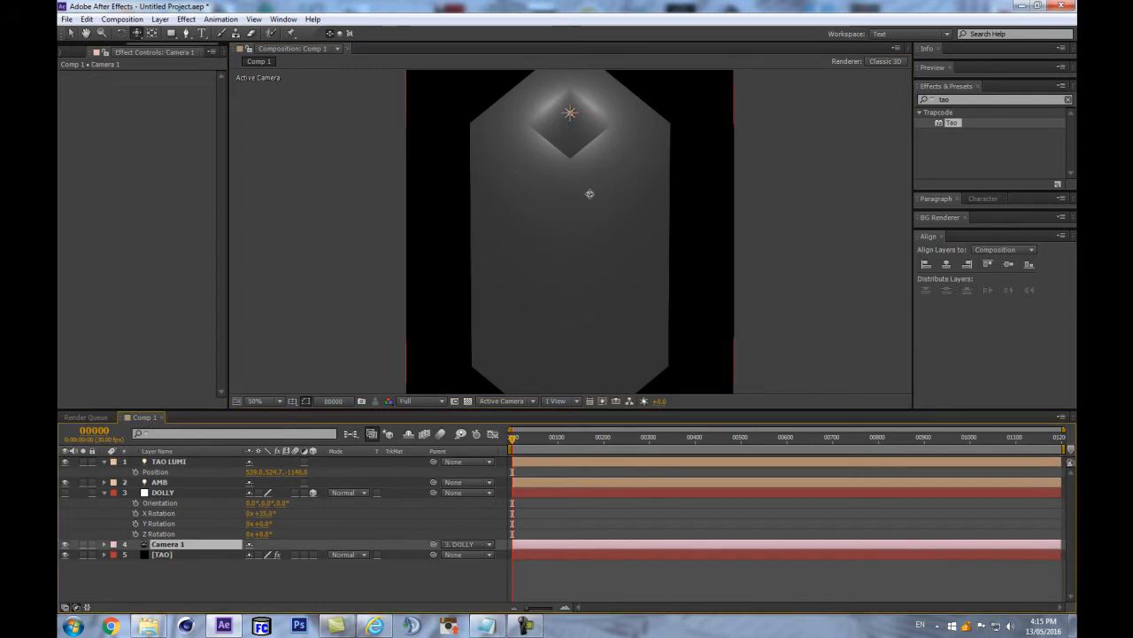
{"action": "left_click_drag", "start_coordinate": [571, 161], "coordinate": [563, 230]}
Slim the TAO column by reducing the Path Generator Size to about 43 and the Segment Size X to 88
{"action": "left_click", "coordinate": [161, 554]}
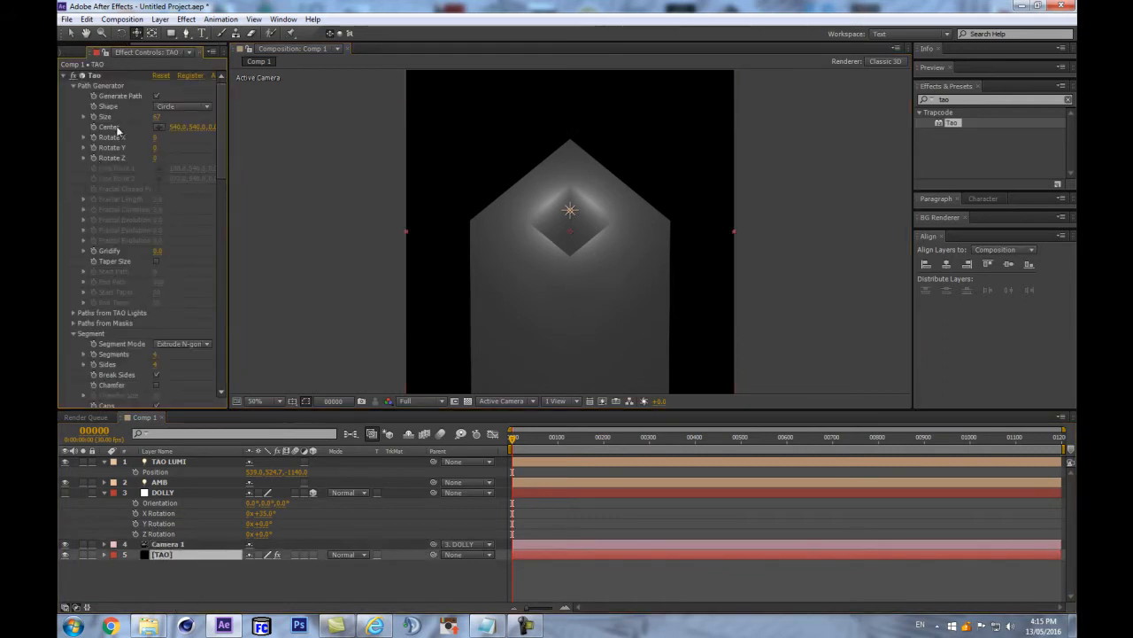
{"action": "left_click_drag", "start_coordinate": [156, 117], "coordinate": [141, 116]}
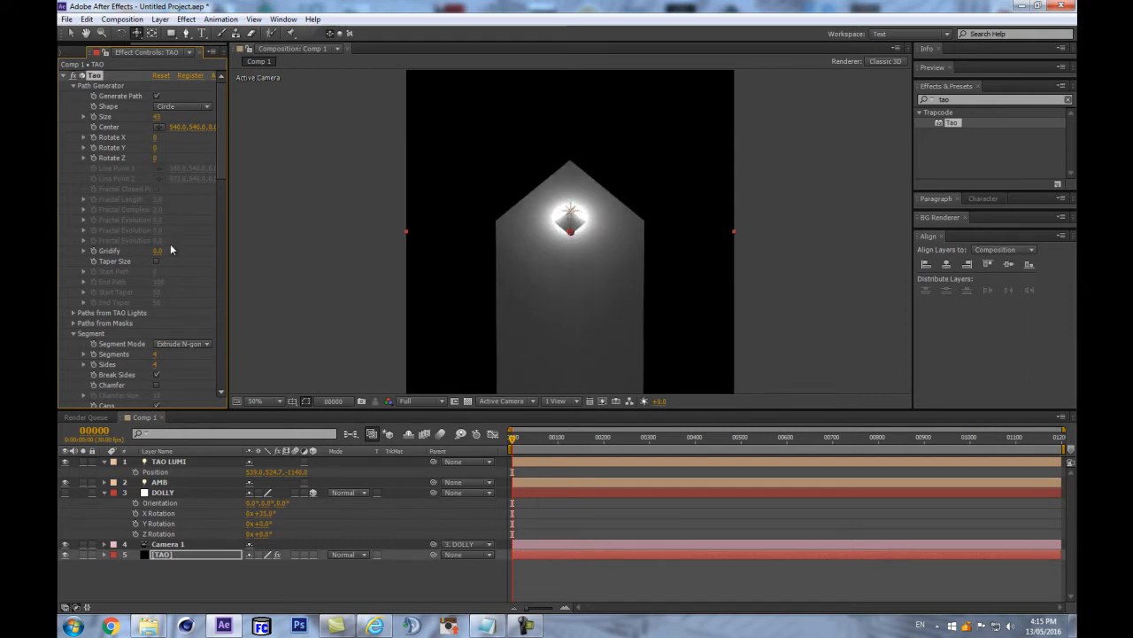
{"action": "scroll", "coordinate": [172, 249], "scroll_direction": "down", "scroll_amount": 3}
{"action": "left_click_drag", "start_coordinate": [158, 346], "coordinate": [104, 359]}
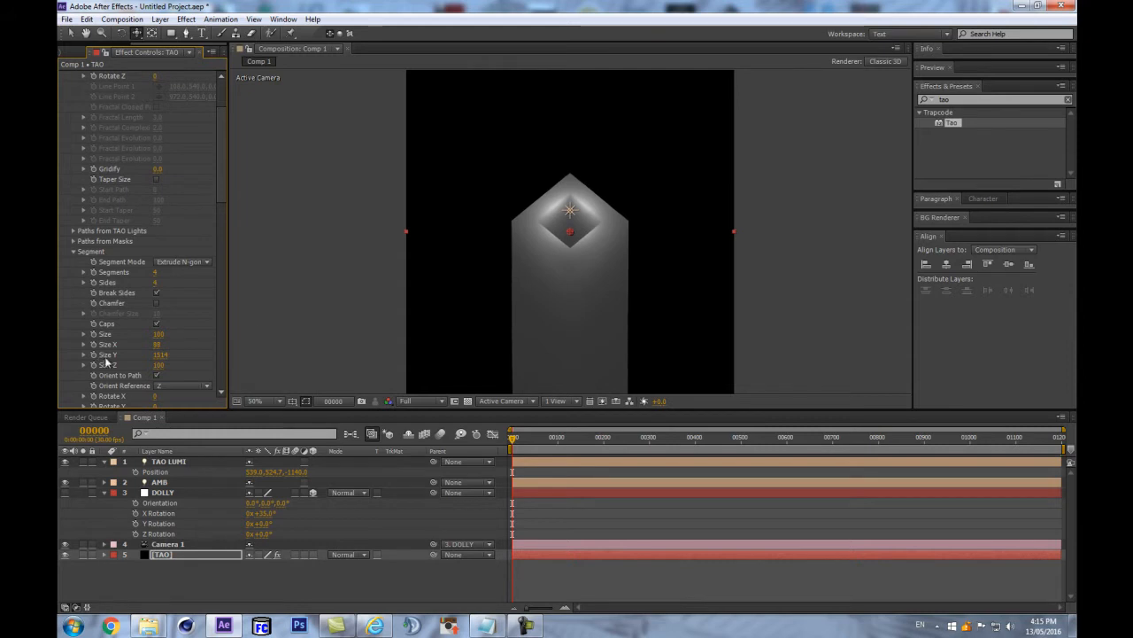
Slim the TAO column slightly by setting its Segment Size X to 84
{"action": "scroll", "coordinate": [731, 249], "scroll_direction": "up", "scroll_amount": 2}
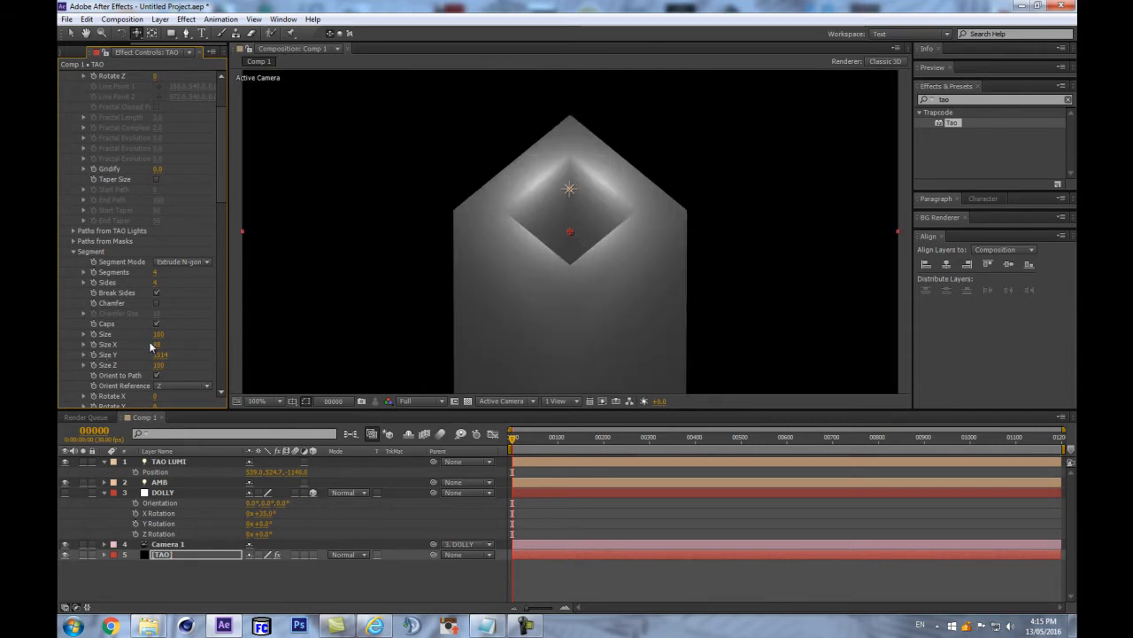
{"action": "mouse_move", "coordinate": [163, 356]}
{"action": "left_mouse_down"}
{"action": "mouse_move", "coordinate": [92, 364]}
{"action": "mouse_move", "coordinate": [358, 292]}
{"action": "mouse_move", "coordinate": [131, 340]}
{"action": "mouse_move", "coordinate": [152, 342]}
{"action": "mouse_move", "coordinate": [161, 363]}
{"action": "mouse_move", "coordinate": [157, 344]}
{"action": "mouse_move", "coordinate": [184, 337]}
{"action": "mouse_move", "coordinate": [159, 342]}
{"action": "left_mouse_up"}
{"action": "scroll", "coordinate": [399, 272], "scroll_direction": "down", "scroll_amount": 1}
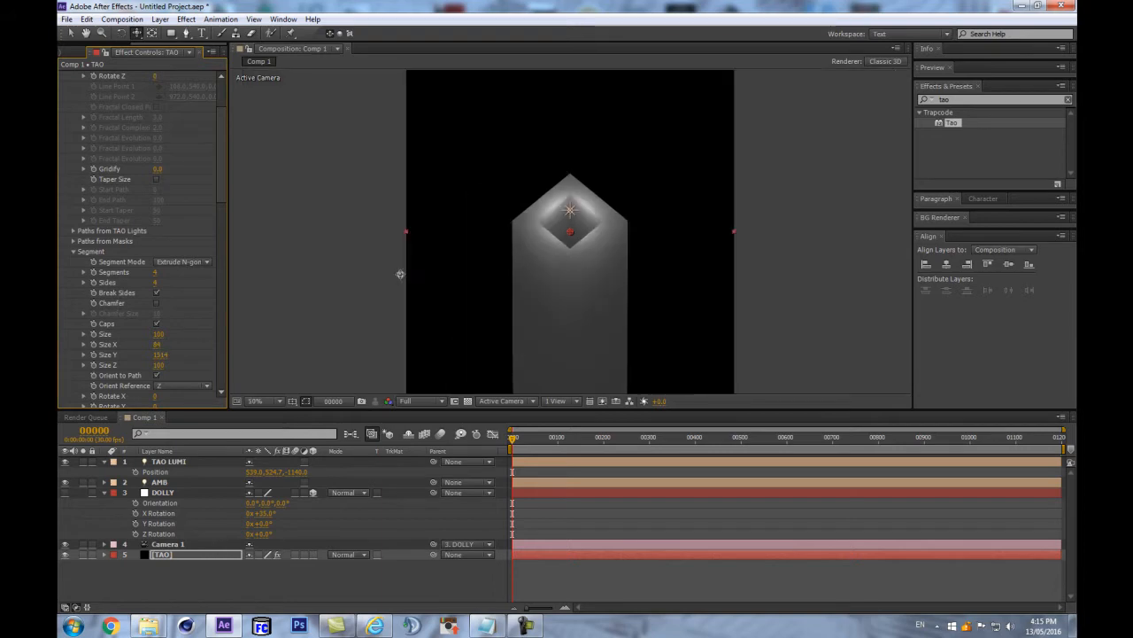
Repeat the TAO column with the First Repeater at 2 repetitions, spacing the copies apart with R1 World Pos X at about 639
{"action": "scroll", "coordinate": [78, 308], "scroll_direction": "down", "scroll_amount": 5}
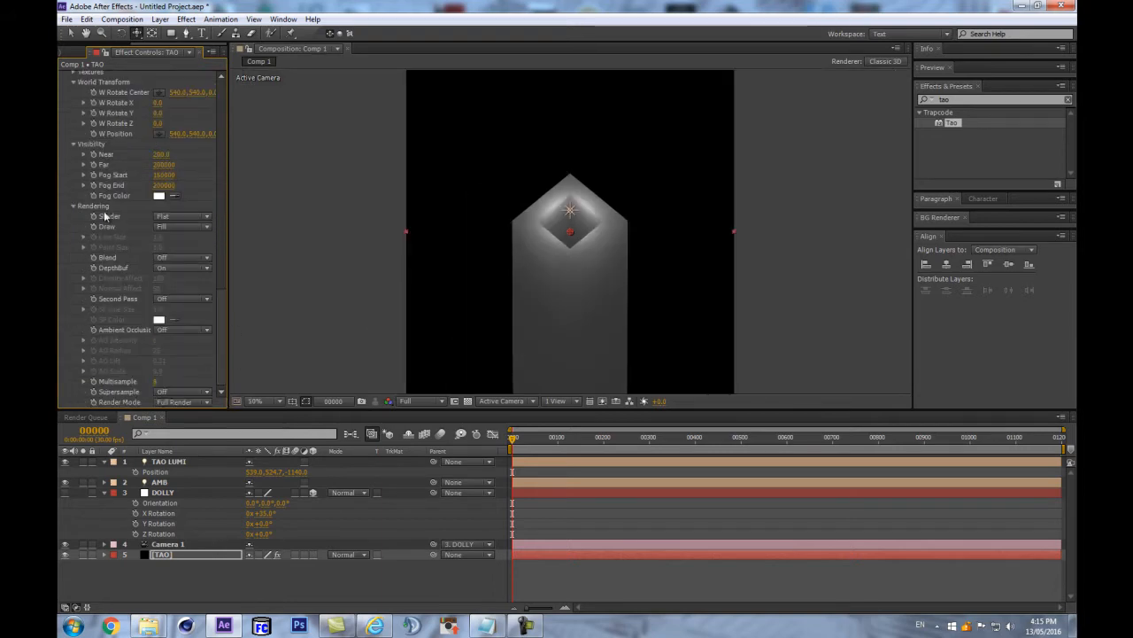
{"action": "scroll", "coordinate": [80, 216], "scroll_direction": "up", "scroll_amount": 3}
{"action": "scroll", "coordinate": [74, 219], "scroll_direction": "up", "scroll_amount": 2}
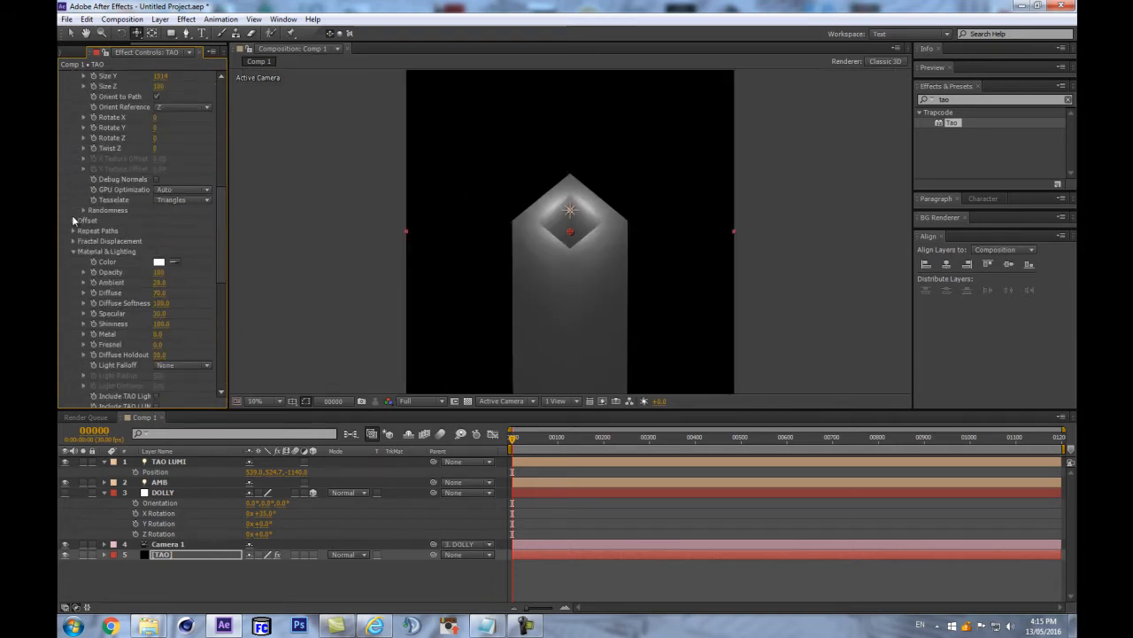
{"action": "left_click", "coordinate": [74, 230]}
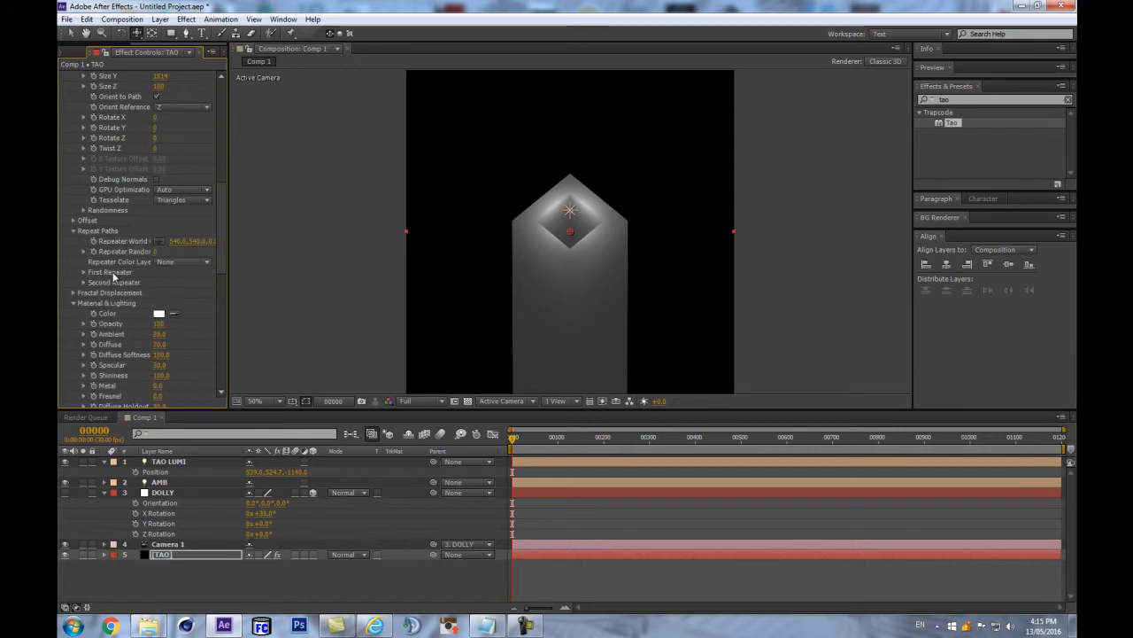
{"action": "left_click", "coordinate": [84, 272]}
{"action": "scroll", "coordinate": [81, 270], "scroll_direction": "down", "scroll_amount": 3}
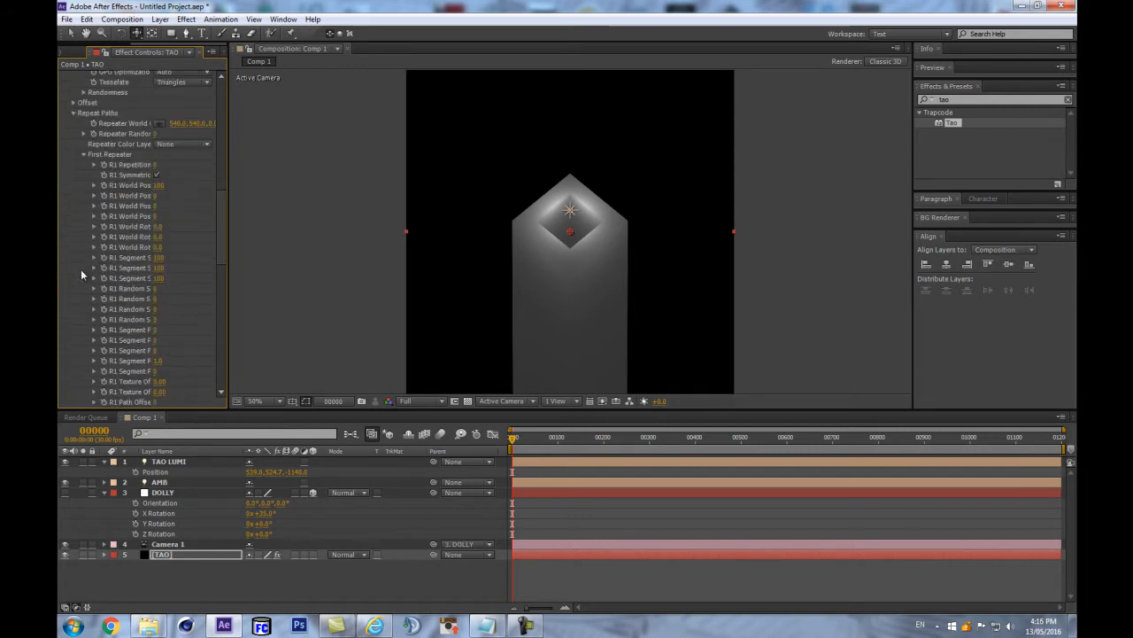
{"action": "left_click_drag", "start_coordinate": [230, 217], "coordinate": [277, 217]}
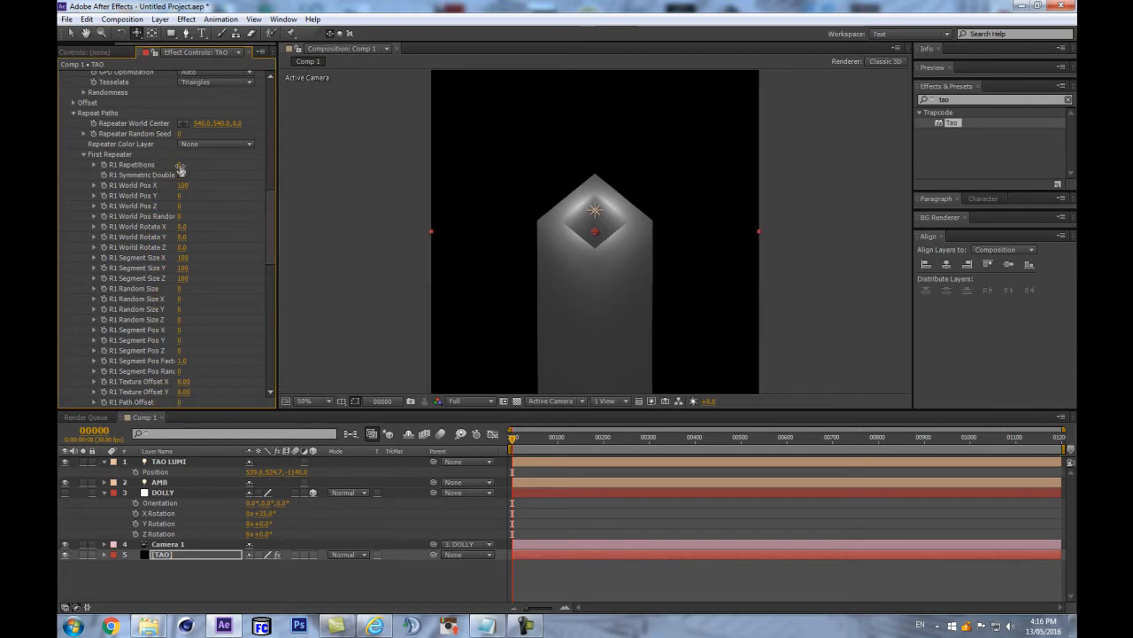
{"action": "left_click_drag", "start_coordinate": [183, 164], "coordinate": [192, 164]}
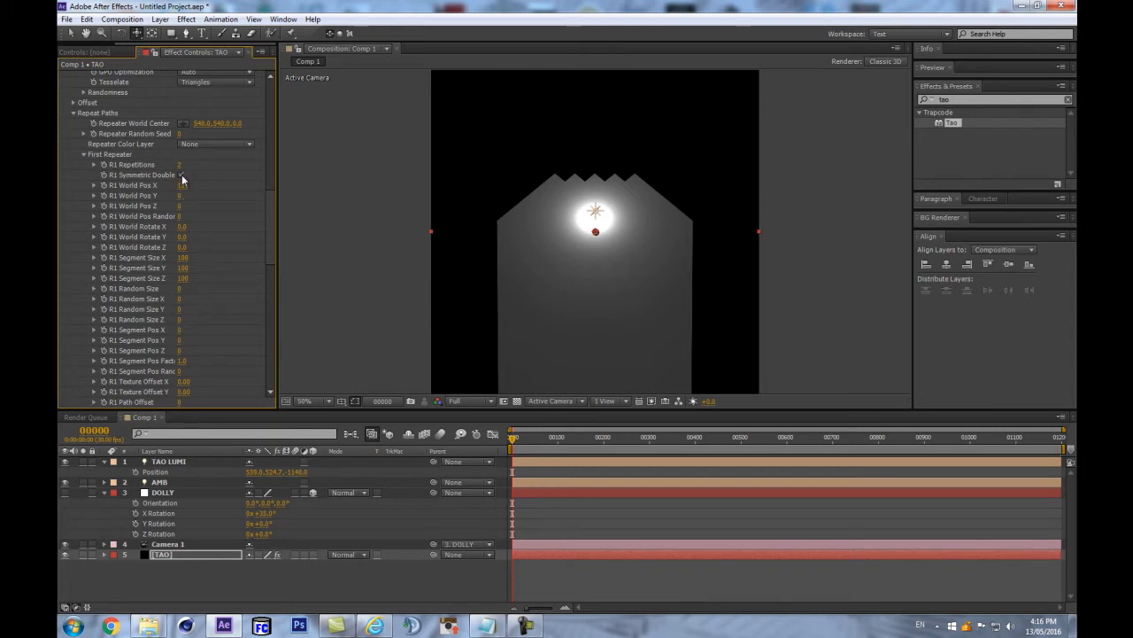
{"action": "mouse_move", "coordinate": [273, 227]}
{"action": "left_mouse_down"}
{"action": "mouse_move", "coordinate": [272, 208]}
{"action": "mouse_move", "coordinate": [267, 230]}
{"action": "left_mouse_up"}
{"action": "left_click_drag", "start_coordinate": [184, 177], "coordinate": [467, 133]}
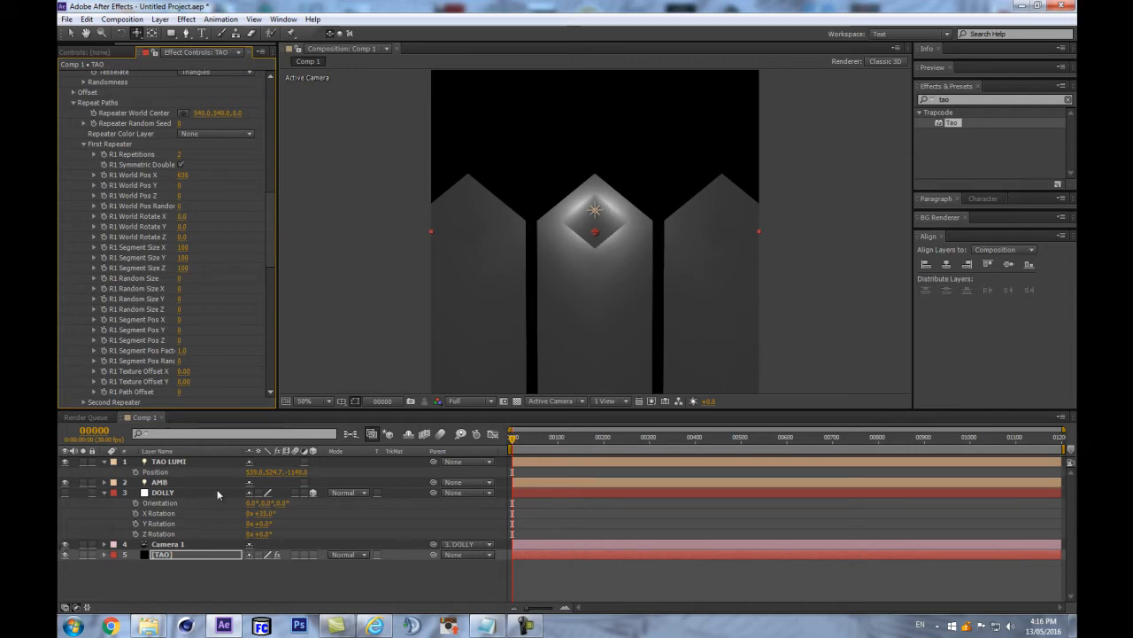
Lower the TAO LUMI light inside the central column's hole by setting its Y position to 544.7
{"action": "left_click", "coordinate": [205, 454]}
{"action": "left_click", "coordinate": [205, 461]}
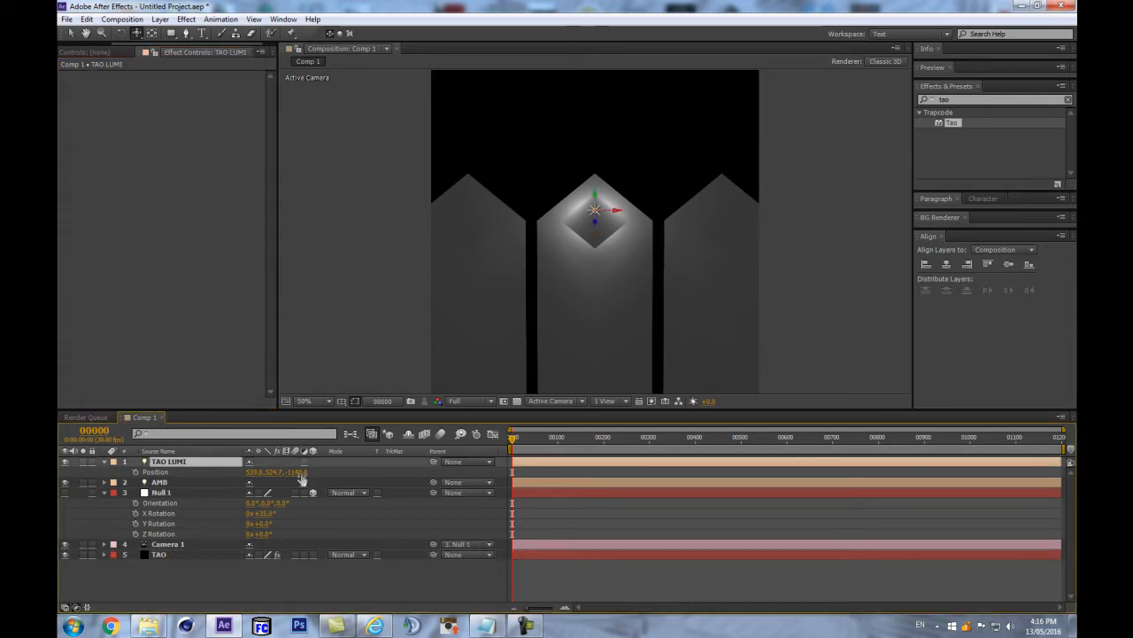
{"action": "mouse_move", "coordinate": [276, 472]}
{"action": "left_mouse_down"}
{"action": "mouse_move", "coordinate": [233, 476]}
{"action": "mouse_move", "coordinate": [283, 468]}
{"action": "left_mouse_up"}
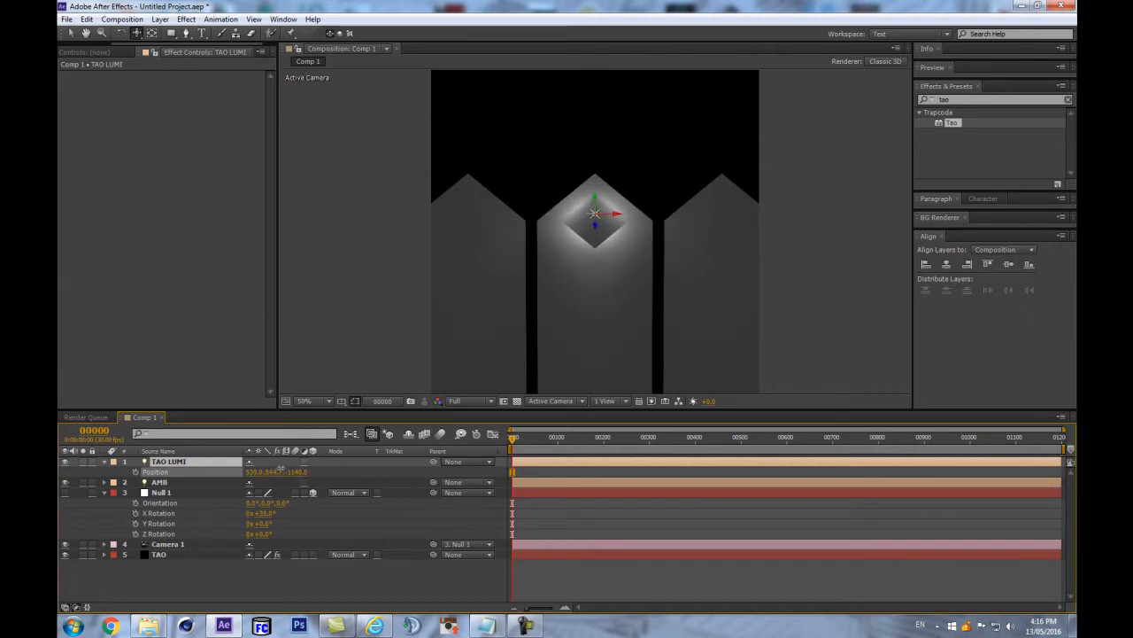
Light the TAO columns with the Bus Garage built-in environment under Image Based Lighting
{"action": "left_click", "coordinate": [177, 556]}
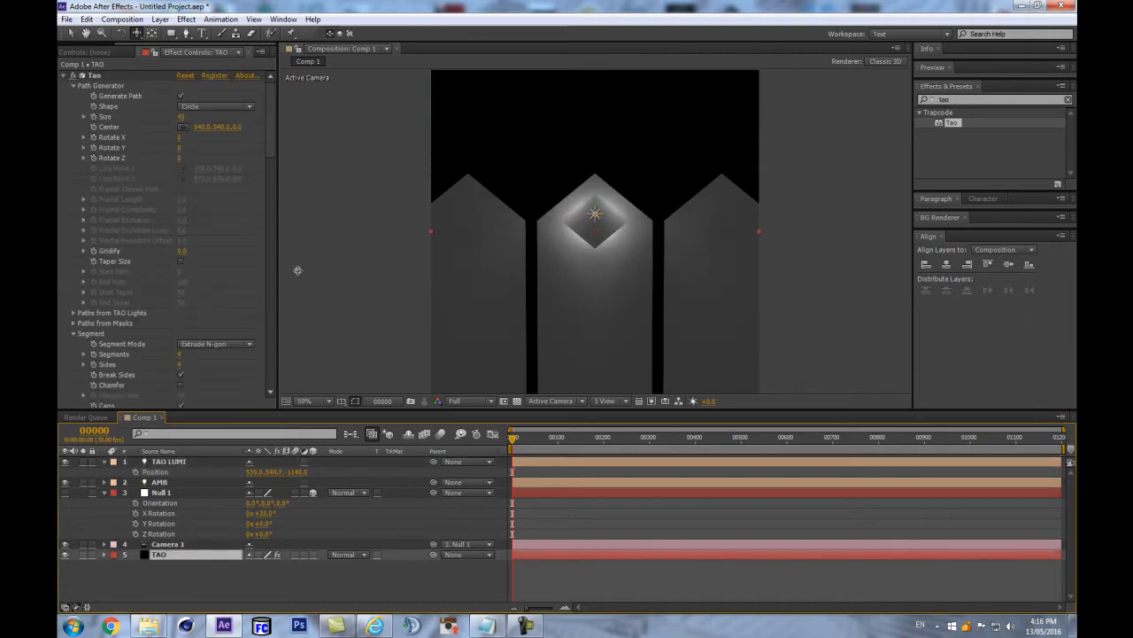
{"action": "left_click_drag", "start_coordinate": [271, 98], "coordinate": [269, 392]}
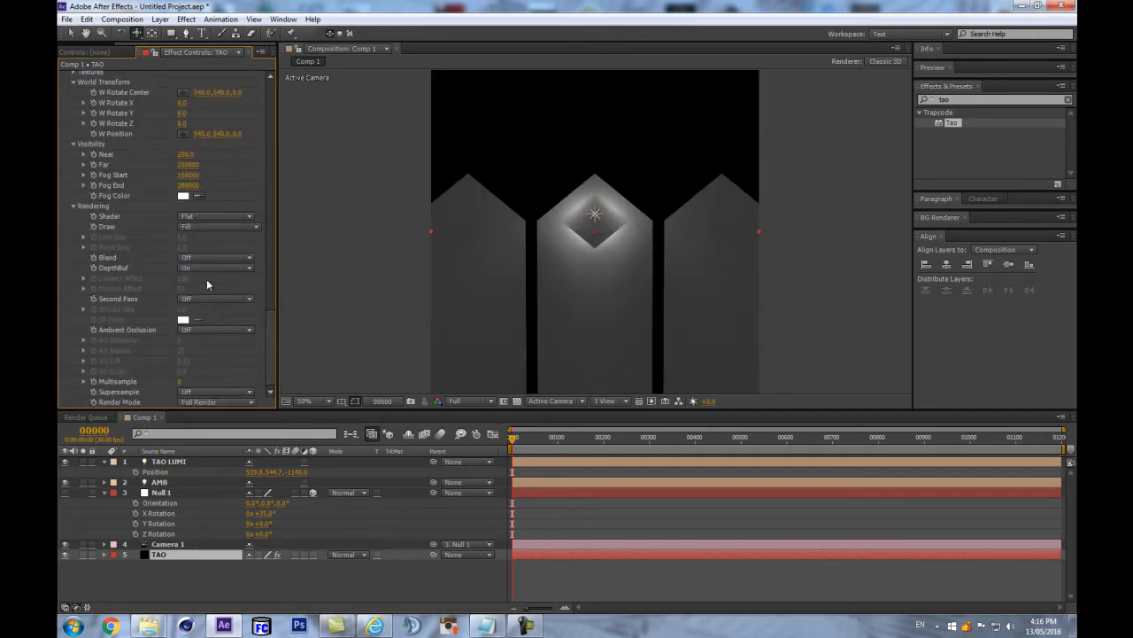
{"action": "scroll", "coordinate": [213, 227], "scroll_direction": "up", "scroll_amount": 8}
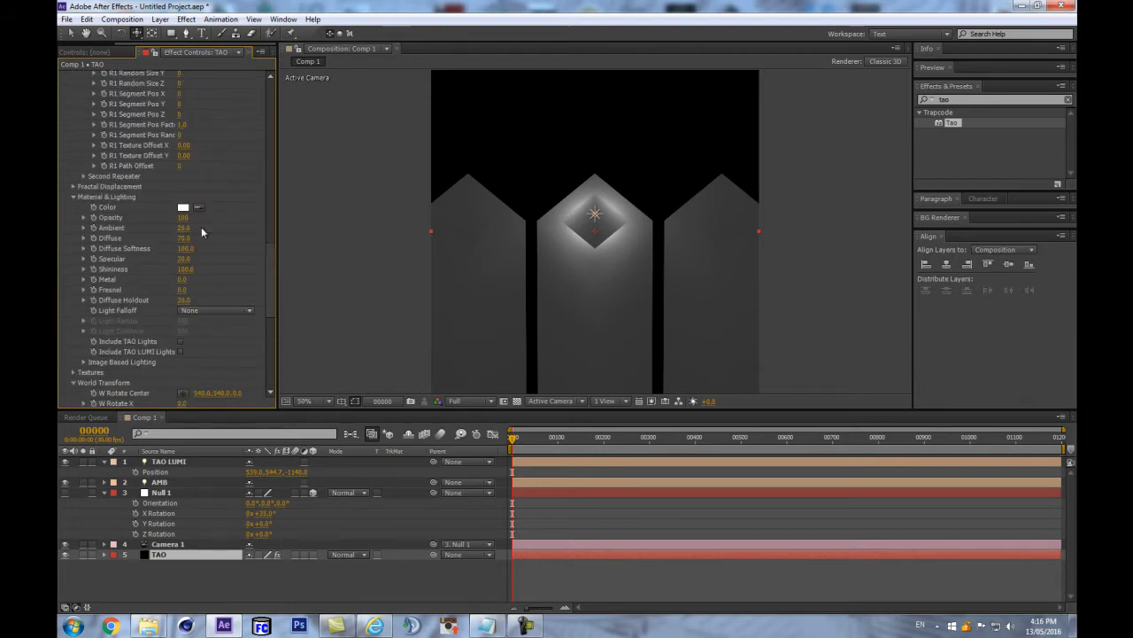
{"action": "scroll", "coordinate": [208, 265], "scroll_direction": "down", "scroll_amount": 2}
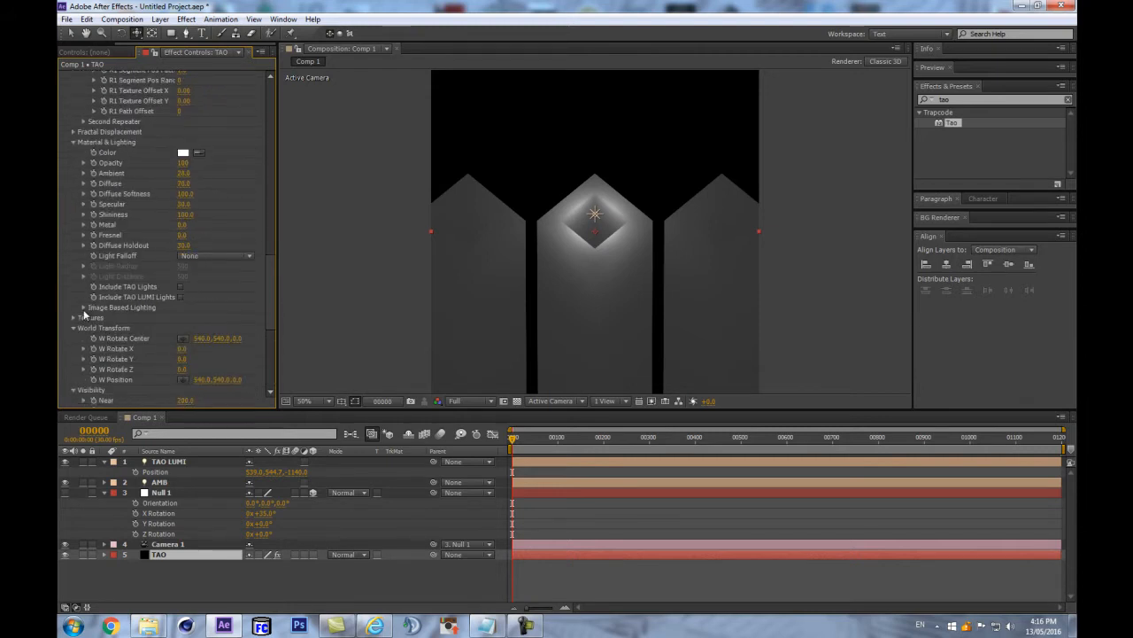
{"action": "left_click", "coordinate": [106, 310]}
{"action": "scroll", "coordinate": [186, 368], "scroll_direction": "down", "scroll_amount": 1}
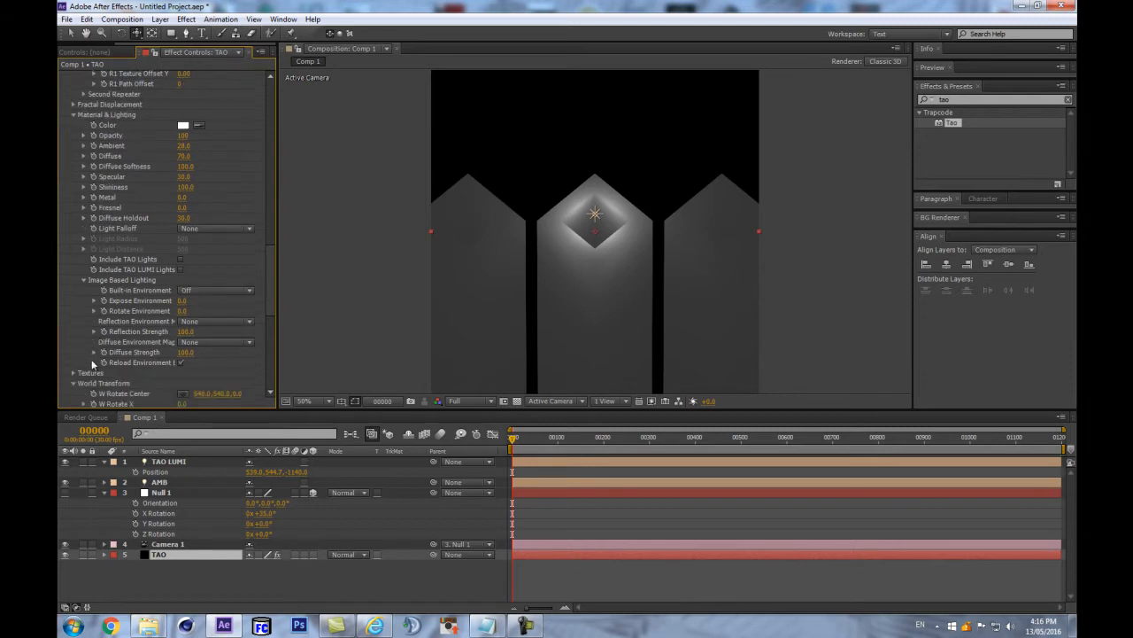
{"action": "left_click", "coordinate": [206, 288]}
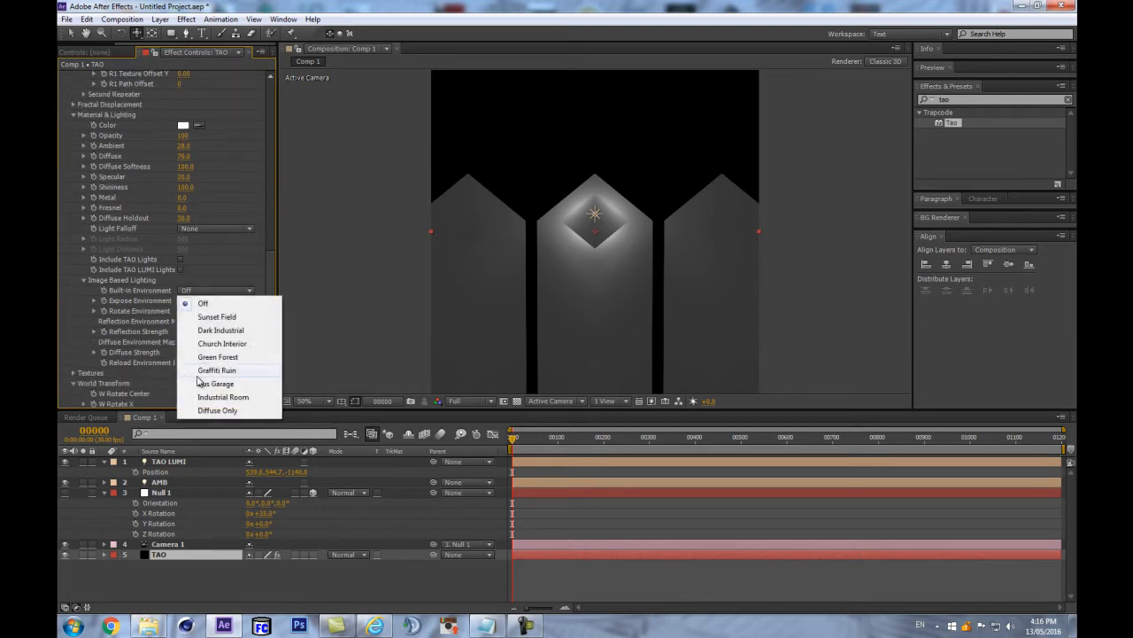
{"action": "left_click", "coordinate": [209, 384]}
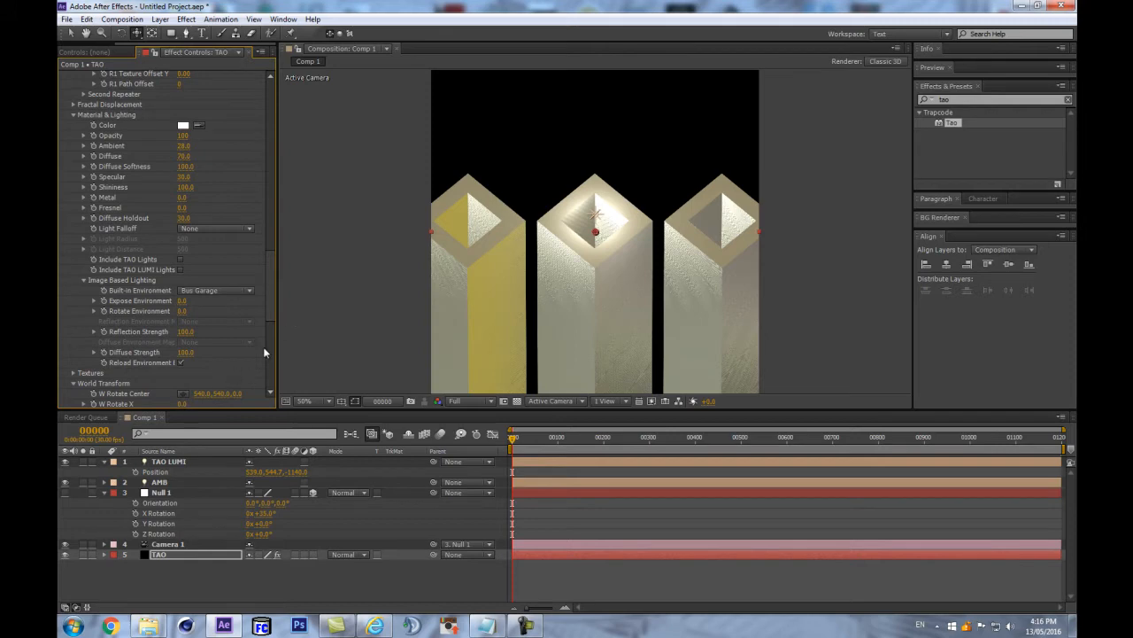
Soften the environment lighting with Reflection Strength 13, Diffuse Strength about 159 and Diffuse Holdout 45
{"action": "left_click_drag", "start_coordinate": [185, 340], "coordinate": [221, 348]}
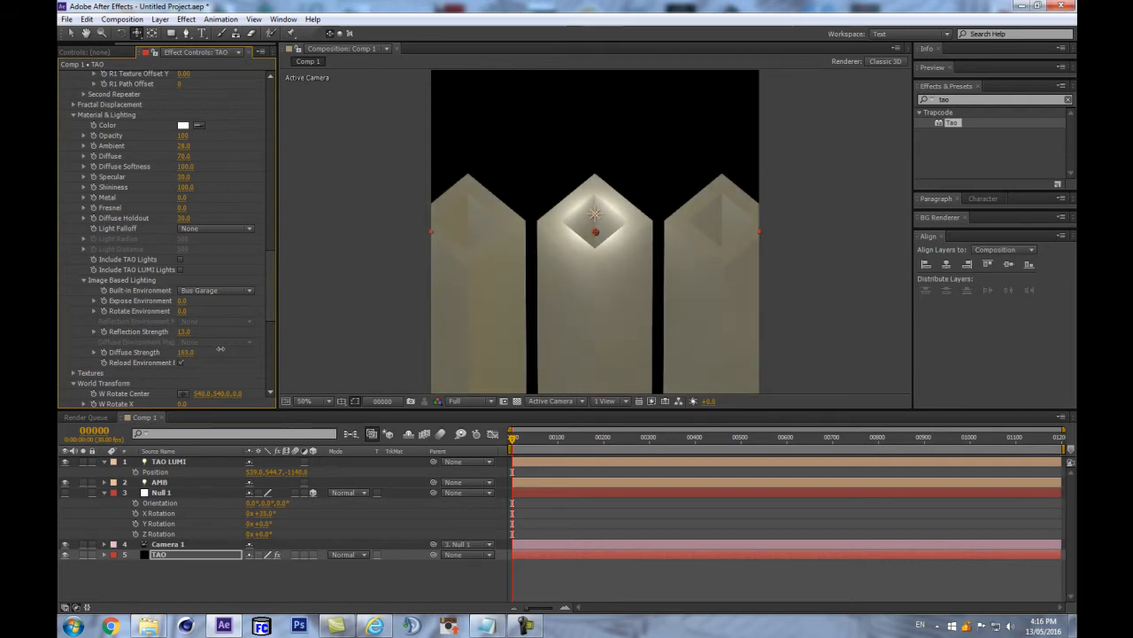
{"action": "scroll", "coordinate": [574, 267], "scroll_direction": "up", "scroll_amount": 1}
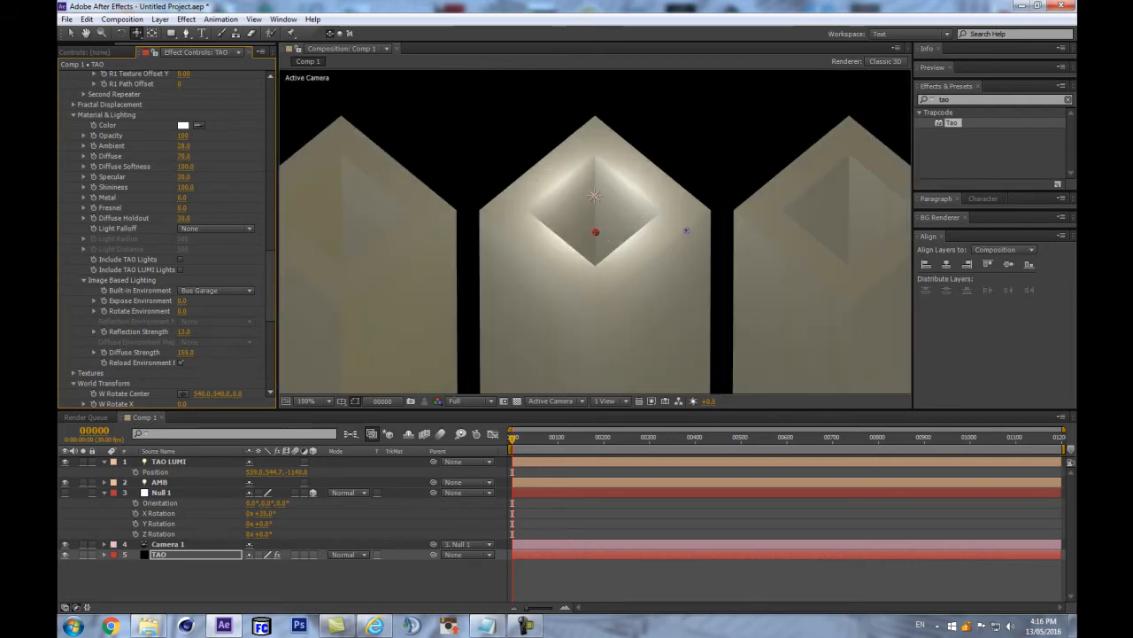
{"action": "scroll", "coordinate": [514, 265], "scroll_direction": "up", "scroll_amount": 1}
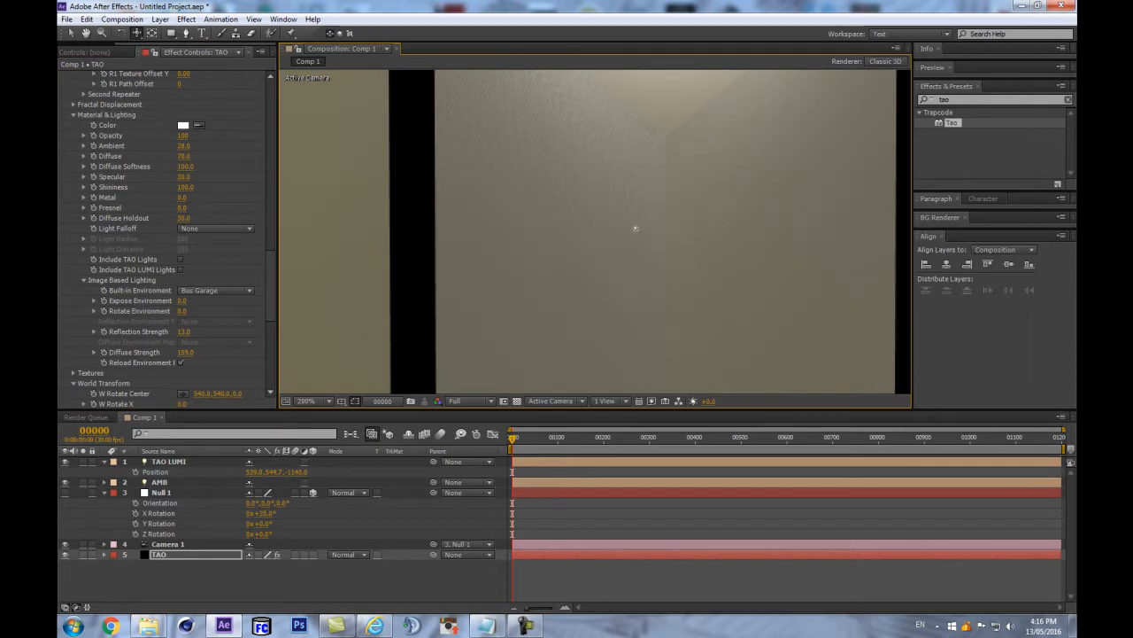
{"action": "scroll", "coordinate": [635, 228], "scroll_direction": "down", "scroll_amount": 1}
{"action": "scroll", "coordinate": [478, 229], "scroll_direction": "down", "scroll_amount": 1}
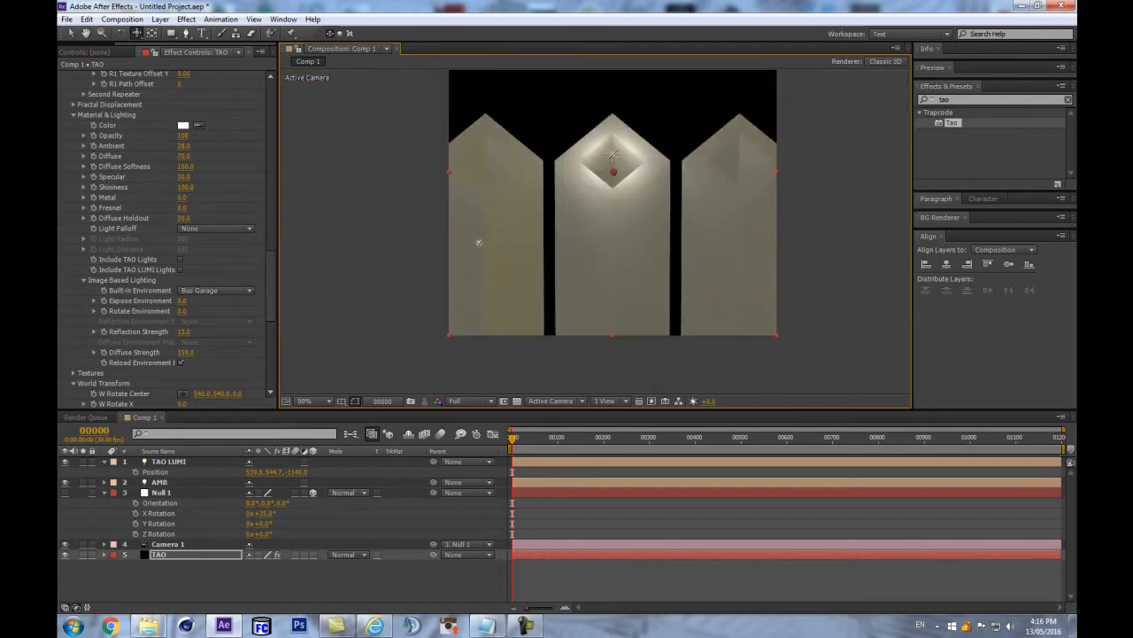
{"action": "scroll", "coordinate": [478, 241], "scroll_direction": "up", "scroll_amount": 1}
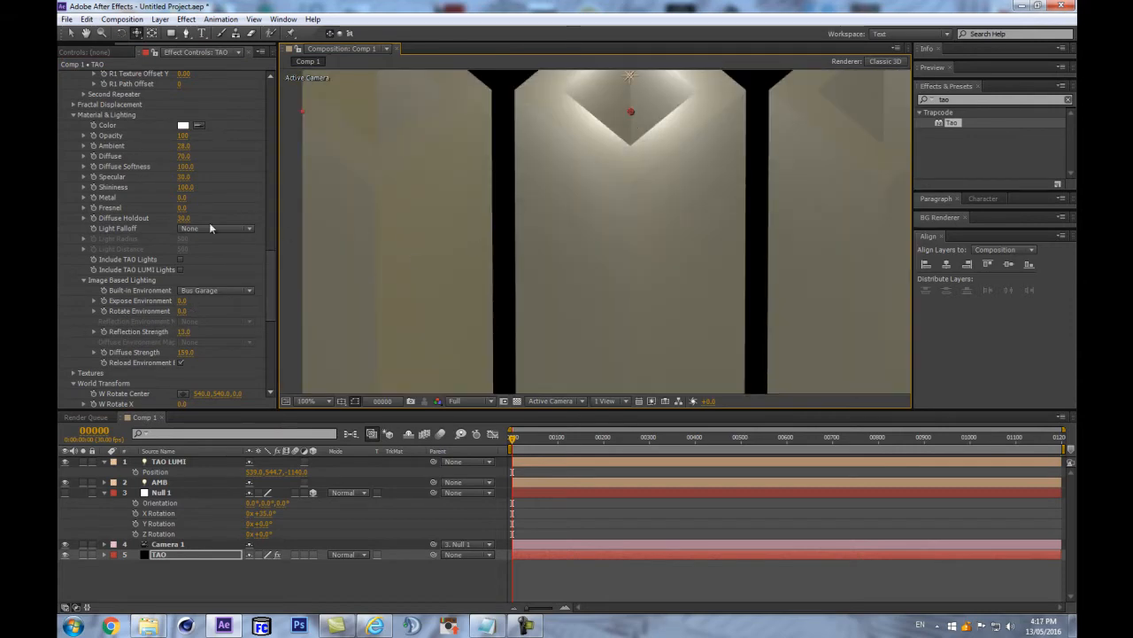
{"action": "left_click_drag", "start_coordinate": [183, 217], "coordinate": [191, 217]}
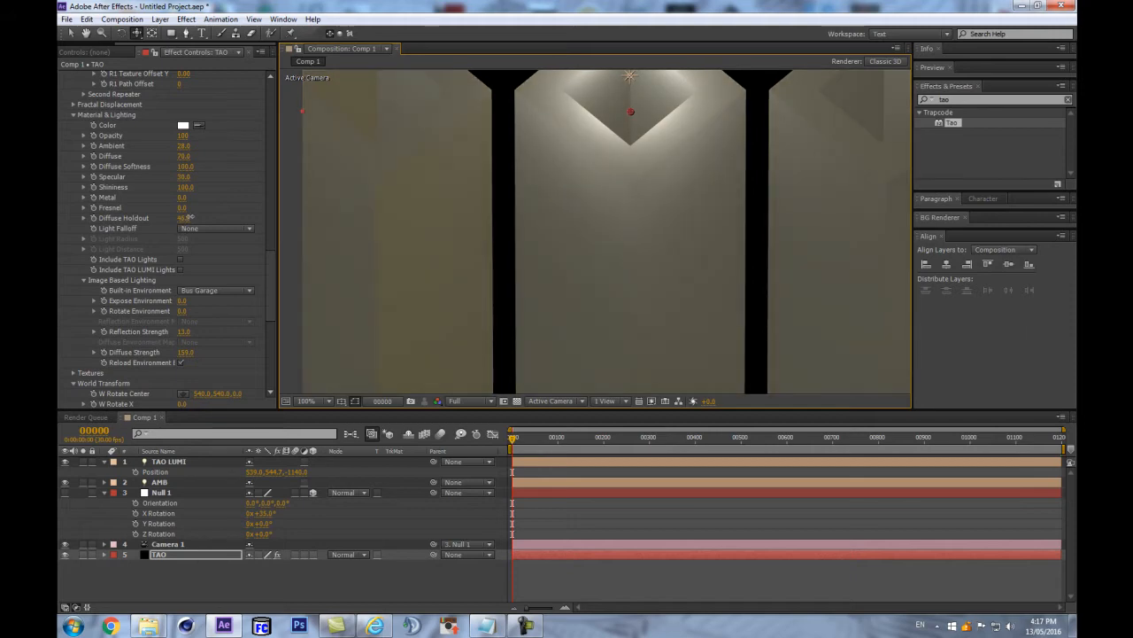
Try a Multisample value of 16 in the TAO rendering settings
{"action": "scroll", "coordinate": [263, 328], "scroll_direction": "down", "scroll_amount": 7}
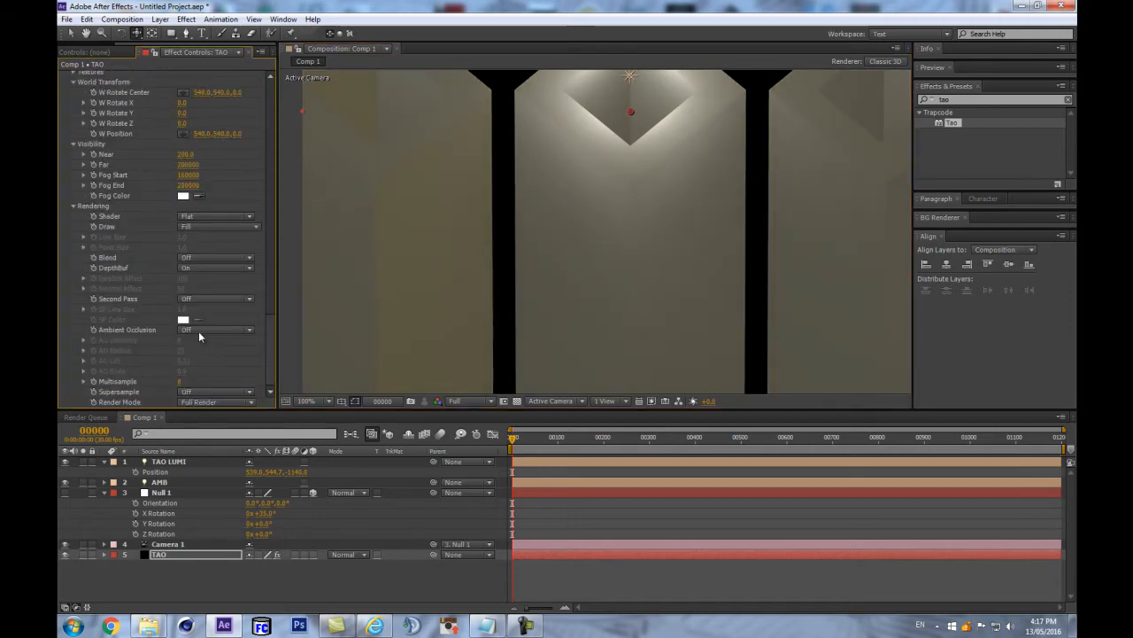
{"action": "left_click", "coordinate": [181, 382]}
{"action": "type", "text": "16"}
{"action": "key", "text": "Return"}
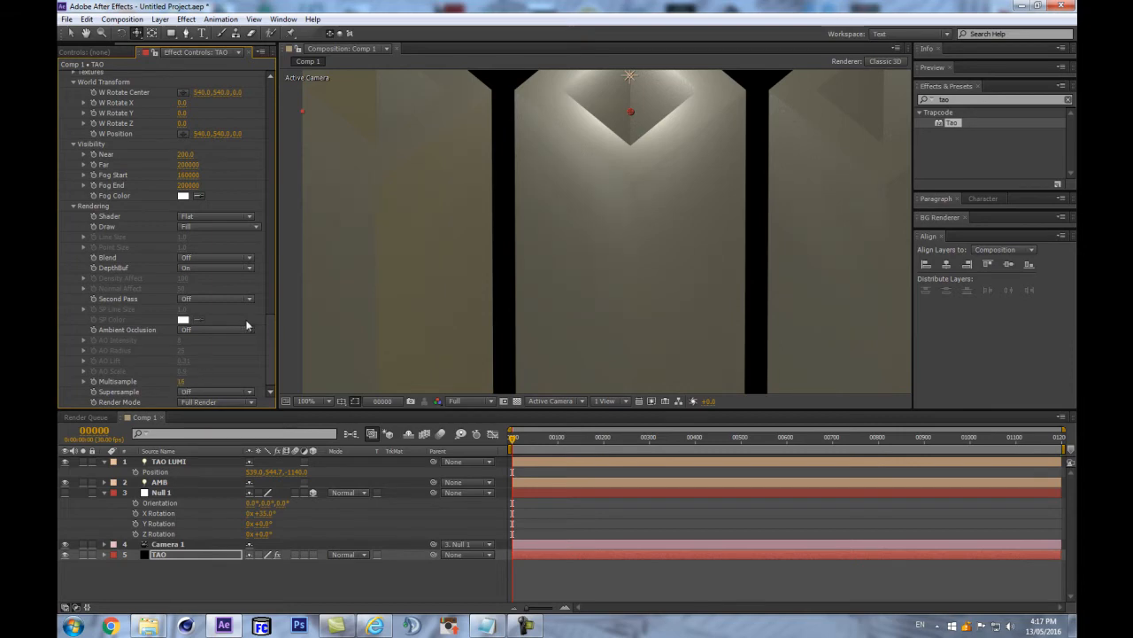
{"action": "scroll", "coordinate": [709, 211], "scroll_direction": "down", "scroll_amount": 2}
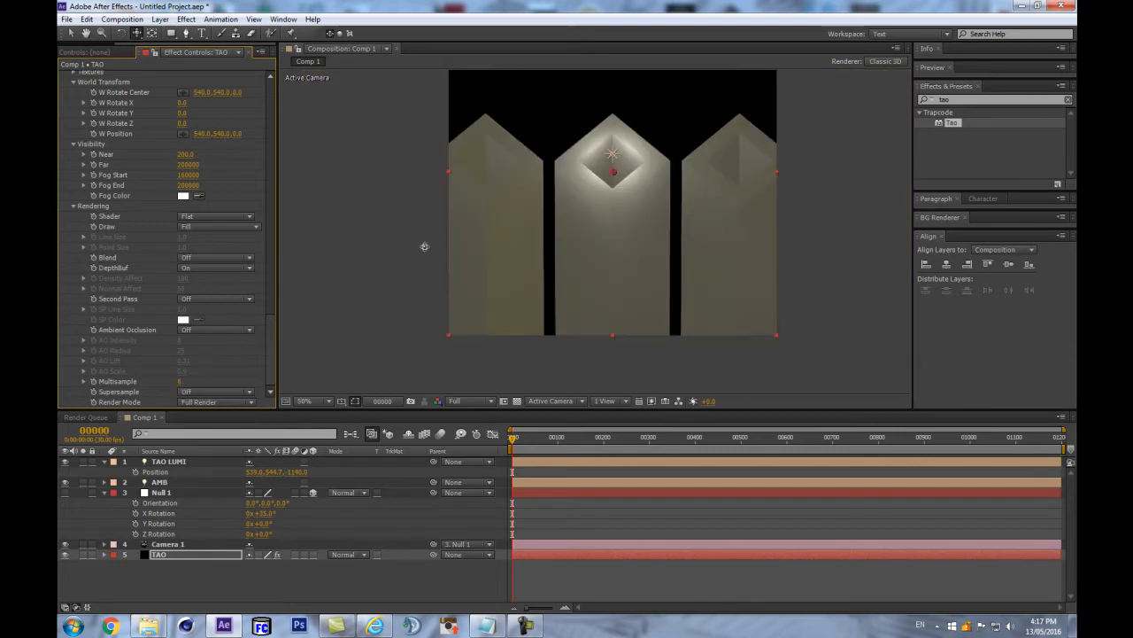
Try widening Camera 1's Angle of View to 3°, inspect the columns, and undo the change
{"action": "left_click", "coordinate": [164, 545]}
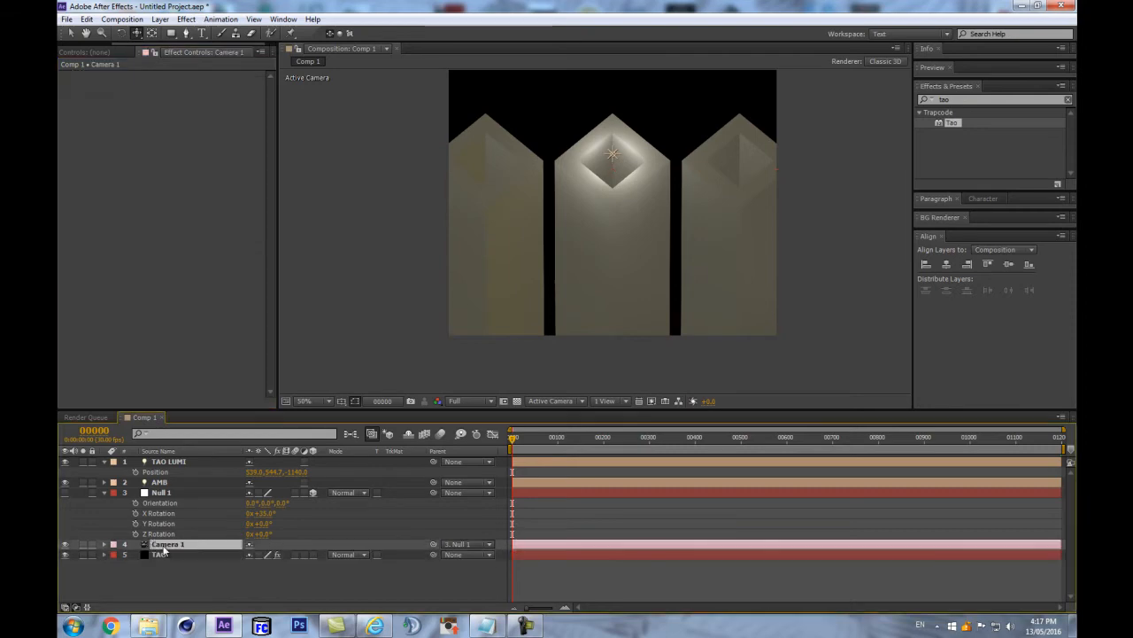
{"action": "double_click", "coordinate": [164, 549]}
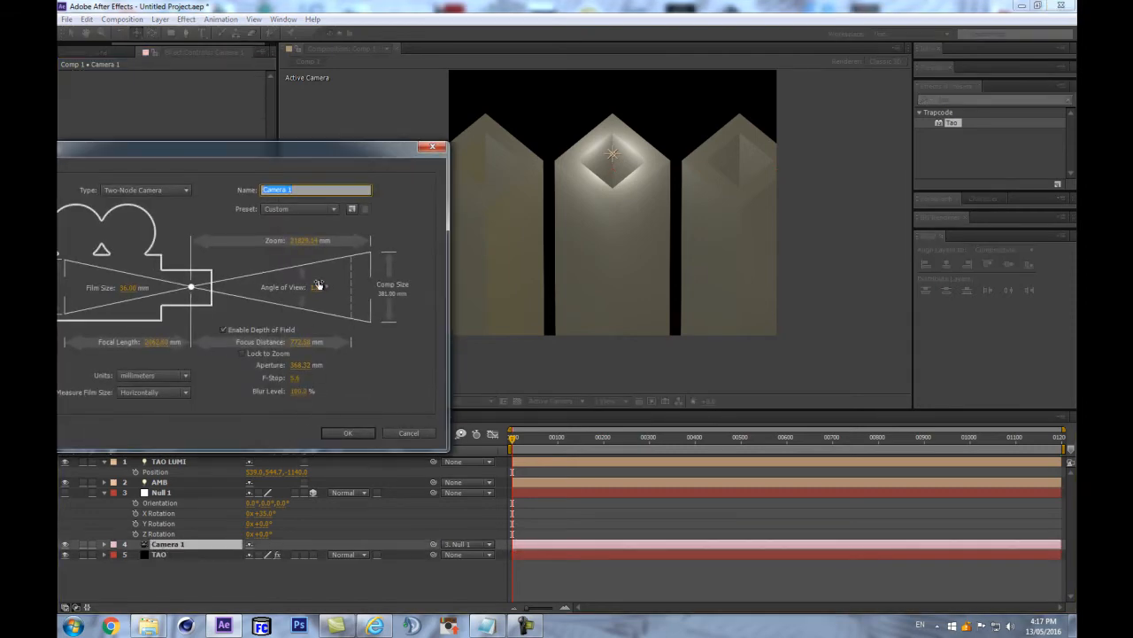
{"action": "left_click", "coordinate": [320, 287]}
{"action": "type", "text": "3"}
{"action": "key", "text": "Return"}
{"action": "scroll", "coordinate": [670, 186], "scroll_direction": "up", "scroll_amount": 3}
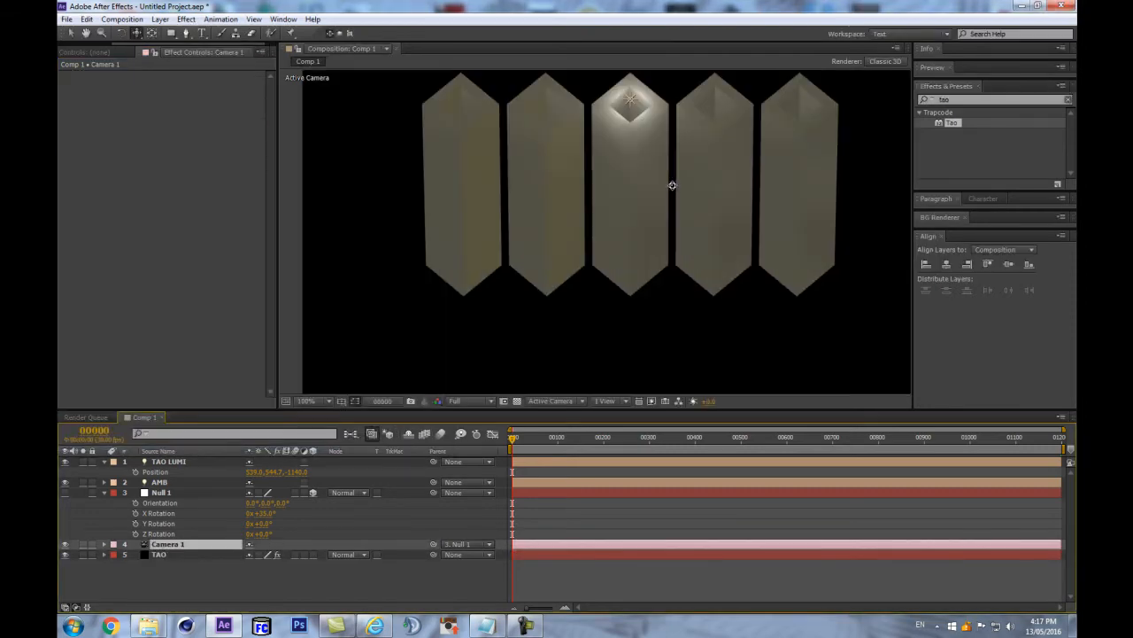
{"action": "scroll", "coordinate": [668, 188], "scroll_direction": "down", "scroll_amount": 1}
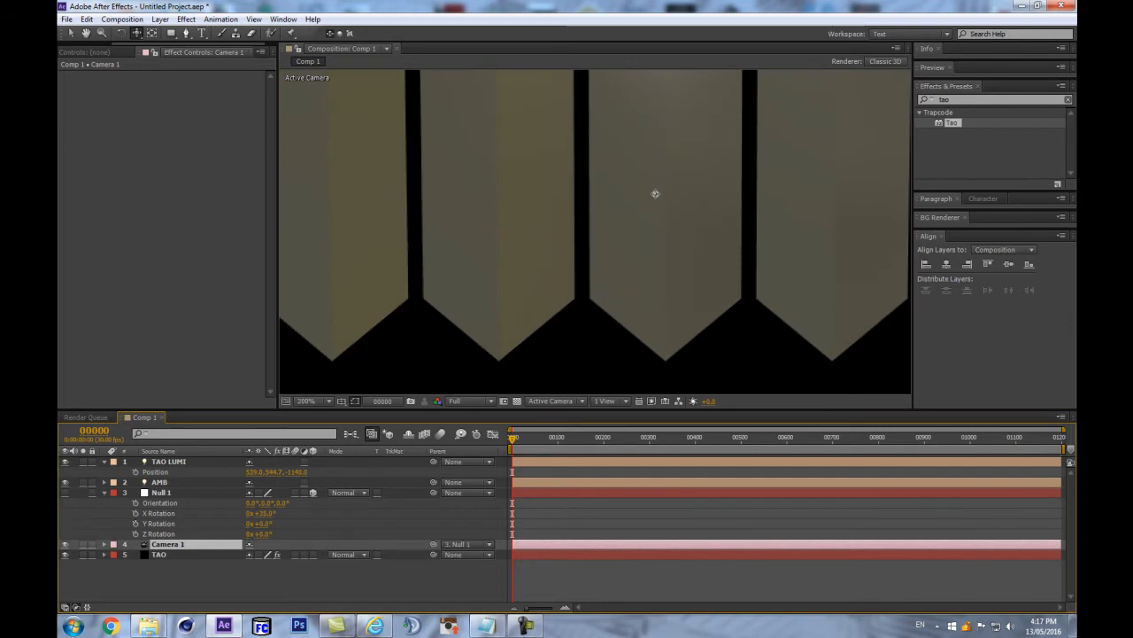
{"action": "scroll", "coordinate": [654, 196], "scroll_direction": "down", "scroll_amount": 1}
{"action": "key", "text": "ctrl+z"}
{"action": "scroll", "coordinate": [645, 214], "scroll_direction": "down", "scroll_amount": 1}
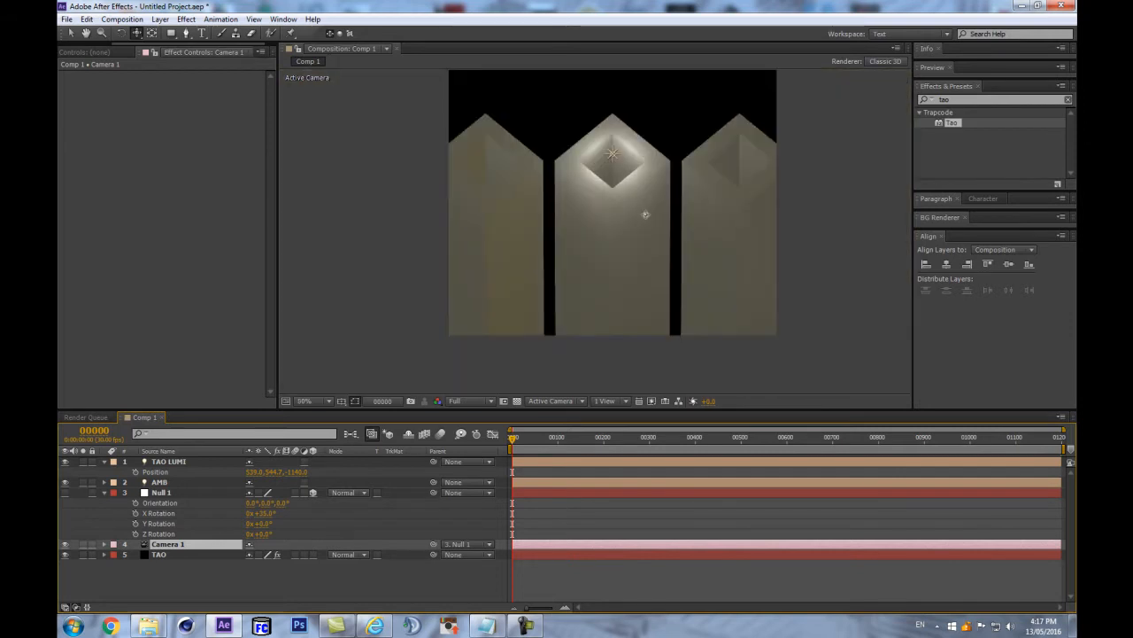
Repeat the TAO columns vertically with the Second Repeater, using R2 Repetitions 6 and R2 World Pos Y 635
{"action": "left_click", "coordinate": [168, 553]}
{"action": "scroll", "coordinate": [141, 212], "scroll_direction": "down", "scroll_amount": 5}
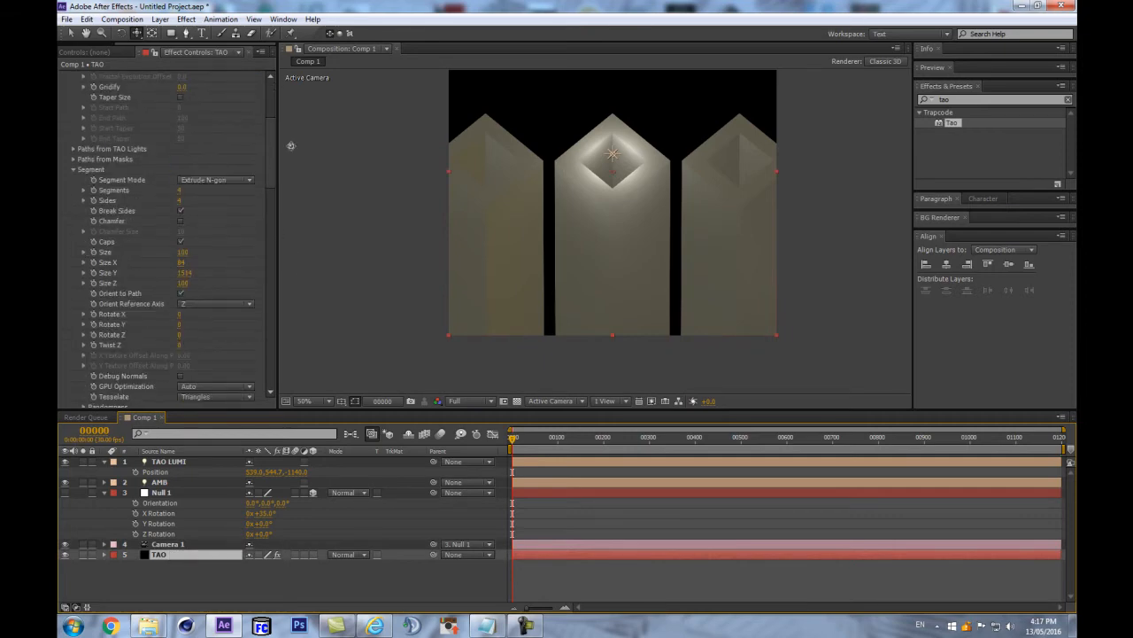
{"action": "scroll", "coordinate": [263, 177], "scroll_direction": "down", "scroll_amount": 15}
{"action": "scroll", "coordinate": [277, 280], "scroll_direction": "up", "scroll_amount": 10}
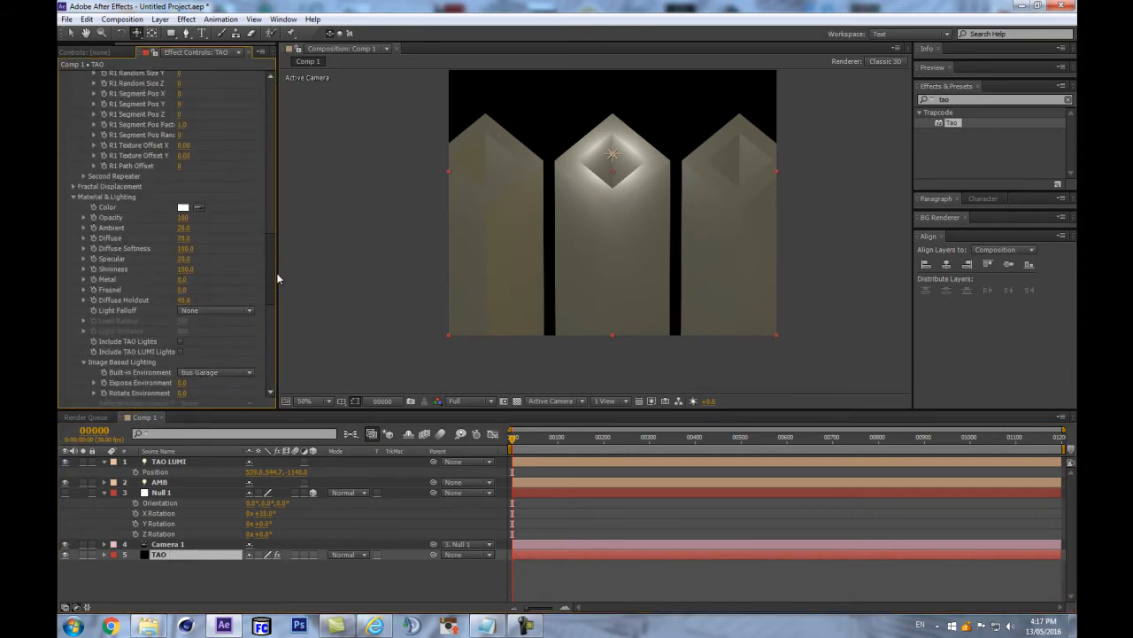
{"action": "scroll", "coordinate": [266, 234], "scroll_direction": "down", "scroll_amount": 3}
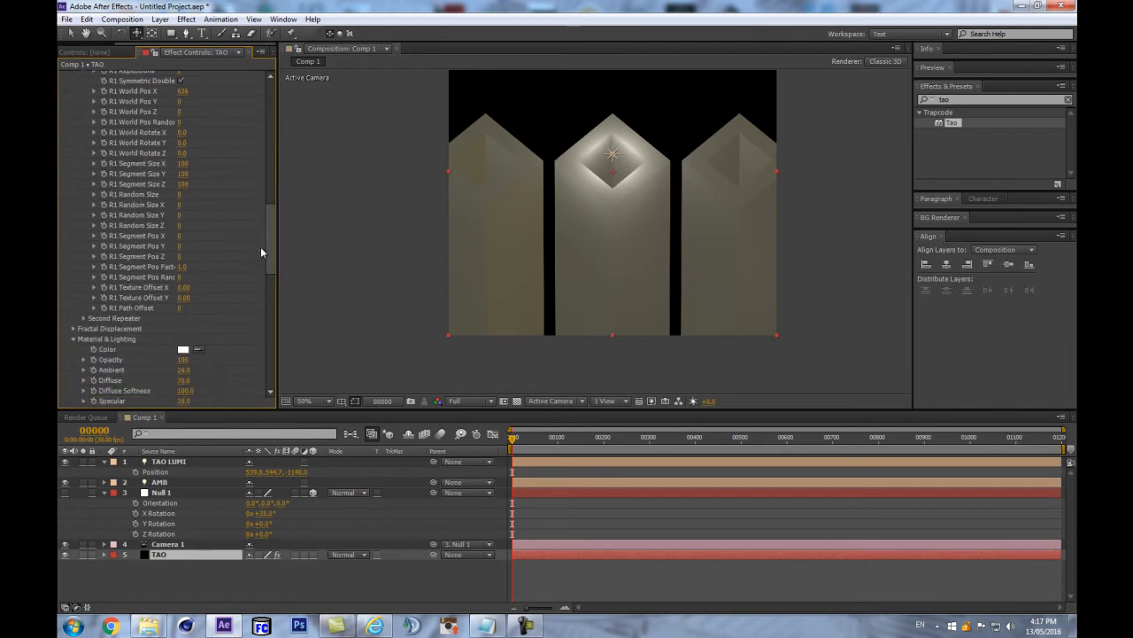
{"action": "left_click", "coordinate": [83, 319]}
{"action": "scroll", "coordinate": [81, 319], "scroll_direction": "down", "scroll_amount": 5}
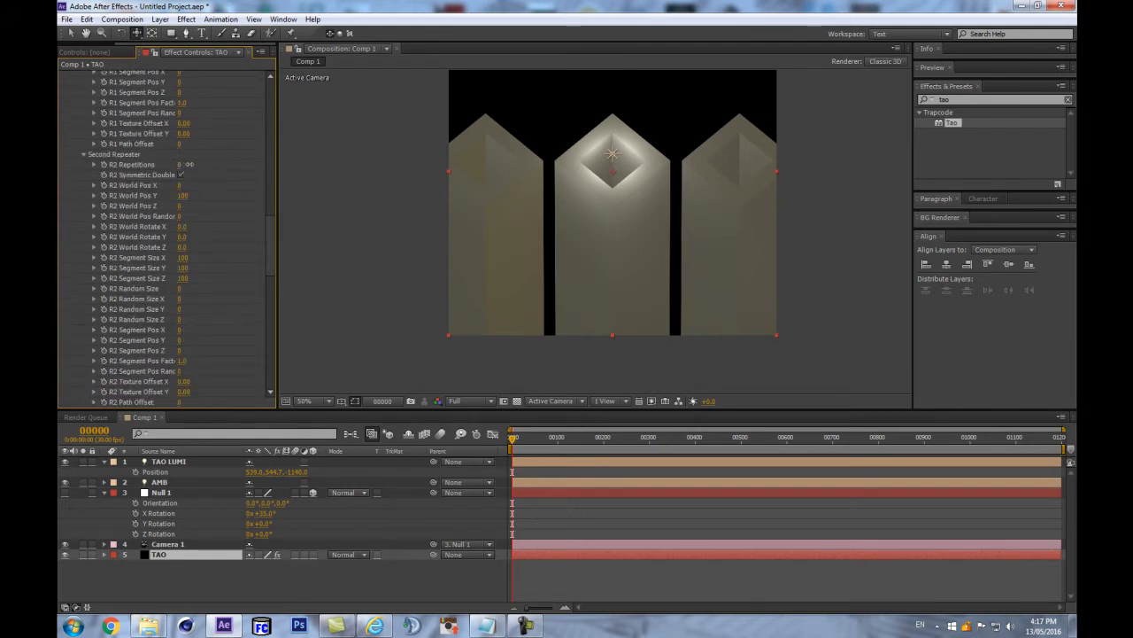
{"action": "left_click_drag", "start_coordinate": [179, 165], "coordinate": [416, 123]}
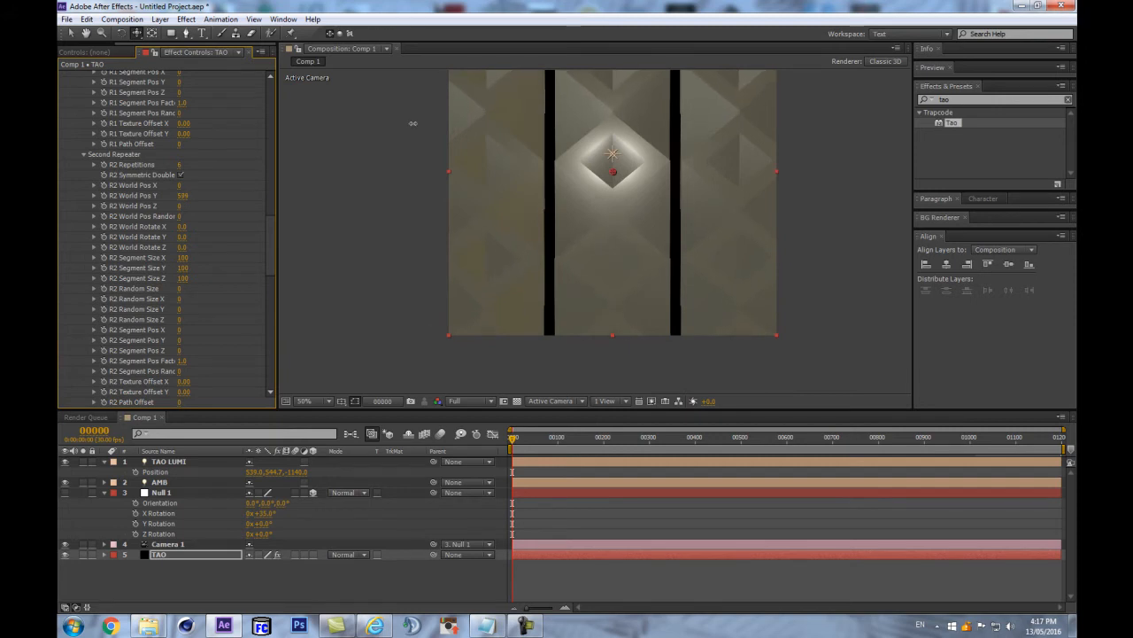
{"action": "left_click", "coordinate": [188, 196]}
{"action": "type", "text": "795"}
{"action": "key", "text": "Return"}
{"action": "left_click_drag", "start_coordinate": [239, 184], "coordinate": [204, 193]}
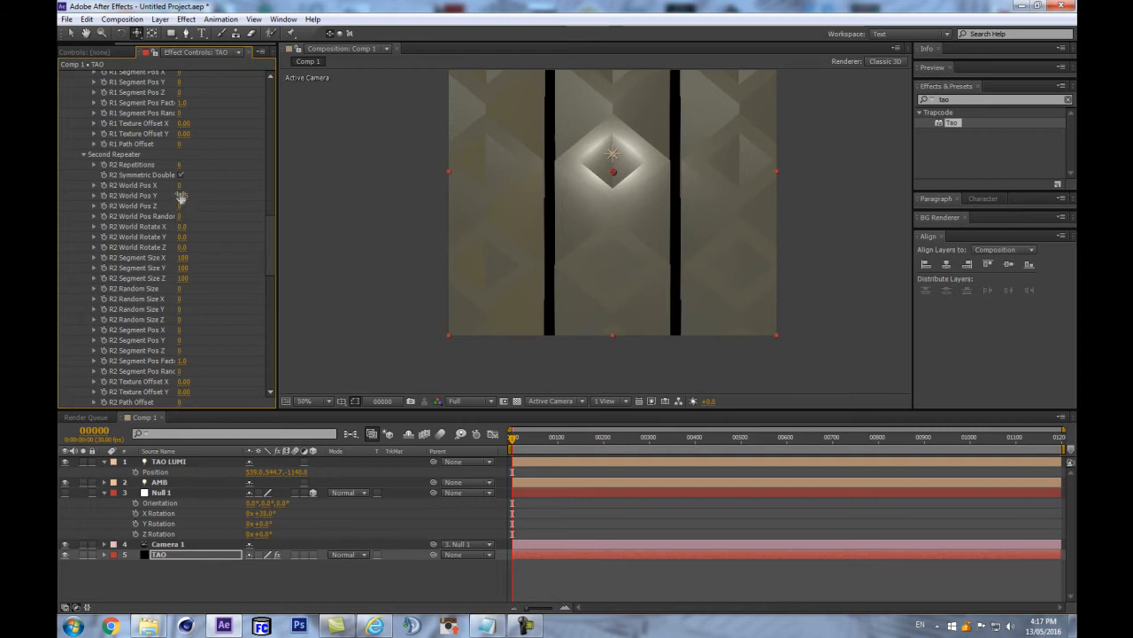
Interlock the repeated rows by setting R2 World Pos X to 635/2 and R2 World Pos Y to about 374
{"action": "left_click_drag", "start_coordinate": [179, 186], "coordinate": [346, 160]}
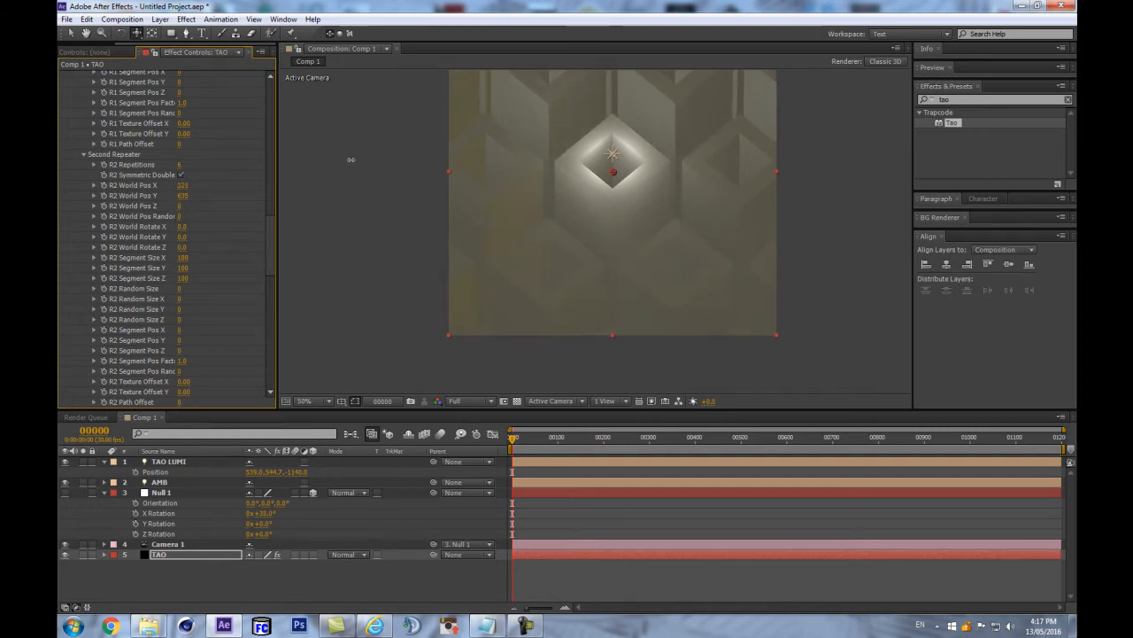
{"action": "left_click", "coordinate": [180, 197]}
{"action": "left_click", "coordinate": [187, 185]}
{"action": "type", "text": "635/2"}
{"action": "key", "text": "Return"}
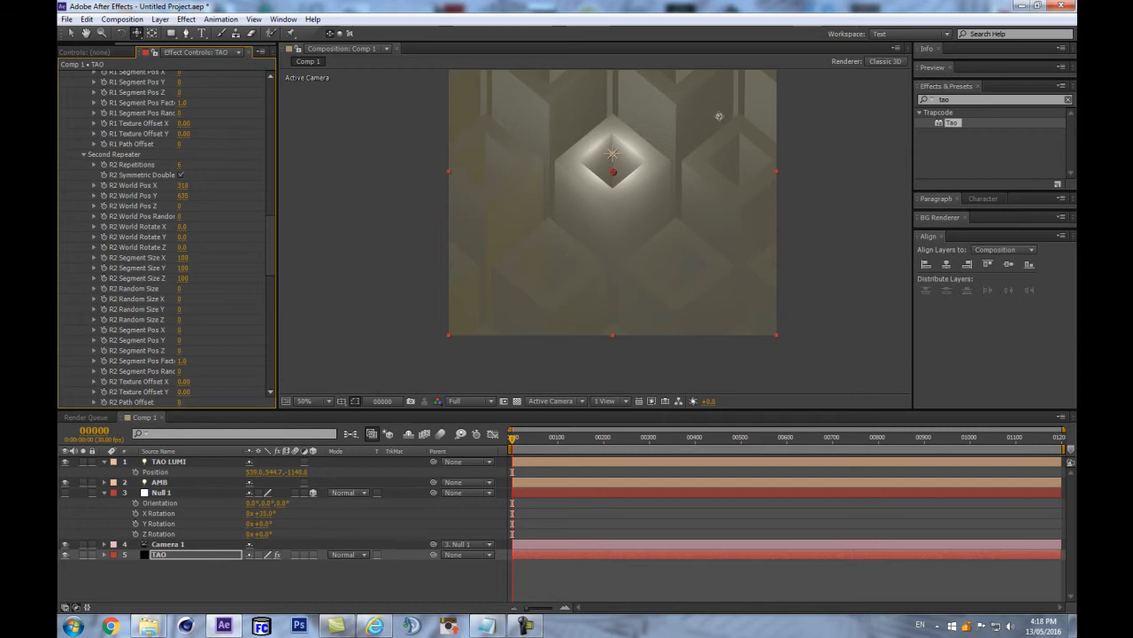
{"action": "left_click_drag", "start_coordinate": [167, 197], "coordinate": [73, 245]}
{"action": "scroll", "coordinate": [471, 201], "scroll_direction": "up", "scroll_amount": 3}
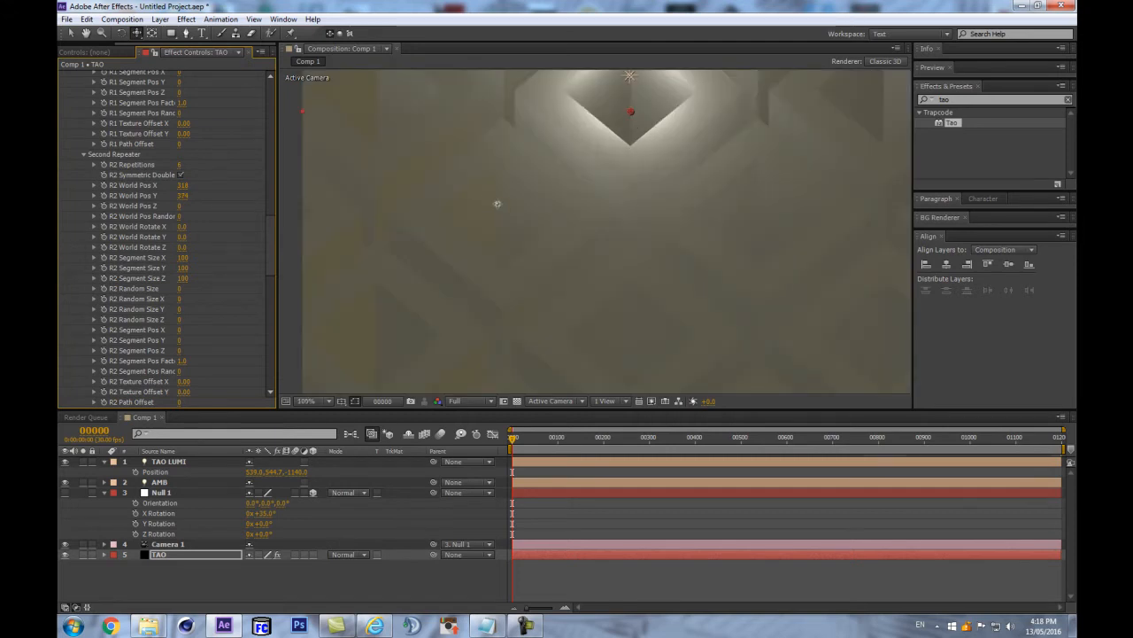
Turn off Break Sides in the TAO Segment settings
{"action": "scroll", "coordinate": [265, 374], "scroll_direction": "down", "scroll_amount": 10}
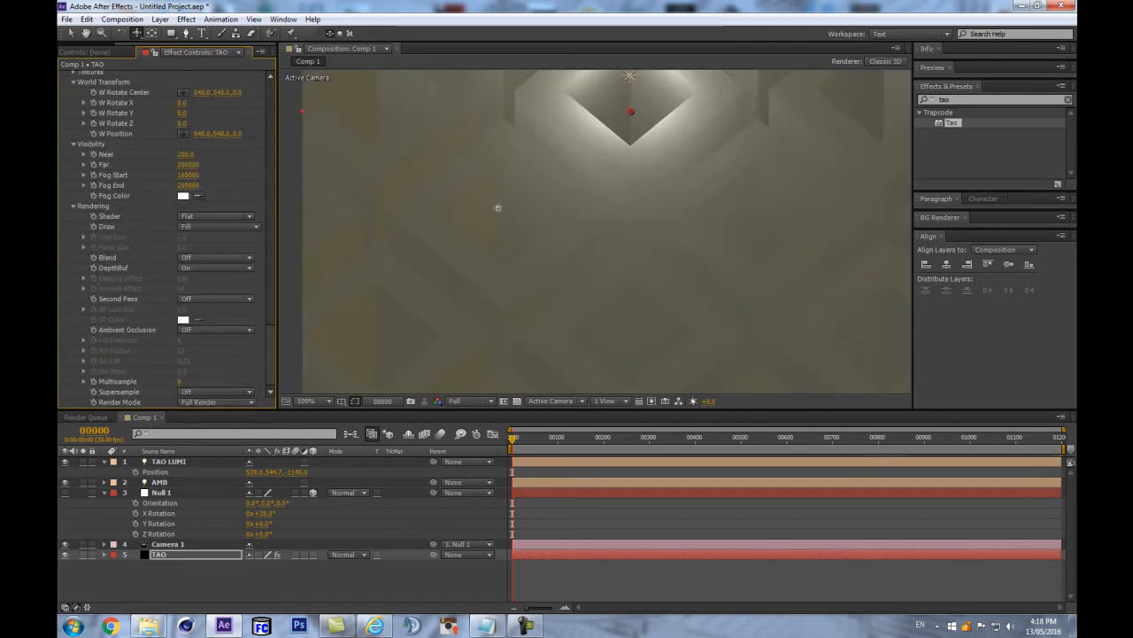
{"action": "left_click_drag", "start_coordinate": [276, 384], "coordinate": [277, 154]}
{"action": "left_click", "coordinate": [181, 181]}
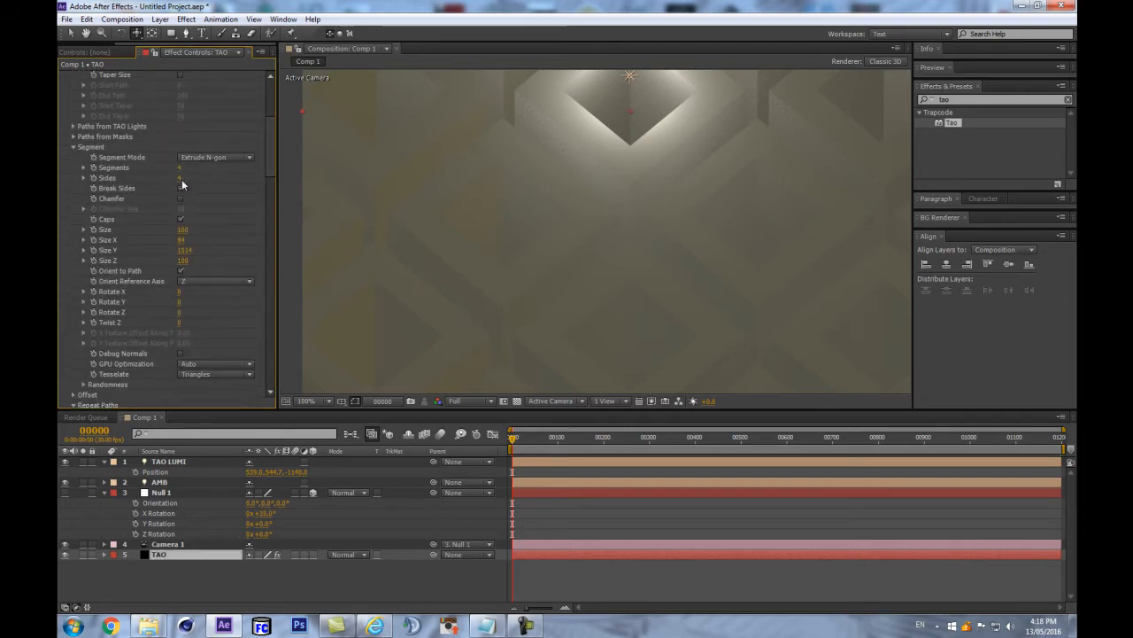
Try 16x Supersample in the TAO rendering settings, inspect the column edges up close, and turn it off again
{"action": "scroll", "coordinate": [207, 307], "scroll_direction": "down", "scroll_amount": 6}
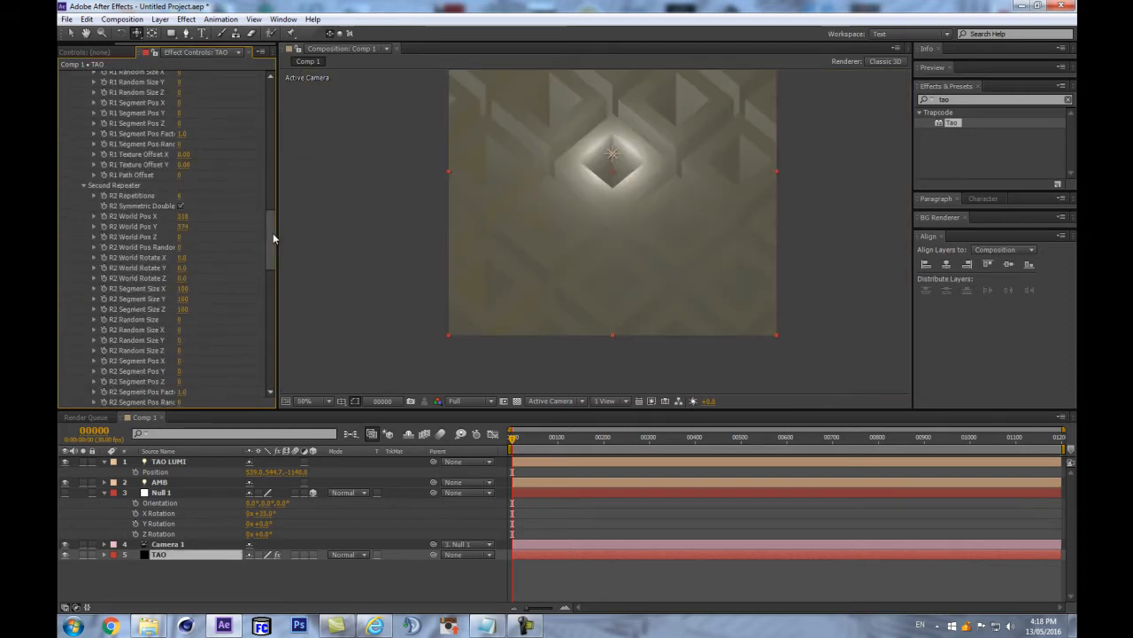
{"action": "left_click_drag", "start_coordinate": [273, 233], "coordinate": [279, 372]}
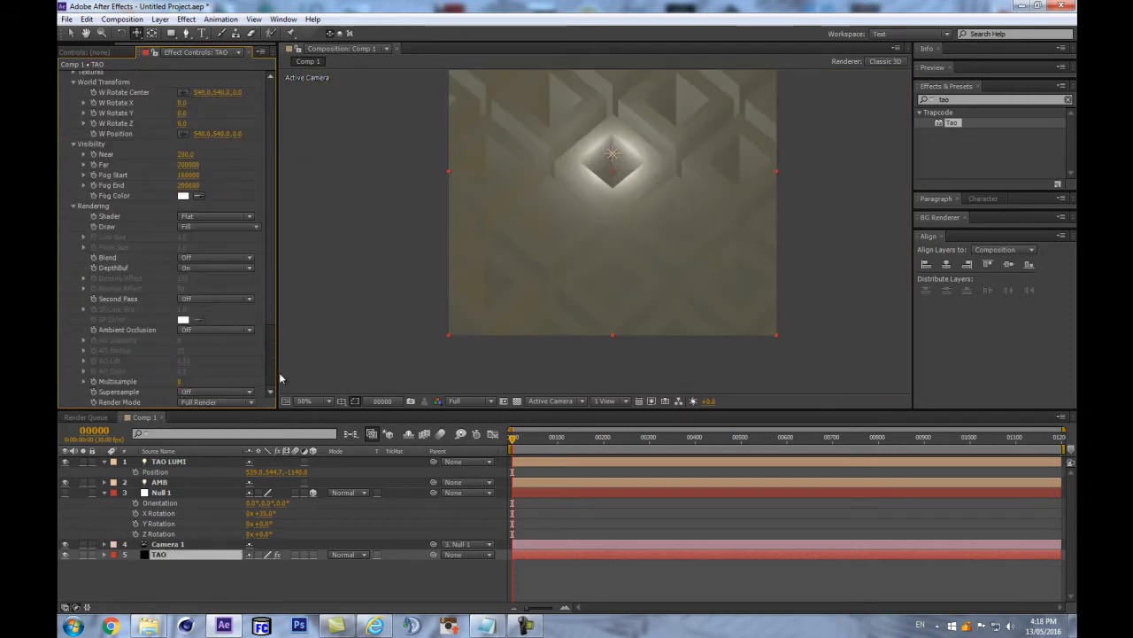
{"action": "left_click", "coordinate": [199, 391]}
{"action": "left_click", "coordinate": [202, 452]}
{"action": "scroll", "coordinate": [474, 286], "scroll_direction": "up", "scroll_amount": 5}
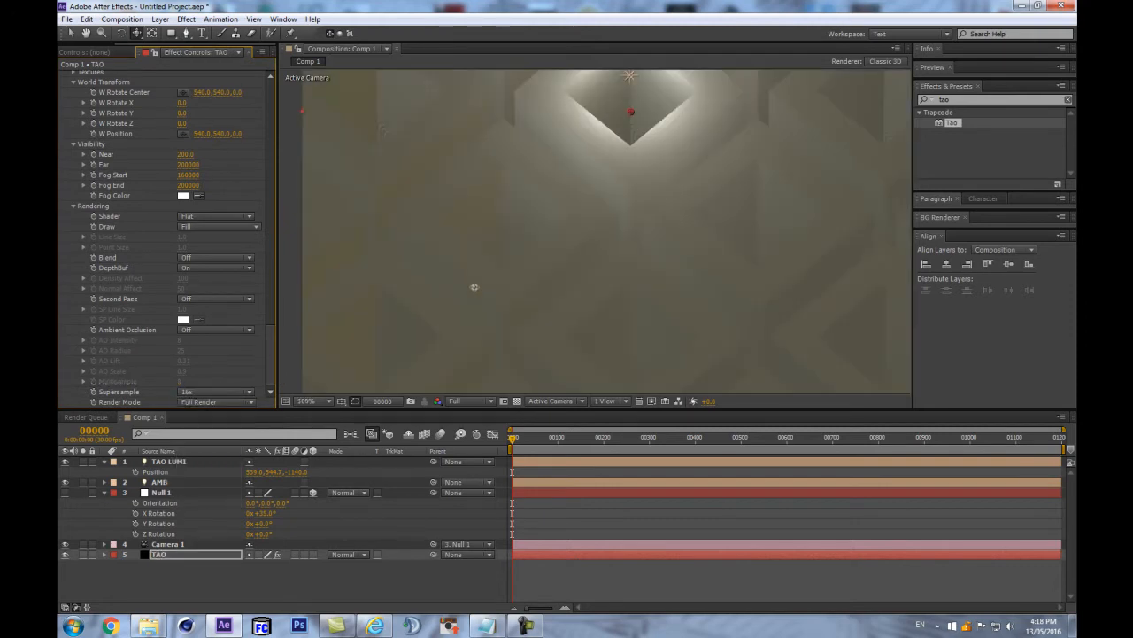
{"action": "scroll", "coordinate": [474, 290], "scroll_direction": "down", "scroll_amount": 1}
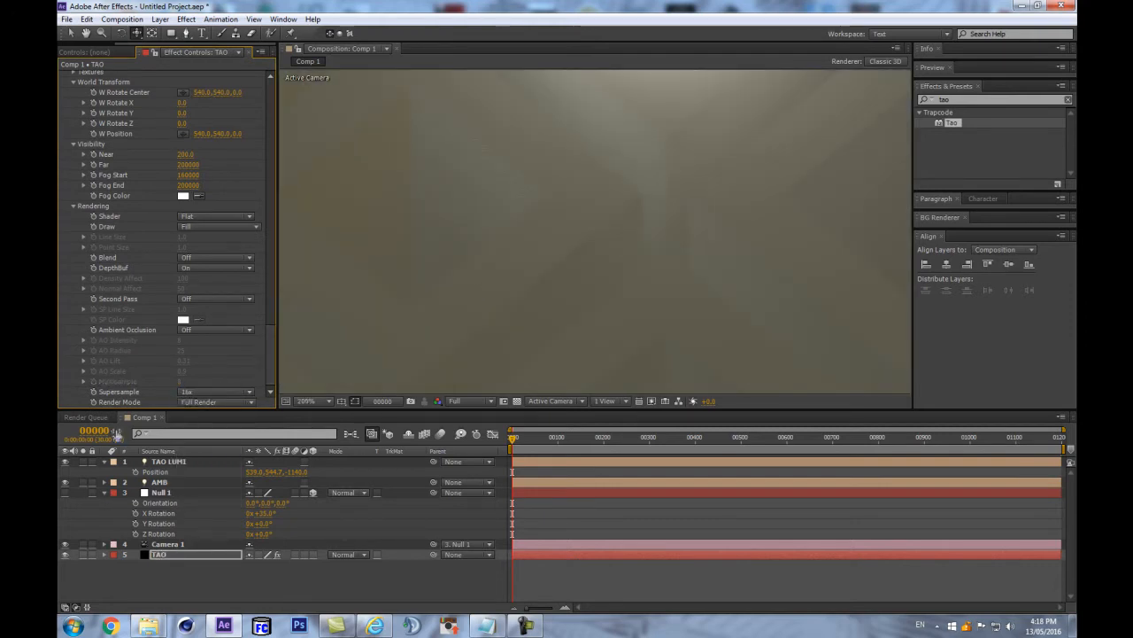
{"action": "left_click", "coordinate": [204, 397]}
{"action": "left_click", "coordinate": [212, 403]}
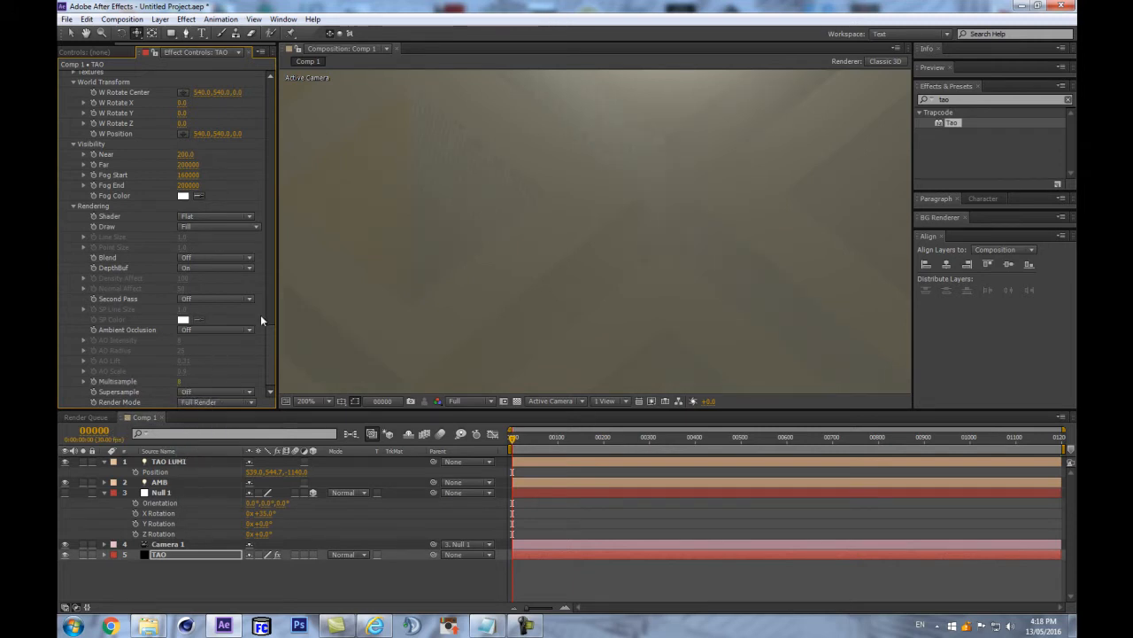
Turn on Ambient Occlusion in the TAO rendering settings
{"action": "mouse_move", "coordinate": [270, 345]}
{"action": "left_mouse_down"}
{"action": "mouse_move", "coordinate": [272, 335]}
{"action": "mouse_move", "coordinate": [268, 348]}
{"action": "left_mouse_up"}
{"action": "left_click", "coordinate": [217, 330]}
{"action": "left_click", "coordinate": [203, 353]}
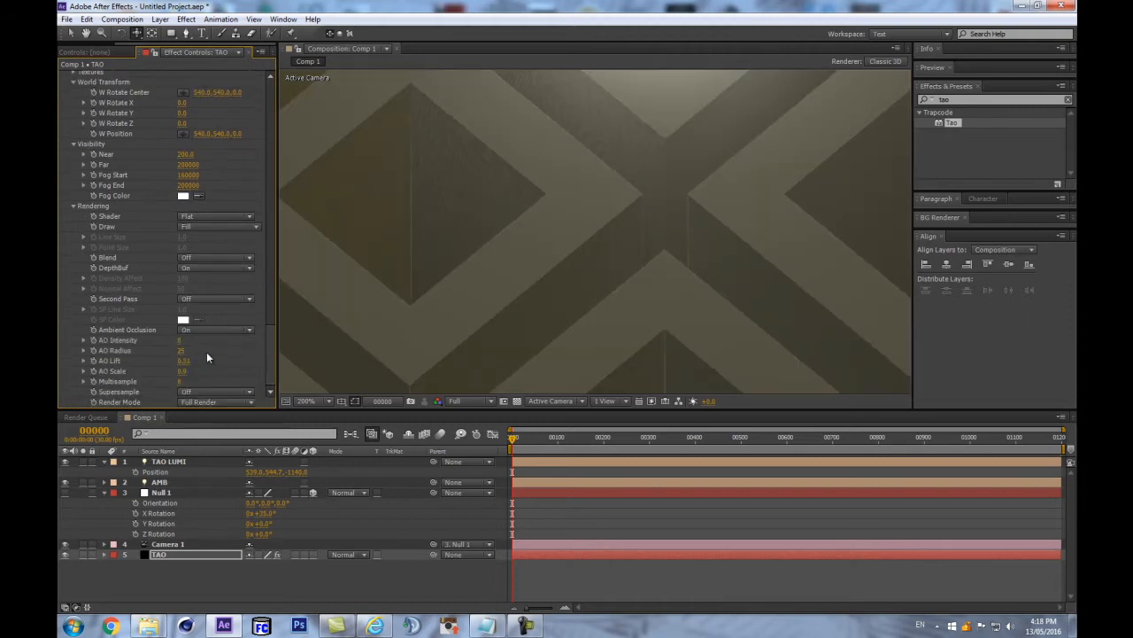
Set Supersample to 16x in the TAO rendering settings and inspect the smoothed edges of the columns
{"action": "scroll", "coordinate": [553, 201], "scroll_direction": "down", "scroll_amount": 2}
{"action": "left_click", "coordinate": [212, 392]}
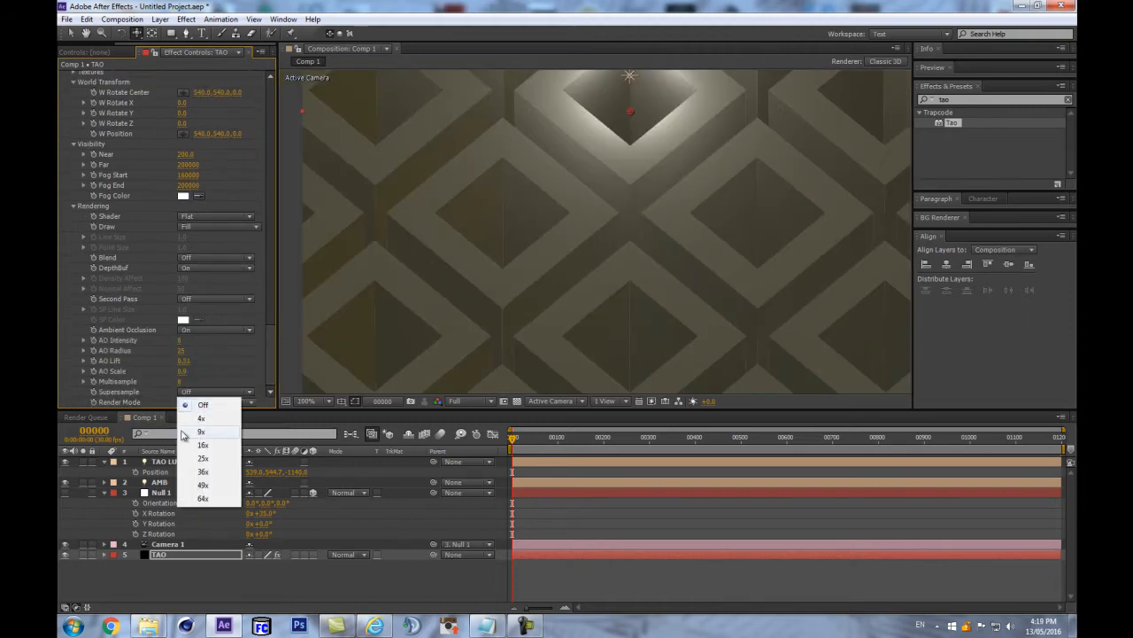
{"action": "left_click", "coordinate": [197, 442]}
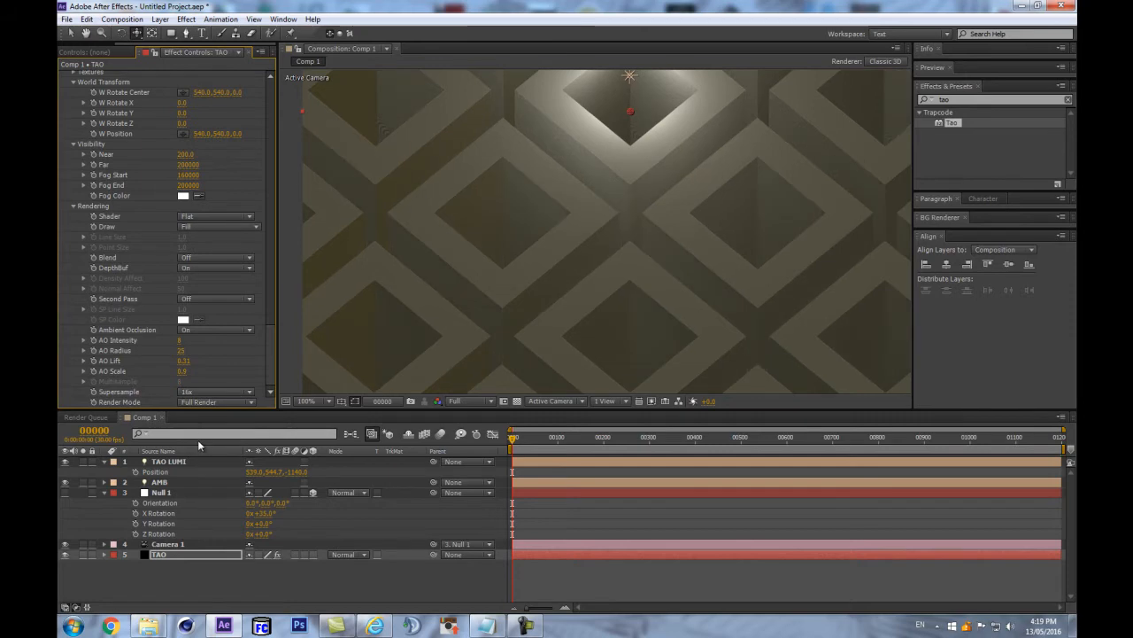
{"action": "scroll", "coordinate": [473, 244], "scroll_direction": "up", "scroll_amount": 2}
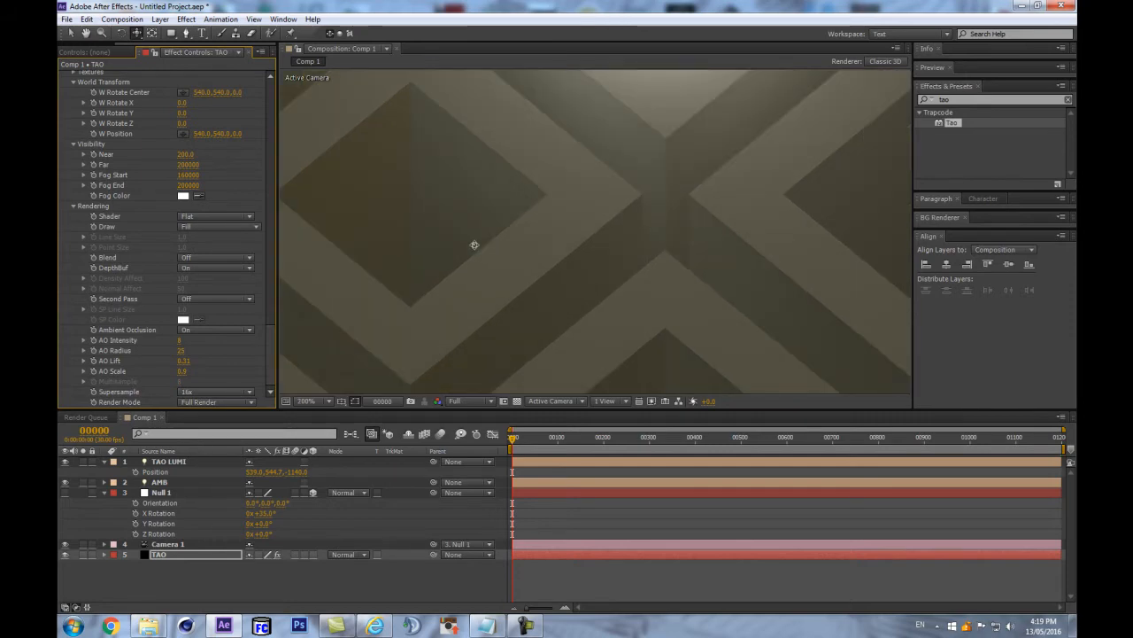
{"action": "scroll", "coordinate": [486, 254], "scroll_direction": "down", "scroll_amount": 3}
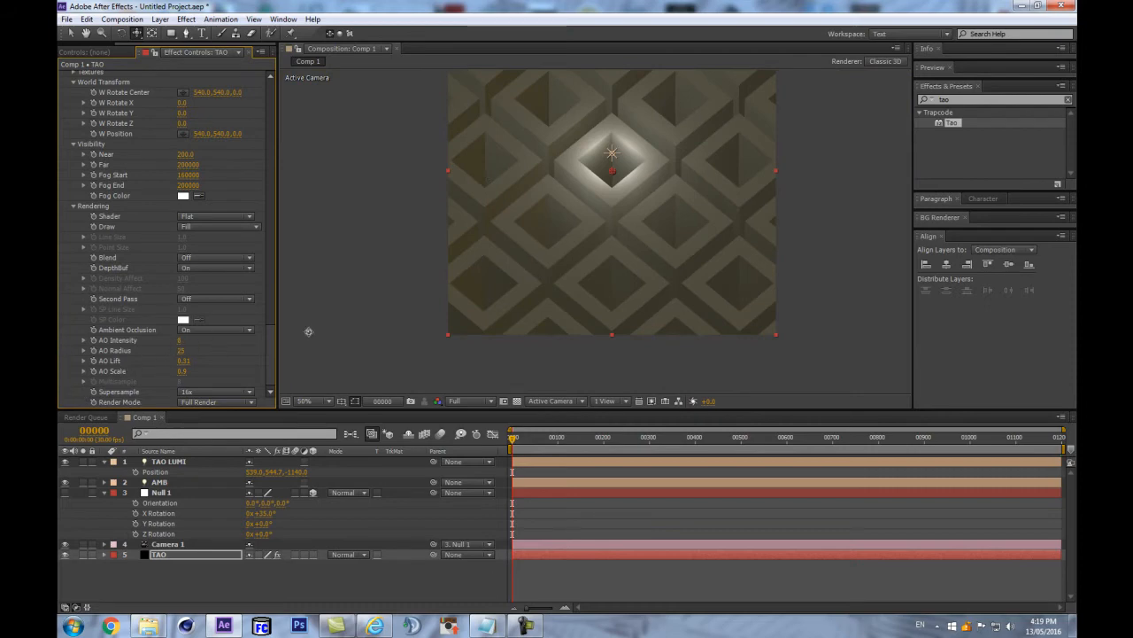
Reset the TAO effect's AO Intensity to its default and check the shading on the columns
{"action": "key", "text": "period"}
{"action": "right_click", "coordinate": [110, 342]}
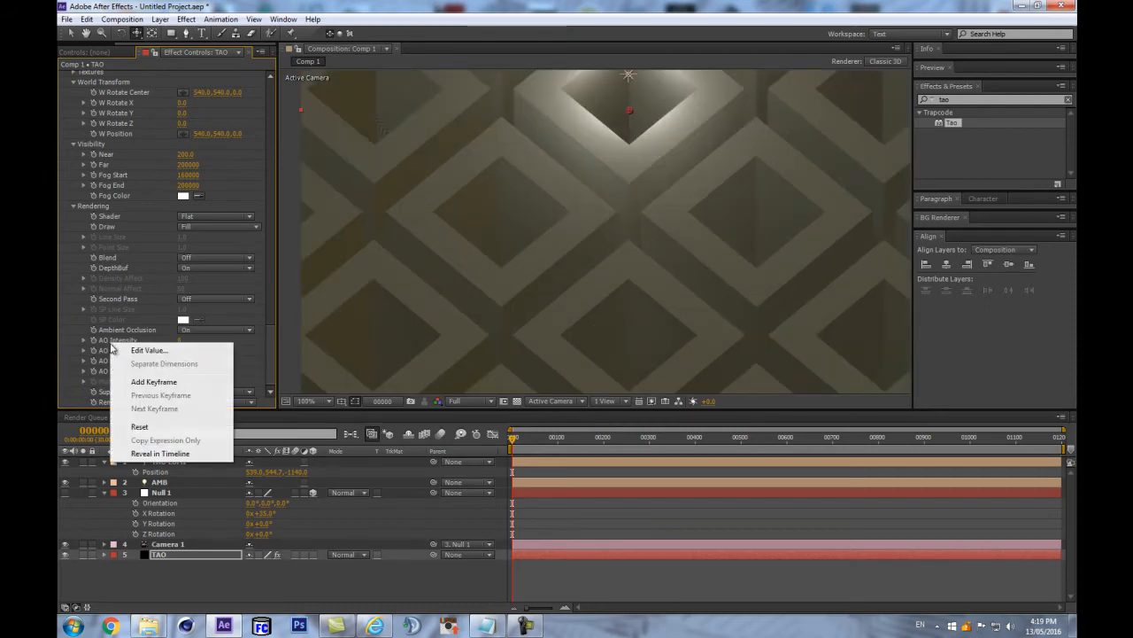
{"action": "left_click", "coordinate": [140, 427]}
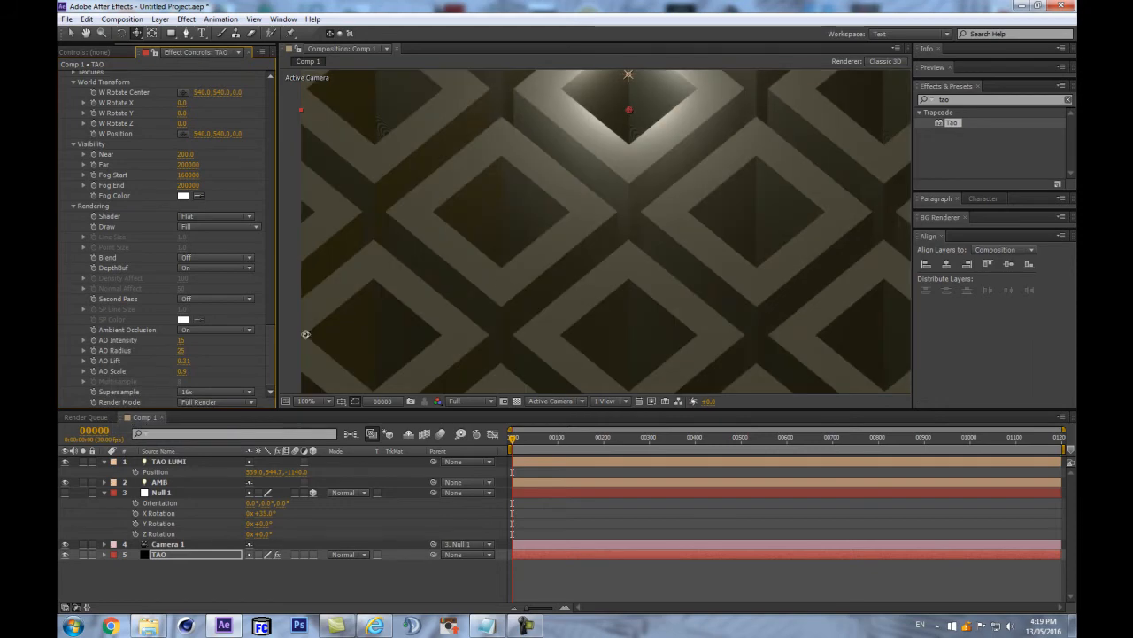
{"action": "key", "text": "comma"}
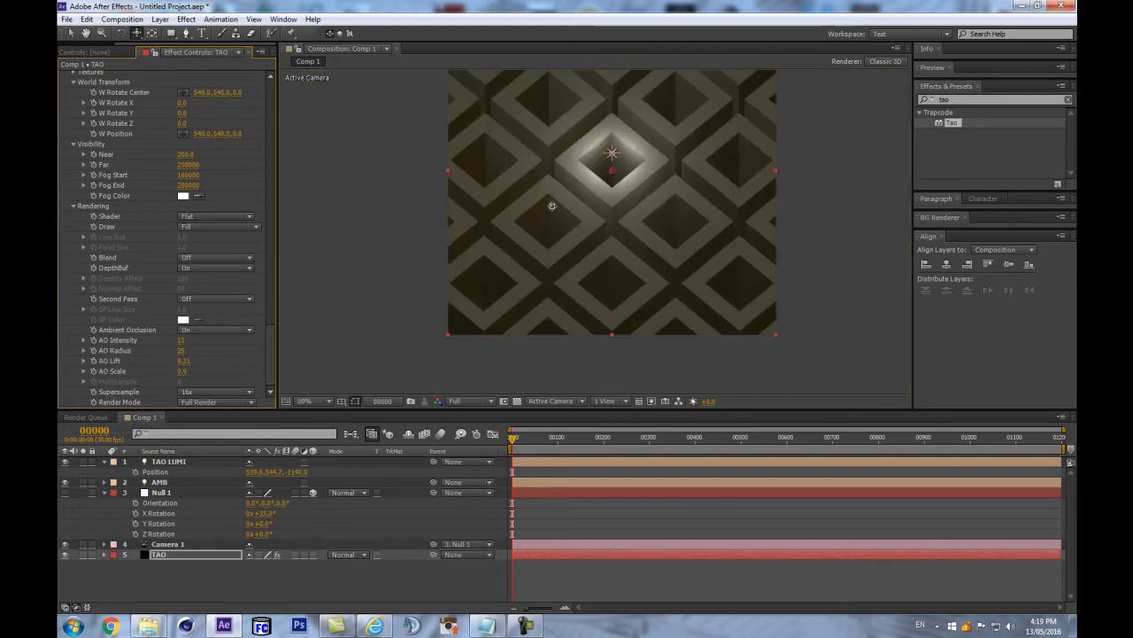
Reposition the TAO LUMI light over the gap between the columns in the composition's upper-right area, adjusting its depth
{"action": "left_click", "coordinate": [169, 462]}
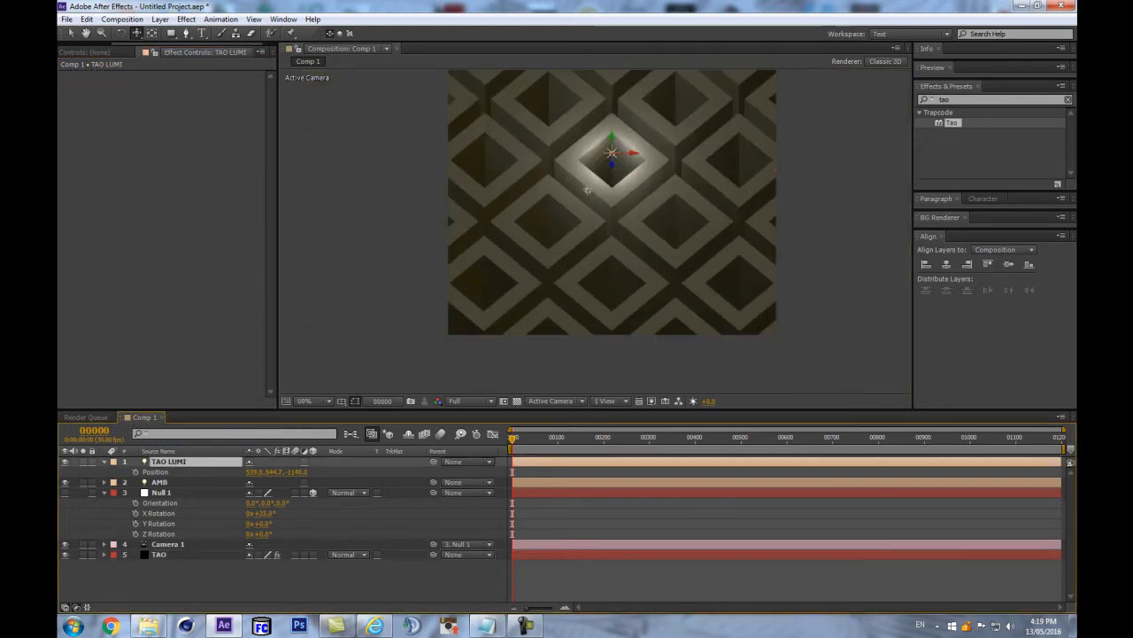
{"action": "key", "text": "space"}
{"action": "left_click_drag", "start_coordinate": [489, 150], "coordinate": [446, 263]}
{"action": "key", "text": "v"}
{"action": "left_click_drag", "start_coordinate": [578, 256], "coordinate": [655, 168]}
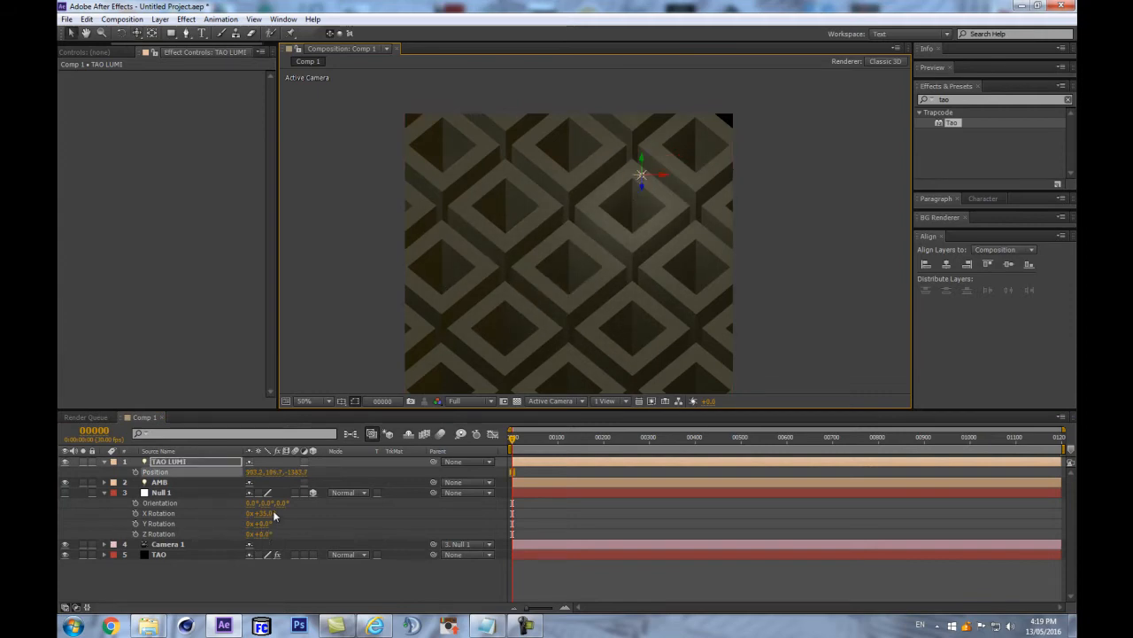
{"action": "left_click_drag", "start_coordinate": [271, 472], "coordinate": [306, 472]}
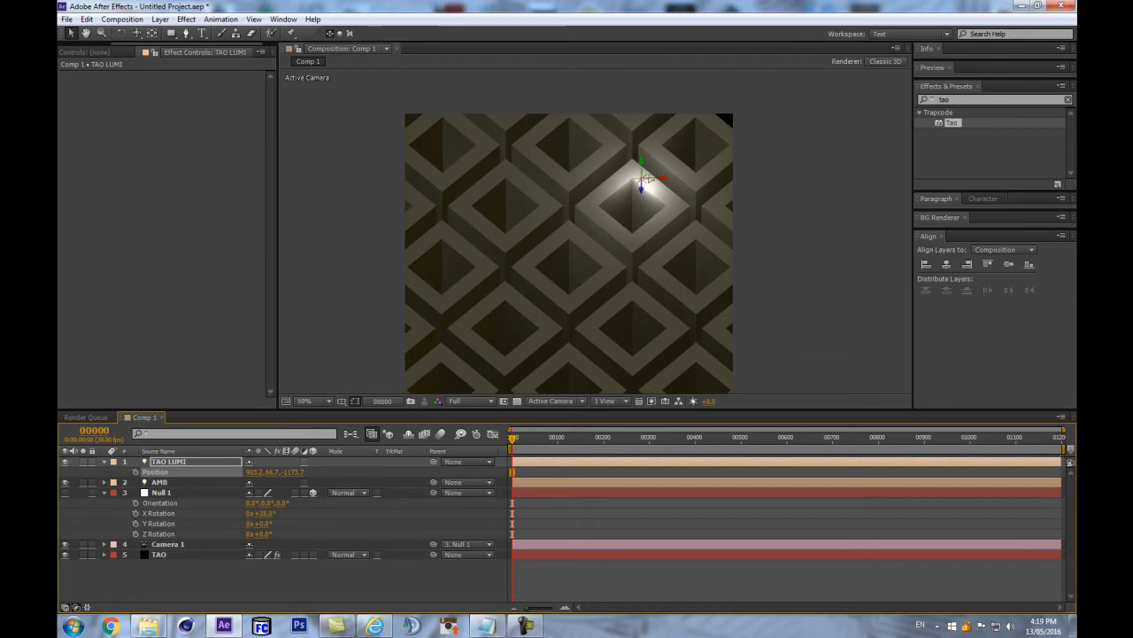
{"action": "mouse_move", "coordinate": [645, 179]}
{"action": "left_mouse_down"}
{"action": "mouse_move", "coordinate": [657, 162]}
{"action": "mouse_move", "coordinate": [634, 155]}
{"action": "mouse_move", "coordinate": [650, 161]}
{"action": "left_mouse_up"}
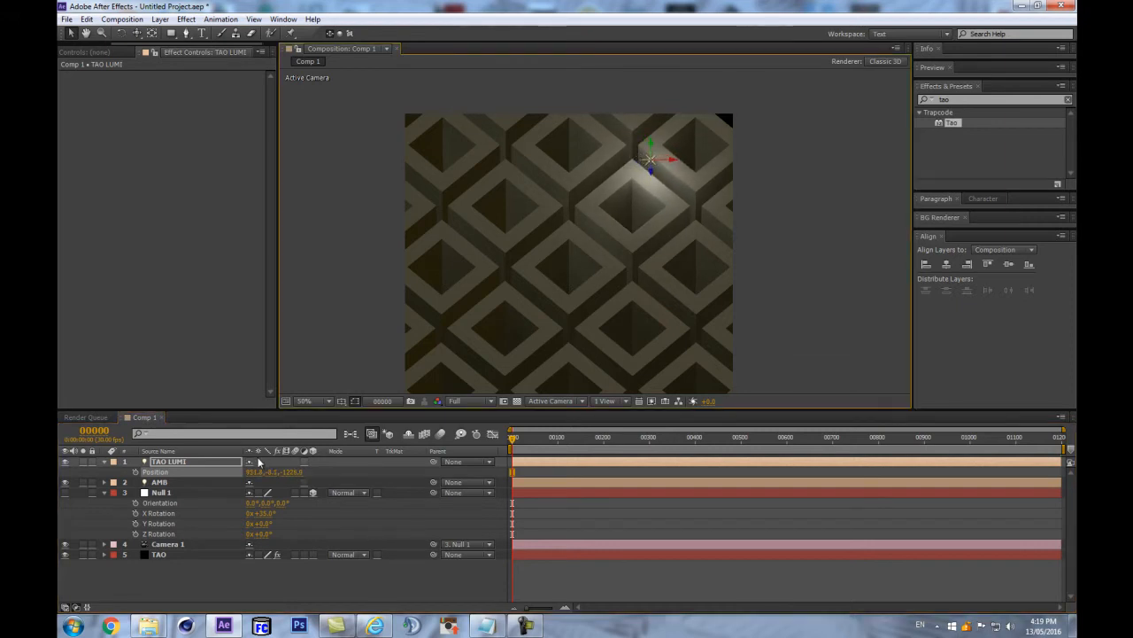
Increase the TAO LUMI light's Radius to 137 in its Light Options
{"action": "key", "text": "a"}
{"action": "key", "text": "a"}
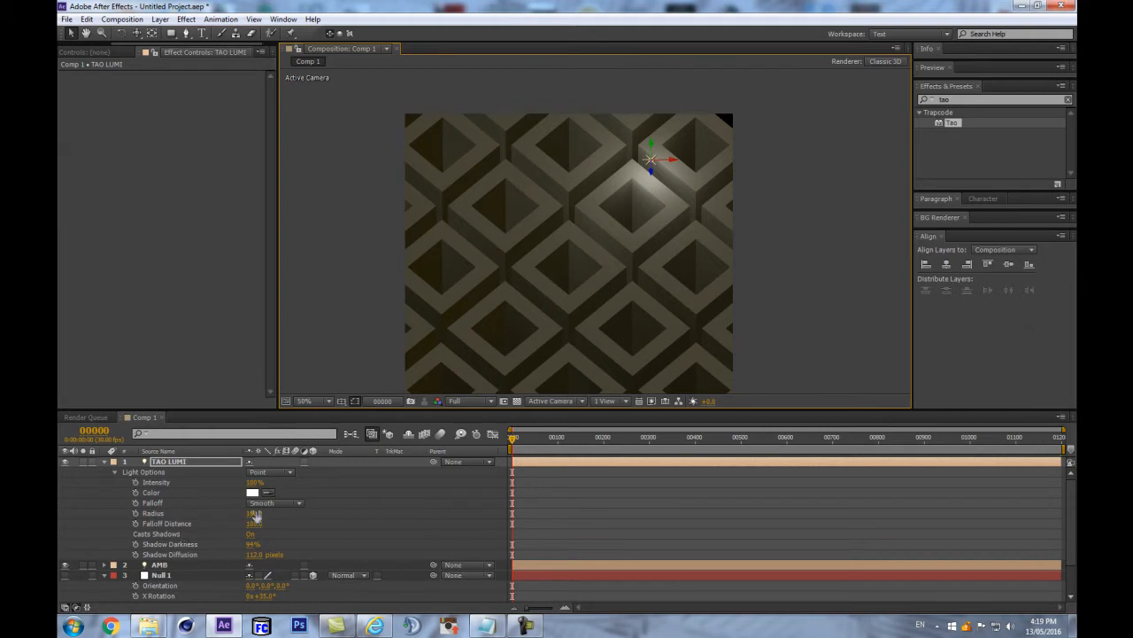
{"action": "left_click_drag", "start_coordinate": [254, 513], "coordinate": [276, 508]}
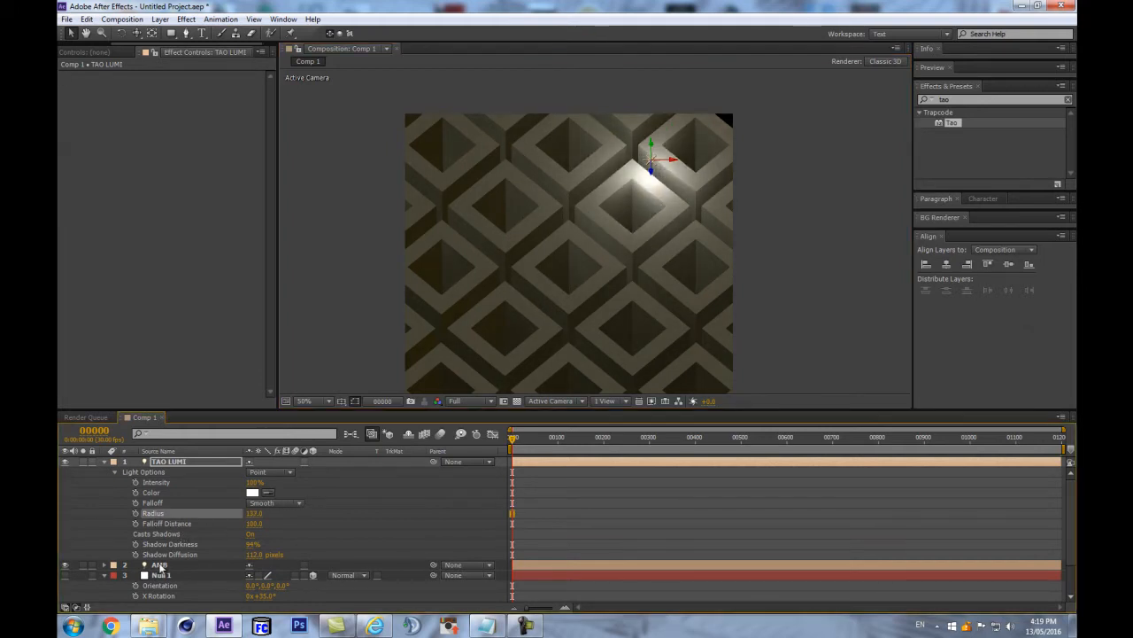
Enable Include TAO LUMI Lights in the TAO layer's Material & Lighting settings
{"action": "scroll", "coordinate": [154, 571], "scroll_direction": "down", "scroll_amount": 2}
{"action": "left_click", "coordinate": [160, 596]}
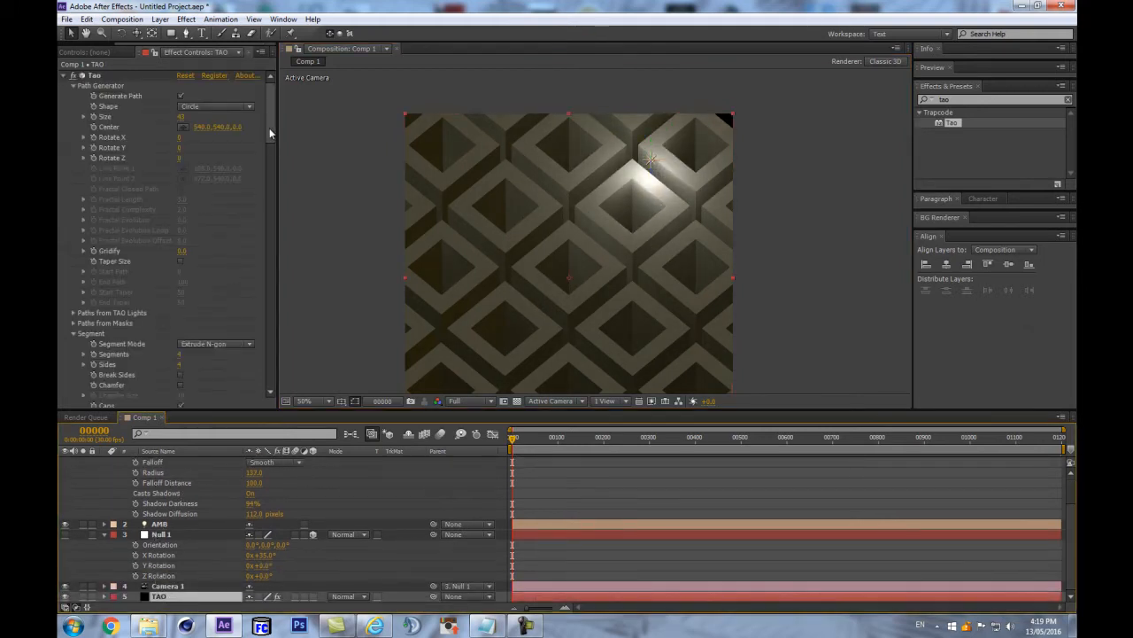
{"action": "left_click_drag", "start_coordinate": [270, 128], "coordinate": [258, 301]}
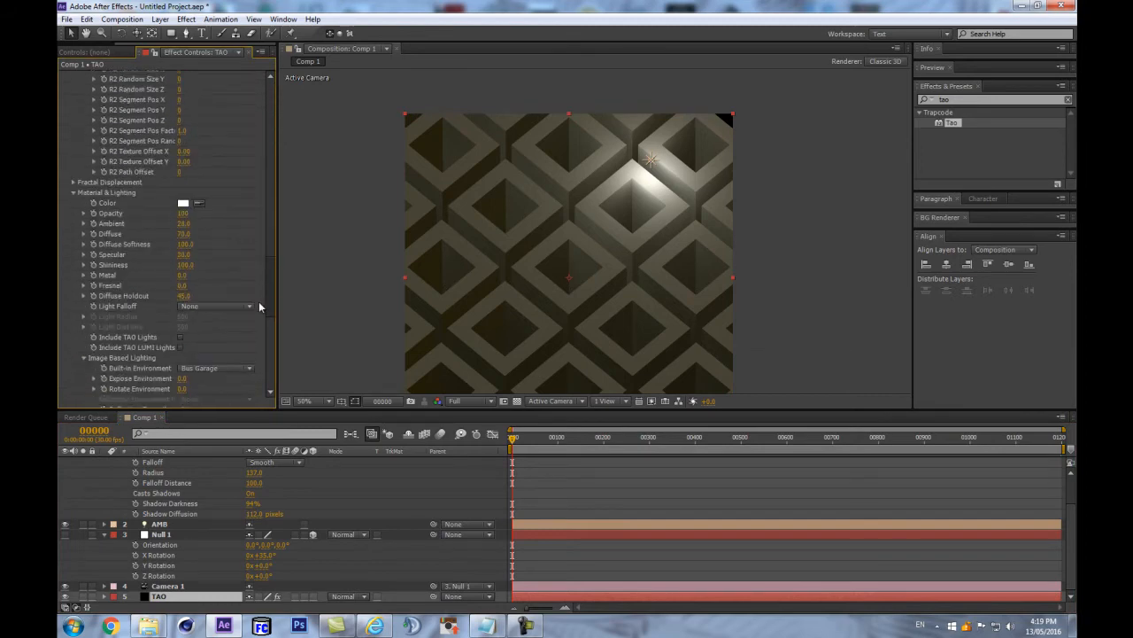
{"action": "scroll", "coordinate": [259, 301], "scroll_direction": "down", "scroll_amount": 3}
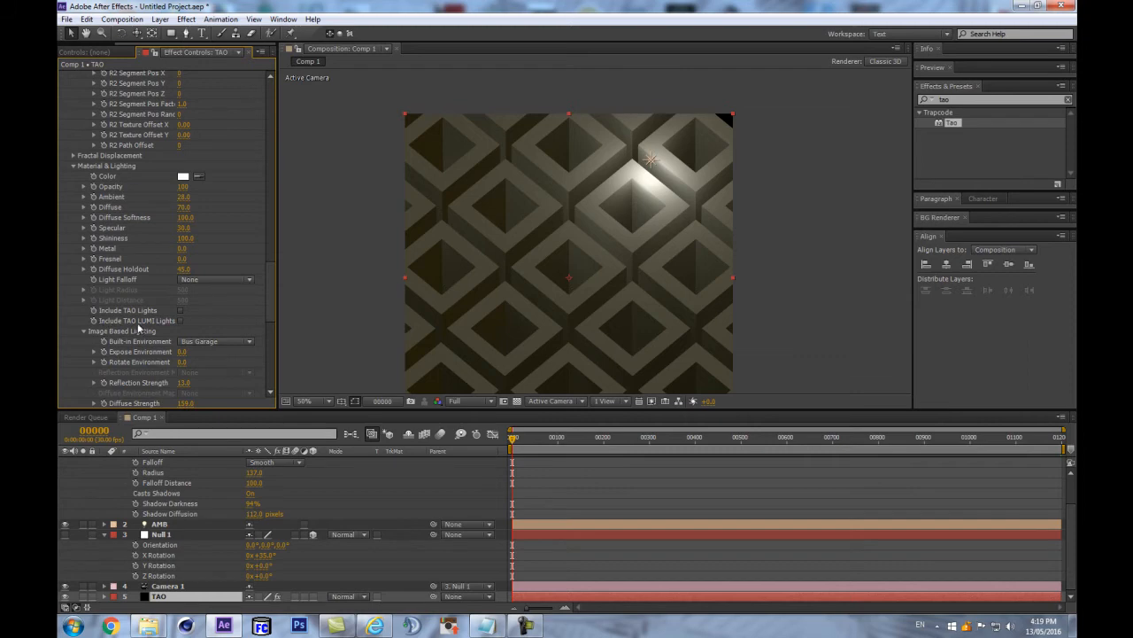
{"action": "left_click", "coordinate": [180, 321]}
Move the TAO LUMI light sideways to the lower tip of the upper-right column's opening
{"action": "left_click", "coordinate": [651, 161]}
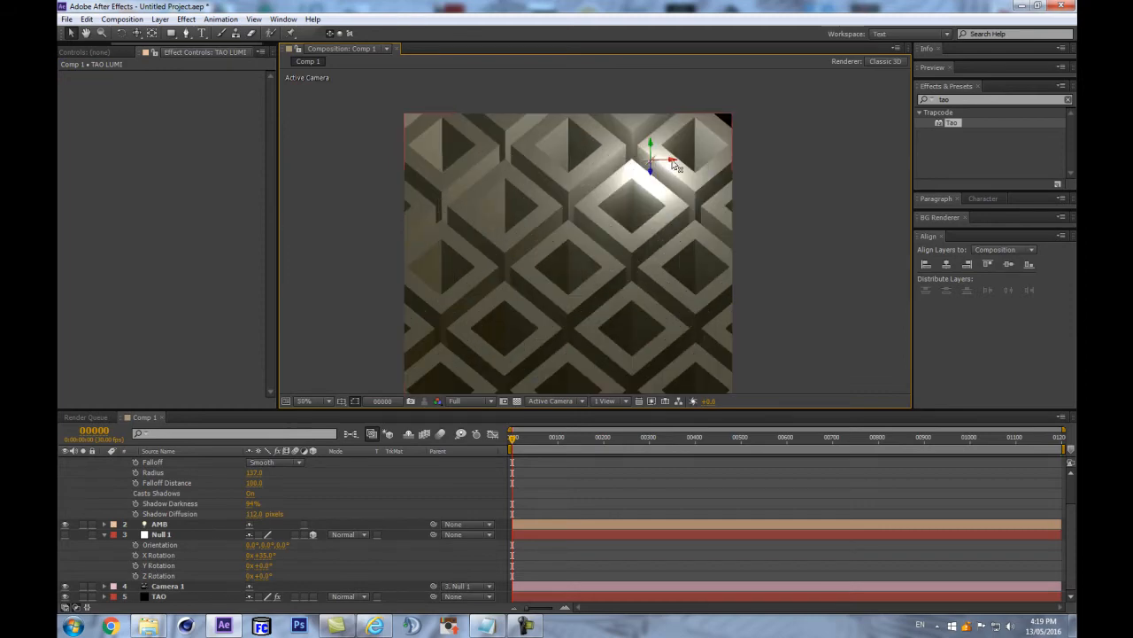
{"action": "mouse_move", "coordinate": [674, 166]}
{"action": "left_mouse_down"}
{"action": "mouse_move", "coordinate": [783, 148]}
{"action": "mouse_move", "coordinate": [739, 154]}
{"action": "mouse_move", "coordinate": [697, 187]}
{"action": "mouse_move", "coordinate": [696, 160]}
{"action": "left_mouse_up"}
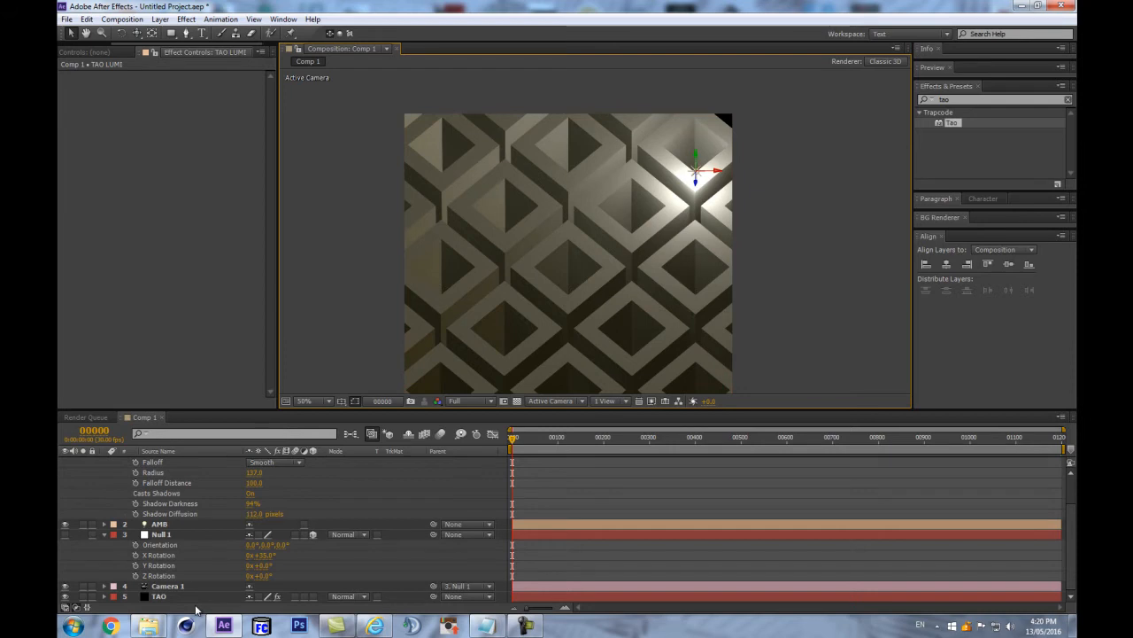
Add a second white Point light named TAO LUMI with 100% Intensity, Smooth falloff and a Radius of 100
{"action": "key", "text": "ctrl+alt+shift+l"}
{"action": "type", "text": "TAO "}
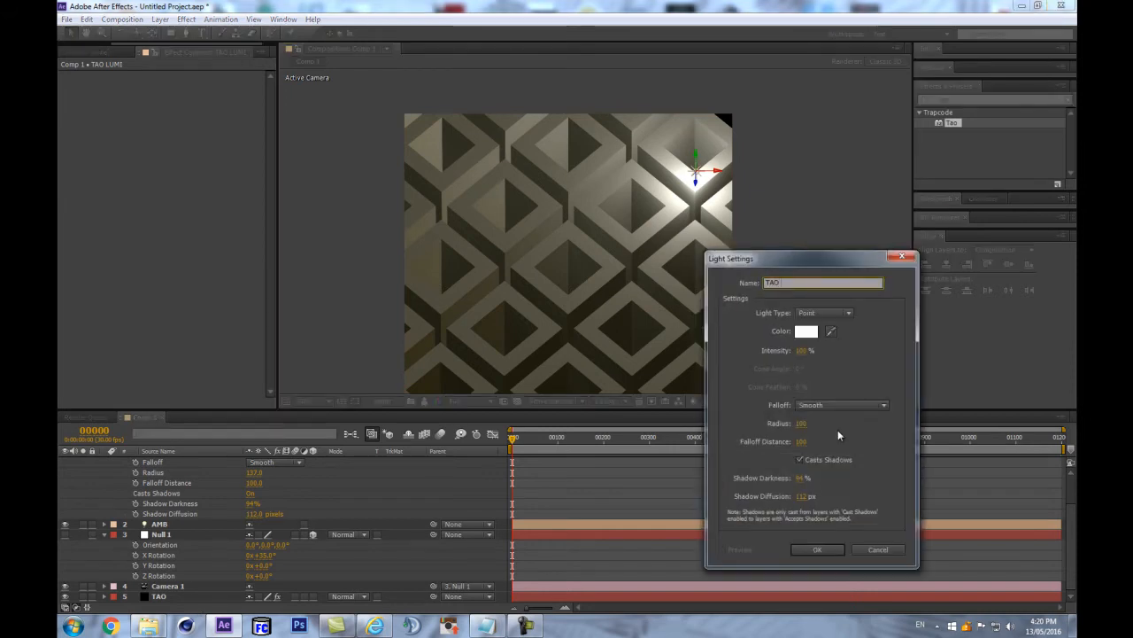
{"action": "type", "text": "LUMI"}
{"action": "left_click", "coordinate": [814, 549]}
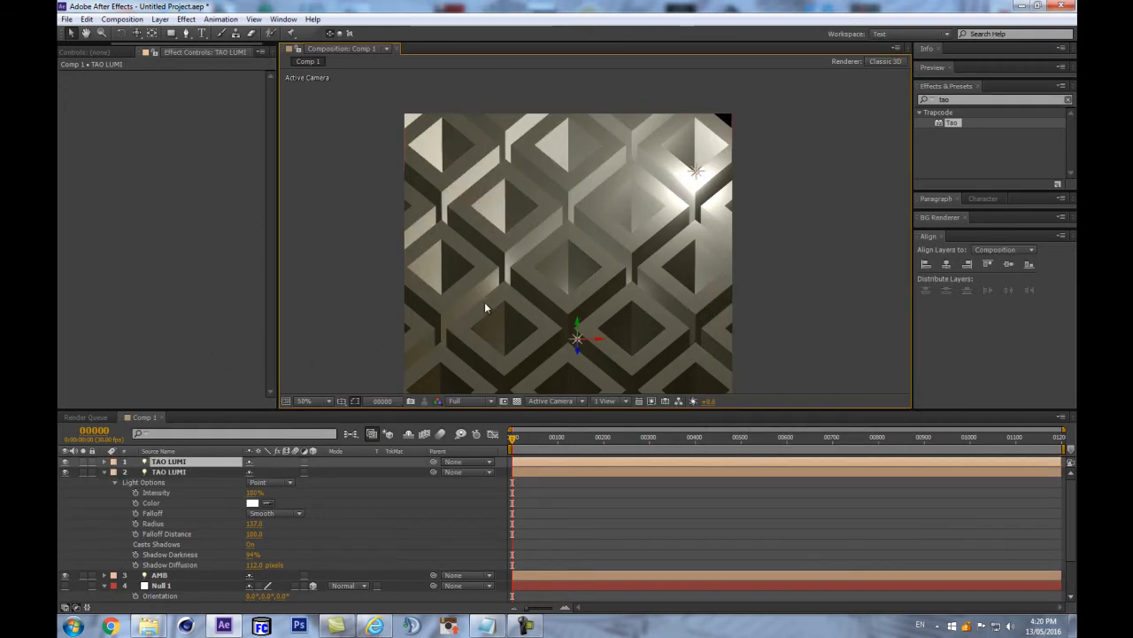
Move the second TAO LUMI light to the lower part of the composition's left edge, adjusting its depth to about -1015
{"action": "left_click_drag", "start_coordinate": [470, 344], "coordinate": [353, 374]}
{"action": "scroll", "coordinate": [457, 299], "scroll_direction": "down", "scroll_amount": 2}
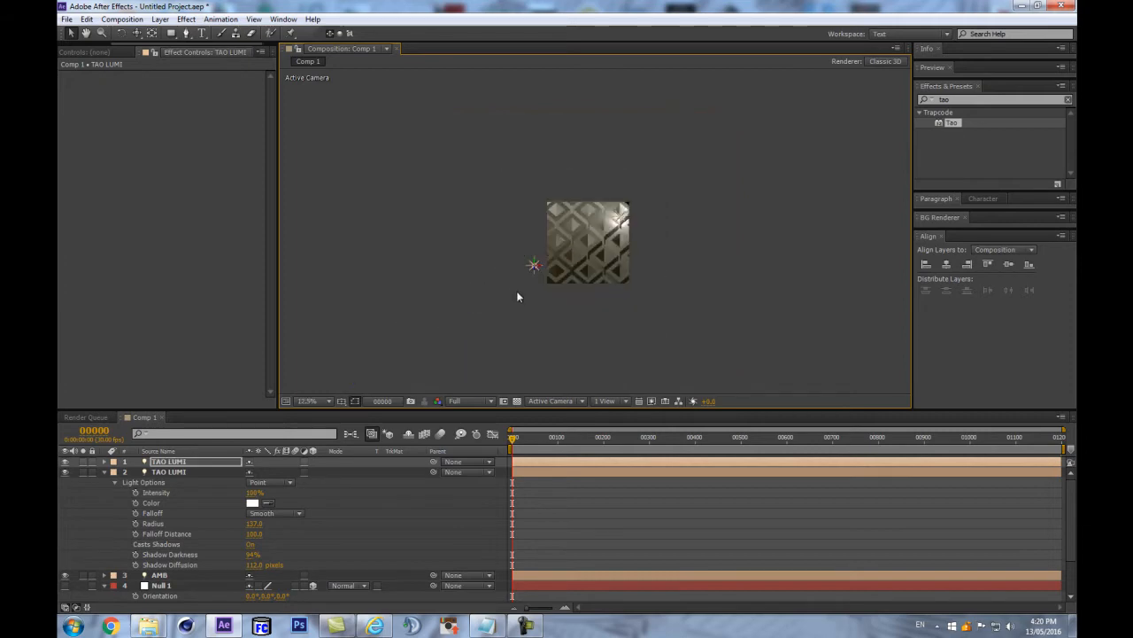
{"action": "key", "text": "period"}
{"action": "left_click_drag", "start_coordinate": [472, 299], "coordinate": [470, 363]}
{"action": "key", "text": "p"}
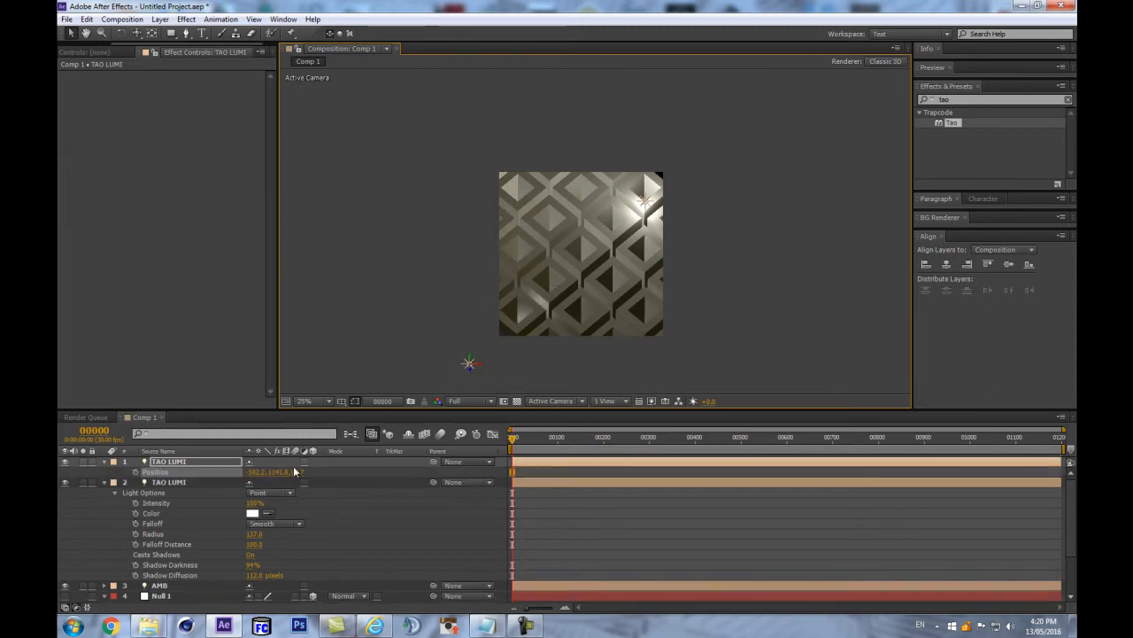
{"action": "left_click_drag", "start_coordinate": [273, 473], "coordinate": [244, 492]}
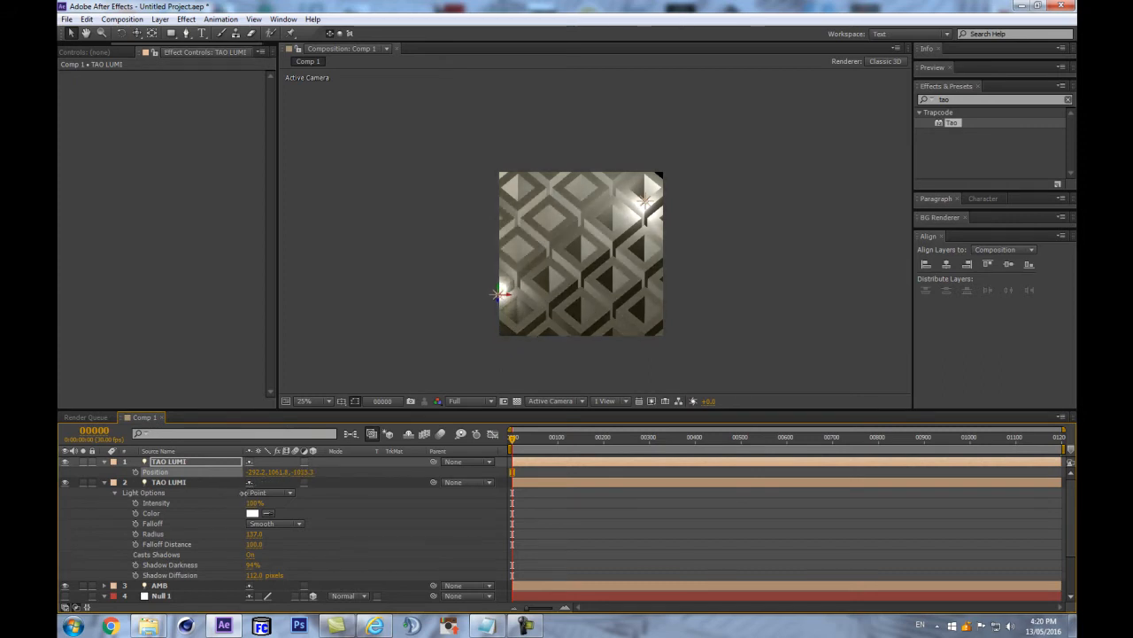
Place the second TAO LUMI light inside the lower-left column's opening, at about -89, 1238, -912
{"action": "key", "text": "period"}
{"action": "left_click_drag", "start_coordinate": [328, 328], "coordinate": [335, 195]}
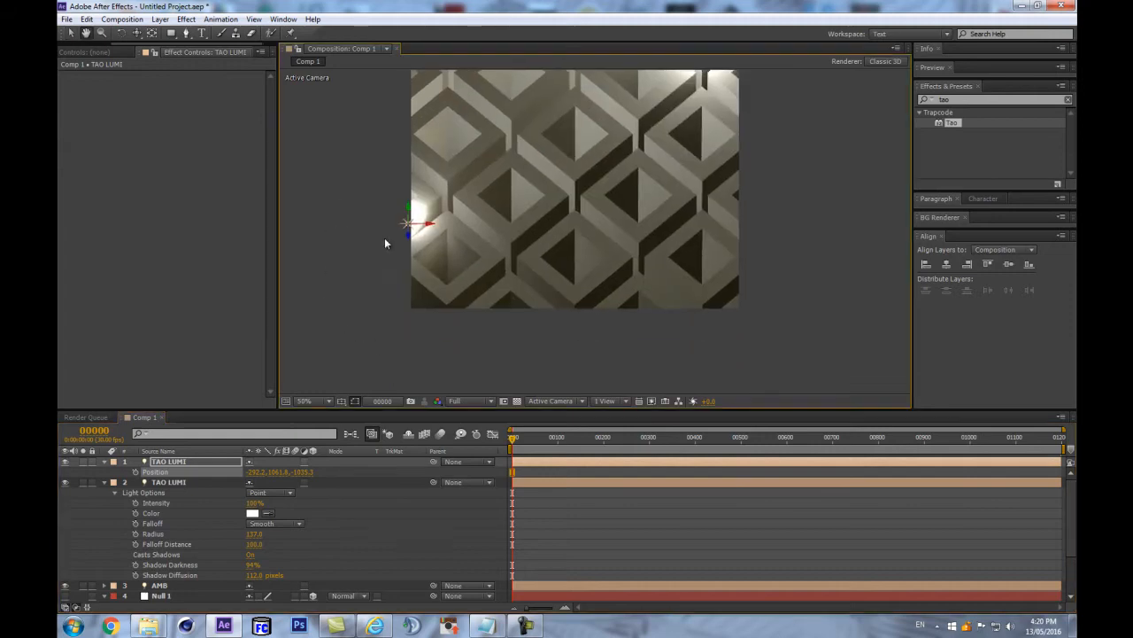
{"action": "left_click_drag", "start_coordinate": [404, 222], "coordinate": [447, 268]}
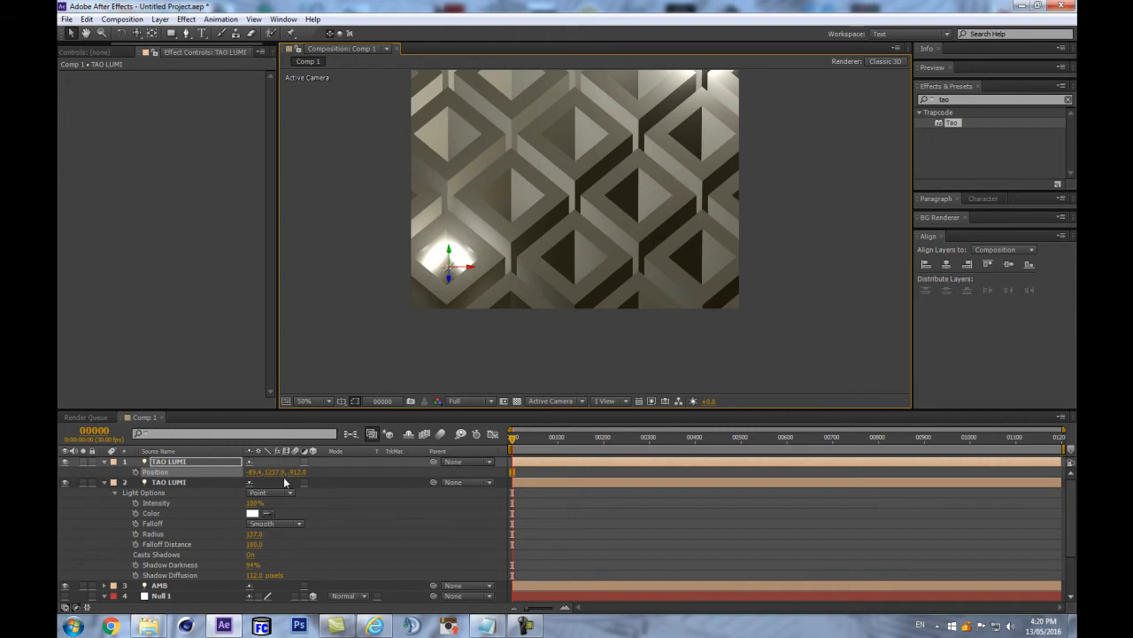
{"action": "left_click_drag", "start_coordinate": [476, 259], "coordinate": [469, 331]}
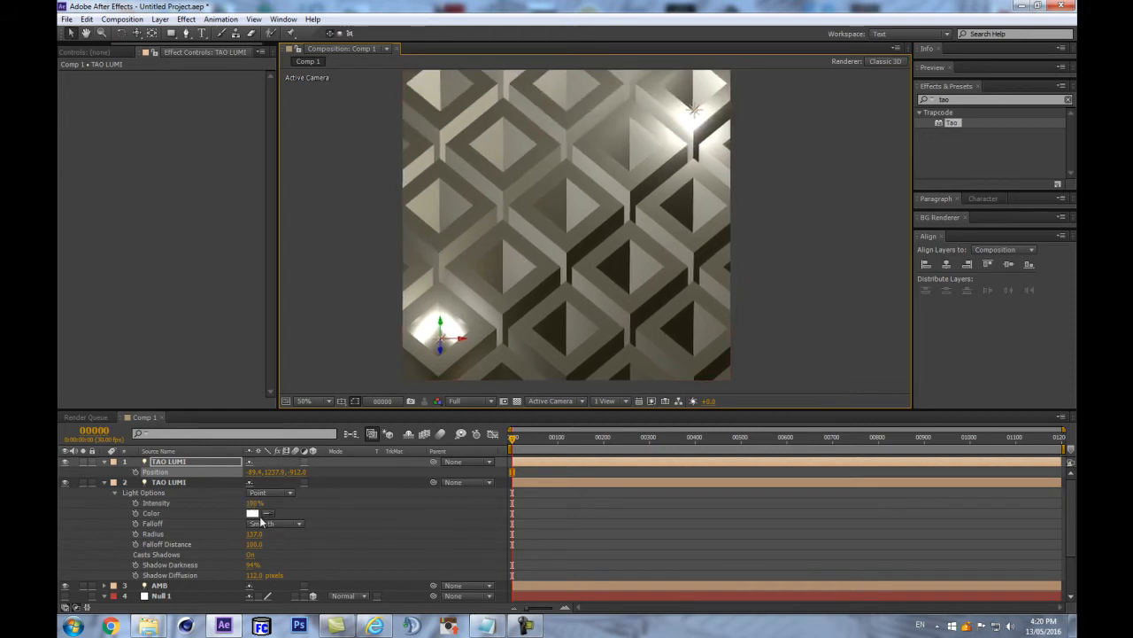
Show the second TAO LUMI light's Light Options and reduce its Radius to 39
{"action": "left_click_drag", "start_coordinate": [274, 533], "coordinate": [228, 534]}
{"action": "key", "text": "ctrl+z"}
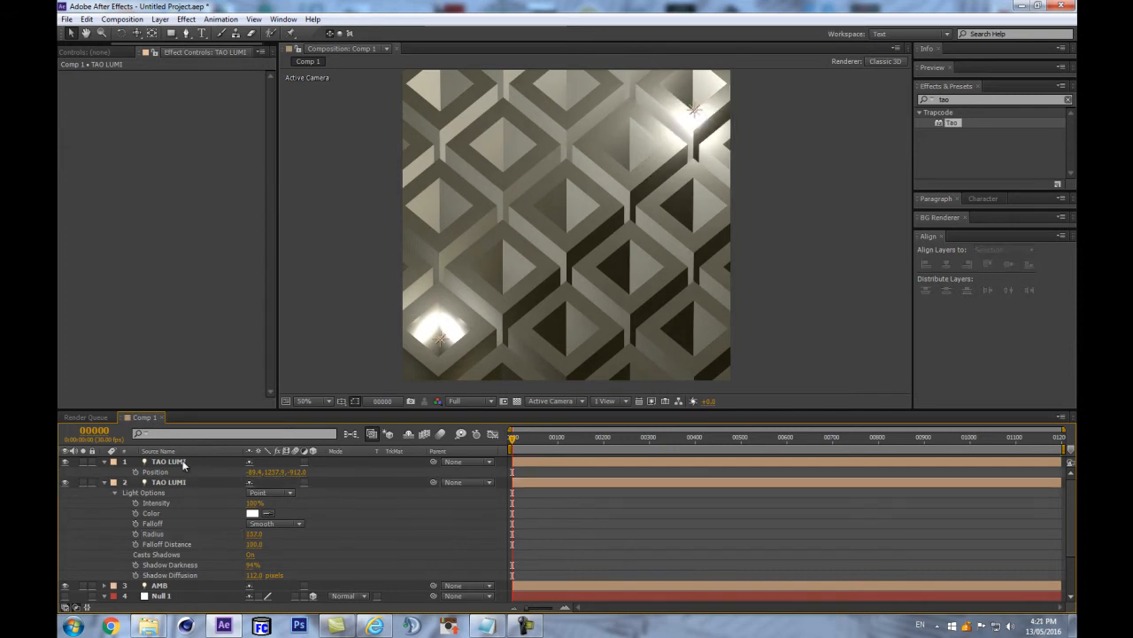
{"action": "left_click", "coordinate": [184, 465]}
{"action": "key", "text": "a"}
{"action": "key", "text": "a"}
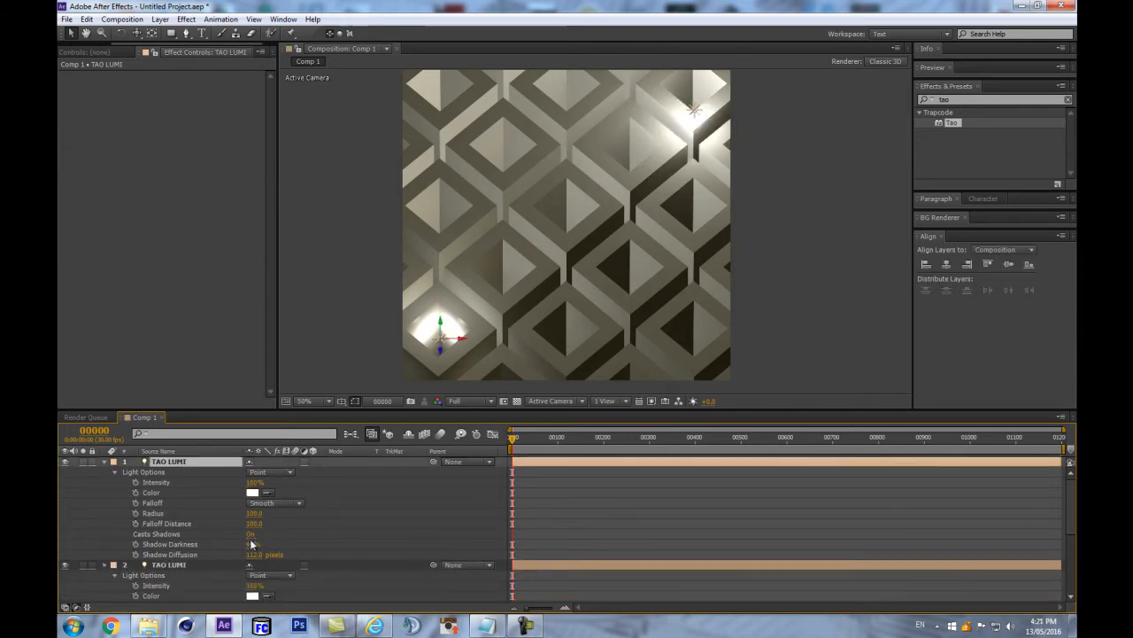
{"action": "left_click_drag", "start_coordinate": [254, 514], "coordinate": [227, 519]}
Move the second TAO LUMI light up to the lower-left column's upper tip and adjust its Radius to about 53 and Intensity to about 78%
{"action": "left_click_drag", "start_coordinate": [442, 324], "coordinate": [442, 220]}
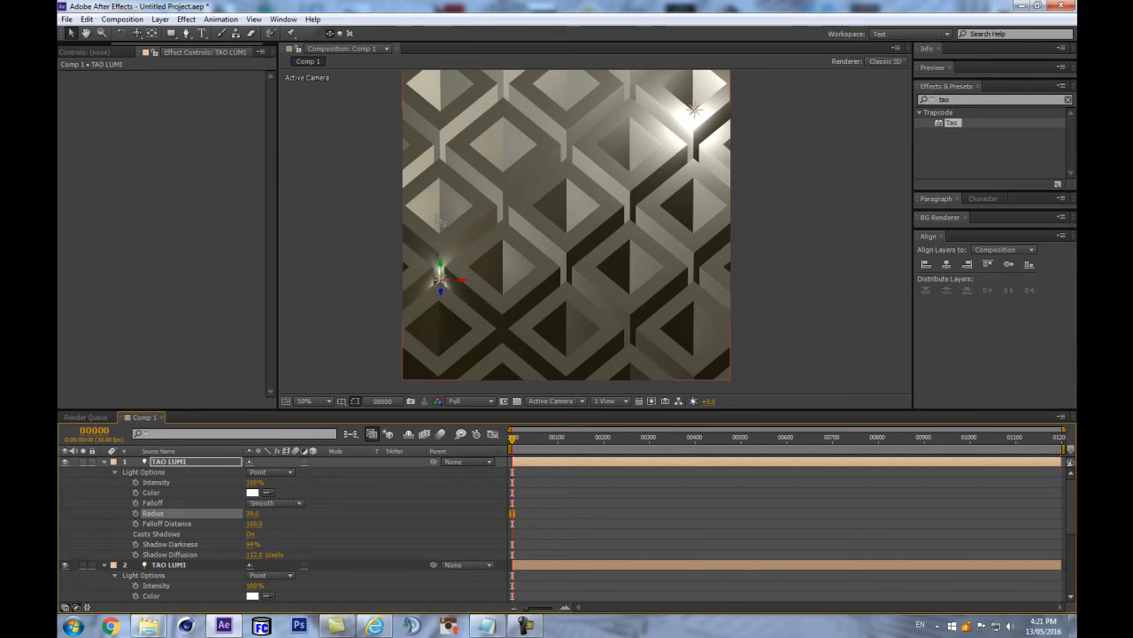
{"action": "left_click", "coordinate": [455, 276]}
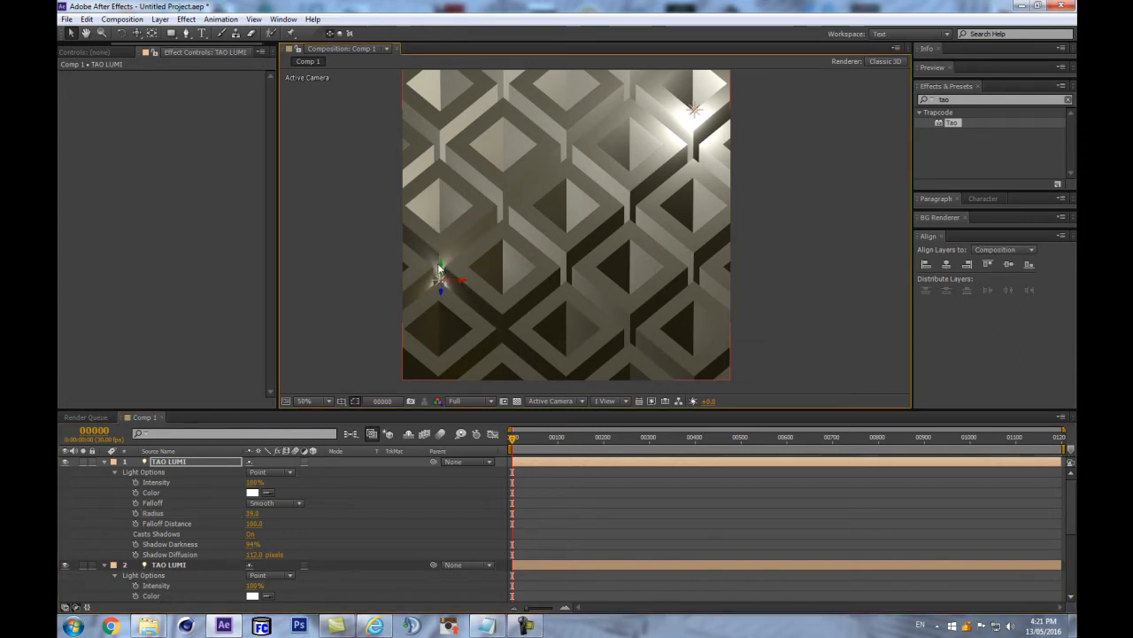
{"action": "left_click_drag", "start_coordinate": [255, 515], "coordinate": [243, 485]}
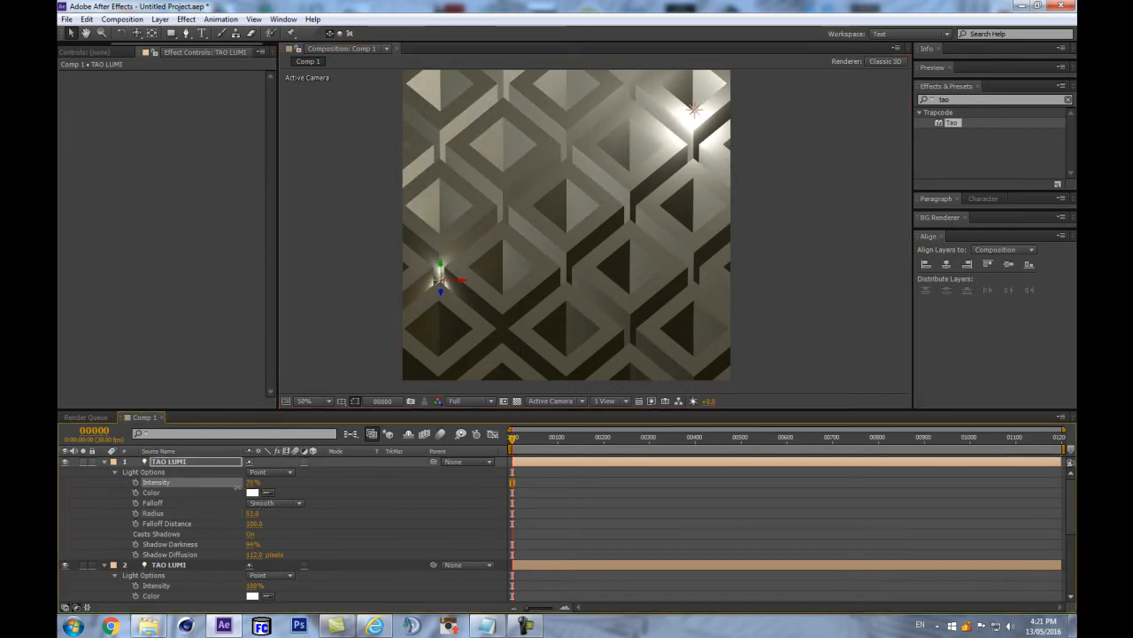
{"action": "scroll", "coordinate": [536, 232], "scroll_direction": "up", "scroll_amount": 3}
{"action": "scroll", "coordinate": [535, 241], "scroll_direction": "down", "scroll_amount": 2}
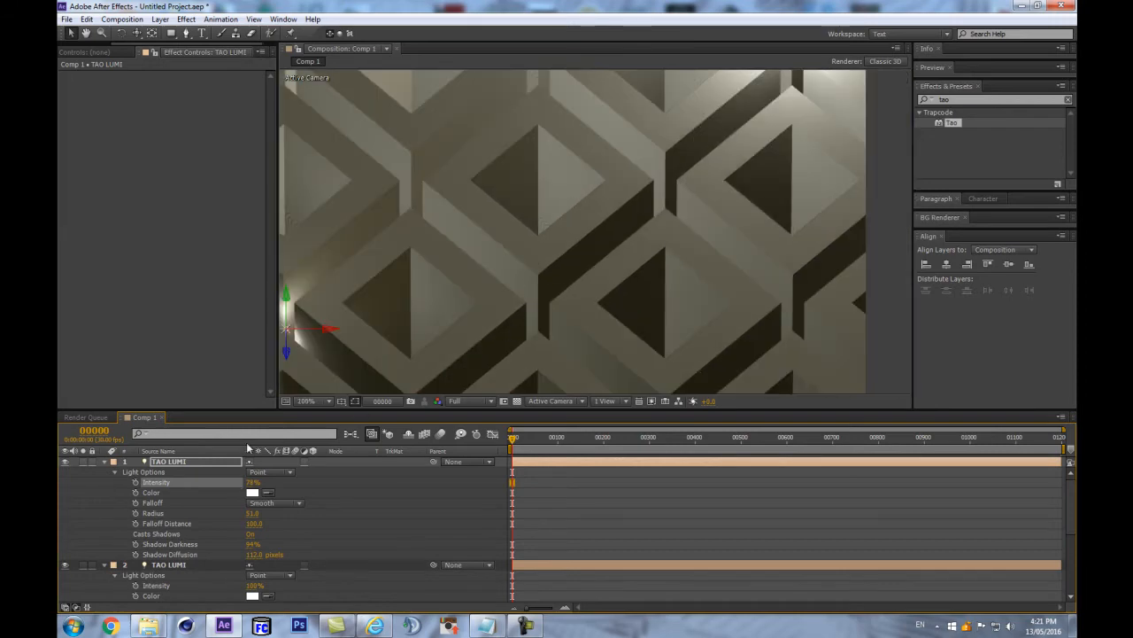
Collapse the properties of all layers in the timeline and select the TAO layer alone
{"action": "key", "text": "ctrl+a"}
{"action": "key", "text": "u"}
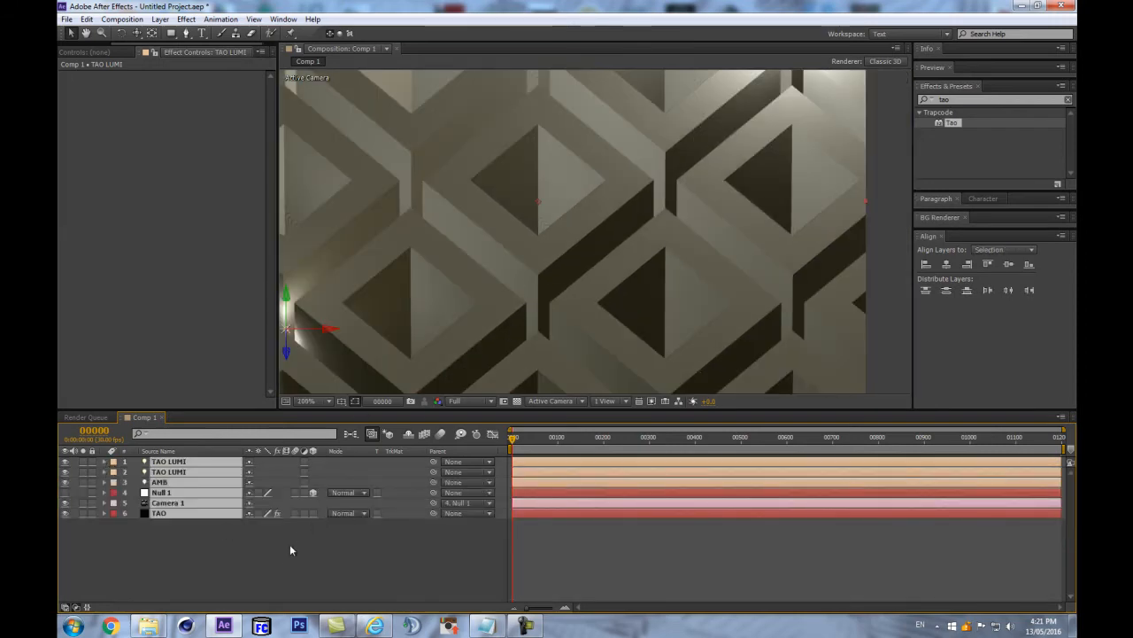
{"action": "left_click", "coordinate": [165, 524]}
{"action": "left_click", "coordinate": [164, 513]}
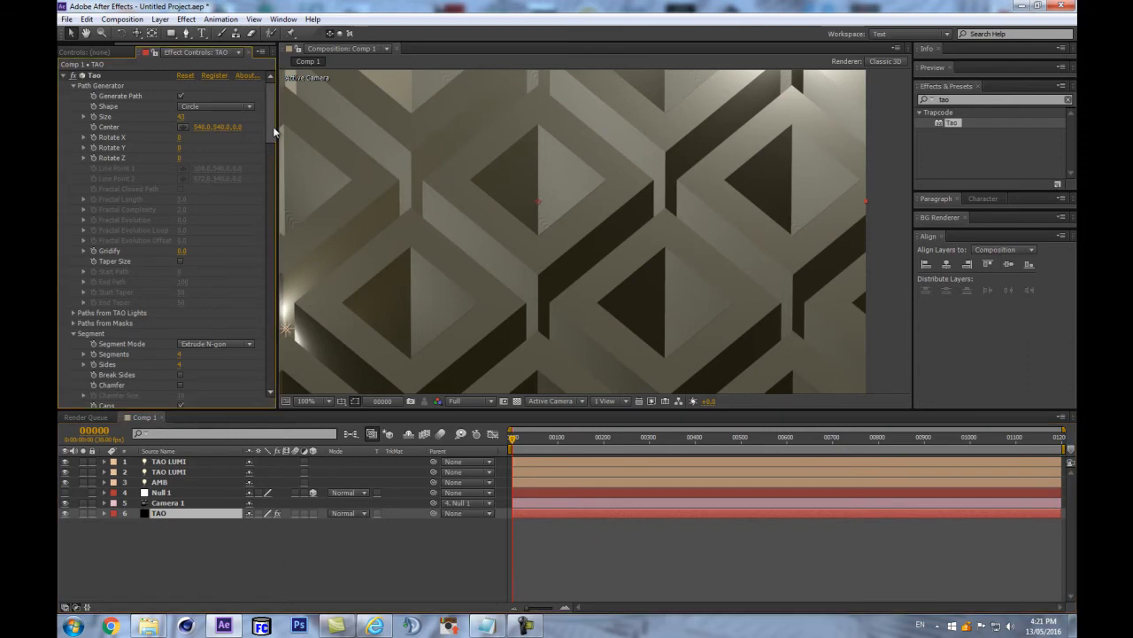
Open the Shader choices in the TAO effect's Rendering settings
{"action": "left_click_drag", "start_coordinate": [273, 131], "coordinate": [335, 352]}
{"action": "key", "text": "period"}
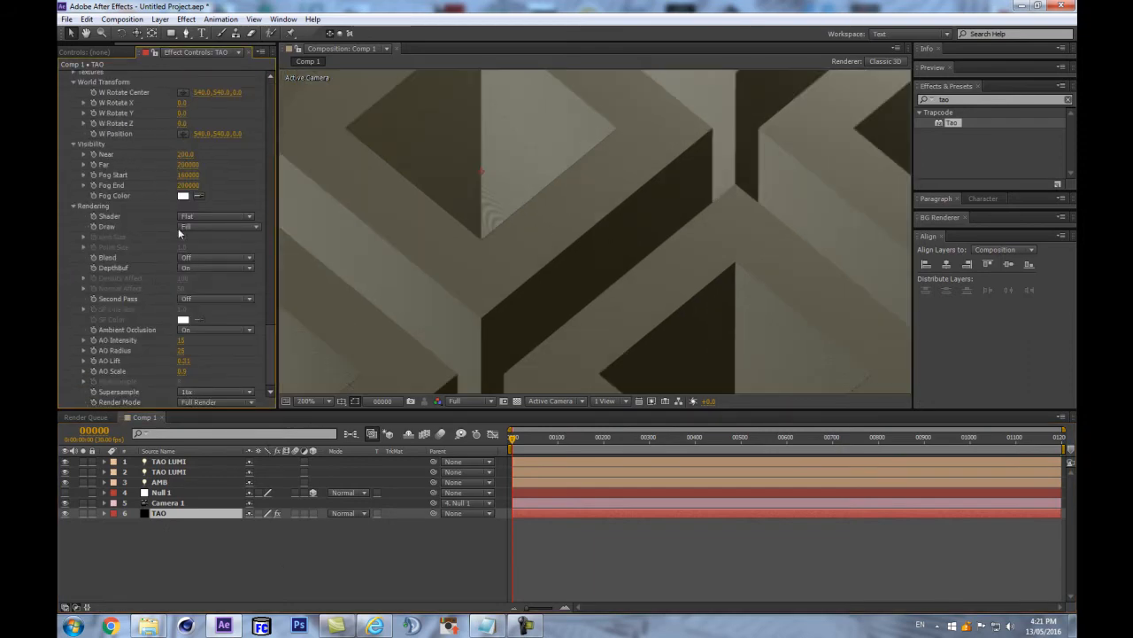
{"action": "scroll", "coordinate": [205, 226], "scroll_direction": "up", "scroll_amount": 12}
{"action": "scroll", "coordinate": [217, 187], "scroll_direction": "down", "scroll_amount": 11}
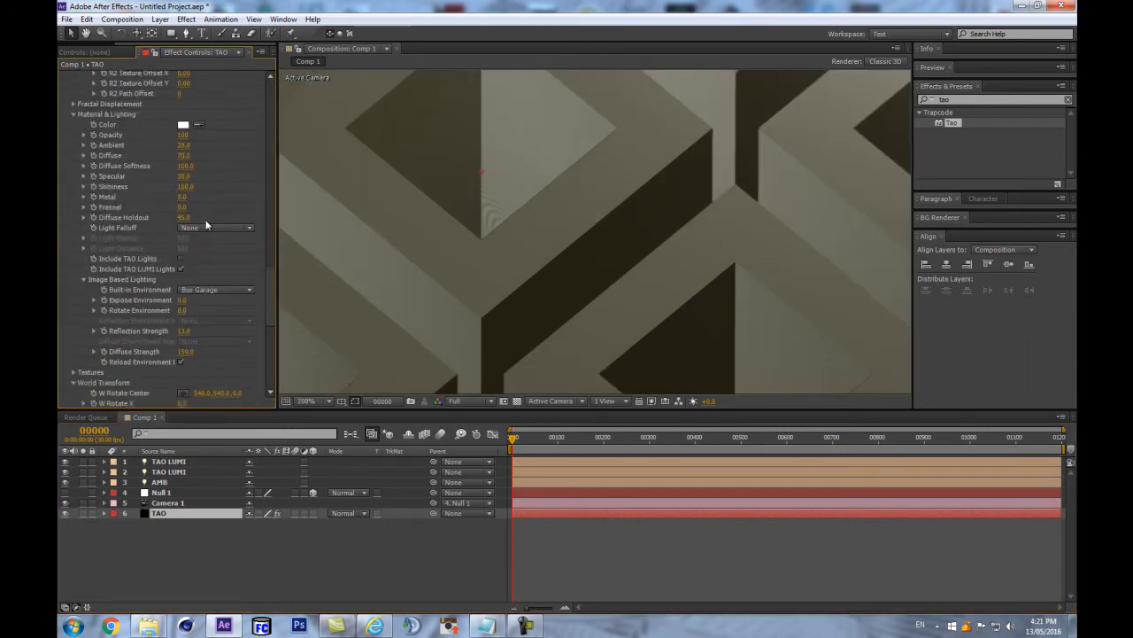
{"action": "left_click", "coordinate": [217, 247]}
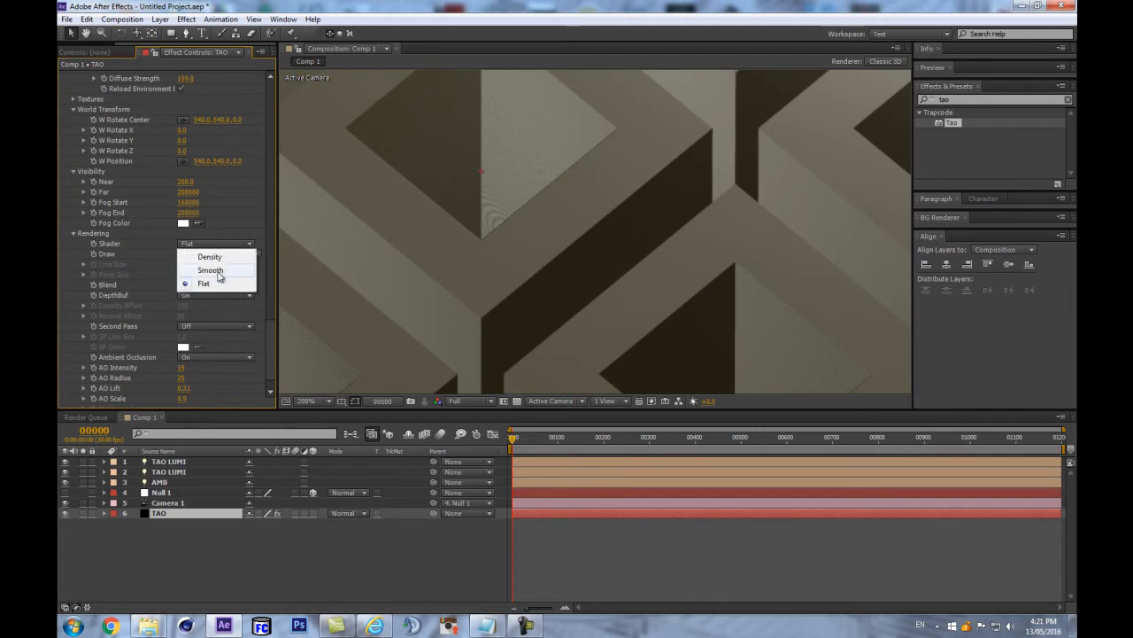
Try the Smooth and Density shaders in the TAO rendering settings and restore Flat
{"action": "left_click", "coordinate": [217, 270]}
{"action": "left_click", "coordinate": [197, 244]}
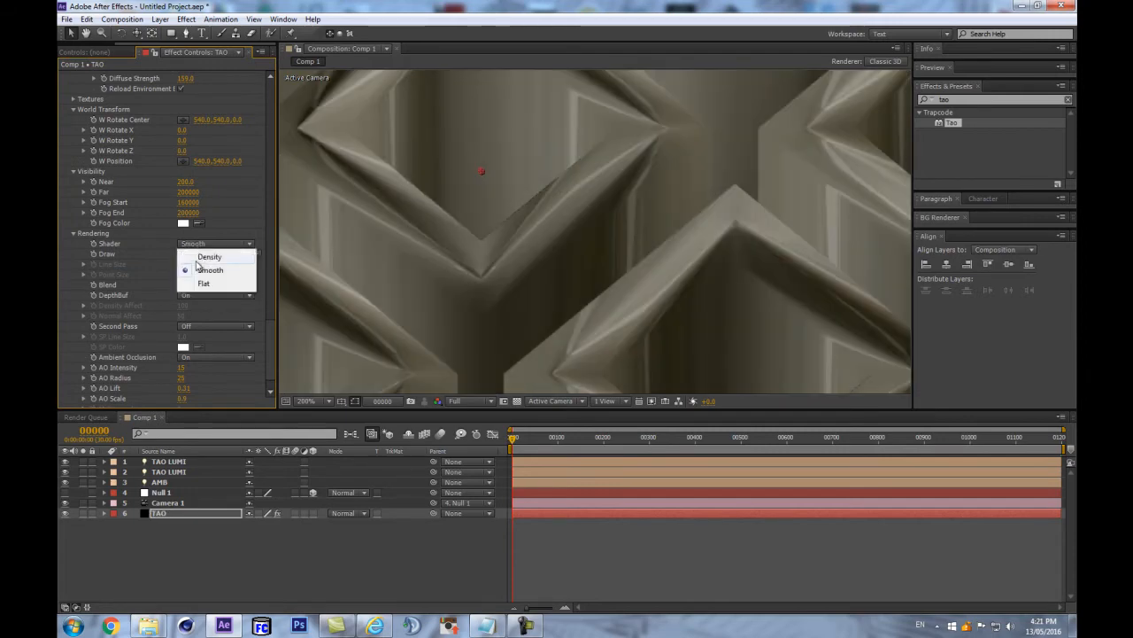
{"action": "left_click", "coordinate": [208, 257]}
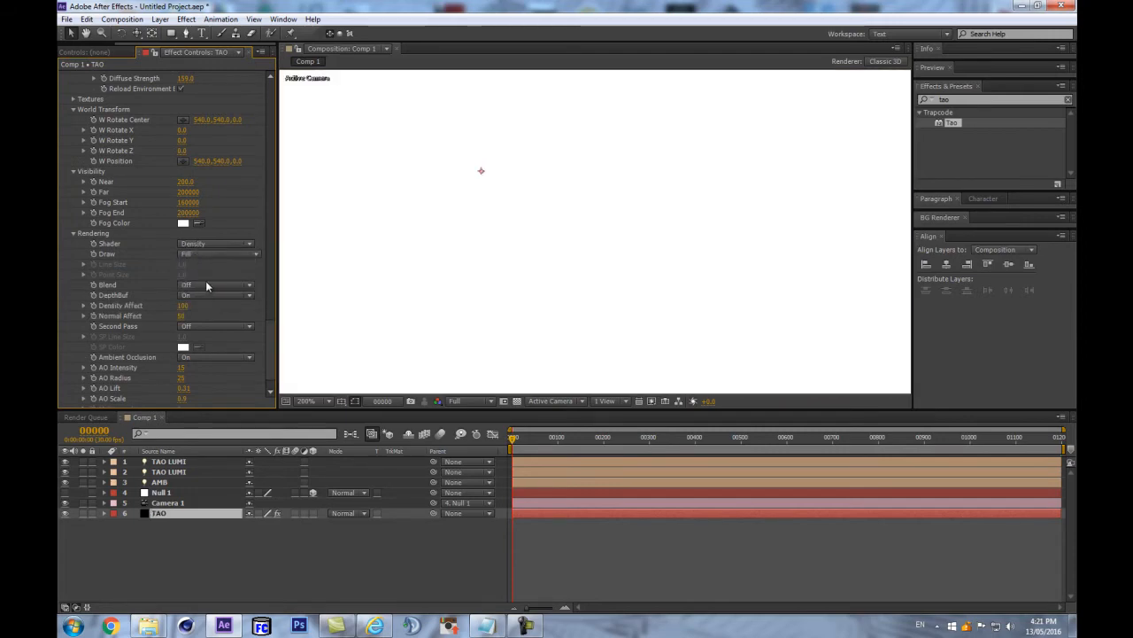
{"action": "left_click", "coordinate": [200, 253]}
{"action": "left_click", "coordinate": [204, 244]}
{"action": "left_click", "coordinate": [214, 286]}
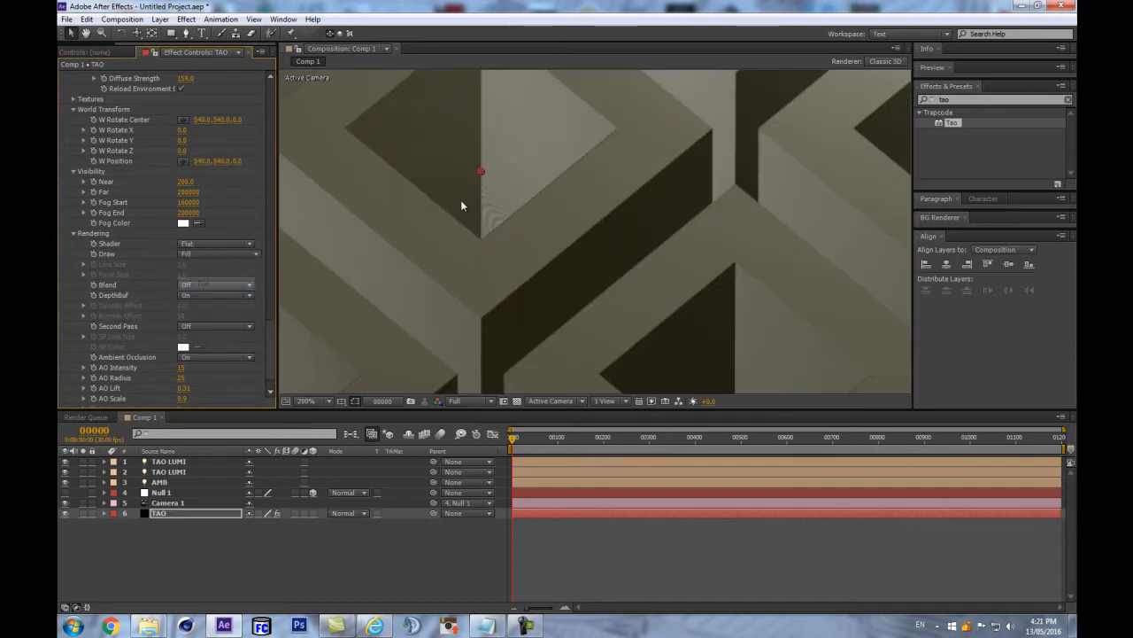
Try turning off Ambient Occlusion in the TAO rendering settings and undo the change
{"action": "scroll", "coordinate": [470, 216], "scroll_direction": "down", "scroll_amount": 1}
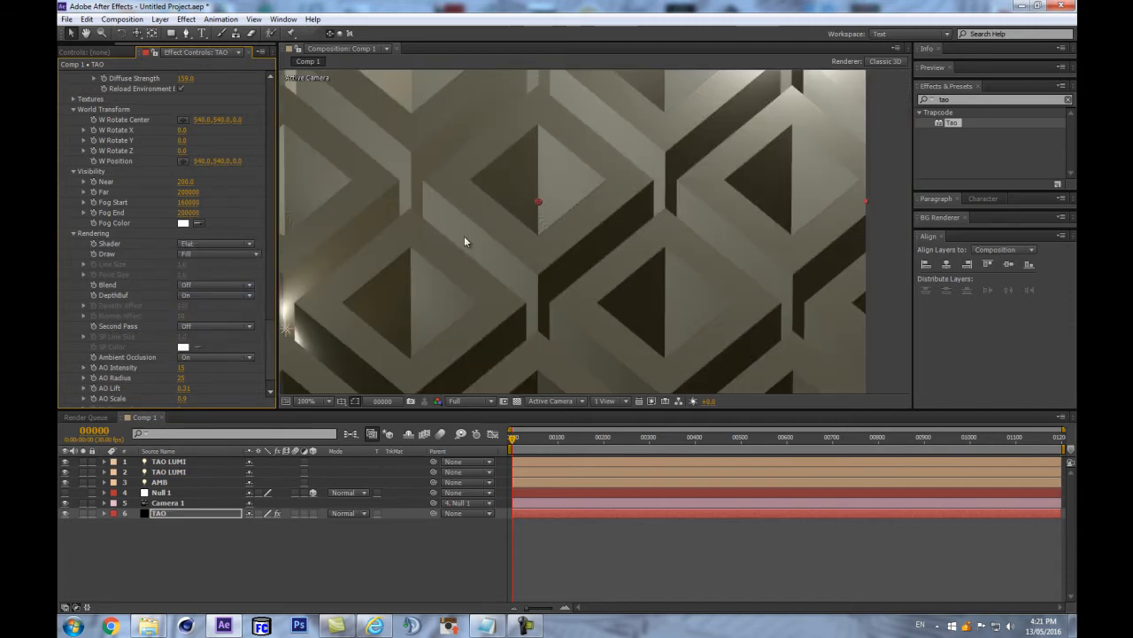
{"action": "scroll", "coordinate": [464, 235], "scroll_direction": "up", "scroll_amount": 1}
{"action": "left_click", "coordinate": [196, 357]}
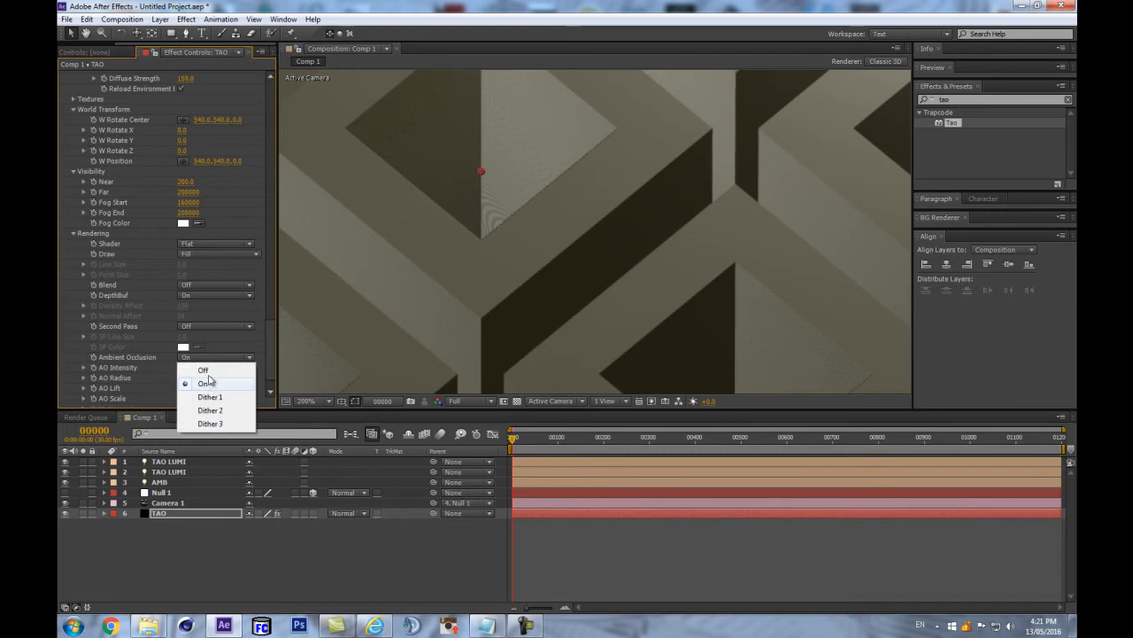
{"action": "left_click", "coordinate": [208, 369]}
{"action": "key", "text": "ctrl+z"}
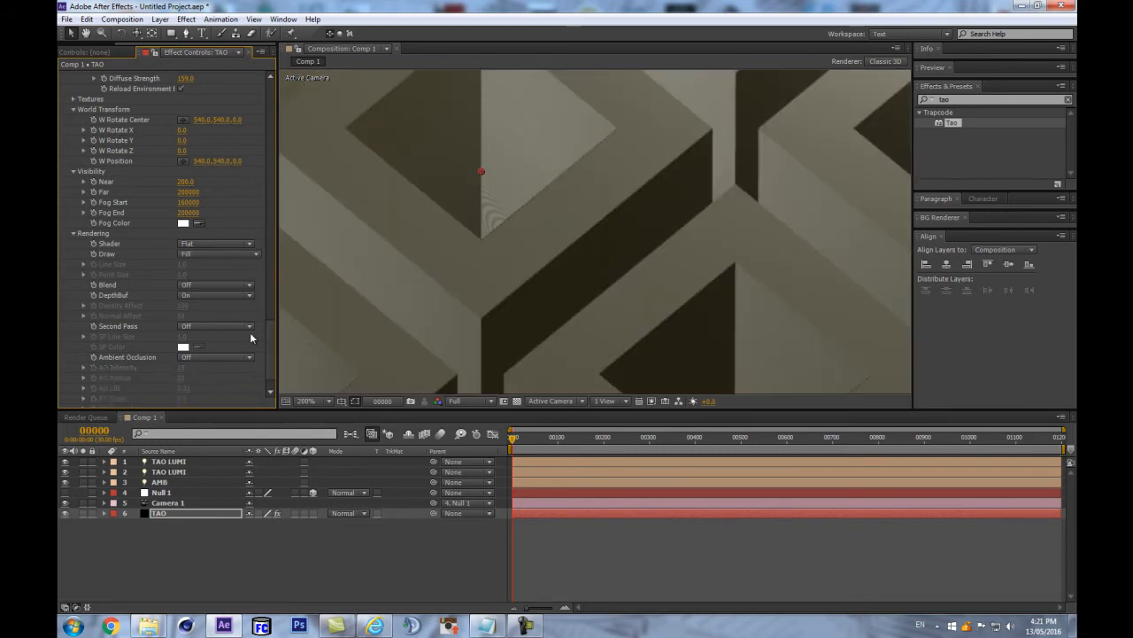
Try rendering the TAO geometry with Supersample set to Off and a raised Multisample value
{"action": "scroll", "coordinate": [215, 365], "scroll_direction": "down", "scroll_amount": 1}
{"action": "left_click", "coordinate": [207, 390]}
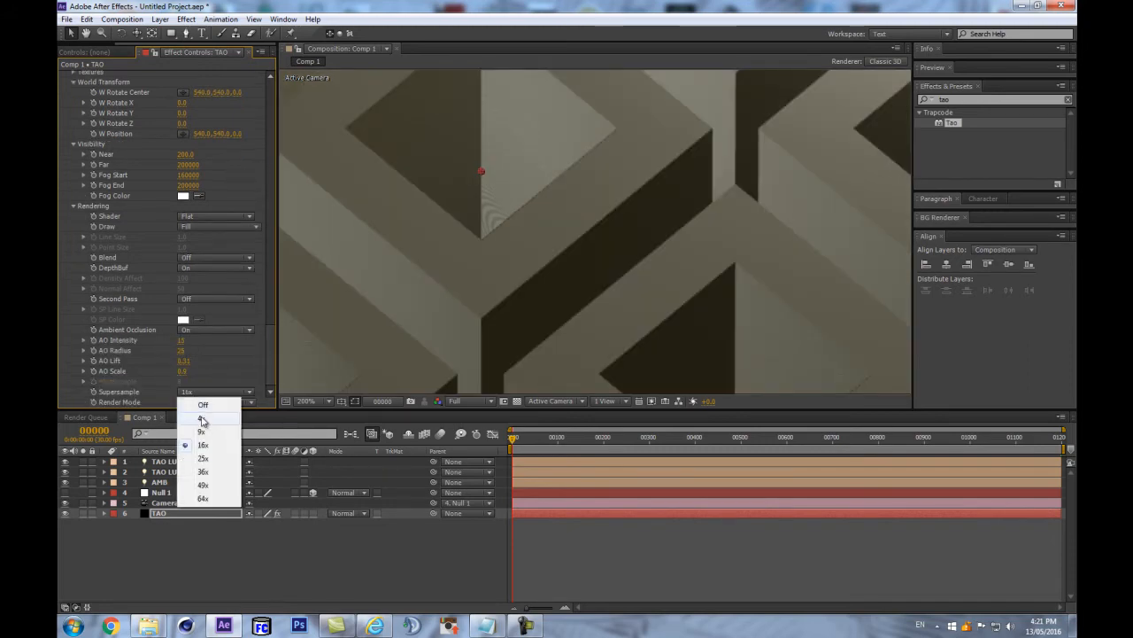
{"action": "left_click", "coordinate": [210, 401]}
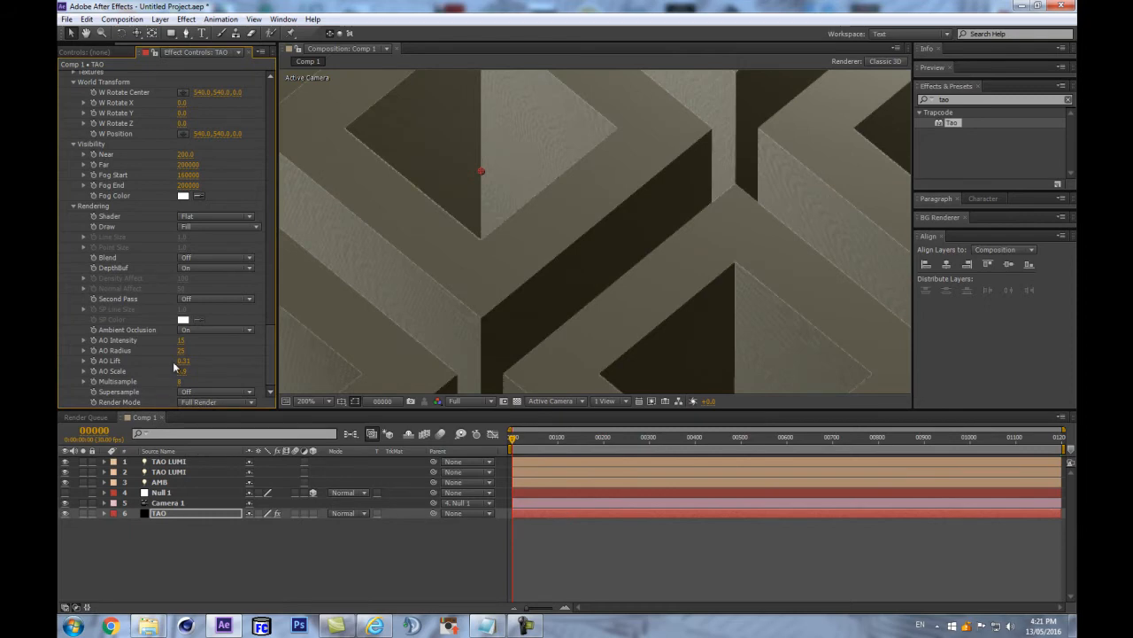
{"action": "left_click", "coordinate": [181, 381]}
{"action": "type", "text": "16"}
{"action": "key", "text": "Return"}
{"action": "scroll", "coordinate": [375, 270], "scroll_direction": "down", "scroll_amount": 1}
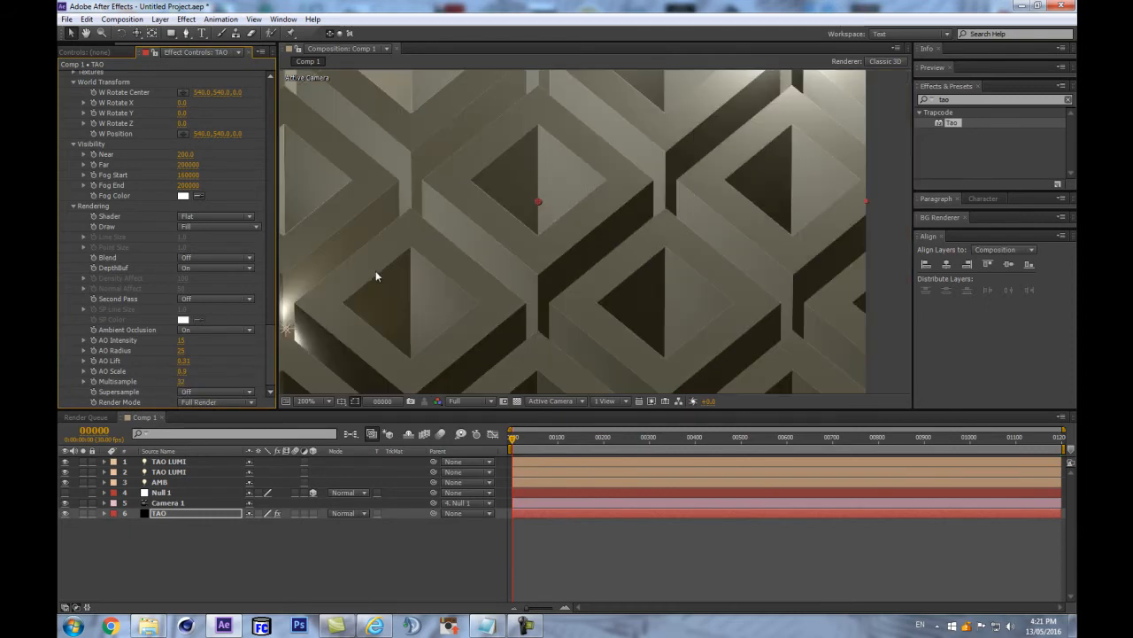
Set Supersample to 25x in the TAO rendering settings
{"action": "left_click", "coordinate": [224, 392]}
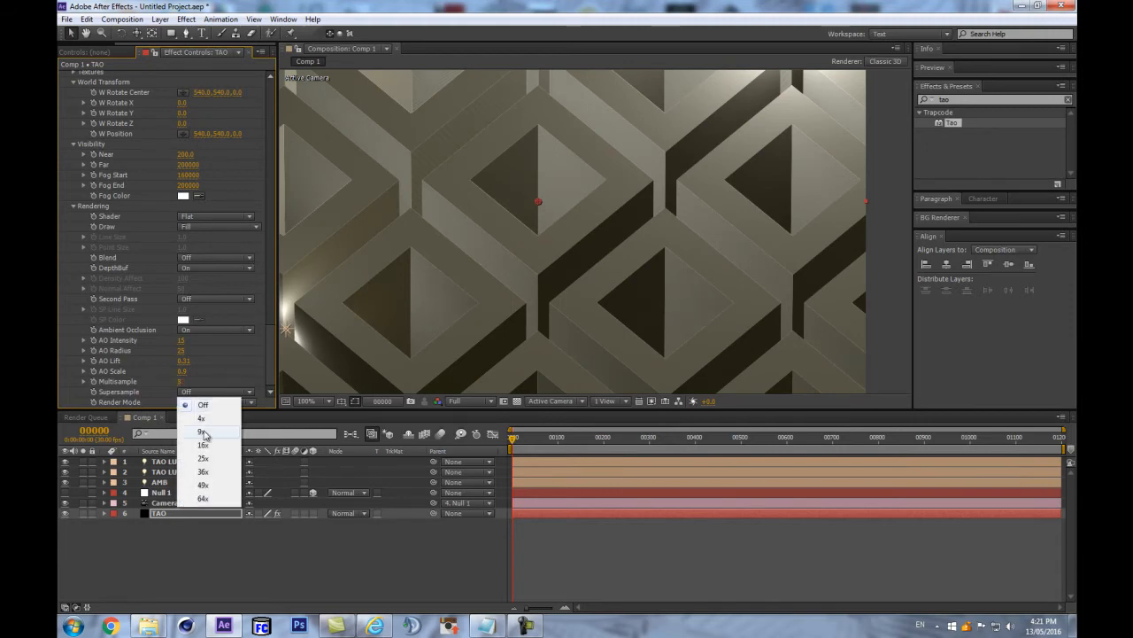
{"action": "left_click", "coordinate": [212, 464]}
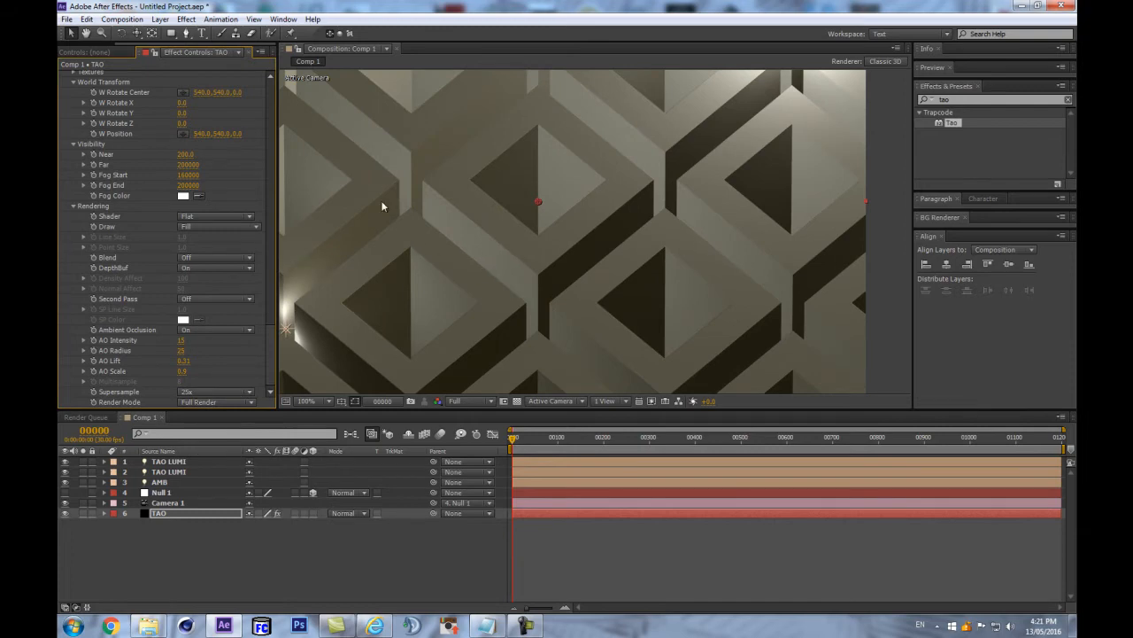
{"action": "key", "text": "space"}
{"action": "left_click_drag", "start_coordinate": [344, 180], "coordinate": [491, 267]}
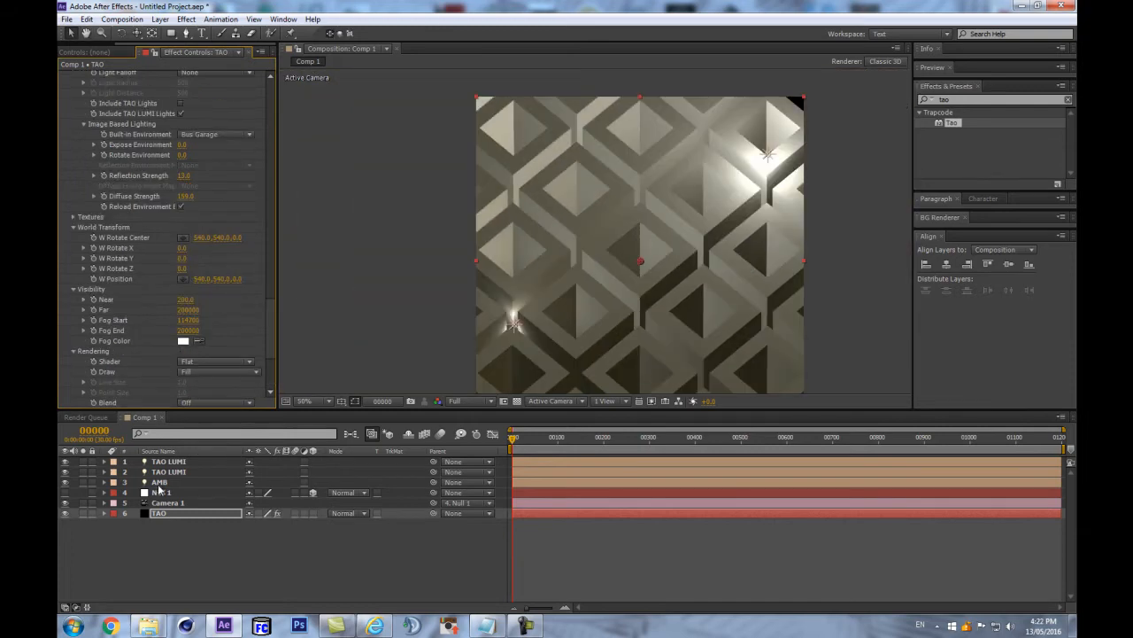
Review the light options of both TAO LUMI lights and collapse the layer properties
{"action": "left_click", "coordinate": [167, 464]}
{"action": "left_click", "coordinate": [171, 473], "text": "shift"}
{"action": "key", "text": "a"}
{"action": "key", "text": "a"}
{"action": "left_click", "coordinate": [256, 493]}
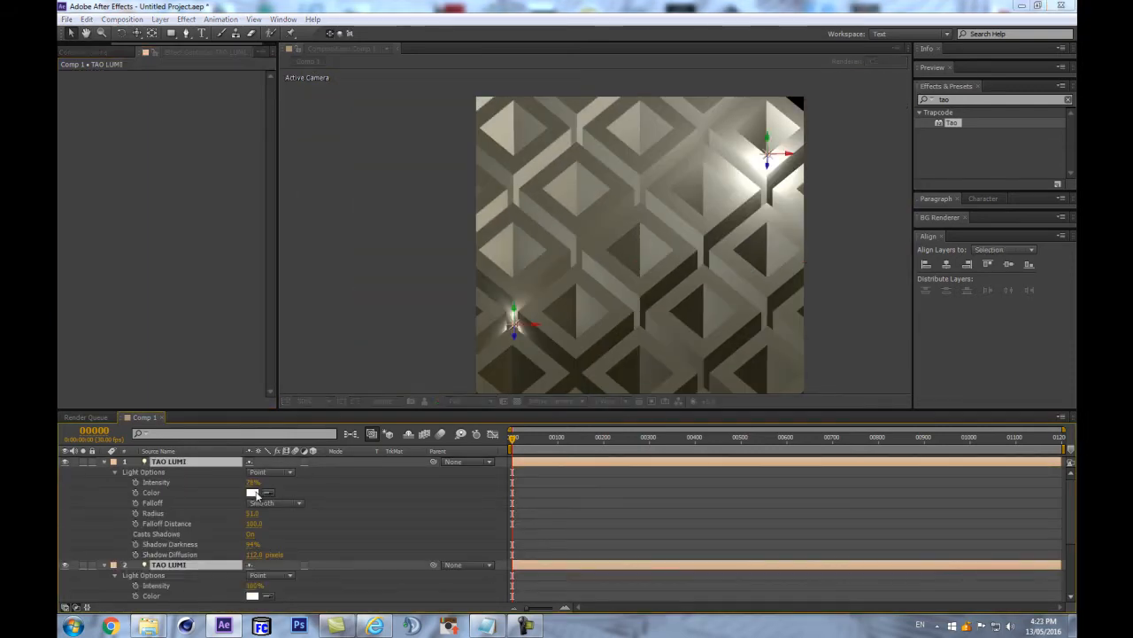
{"action": "left_click", "coordinate": [366, 400]}
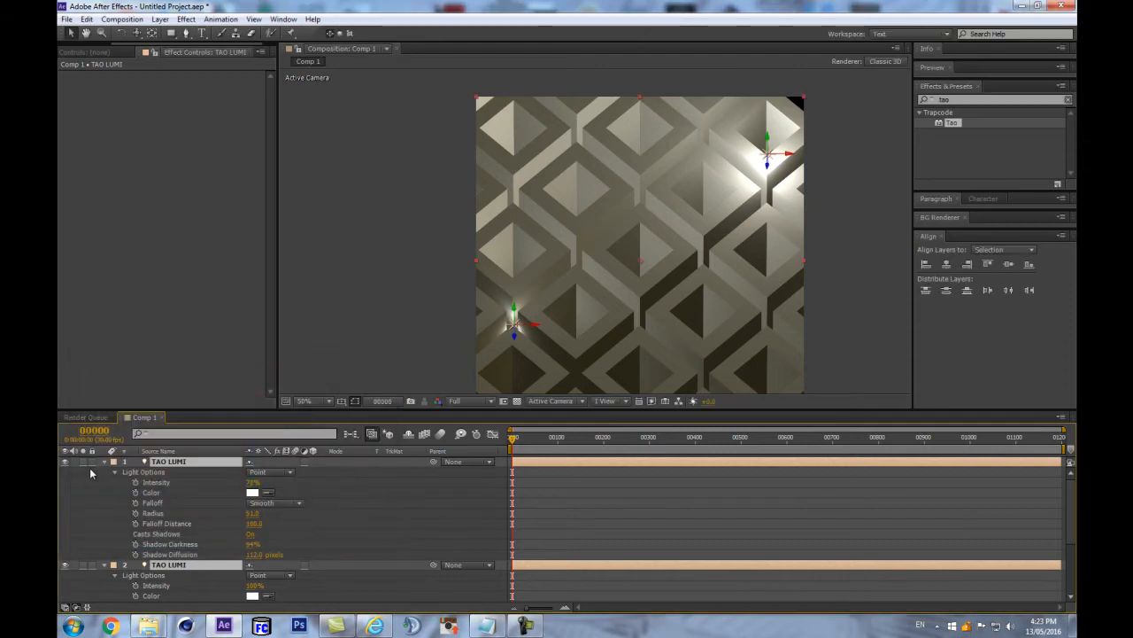
{"action": "left_click", "coordinate": [101, 467]}
{"action": "key", "text": "ctrl+a"}
{"action": "left_click", "coordinate": [105, 462]}
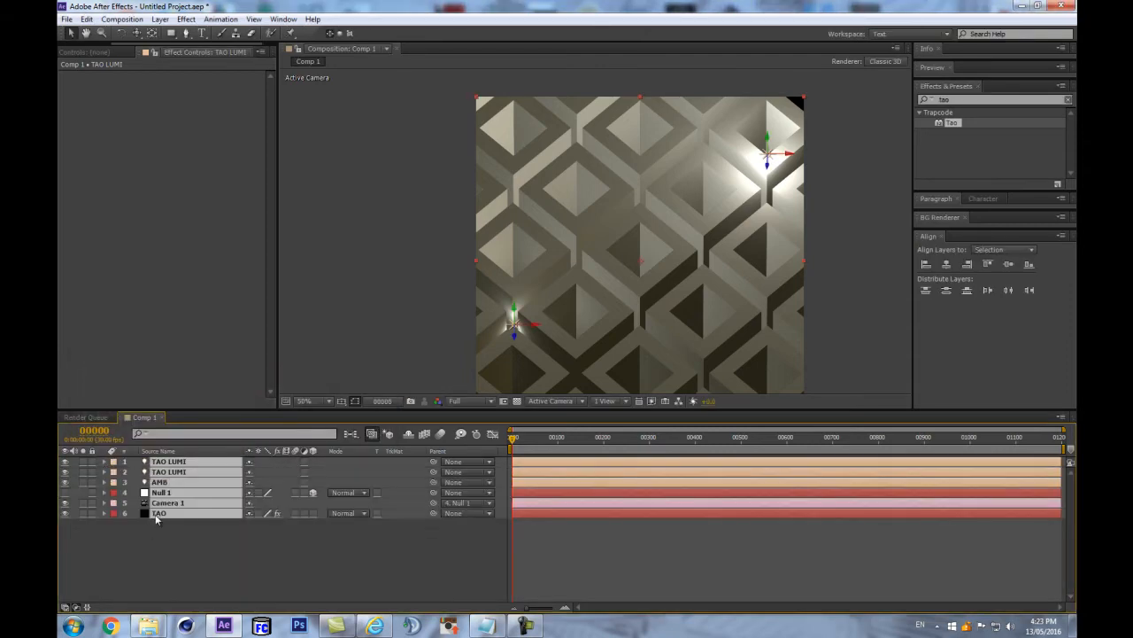
Set the TAO layer's Built-in Environment to Off under Image Based Lighting and check the rendered pattern up close
{"action": "left_click", "coordinate": [155, 520]}
{"action": "left_click", "coordinate": [166, 514]}
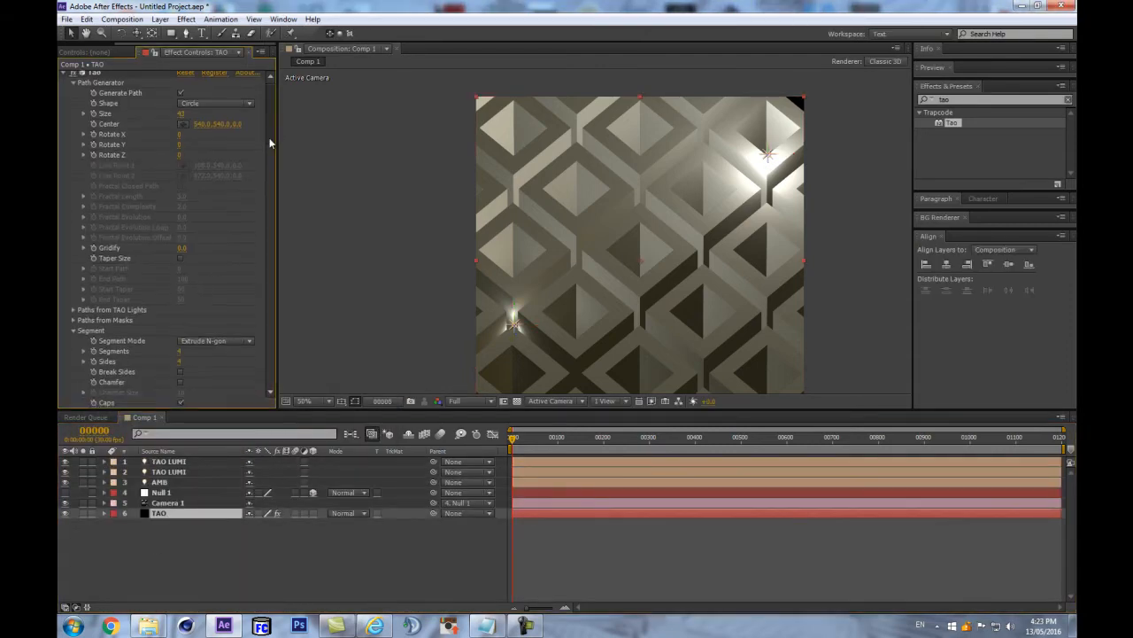
{"action": "scroll", "coordinate": [265, 189], "scroll_direction": "down", "scroll_amount": 5}
{"action": "scroll", "coordinate": [262, 212], "scroll_direction": "down", "scroll_amount": 5}
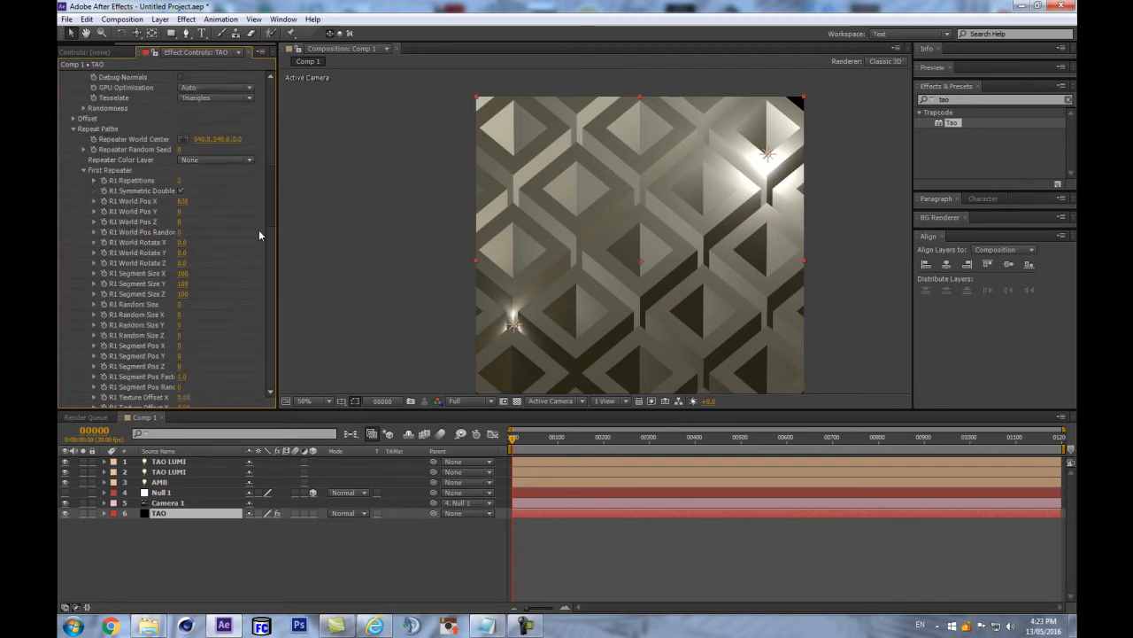
{"action": "scroll", "coordinate": [259, 266], "scroll_direction": "down", "scroll_amount": 15}
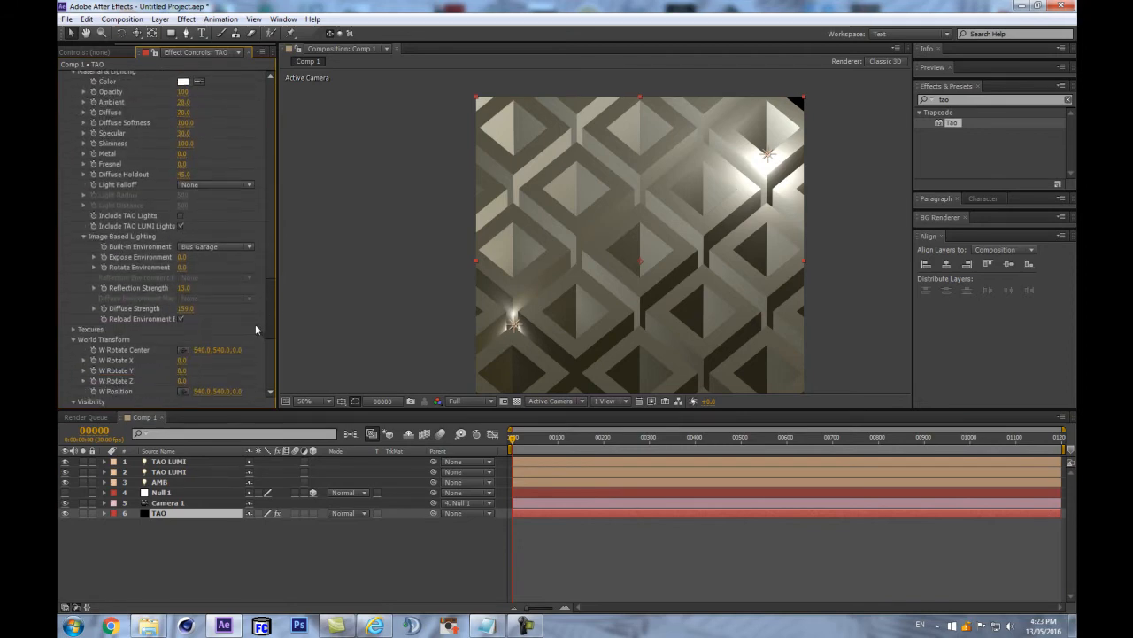
{"action": "left_click", "coordinate": [217, 246]}
{"action": "left_click", "coordinate": [203, 259]}
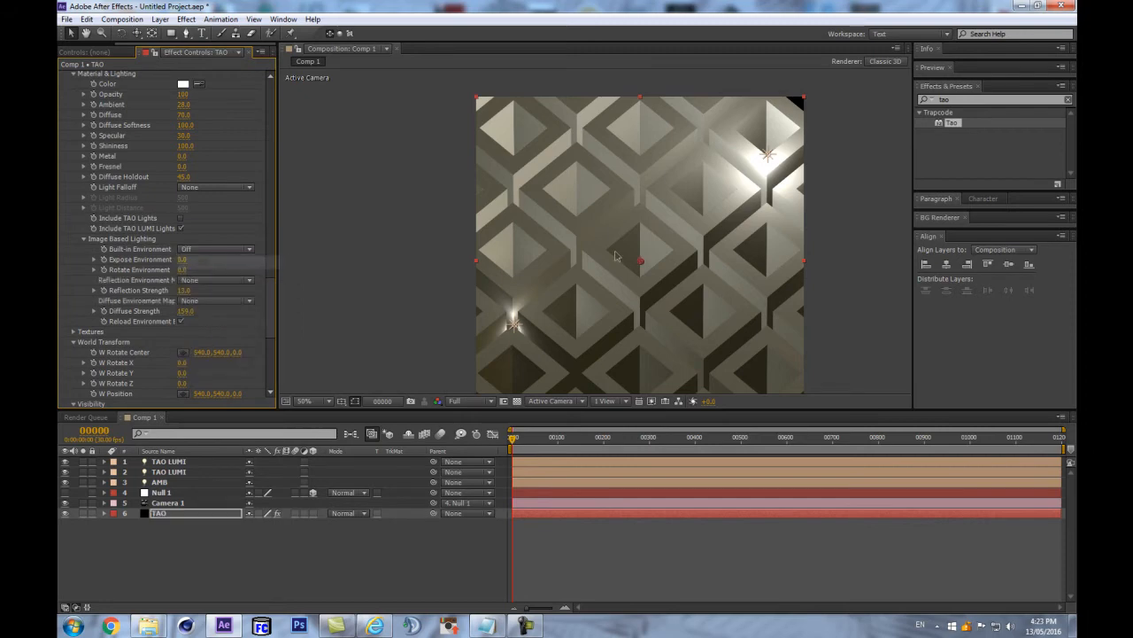
{"action": "scroll", "coordinate": [664, 252], "scroll_direction": "up", "scroll_amount": 4}
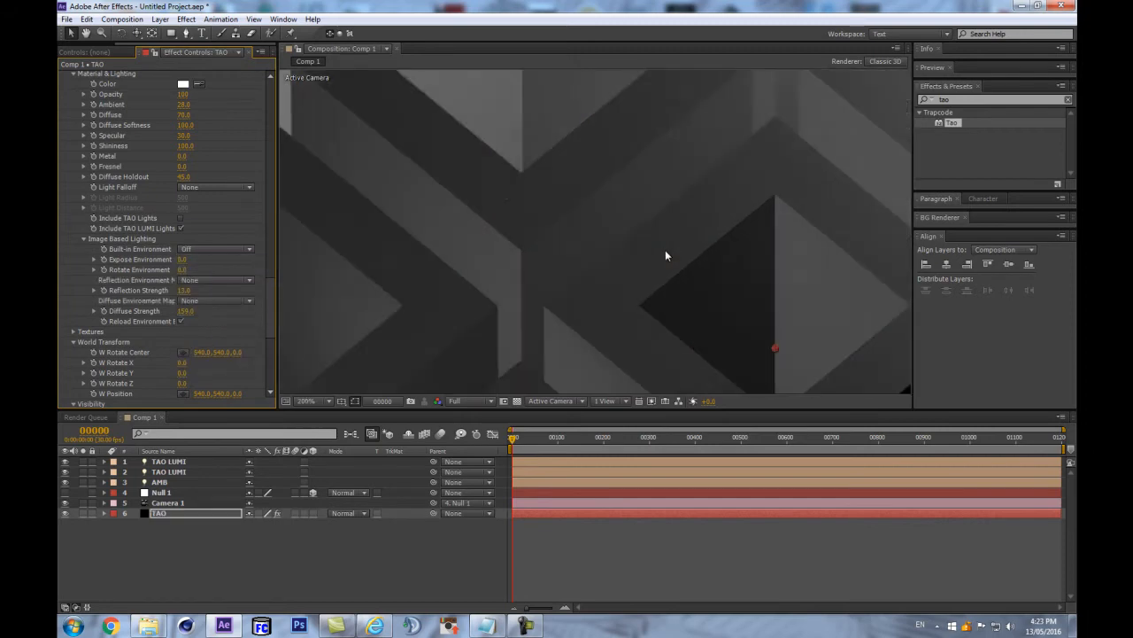
{"action": "scroll", "coordinate": [665, 255], "scroll_direction": "down", "scroll_amount": 2}
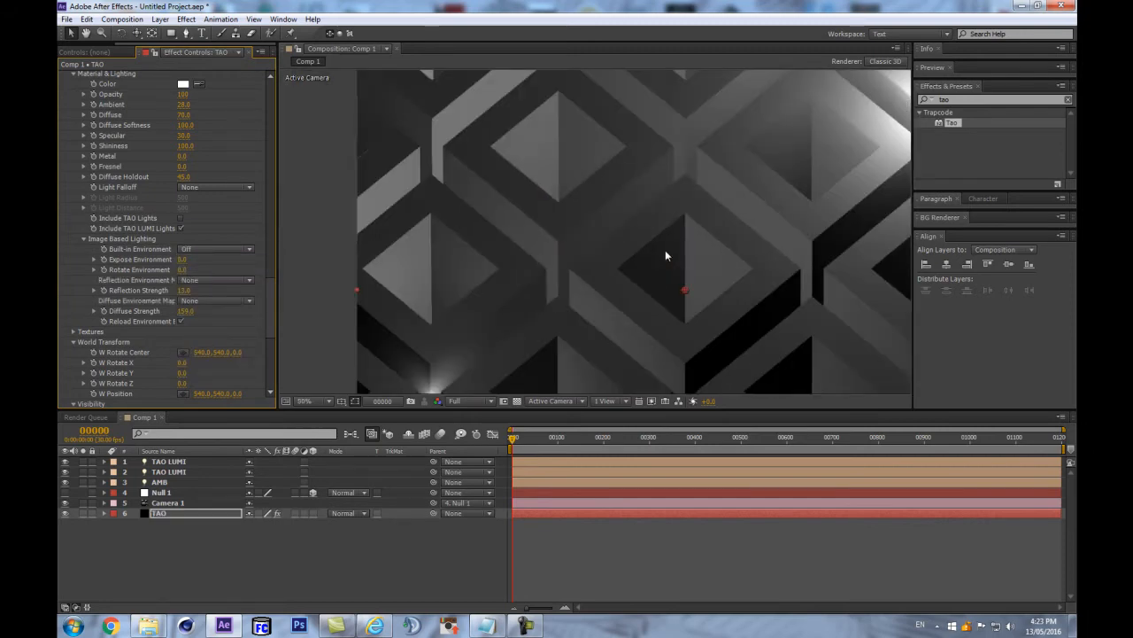
{"action": "scroll", "coordinate": [665, 255], "scroll_direction": "down", "scroll_amount": 2}
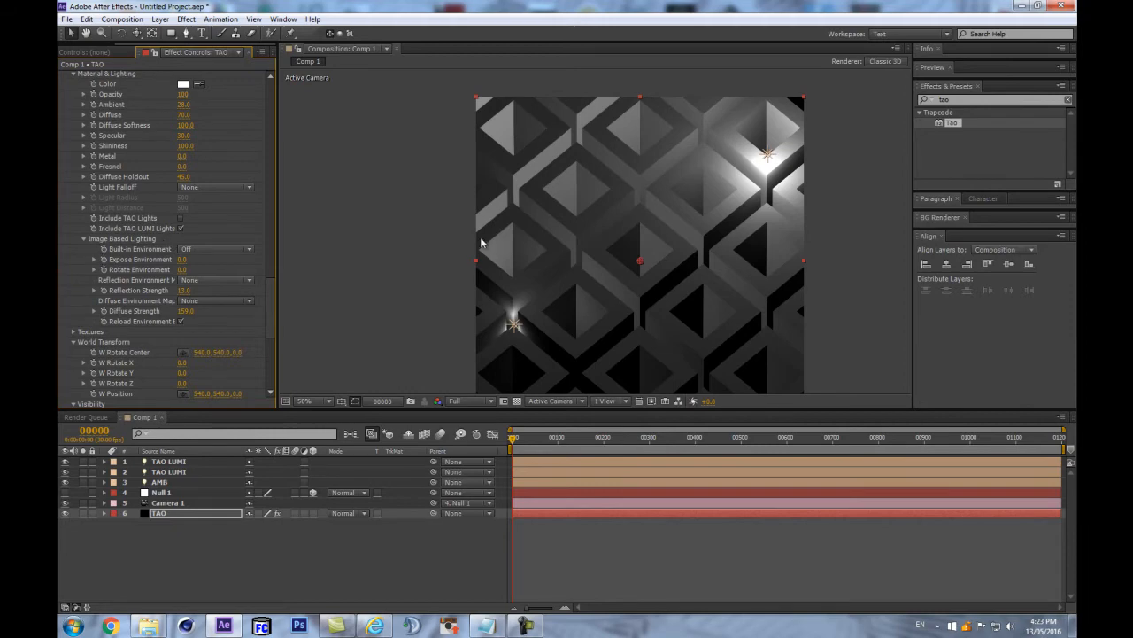
Add a new white point light named TAO LUMI with 100% intensity
{"action": "left_click_drag", "start_coordinate": [421, 224], "coordinate": [365, 245]}
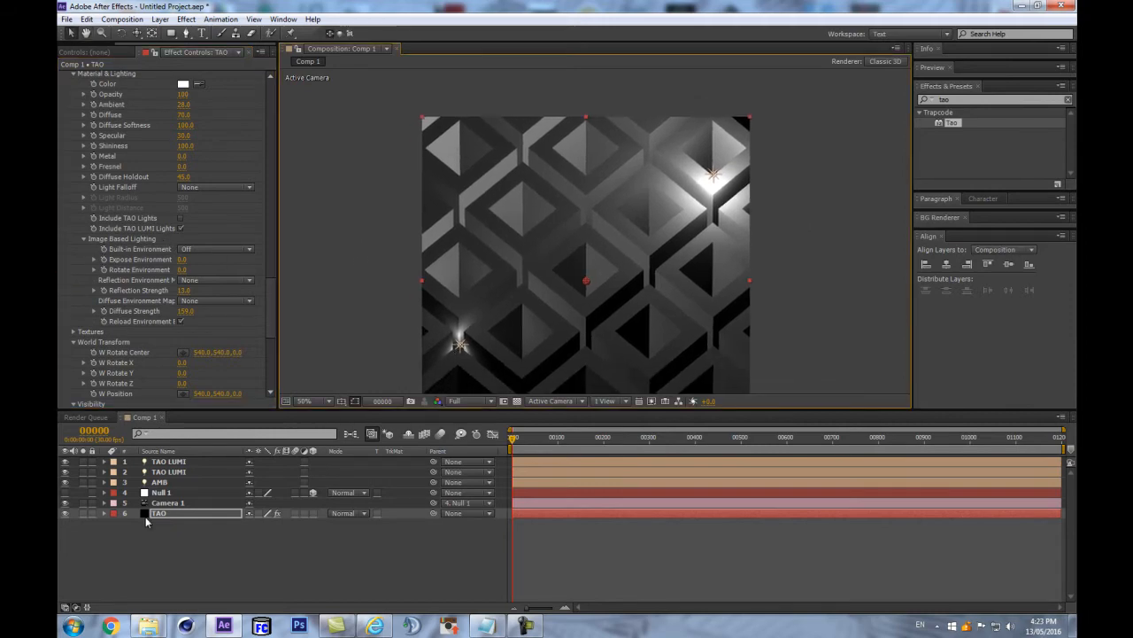
{"action": "left_click", "coordinate": [184, 464]}
{"action": "key", "text": "ctrl+shift+l"}
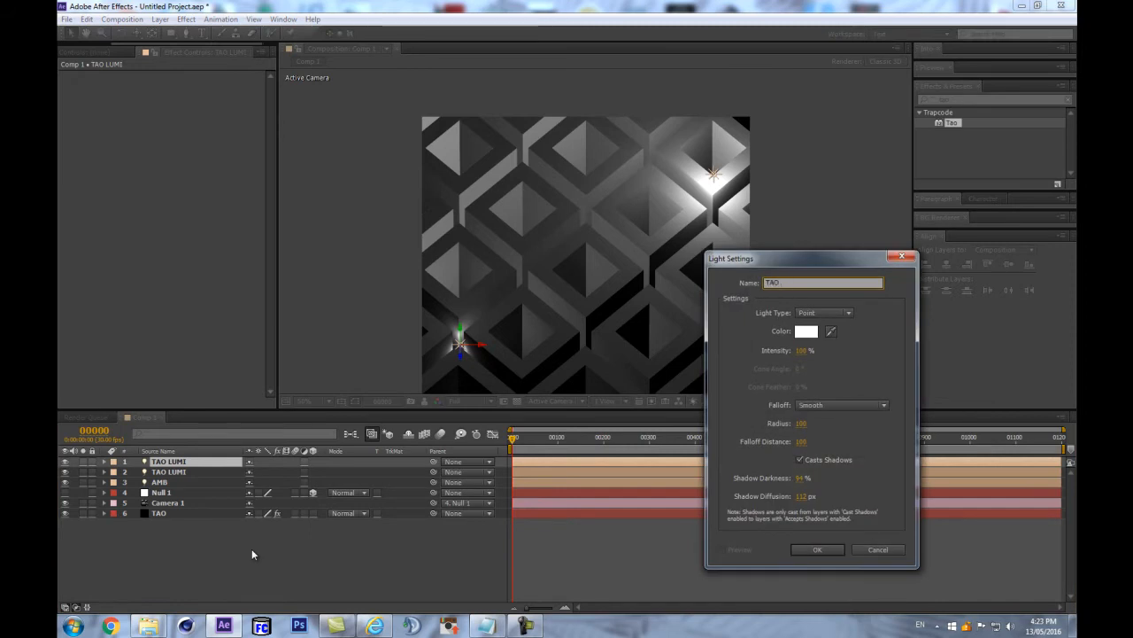
{"action": "type", "text": "TAO LUMI"}
{"action": "key", "text": "Return"}
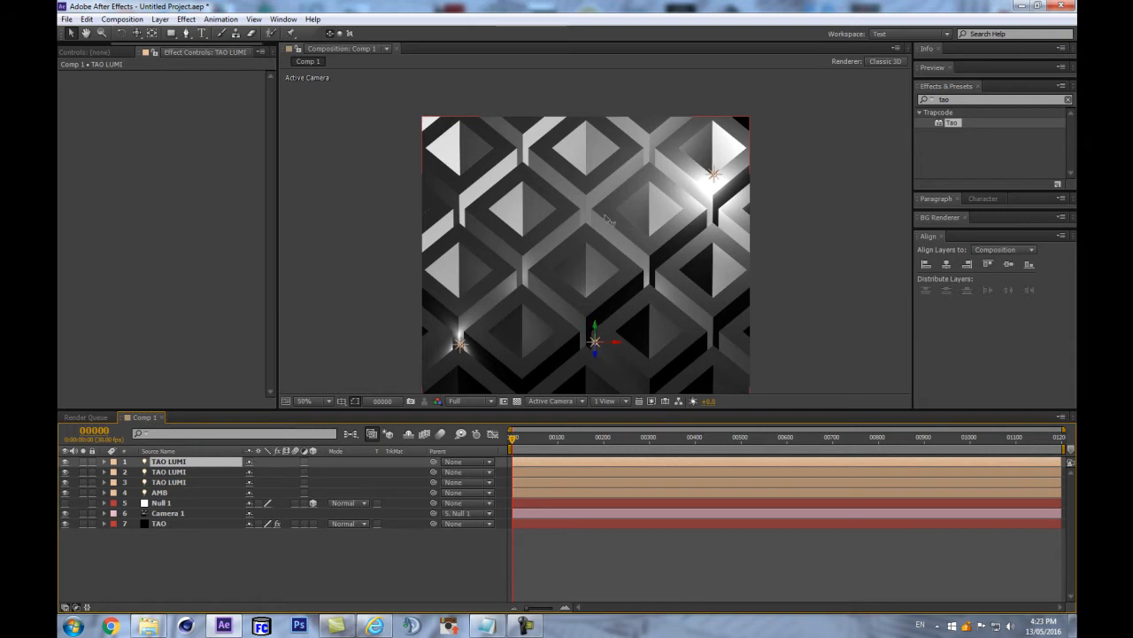
Move the new TAO LUMI light up and away from the pattern to about X 3005, Y -567, Z -2659
{"action": "left_click_drag", "start_coordinate": [605, 215], "coordinate": [660, 1]}
{"action": "key", "text": "p"}
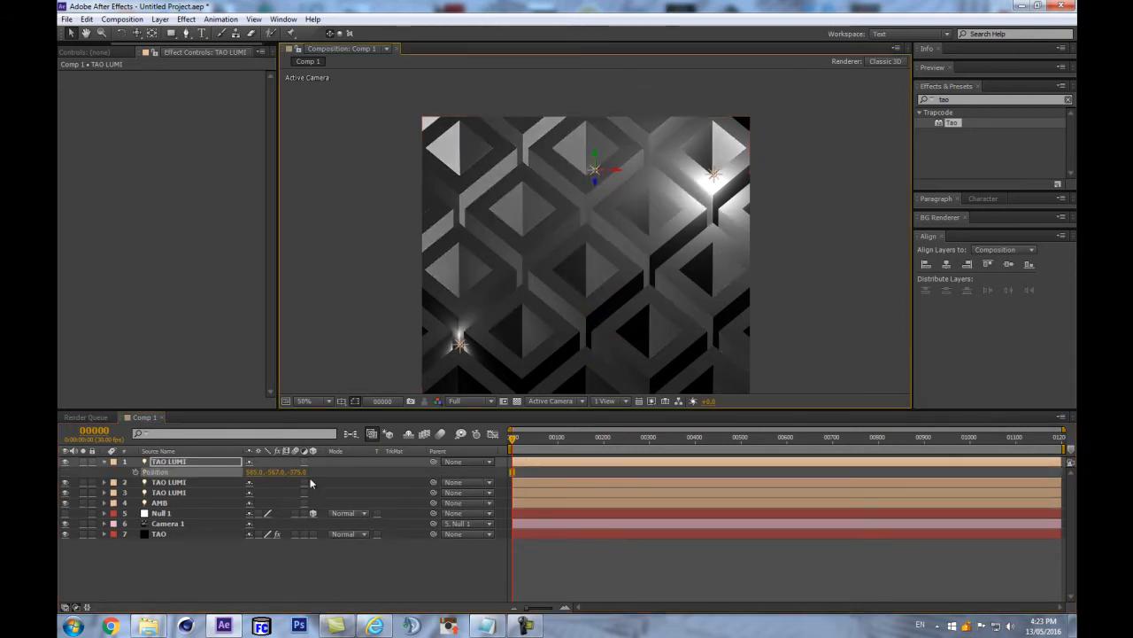
{"action": "left_click_drag", "start_coordinate": [261, 484], "coordinate": [226, 508]}
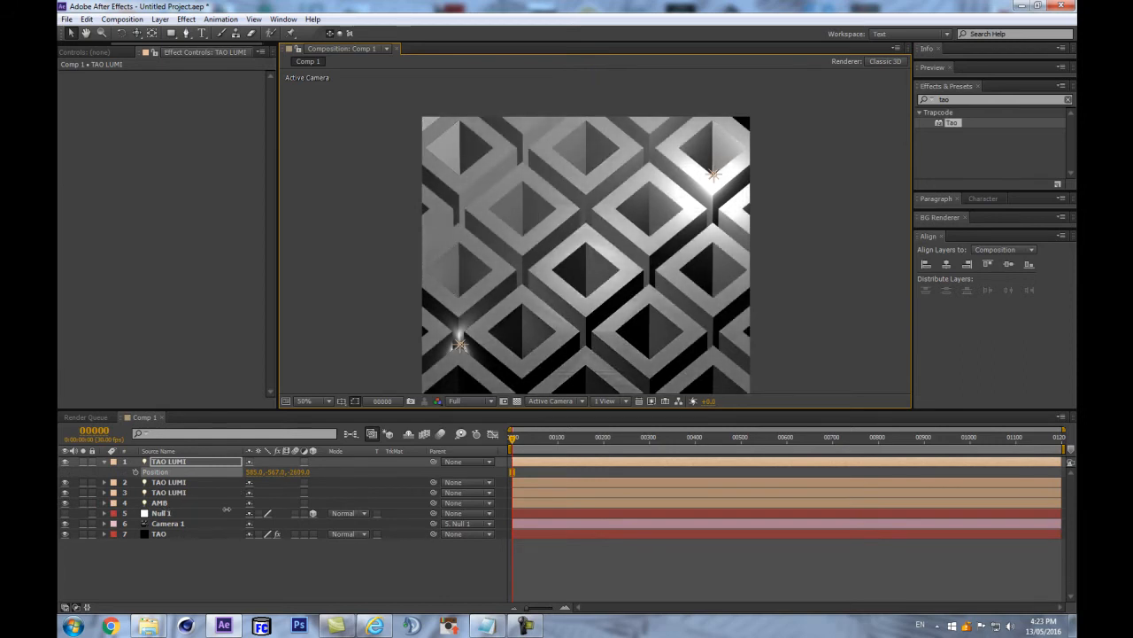
{"action": "scroll", "coordinate": [501, 372], "scroll_direction": "down", "scroll_amount": 2}
{"action": "left_click_drag", "start_coordinate": [256, 473], "coordinate": [355, 438]}
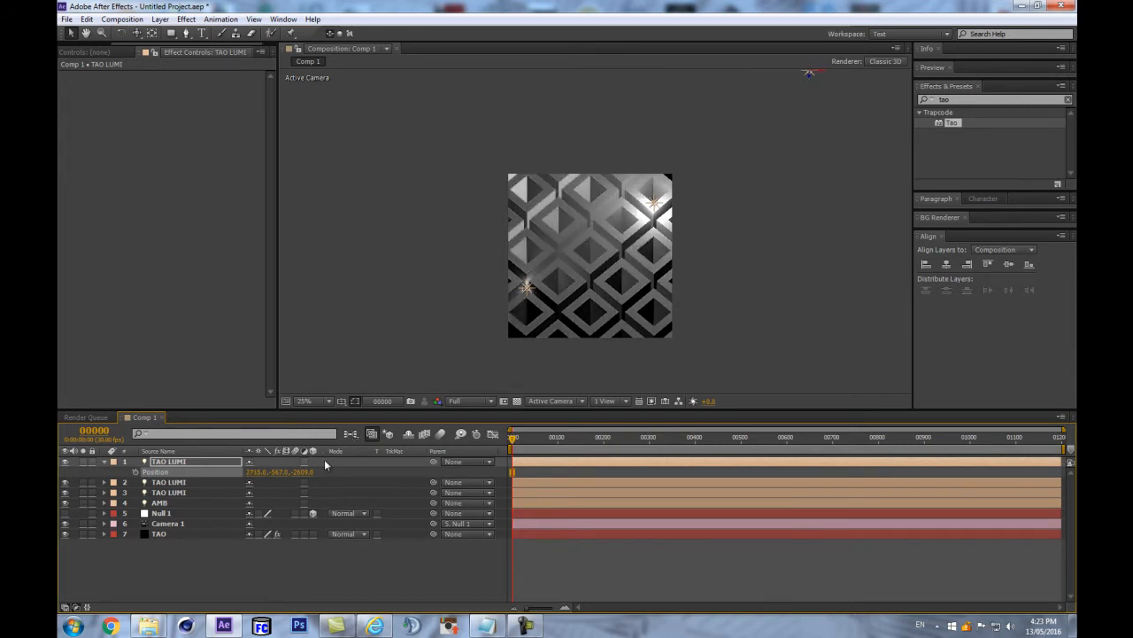
{"action": "left_click", "coordinate": [284, 471]}
{"action": "left_click_drag", "start_coordinate": [258, 472], "coordinate": [268, 460]}
{"action": "scroll", "coordinate": [589, 237], "scroll_direction": "up", "scroll_amount": 2}
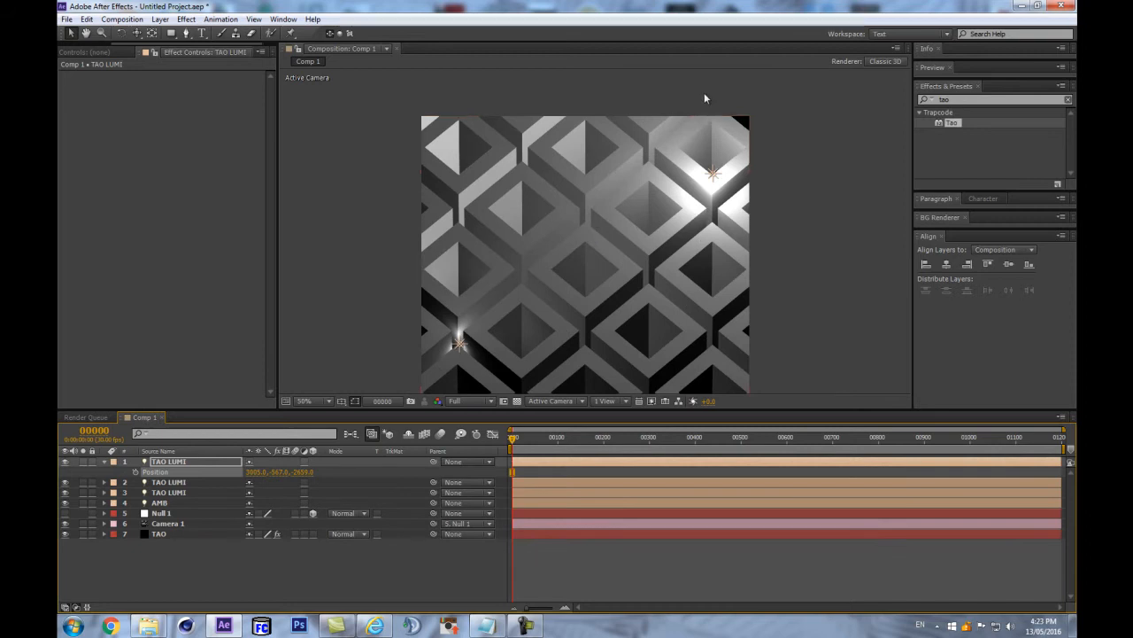
Set the new light's Radius to 232 and its Intensity to 281%
{"action": "key", "text": "a"}
{"action": "key", "text": "a"}
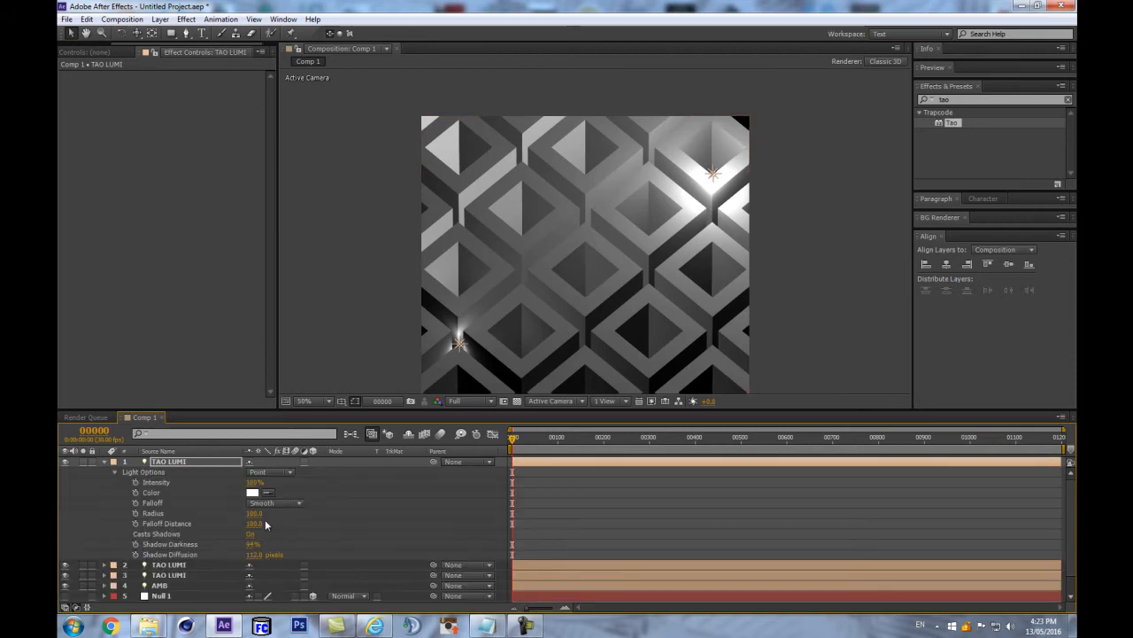
{"action": "left_click_drag", "start_coordinate": [249, 514], "coordinate": [293, 473]}
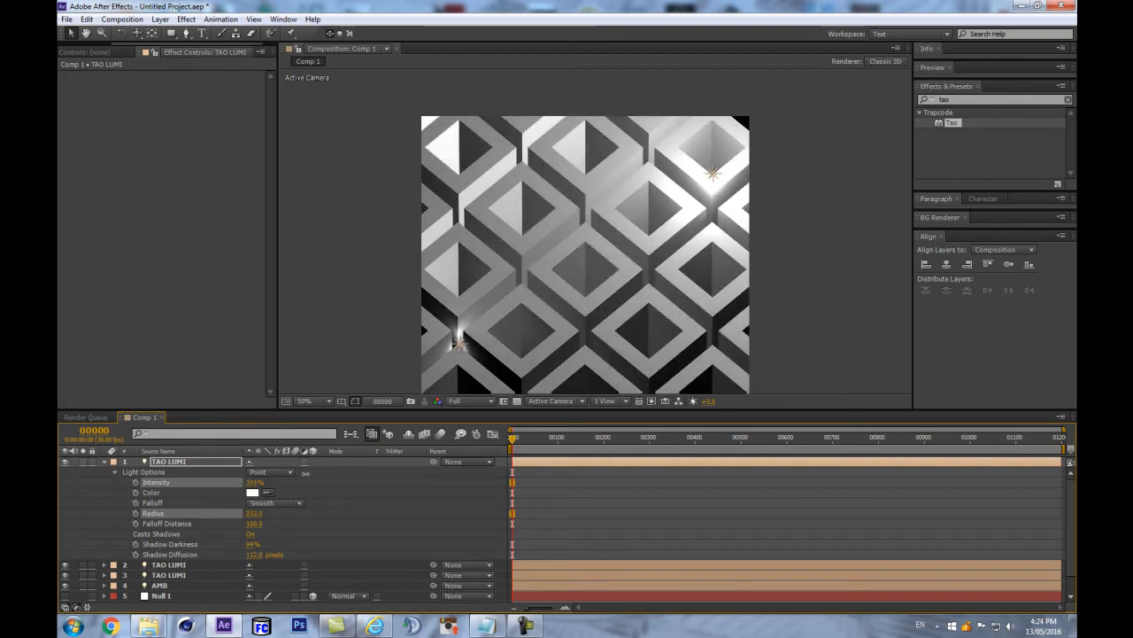
{"action": "left_click_drag", "start_coordinate": [305, 473], "coordinate": [307, 473]}
Duplicate the existing TAO LUMI light located near the lower-left corner of the pattern
{"action": "left_click_drag", "start_coordinate": [356, 299], "coordinate": [324, 236]}
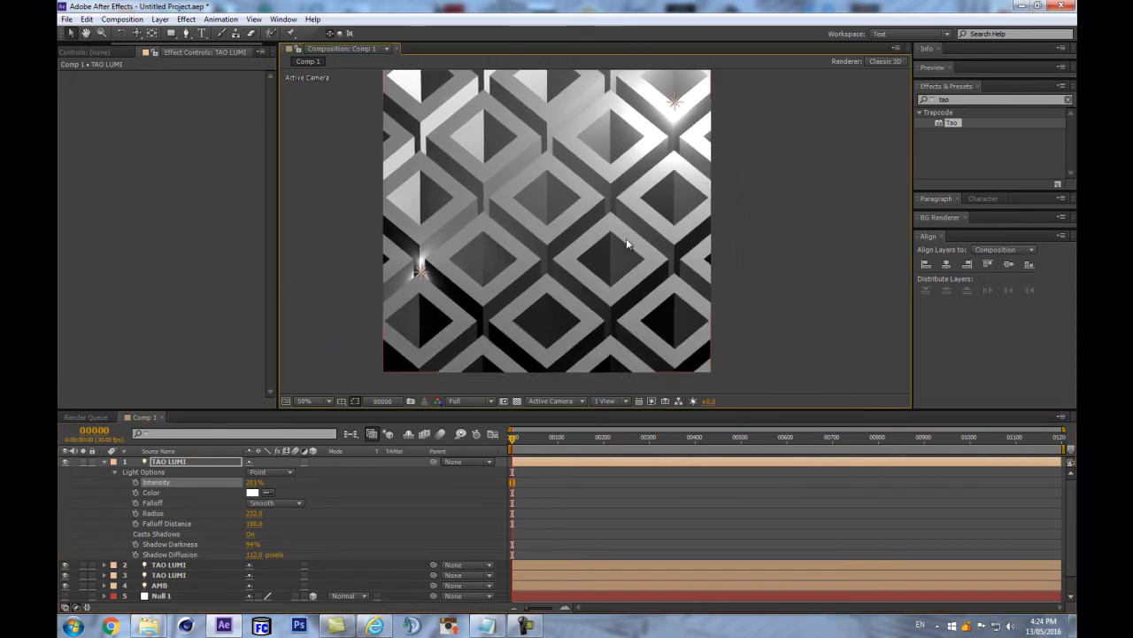
{"action": "left_click_drag", "start_coordinate": [626, 238], "coordinate": [666, 263]}
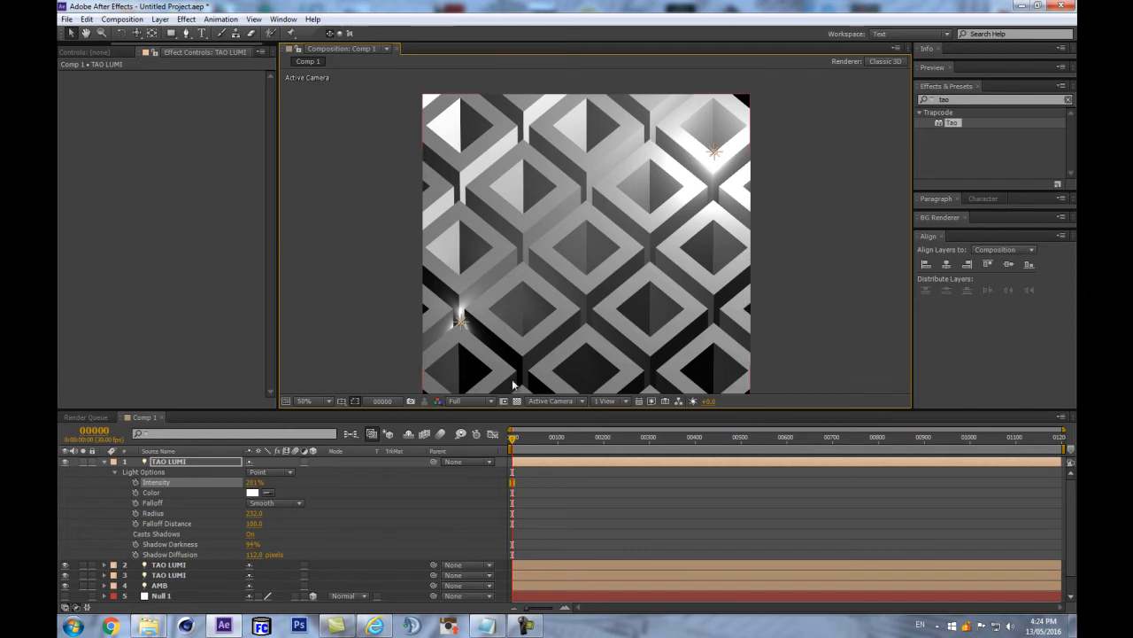
{"action": "left_click_drag", "start_coordinate": [472, 308], "coordinate": [449, 284]}
{"action": "key", "text": "v"}
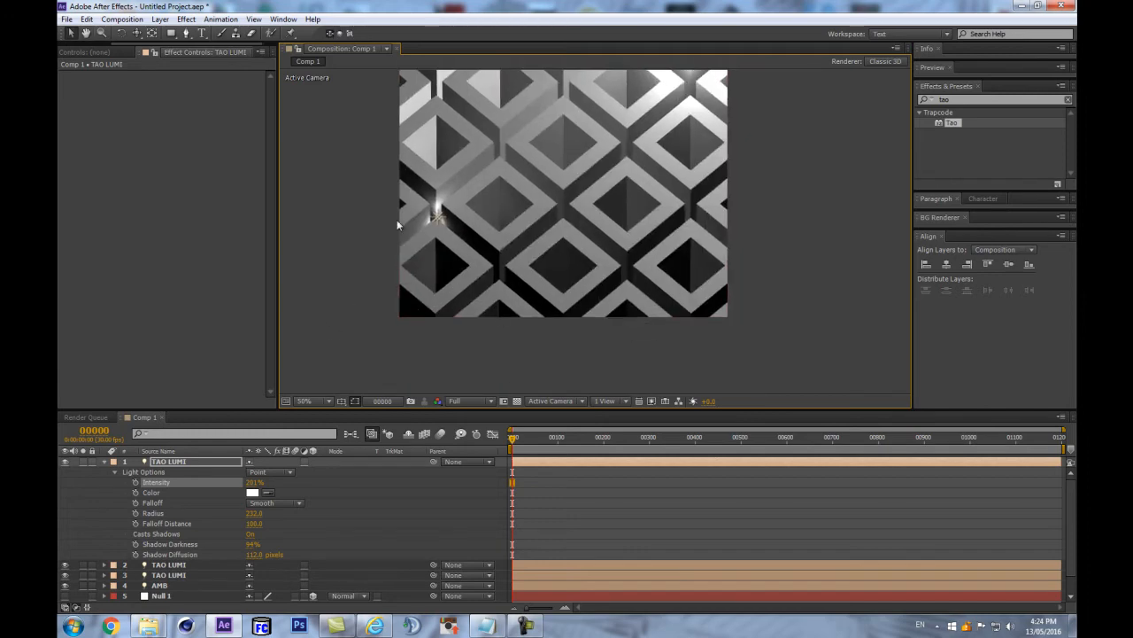
{"action": "left_click", "coordinate": [186, 565]}
{"action": "key", "text": "ctrl+d"}
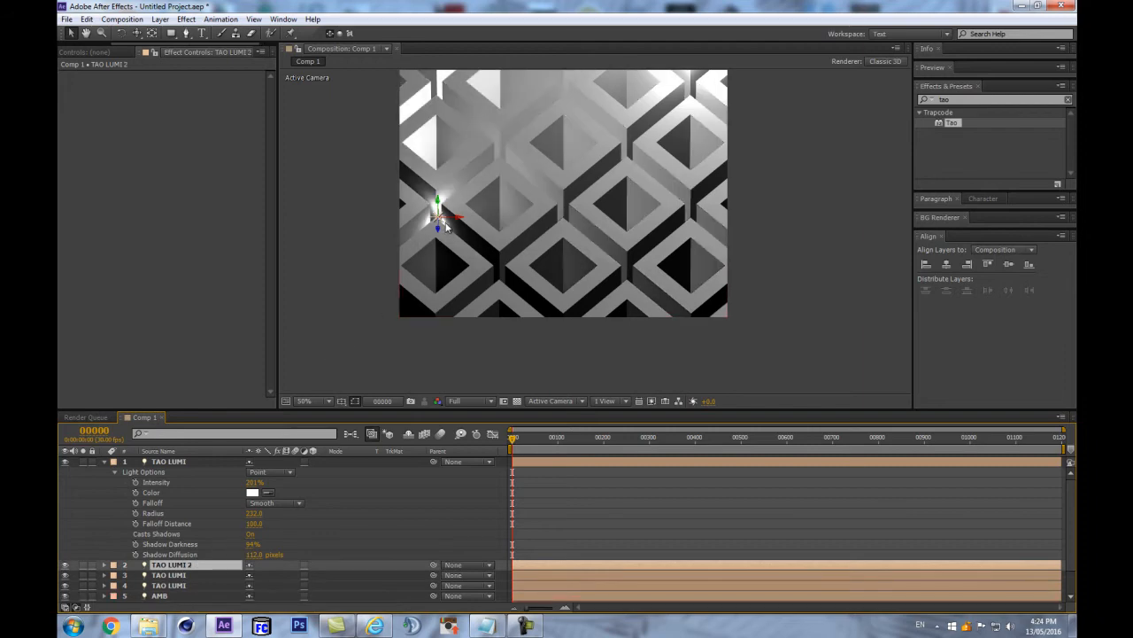
Move the duplicated TAO LUMI 2 light just below the pattern's lower-left corner, to about X -255, Y 2056, Z -1530
{"action": "mouse_move", "coordinate": [520, 294]}
{"action": "left_mouse_down"}
{"action": "mouse_move", "coordinate": [565, 346]}
{"action": "mouse_move", "coordinate": [522, 290]}
{"action": "mouse_move", "coordinate": [491, 276]}
{"action": "mouse_move", "coordinate": [506, 277]}
{"action": "mouse_move", "coordinate": [509, 240]}
{"action": "left_mouse_up"}
{"action": "key", "text": "ctrl+z"}
{"action": "left_click", "coordinate": [502, 282]}
{"action": "key", "text": "p"}
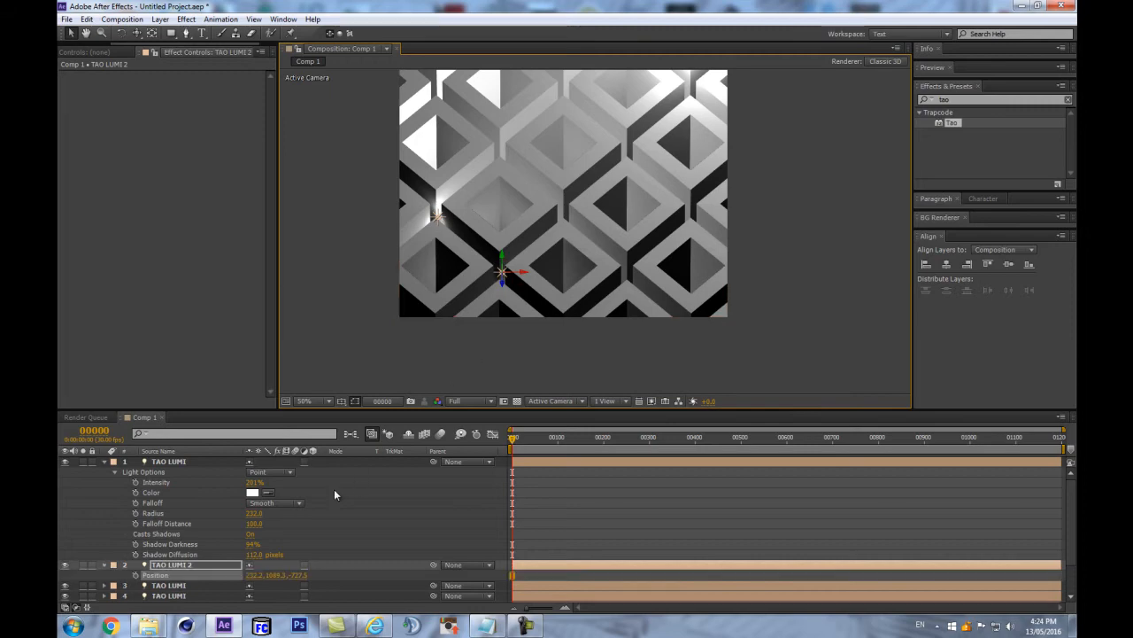
{"action": "left_click_drag", "start_coordinate": [295, 573], "coordinate": [257, 580]}
{"action": "left_click_drag", "start_coordinate": [502, 188], "coordinate": [521, 358]}
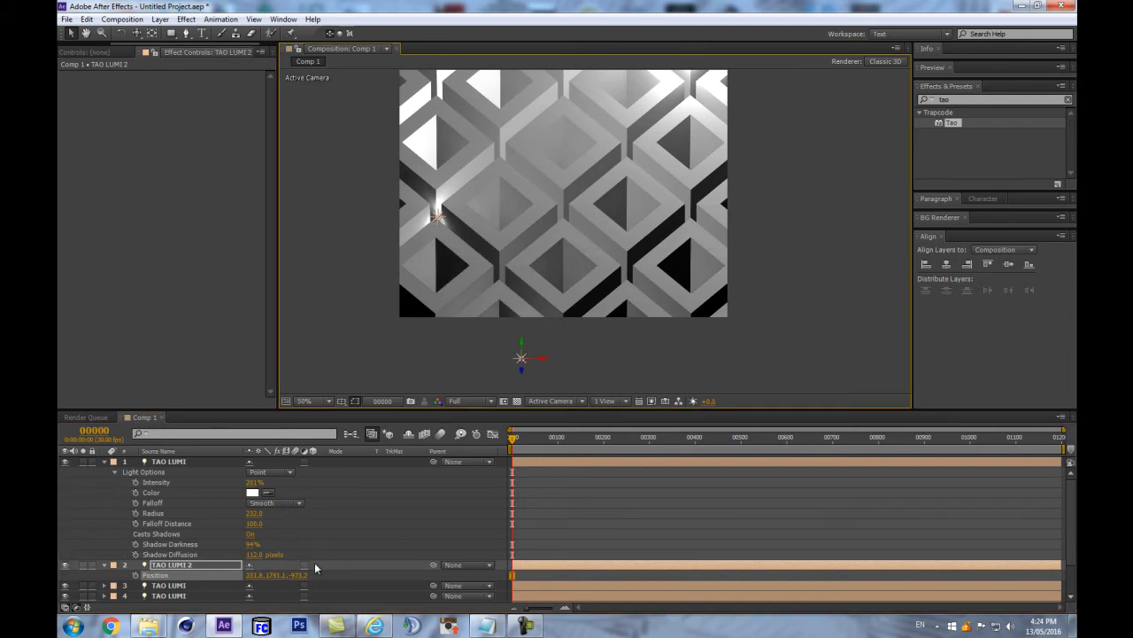
{"action": "left_click_drag", "start_coordinate": [304, 577], "coordinate": [270, 589]}
{"action": "mouse_move", "coordinate": [521, 273]}
{"action": "left_mouse_down"}
{"action": "mouse_move", "coordinate": [575, 336]}
{"action": "mouse_move", "coordinate": [426, 368]}
{"action": "mouse_move", "coordinate": [475, 347]}
{"action": "mouse_move", "coordinate": [377, 337]}
{"action": "mouse_move", "coordinate": [362, 324]}
{"action": "mouse_move", "coordinate": [402, 342]}
{"action": "left_mouse_up"}
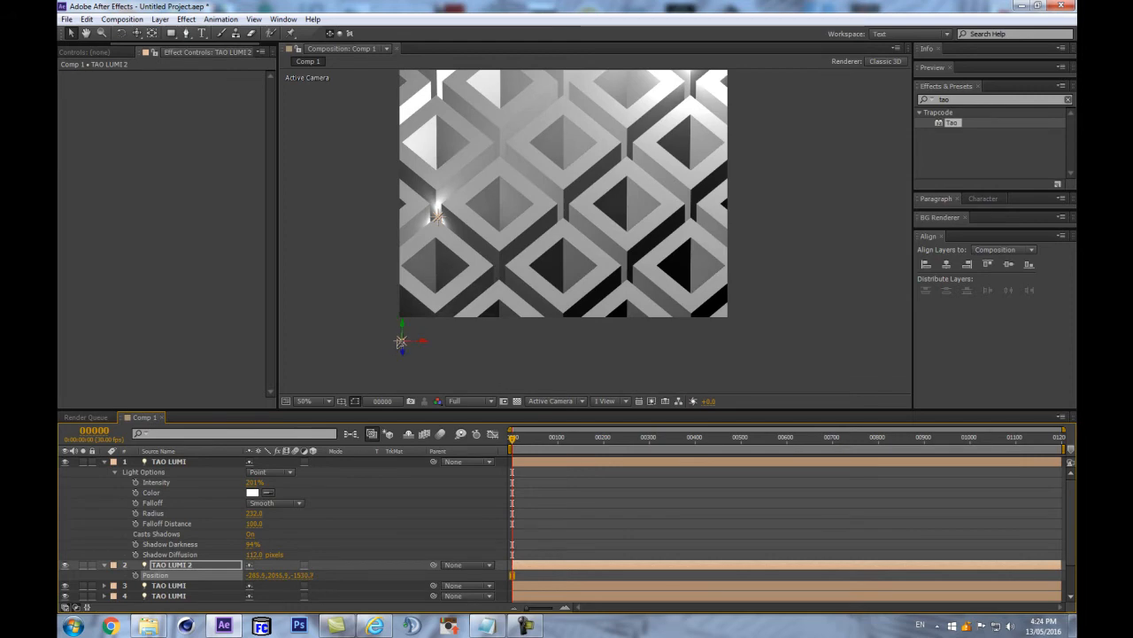
{"action": "scroll", "coordinate": [520, 273], "scroll_direction": "down", "scroll_amount": 2}
{"action": "scroll", "coordinate": [542, 264], "scroll_direction": "up", "scroll_amount": 2}
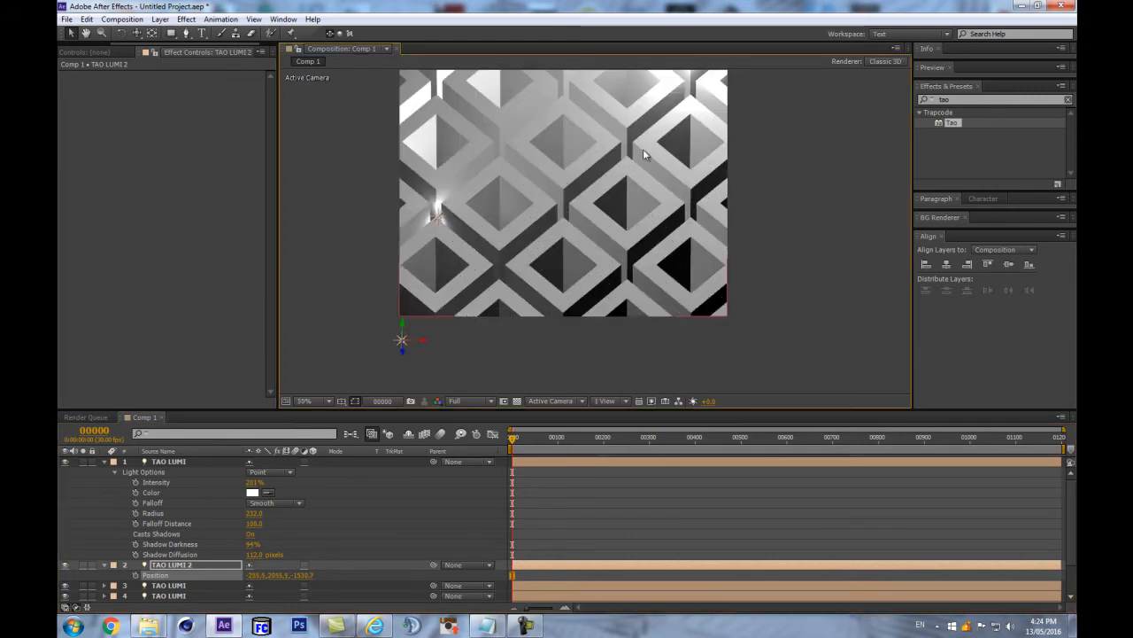
Enlarge the composition view and collapse the first light's options to examine the lighting across the whole pattern
{"action": "left_click_drag", "start_coordinate": [612, 156], "coordinate": [567, 221]}
{"action": "left_click", "coordinate": [394, 279]}
{"action": "left_click_drag", "start_coordinate": [788, 132], "coordinate": [771, 228]}
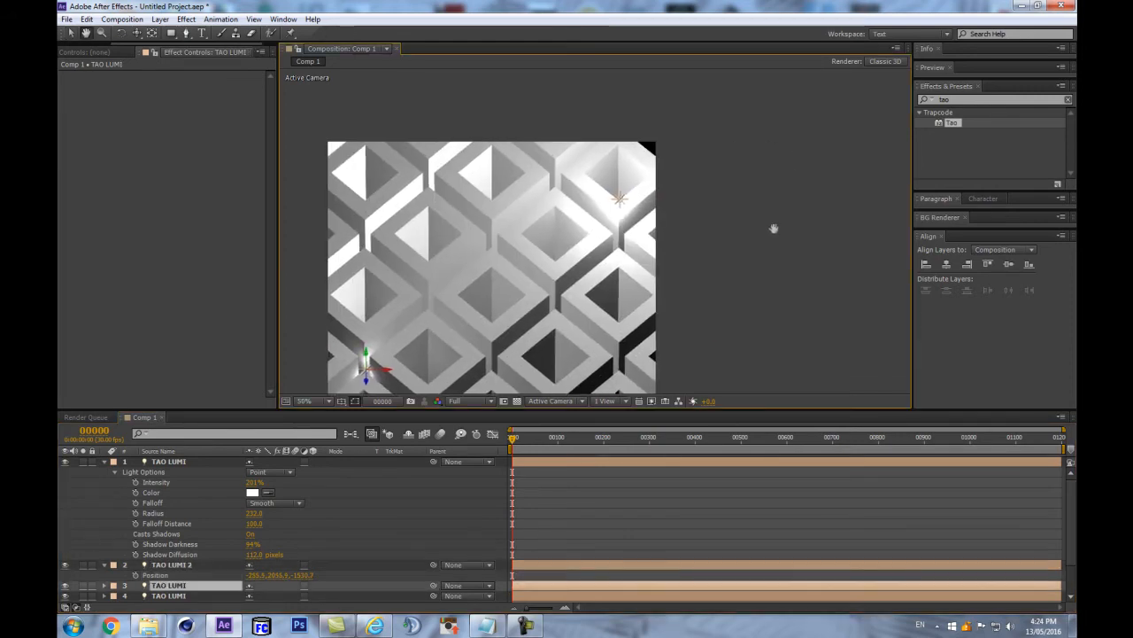
{"action": "left_click_drag", "start_coordinate": [365, 324], "coordinate": [399, 275]}
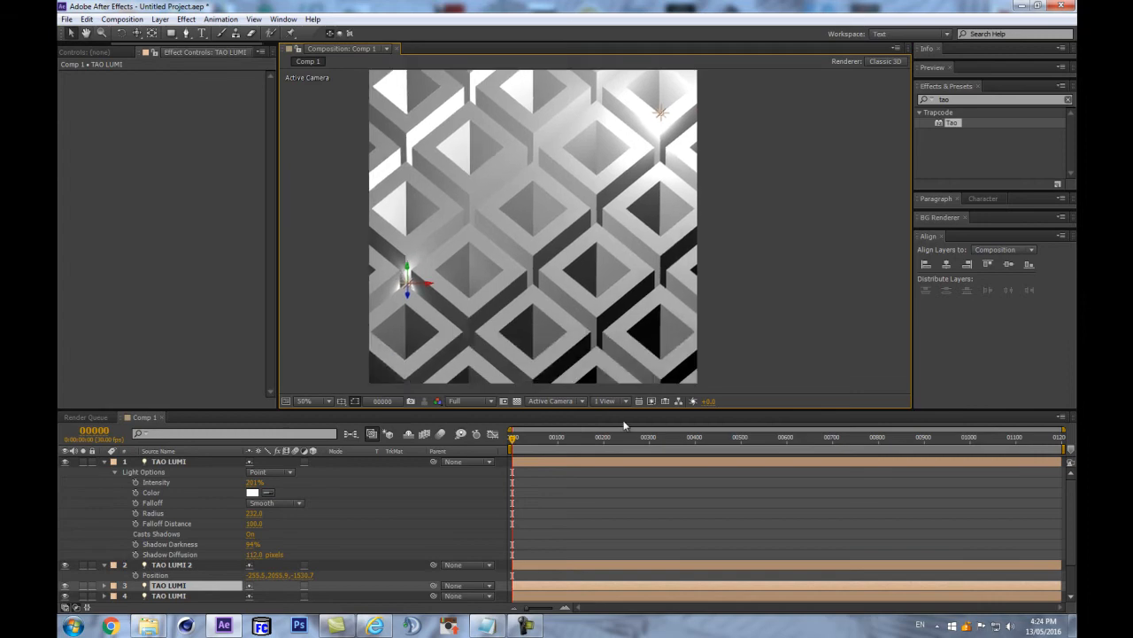
{"action": "left_click_drag", "start_coordinate": [621, 412], "coordinate": [621, 454]}
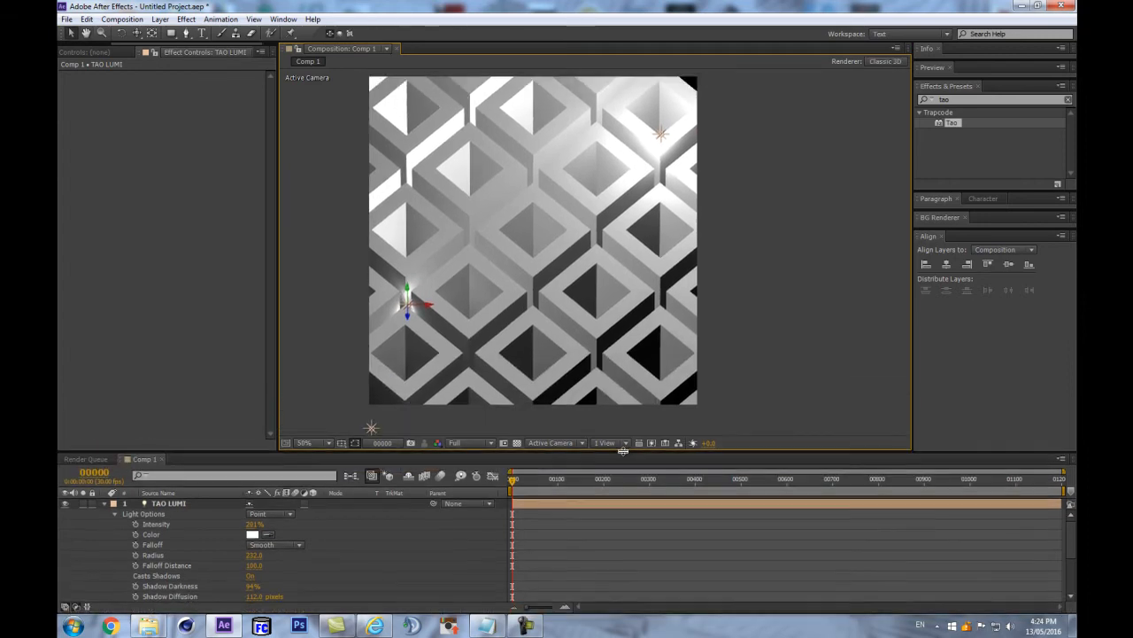
{"action": "left_click", "coordinate": [103, 504]}
{"action": "left_click", "coordinate": [571, 379]}
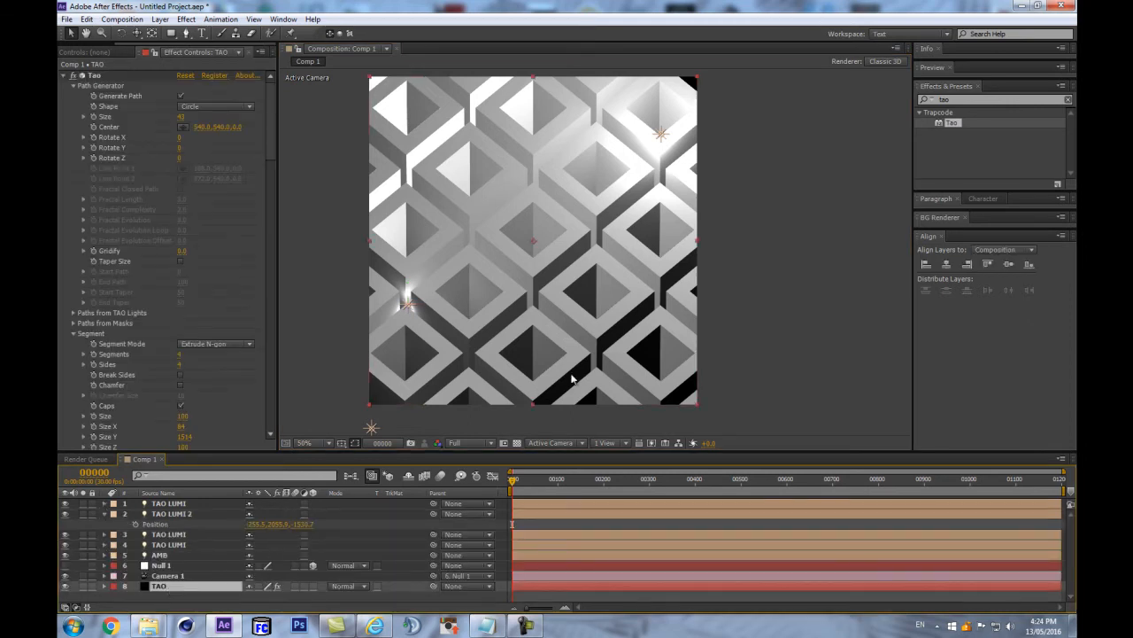
{"action": "left_click", "coordinate": [262, 602]}
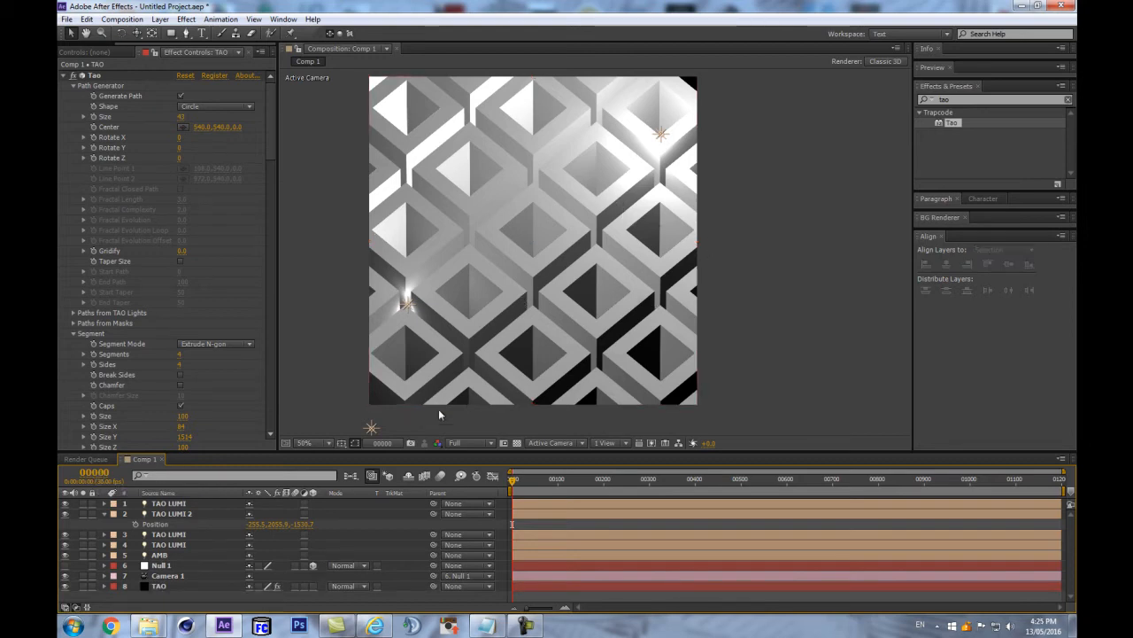
{"action": "scroll", "coordinate": [607, 299], "scroll_direction": "up", "scroll_amount": 1}
{"action": "scroll", "coordinate": [616, 300], "scroll_direction": "down", "scroll_amount": 1}
Go to frame 30 and bring up the World Transform settings of the TAO layer's Tao effect
{"action": "left_click", "coordinate": [95, 473]}
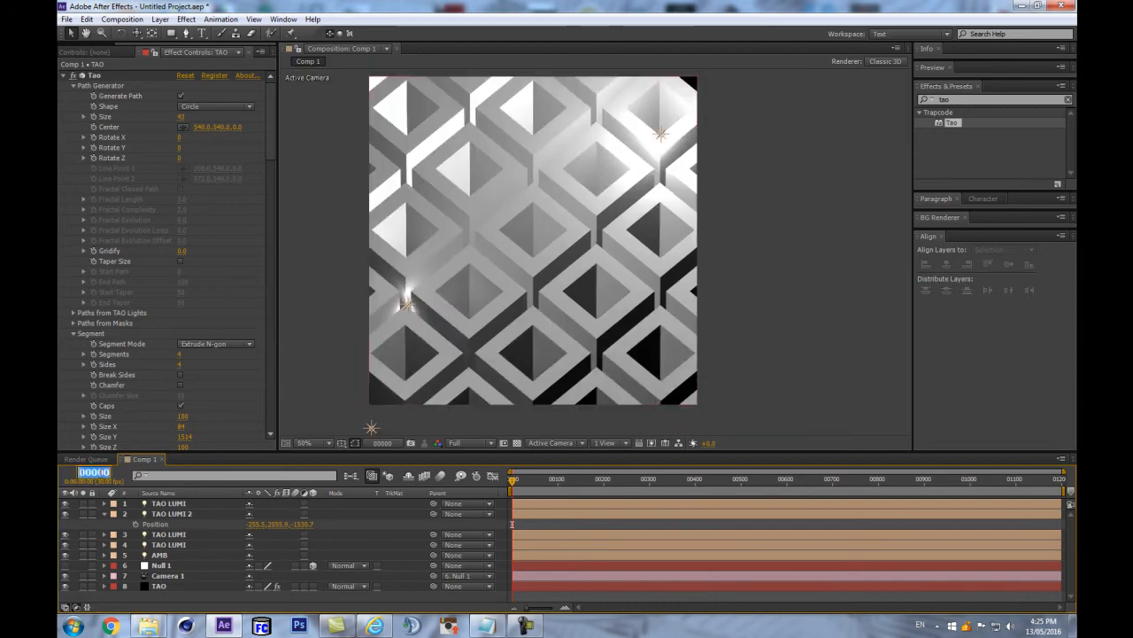
{"action": "type", "text": "30"}
{"action": "key", "text": "Return"}
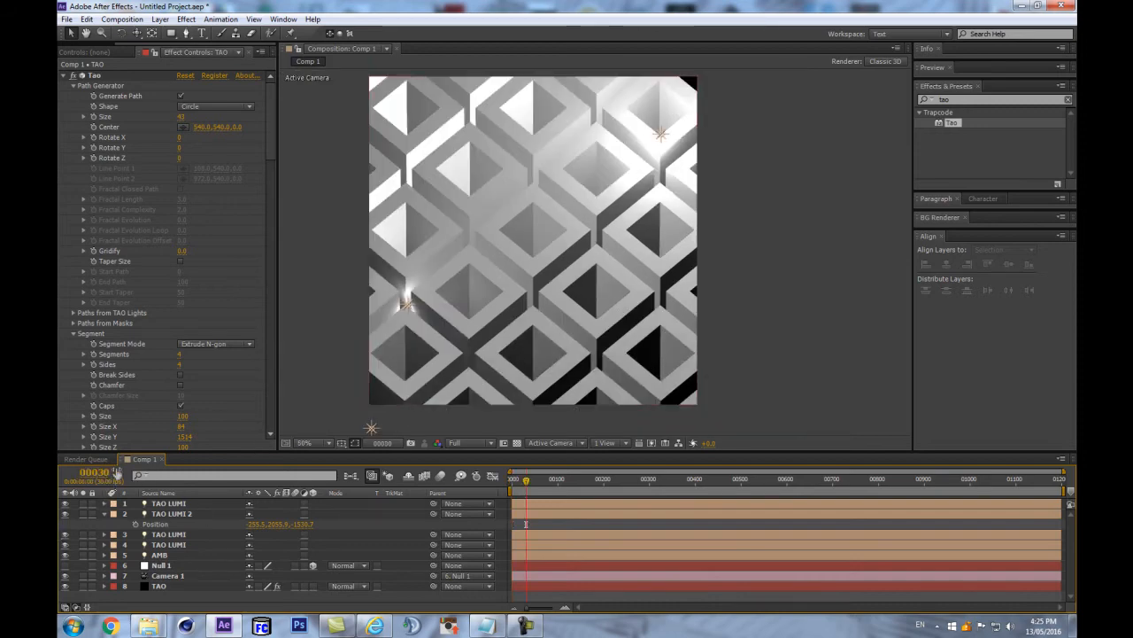
{"action": "left_click", "coordinate": [157, 586]}
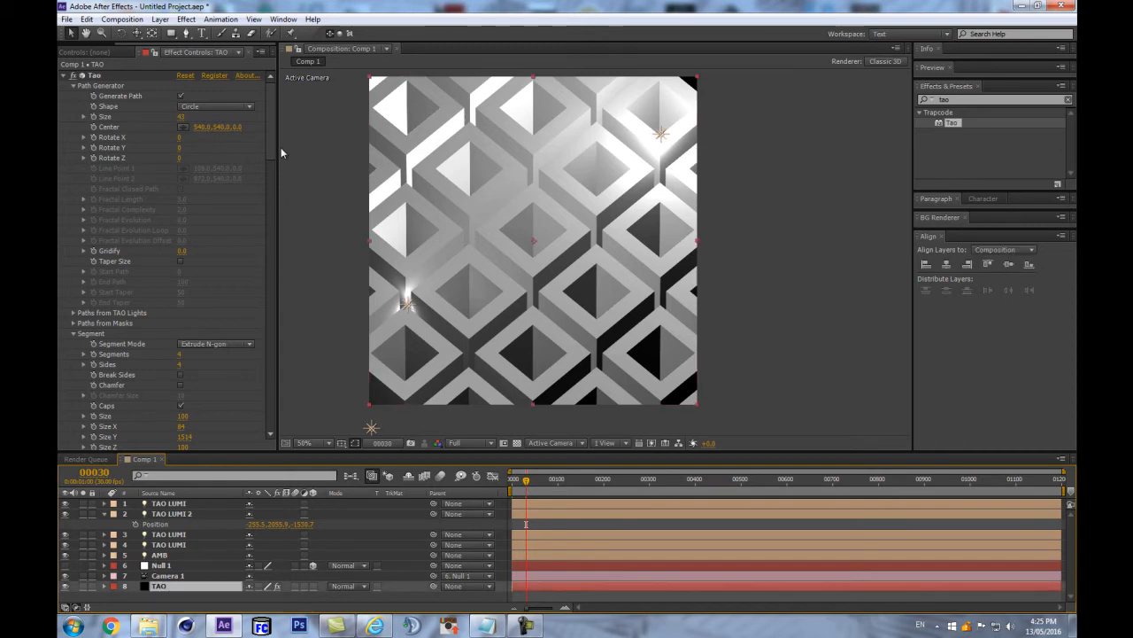
{"action": "left_click_drag", "start_coordinate": [271, 144], "coordinate": [262, 488]}
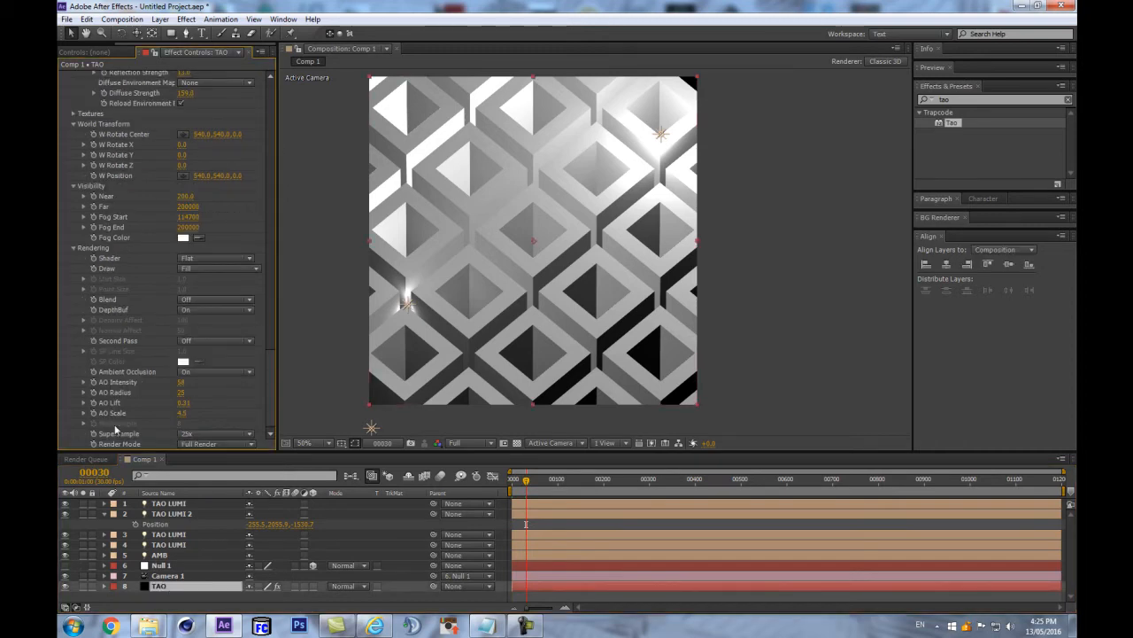
{"action": "scroll", "coordinate": [100, 195], "scroll_direction": "up", "scroll_amount": 15}
{"action": "left_click_drag", "start_coordinate": [271, 146], "coordinate": [235, 433]}
{"action": "scroll", "coordinate": [92, 156], "scroll_direction": "up", "scroll_amount": 3}
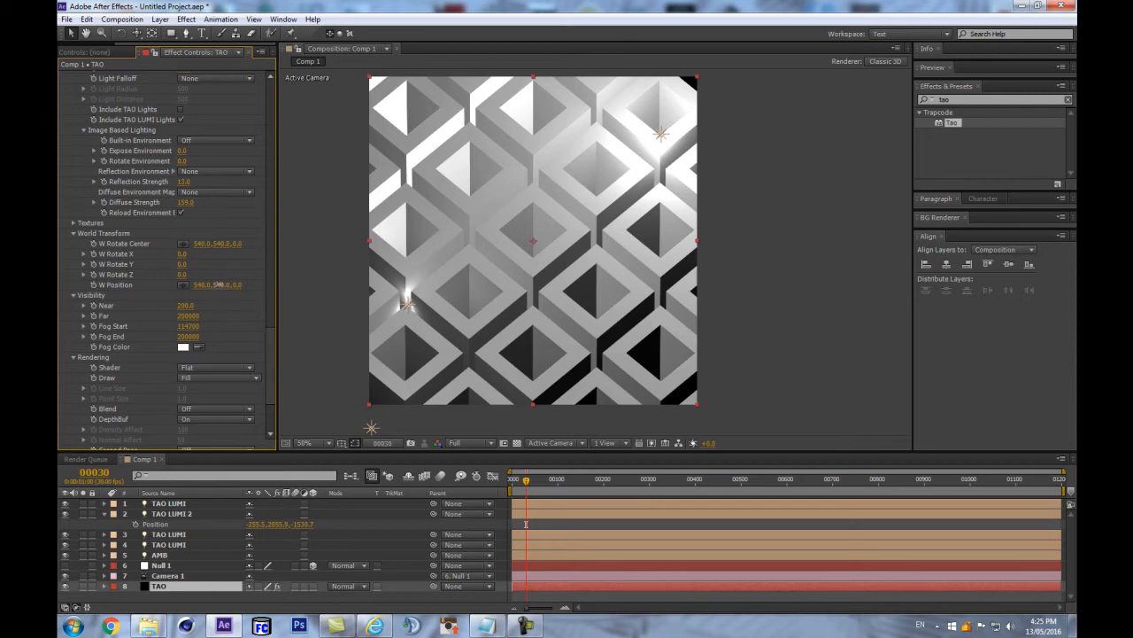
Try shifting the pattern horizontally through the Tao effect's W Position X value
{"action": "left_click_drag", "start_coordinate": [217, 284], "coordinate": [137, 285]}
{"action": "key", "text": "ctrl+z"}
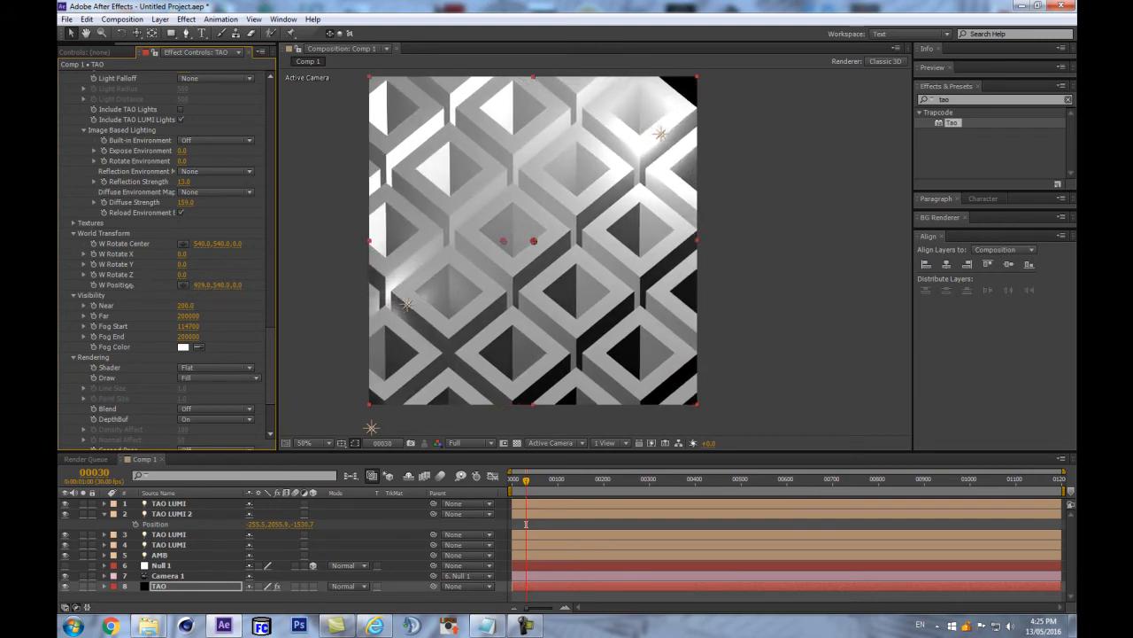
{"action": "key", "text": "ctrl+z"}
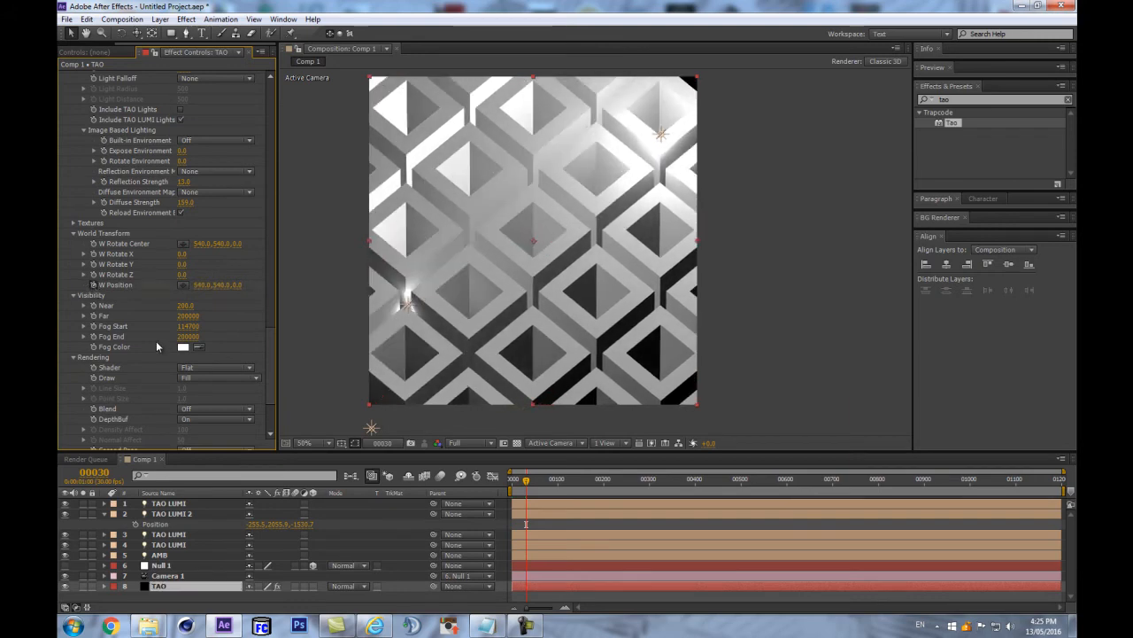
Keyframe W Position at frame 30, reveal it under the TAO layer in the timeline and add another keyframe at frame 0
{"action": "key", "text": "Return"}
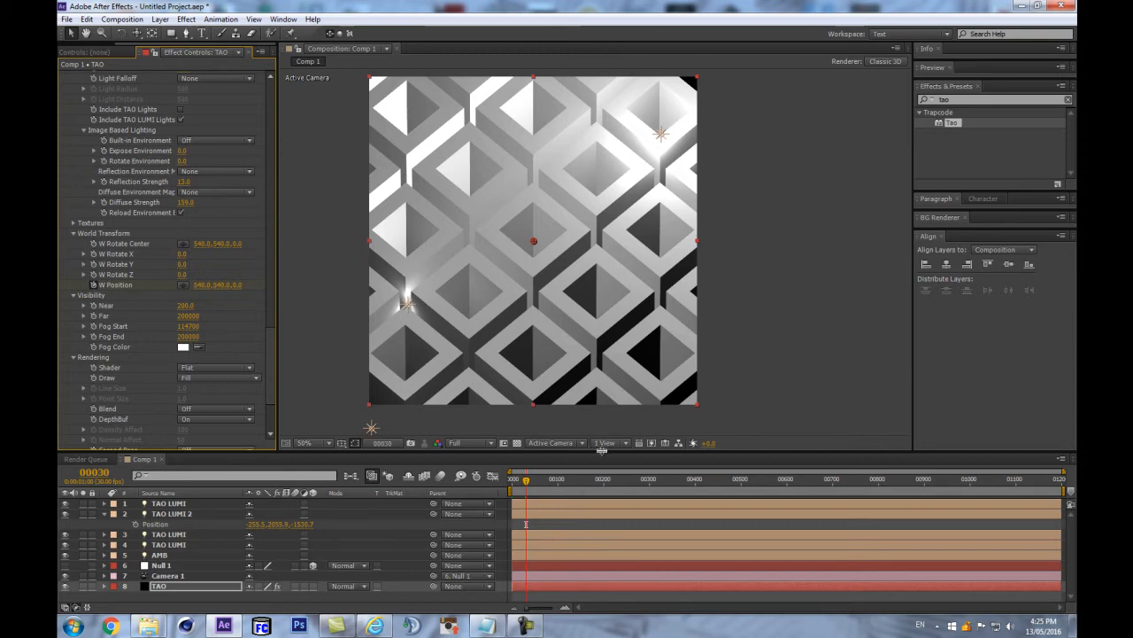
{"action": "left_click_drag", "start_coordinate": [601, 450], "coordinate": [593, 370]}
{"action": "key", "text": "u"}
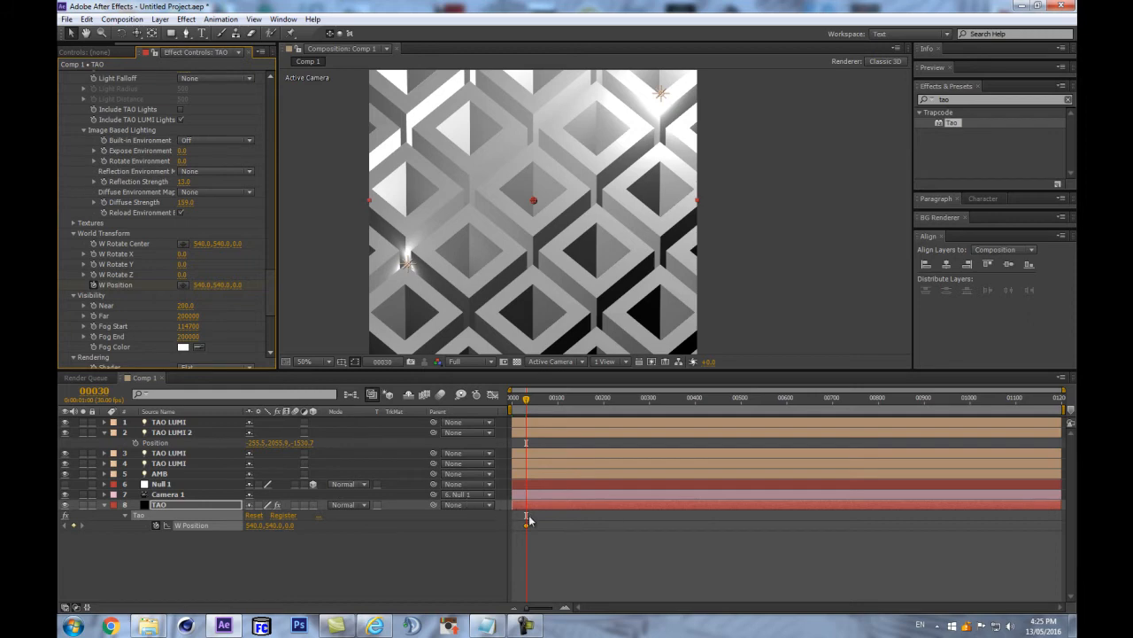
{"action": "key", "text": "Home"}
{"action": "left_click", "coordinate": [74, 525]}
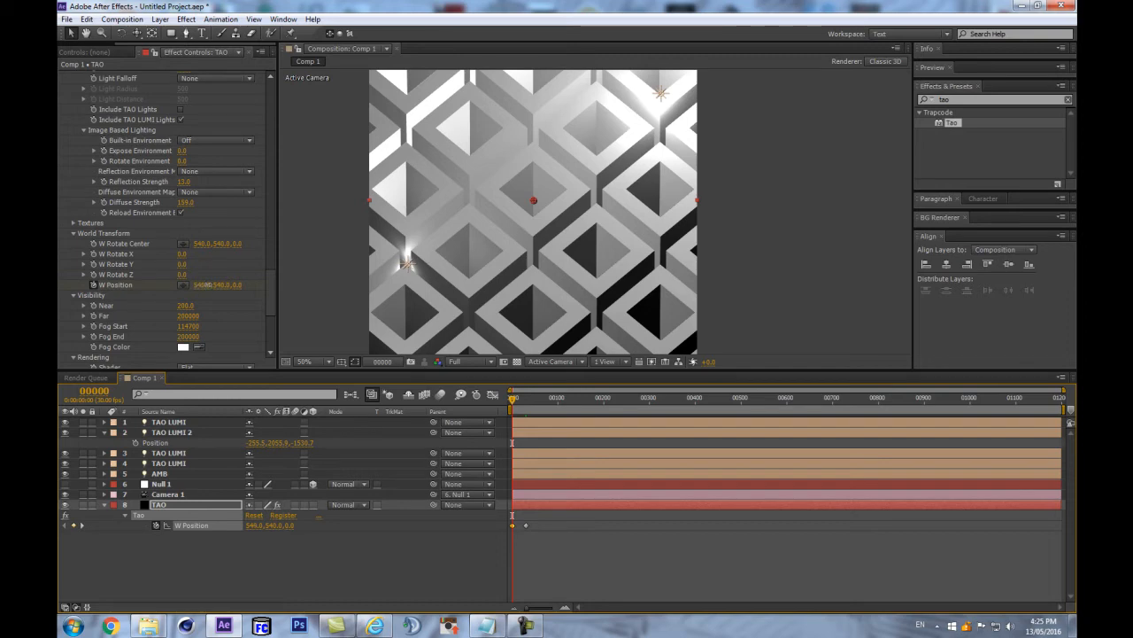
Shift the pattern horizontally at frame 0 by changing W Position X to about 1150
{"action": "left_click_drag", "start_coordinate": [200, 285], "coordinate": [398, 288]}
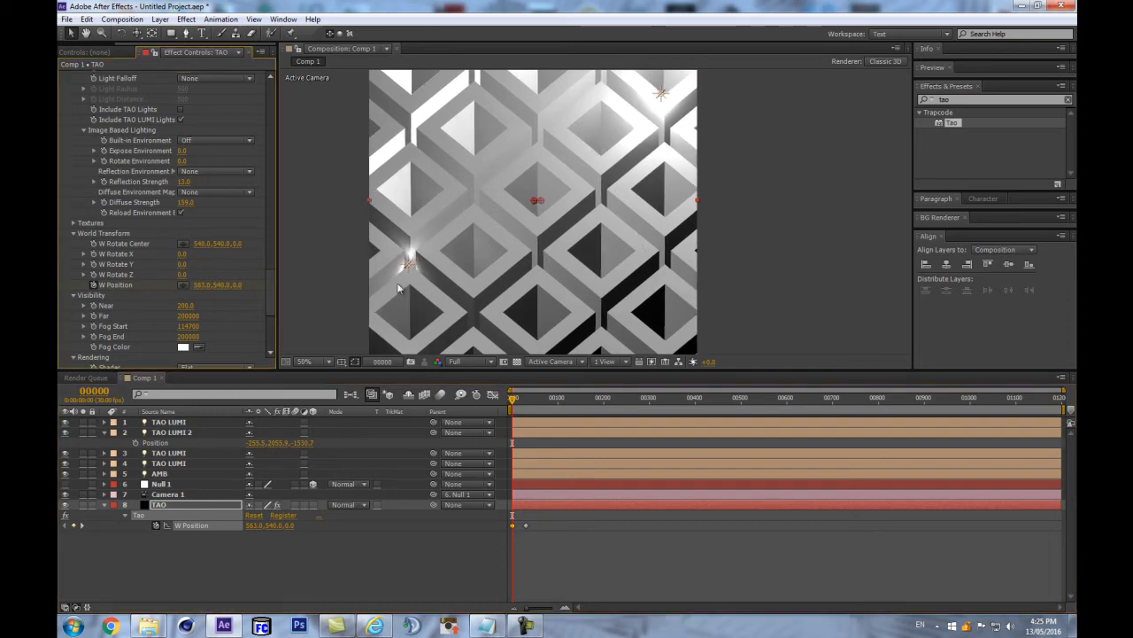
{"action": "key", "text": "ctrl+z"}
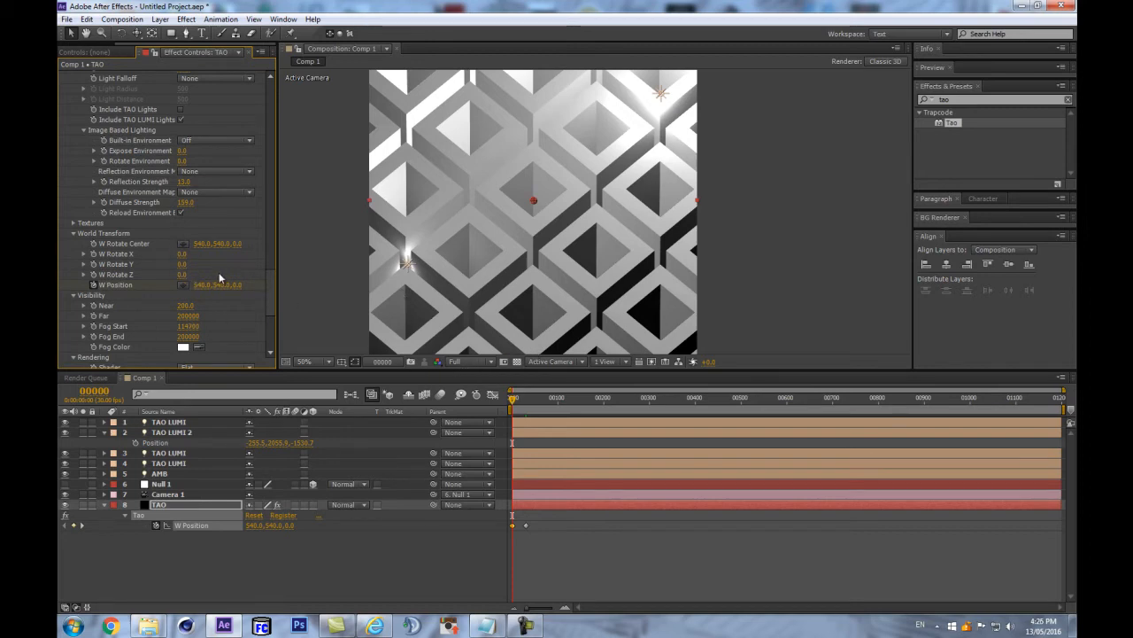
{"action": "left_click_drag", "start_coordinate": [218, 283], "coordinate": [344, 264]}
{"action": "key", "text": "ctrl+z"}
{"action": "mouse_move", "coordinate": [217, 284]}
{"action": "left_mouse_down"}
{"action": "mouse_move", "coordinate": [574, 256]}
{"action": "mouse_move", "coordinate": [538, 261]}
{"action": "left_mouse_up"}
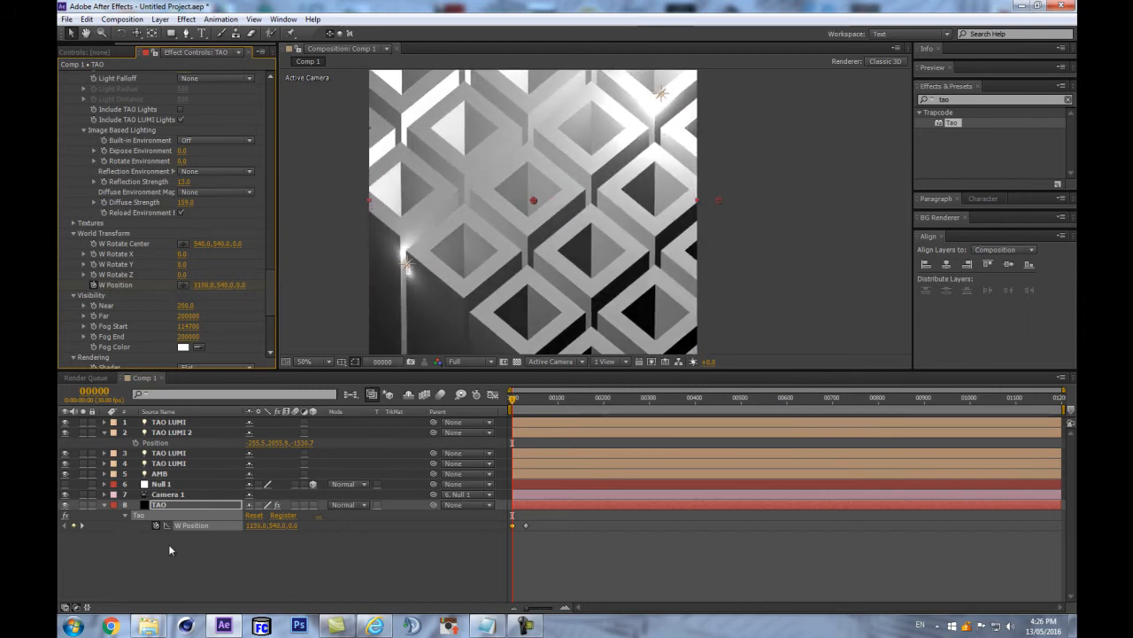
Set the Second Repeater's R2 Repetitions to 7 on the TAO layer
{"action": "left_click", "coordinate": [195, 503]}
{"action": "left_click_drag", "start_coordinate": [263, 302], "coordinate": [267, 229]}
{"action": "left_click", "coordinate": [181, 162]}
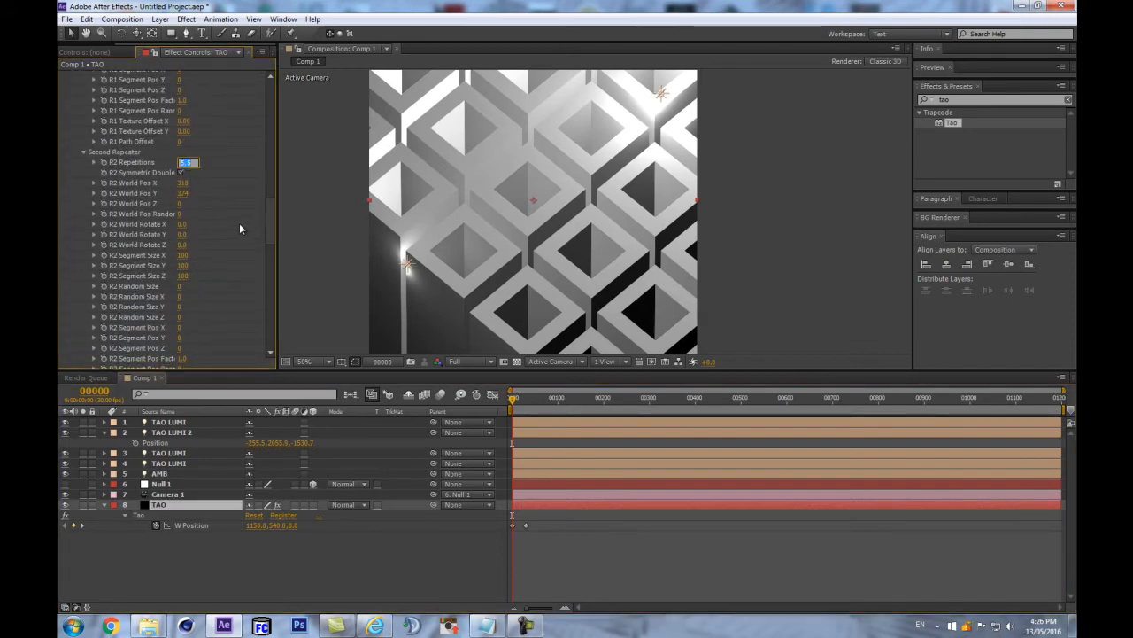
{"action": "type", "text": "7"}
{"action": "key", "text": "Return"}
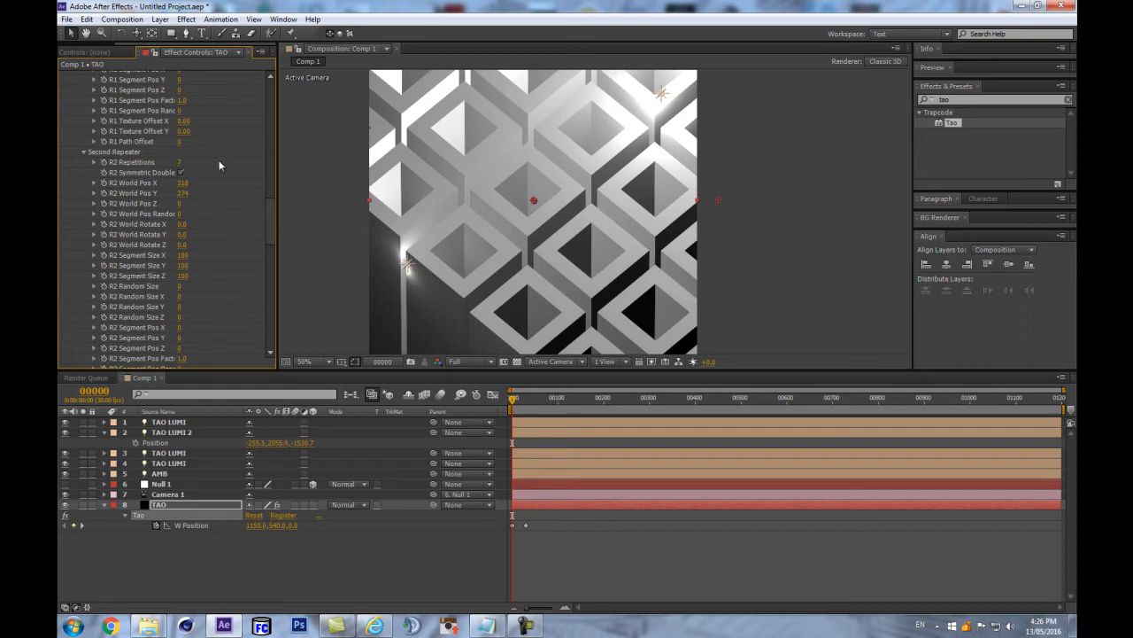
Check the First Repeater's repetitions and set the Second Repeater's R2 Repetitions to 8
{"action": "scroll", "coordinate": [213, 160], "scroll_direction": "up", "scroll_amount": 7}
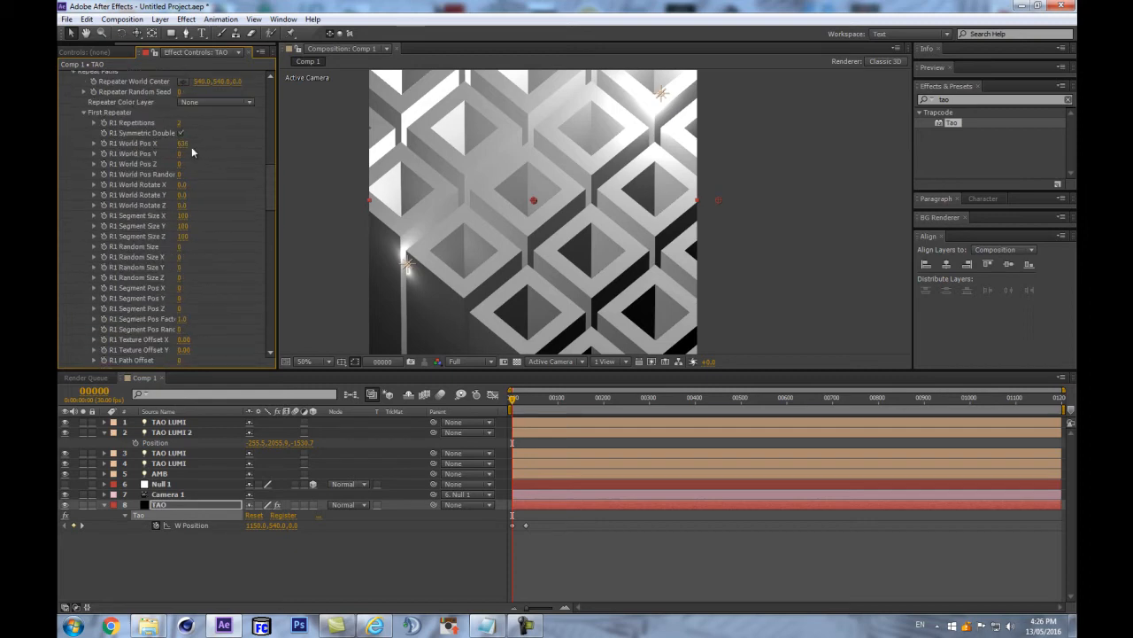
{"action": "left_click", "coordinate": [181, 131]}
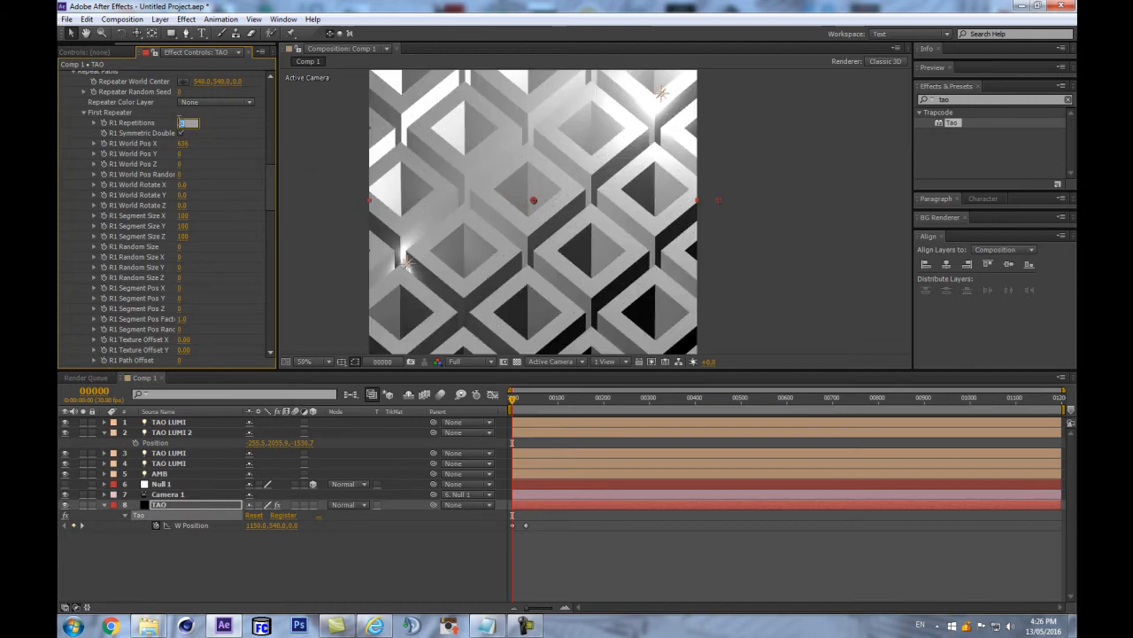
{"action": "scroll", "coordinate": [244, 203], "scroll_direction": "down", "scroll_amount": 3}
{"action": "scroll", "coordinate": [244, 237], "scroll_direction": "down", "scroll_amount": 3}
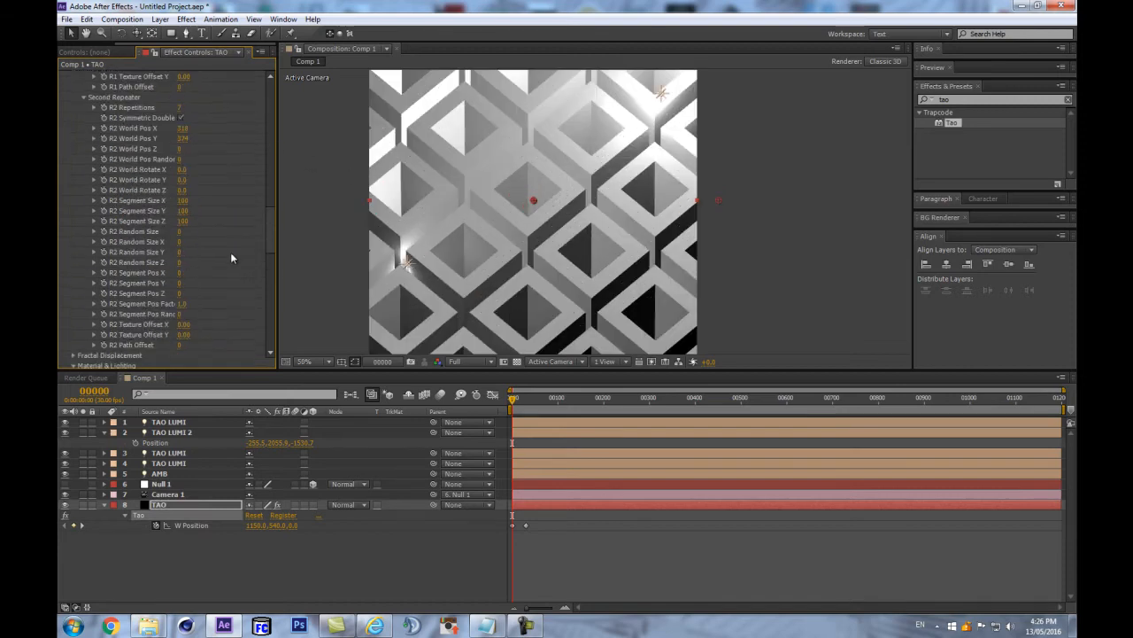
{"action": "scroll", "coordinate": [207, 142], "scroll_direction": "down", "scroll_amount": 3}
{"action": "left_click", "coordinate": [180, 164]}
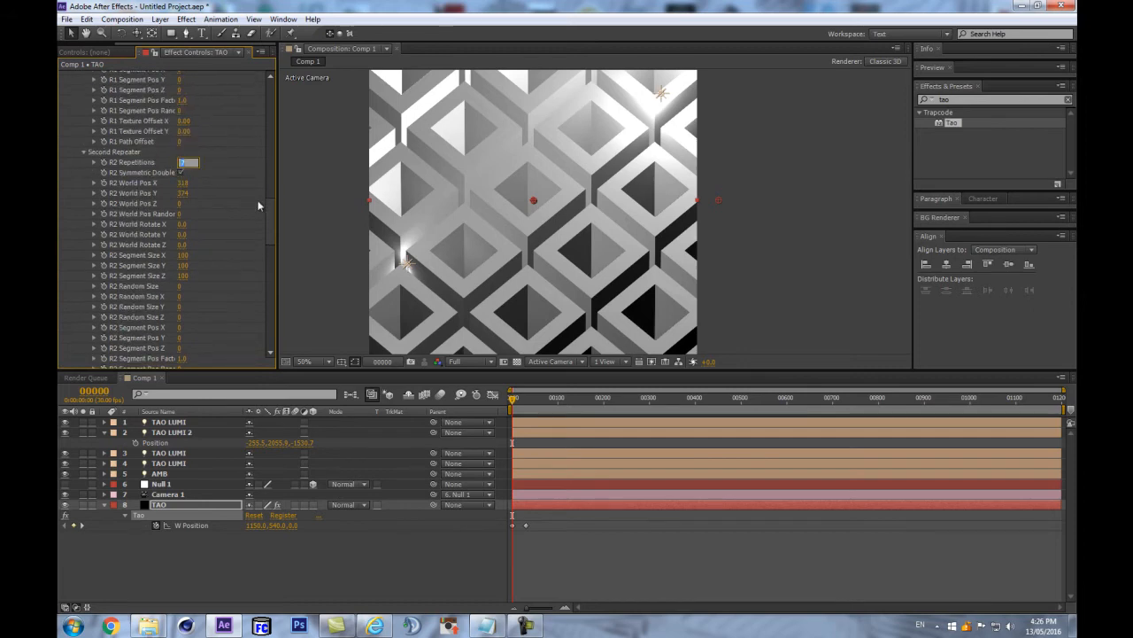
{"action": "type", "text": "8"}
{"action": "key", "text": "Return"}
Set the frame 0 keyframe's W Position X to 1176 and check the pattern's alignment up close
{"action": "mouse_move", "coordinate": [254, 534]}
{"action": "left_mouse_down"}
{"action": "mouse_move", "coordinate": [270, 529]}
{"action": "mouse_move", "coordinate": [278, 544]}
{"action": "mouse_move", "coordinate": [249, 532]}
{"action": "left_mouse_up"}
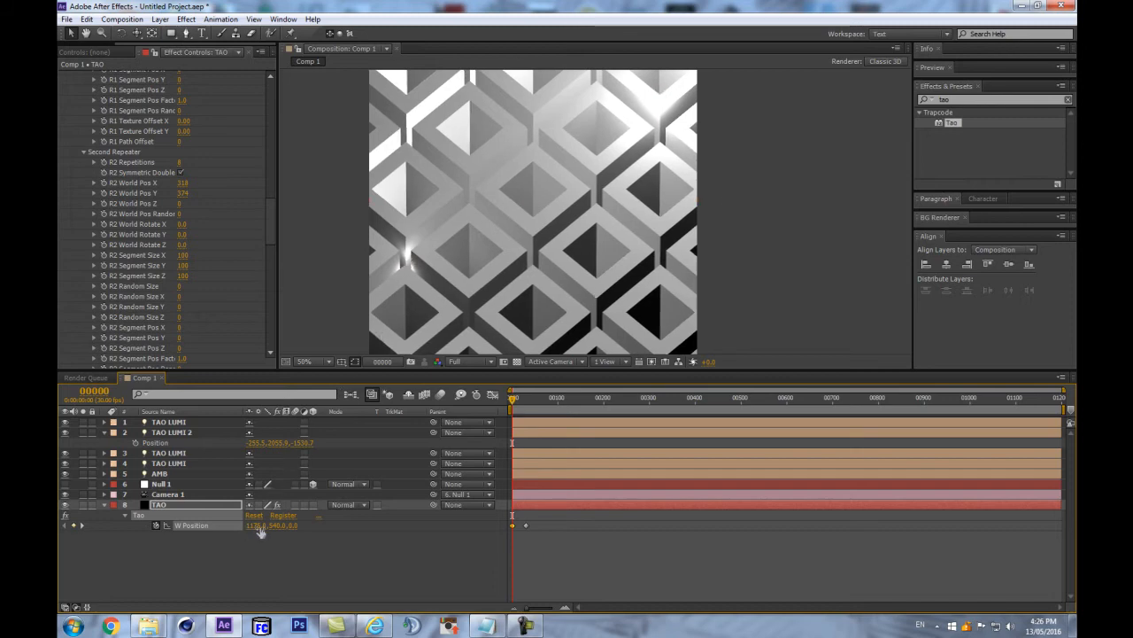
{"action": "scroll", "coordinate": [487, 262], "scroll_direction": "up", "scroll_amount": 2}
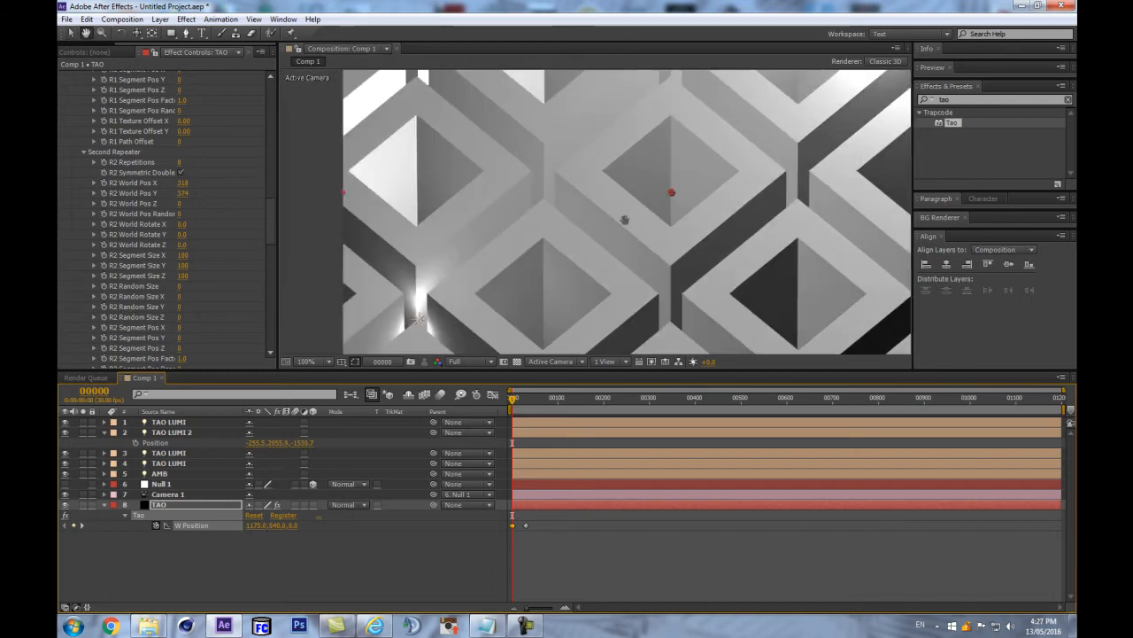
{"action": "left_click", "coordinate": [254, 527]}
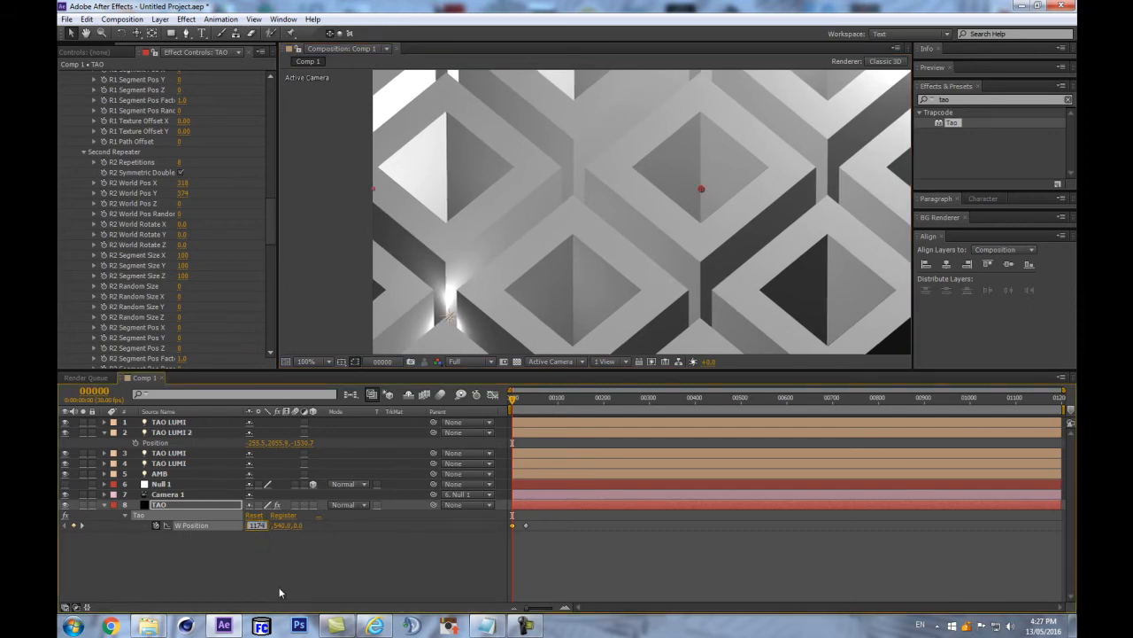
{"action": "key", "text": "Return"}
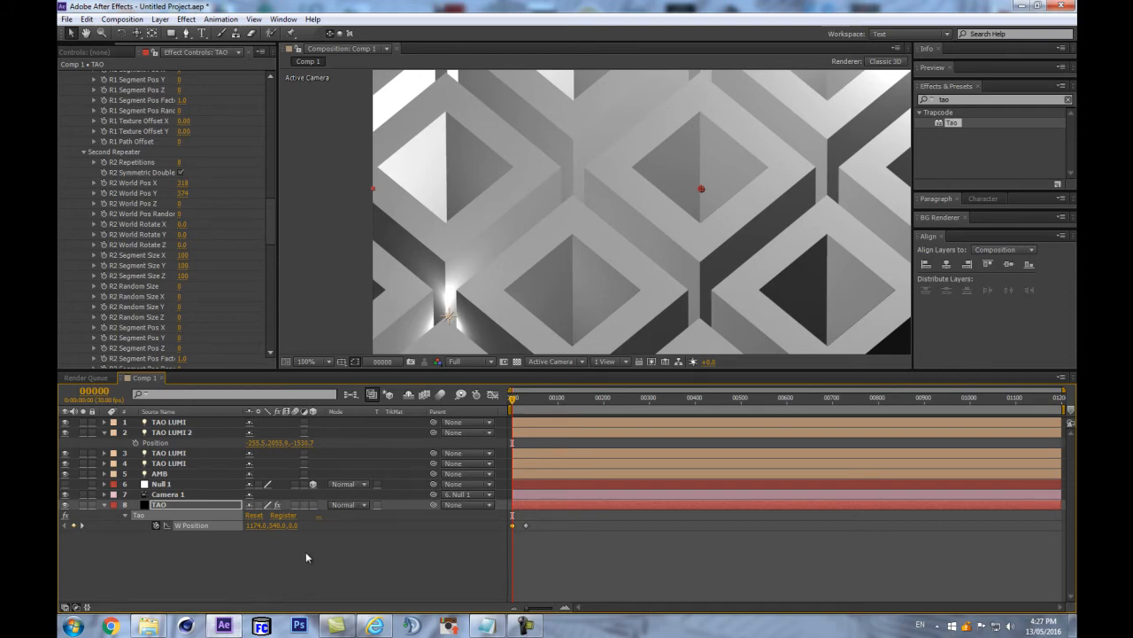
{"action": "left_click", "coordinate": [254, 526]}
{"action": "type", "text": "1176"}
{"action": "key", "text": "Return"}
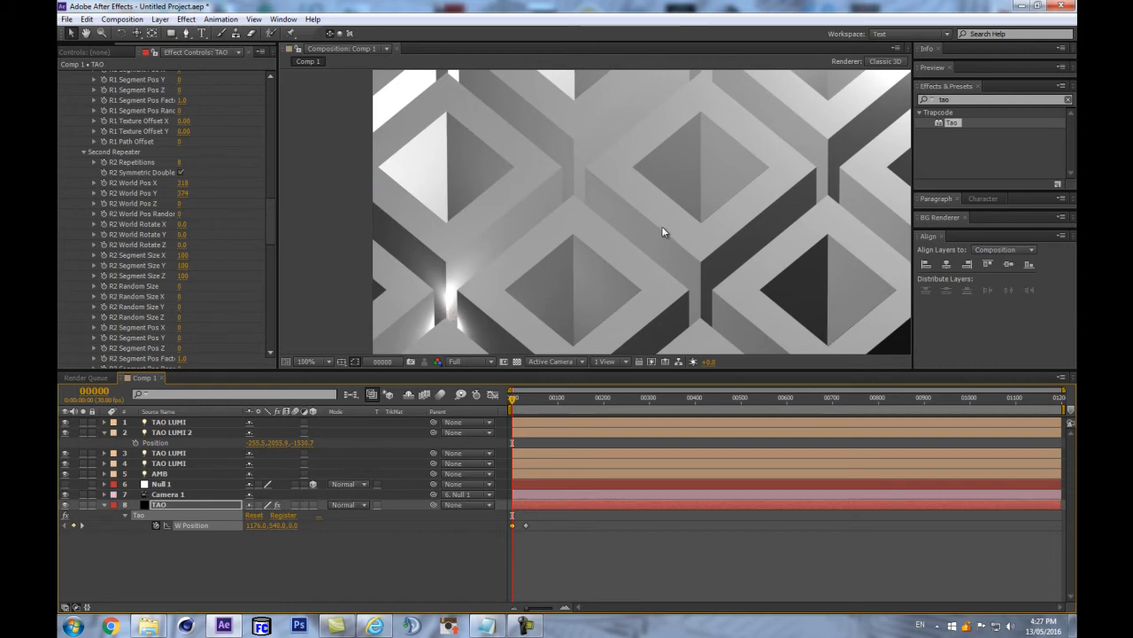
{"action": "scroll", "coordinate": [663, 227], "scroll_direction": "up", "scroll_amount": 4}
{"action": "scroll", "coordinate": [664, 231], "scroll_direction": "down", "scroll_amount": 6}
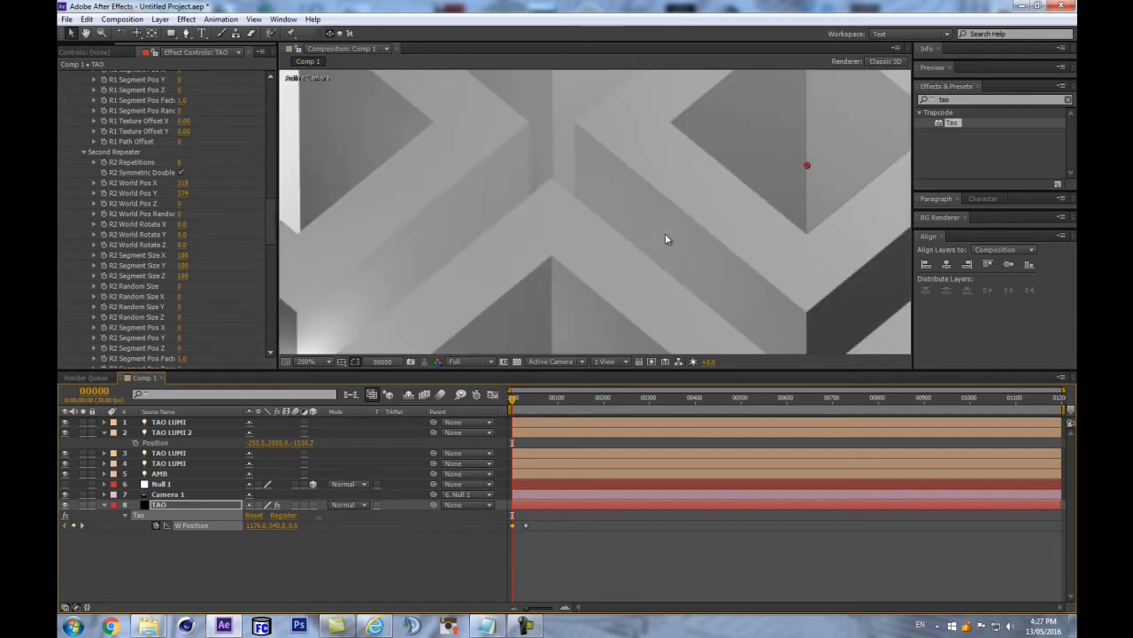
{"action": "left_click", "coordinate": [396, 565]}
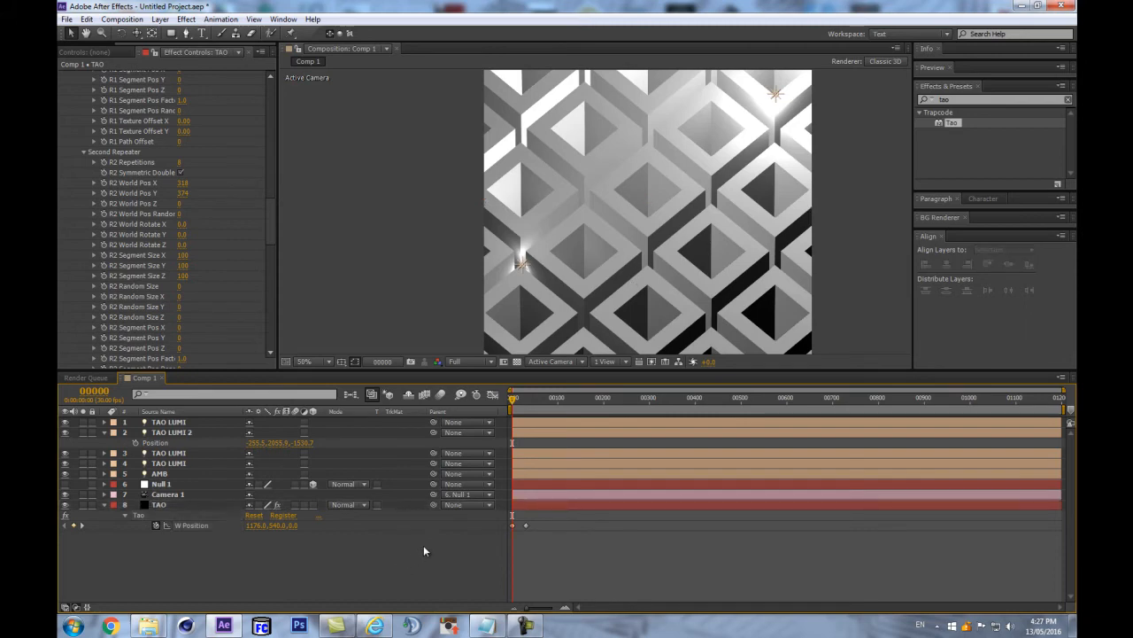
Compare the pattern at frames 30 and 29 and enlarge the composition view
{"action": "left_click_drag", "start_coordinate": [515, 404], "coordinate": [527, 405]}
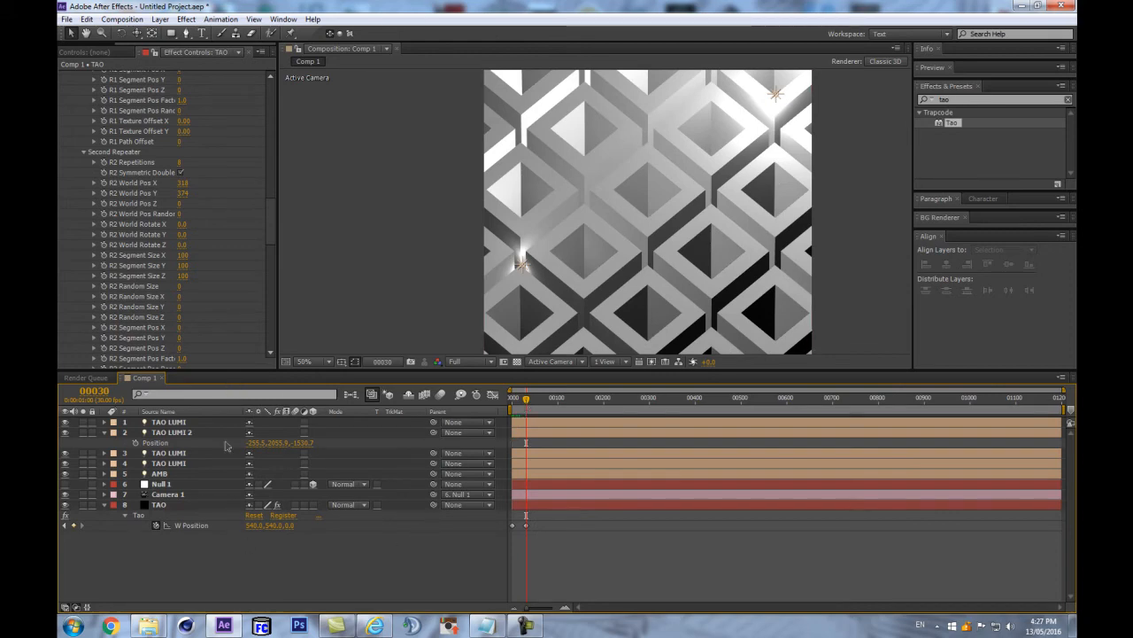
{"action": "key", "text": "Page_Up"}
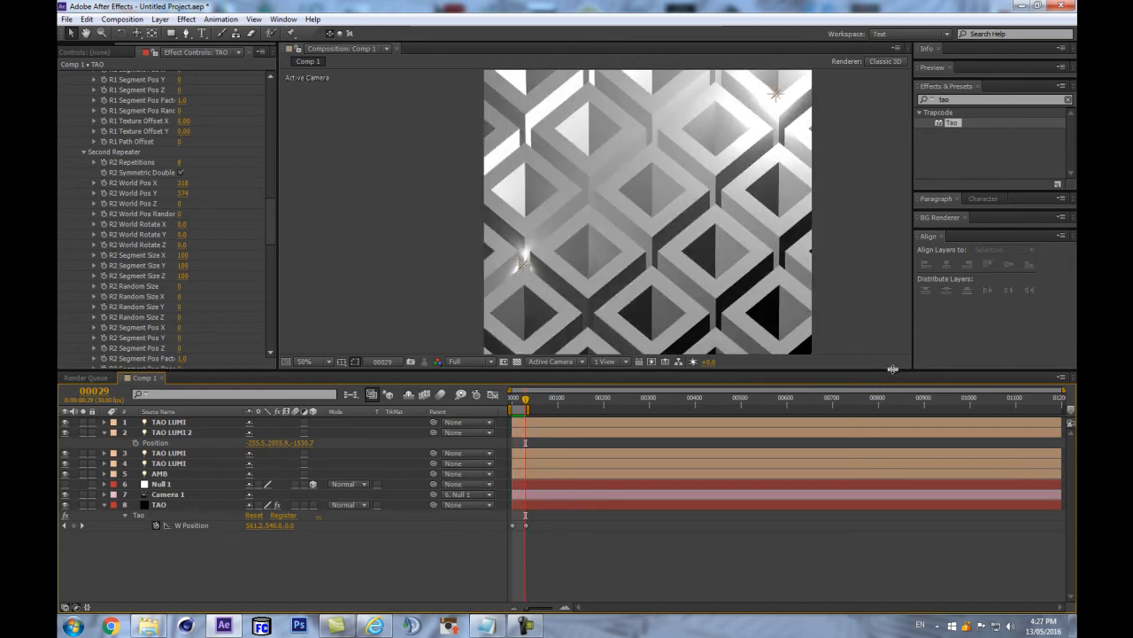
{"action": "left_click_drag", "start_coordinate": [898, 369], "coordinate": [558, 417]}
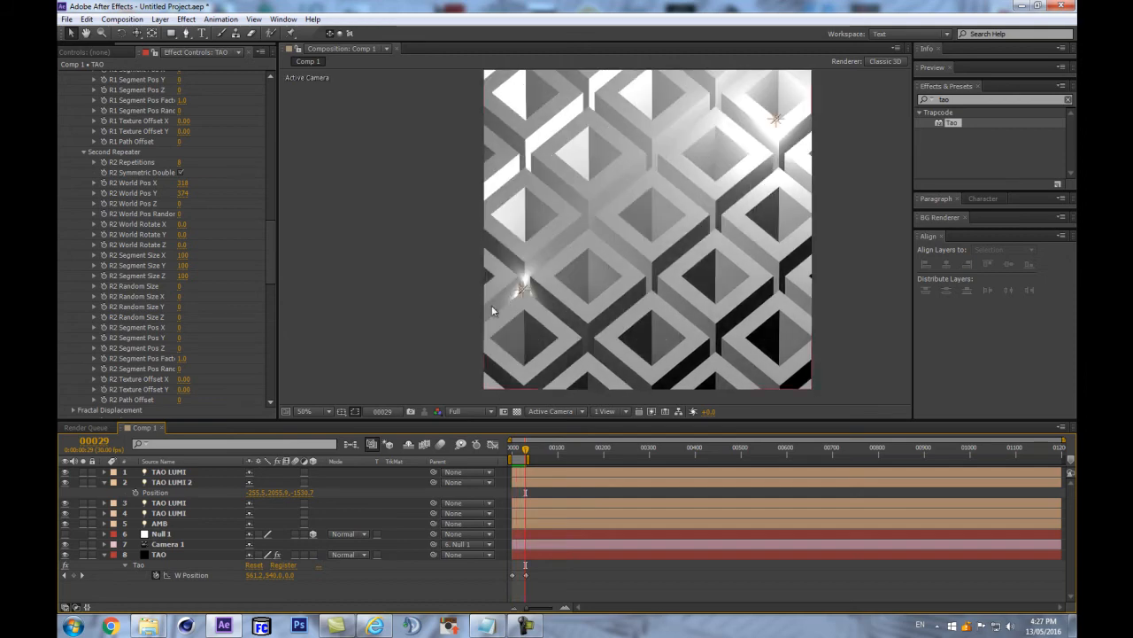
{"action": "key", "text": "space"}
Move the third-layer TAO LUMI light down within the pattern by changing its Position to about -96, 1163.5, -1145.8
{"action": "left_click", "coordinate": [177, 502]}
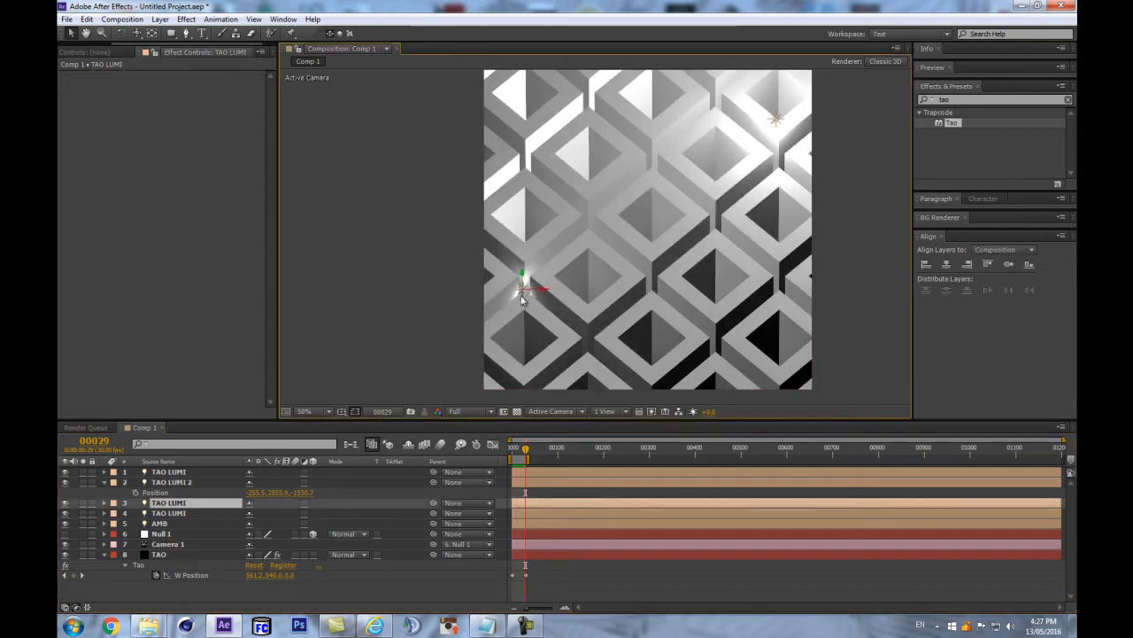
{"action": "key", "text": "p"}
{"action": "left_click_drag", "start_coordinate": [275, 513], "coordinate": [206, 532]}
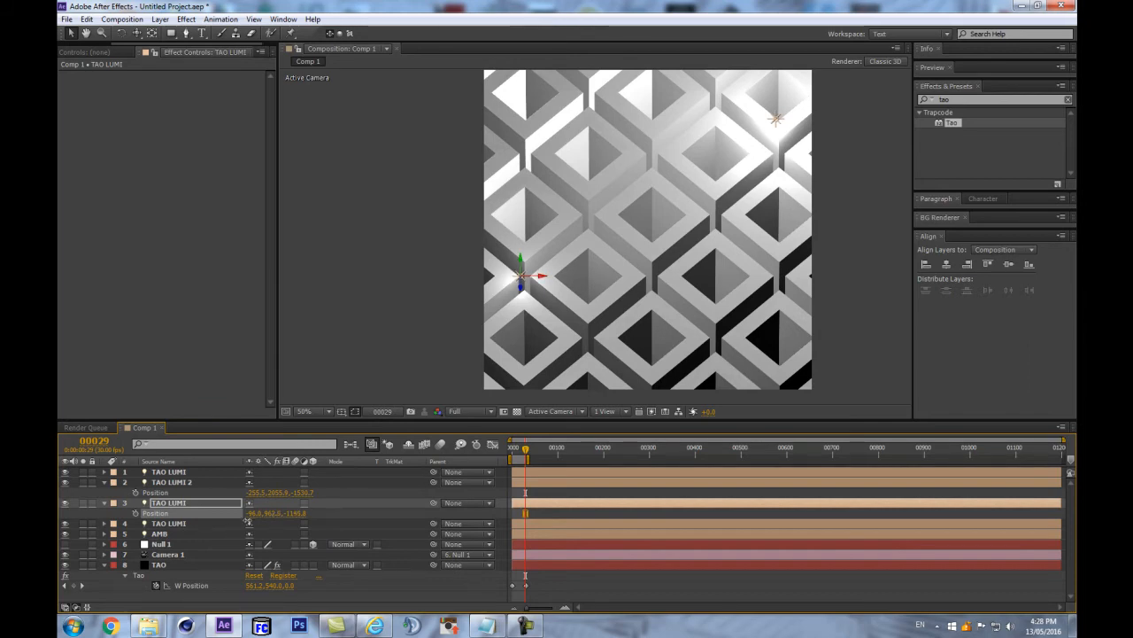
{"action": "left_click_drag", "start_coordinate": [277, 518], "coordinate": [439, 470]}
{"action": "key", "text": "space"}
{"action": "left_click_drag", "start_coordinate": [411, 361], "coordinate": [385, 340]}
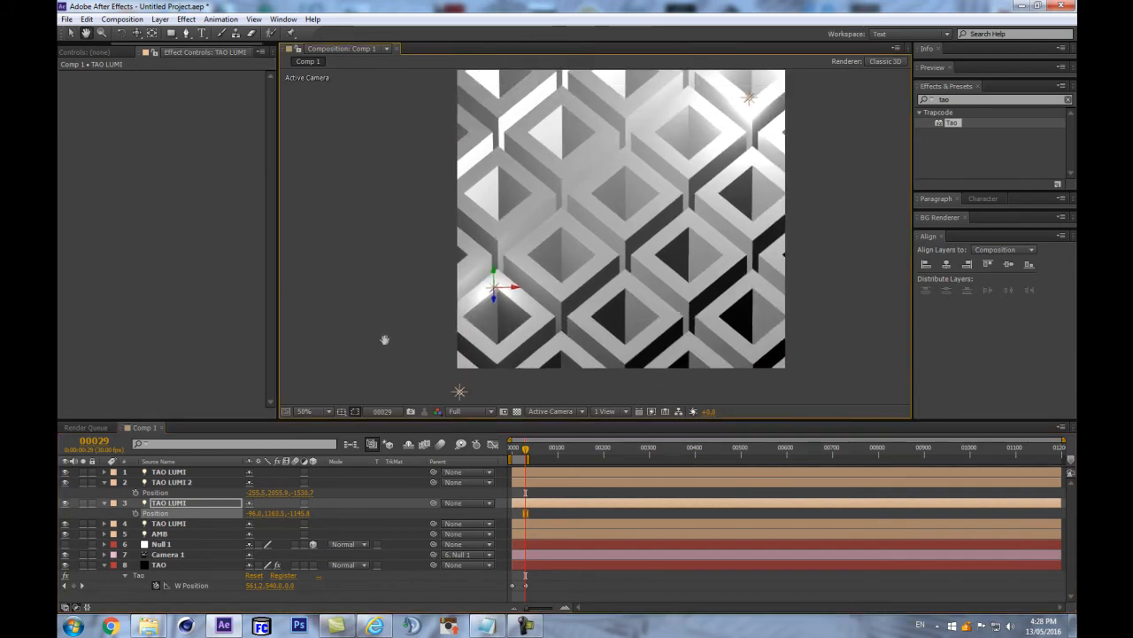
Collapse all layer properties, bring up the TAO layer's Rendering settings and examine the pattern's edges up close
{"action": "key", "text": "ctrl+a"}
{"action": "left_click", "coordinate": [104, 483]}
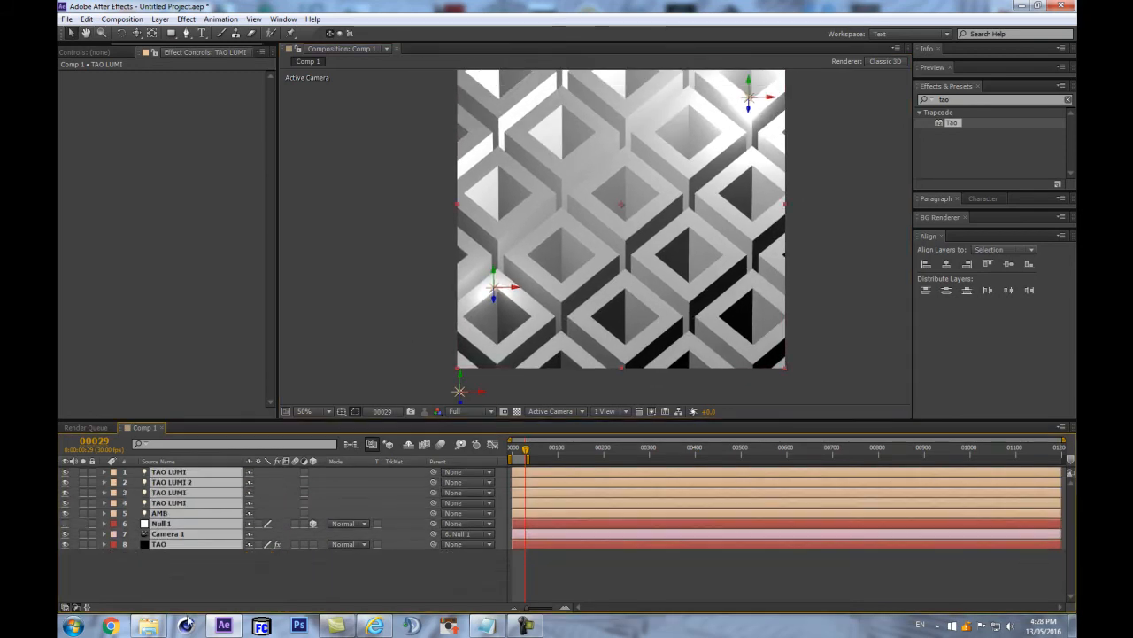
{"action": "left_click", "coordinate": [187, 566]}
{"action": "left_click", "coordinate": [185, 543]}
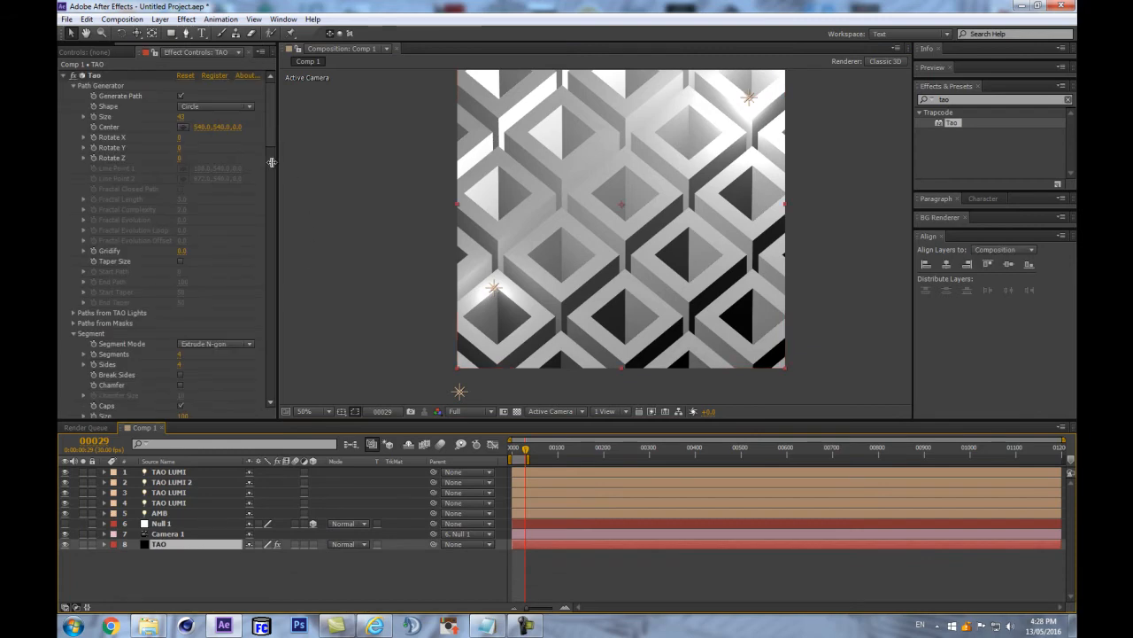
{"action": "left_click_drag", "start_coordinate": [272, 134], "coordinate": [261, 469]}
{"action": "scroll", "coordinate": [451, 330], "scroll_direction": "up", "scroll_amount": 1}
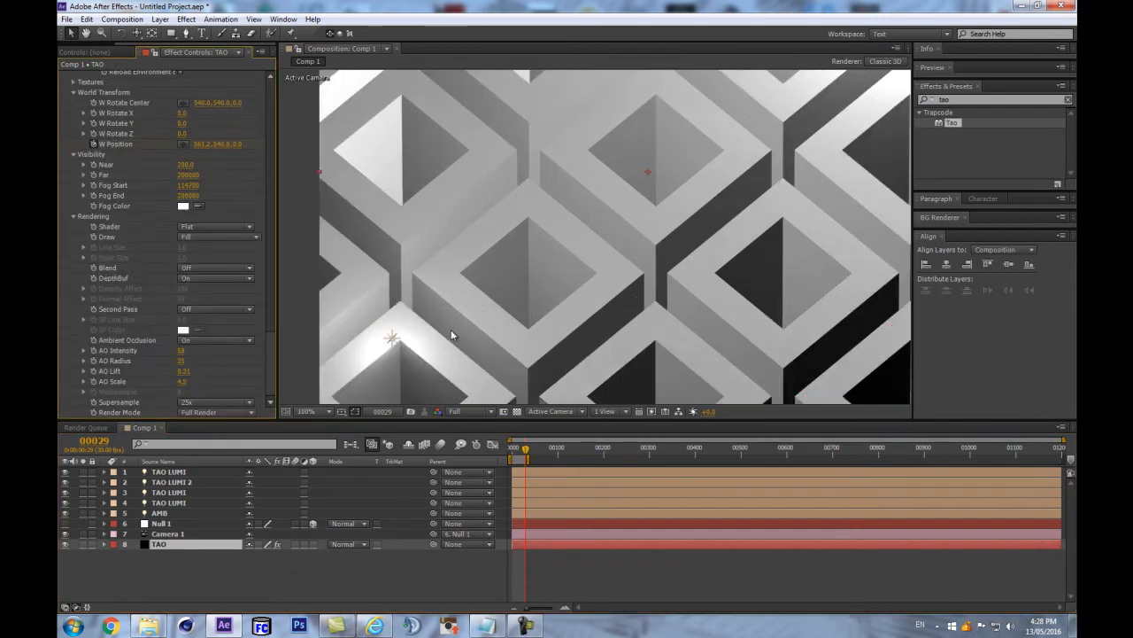
{"action": "scroll", "coordinate": [625, 256], "scroll_direction": "up", "scroll_amount": 1}
{"action": "scroll", "coordinate": [625, 256], "scroll_direction": "down", "scroll_amount": 1}
{"action": "scroll", "coordinate": [717, 221], "scroll_direction": "up", "scroll_amount": 1}
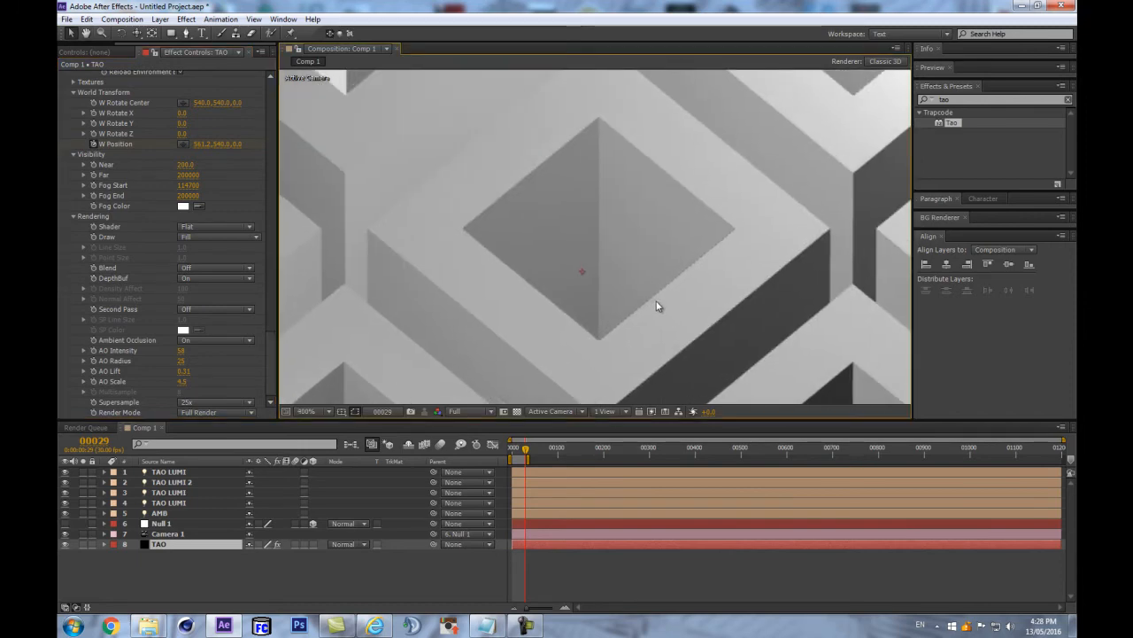
{"action": "scroll", "coordinate": [657, 307], "scroll_direction": "up", "scroll_amount": 1}
{"action": "scroll", "coordinate": [657, 307], "scroll_direction": "down", "scroll_amount": 1}
Turn Supersample off and set Multisample to 32 on the TAO effect, checking the edge quality up close
{"action": "left_click", "coordinate": [202, 402]}
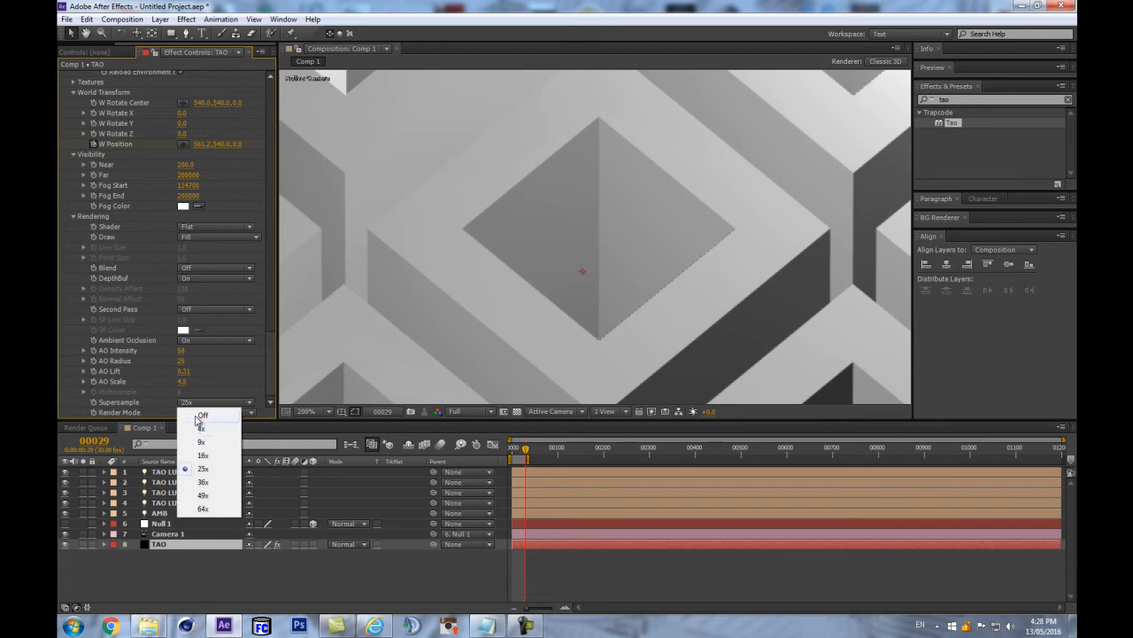
{"action": "left_click", "coordinate": [201, 415]}
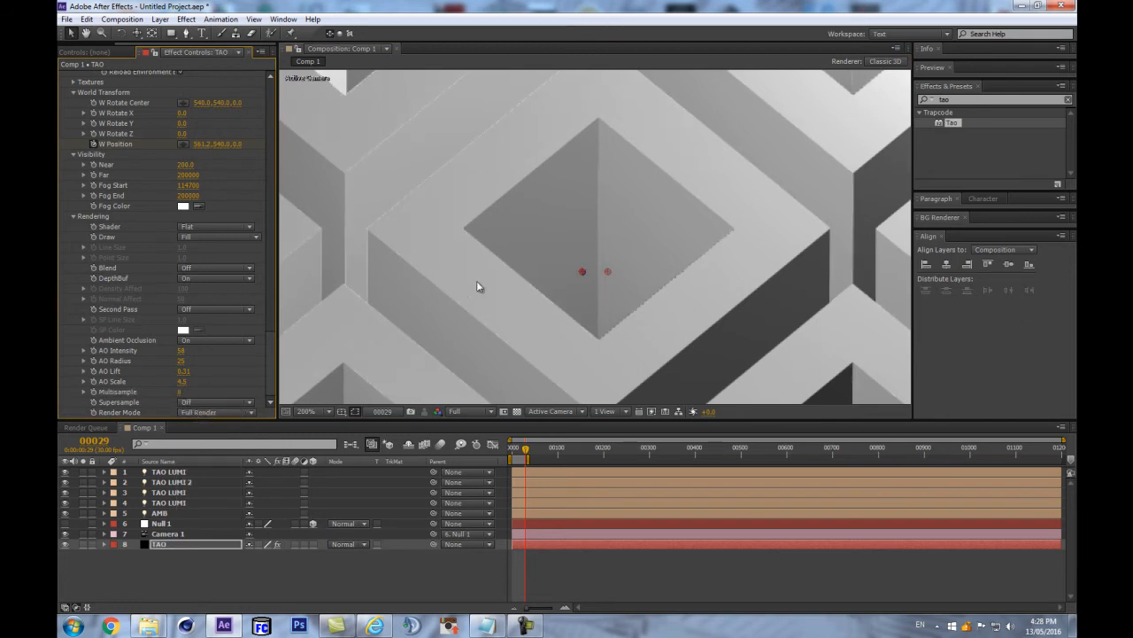
{"action": "left_click", "coordinate": [181, 392]}
{"action": "key", "text": "Return"}
{"action": "key", "text": "comma"}
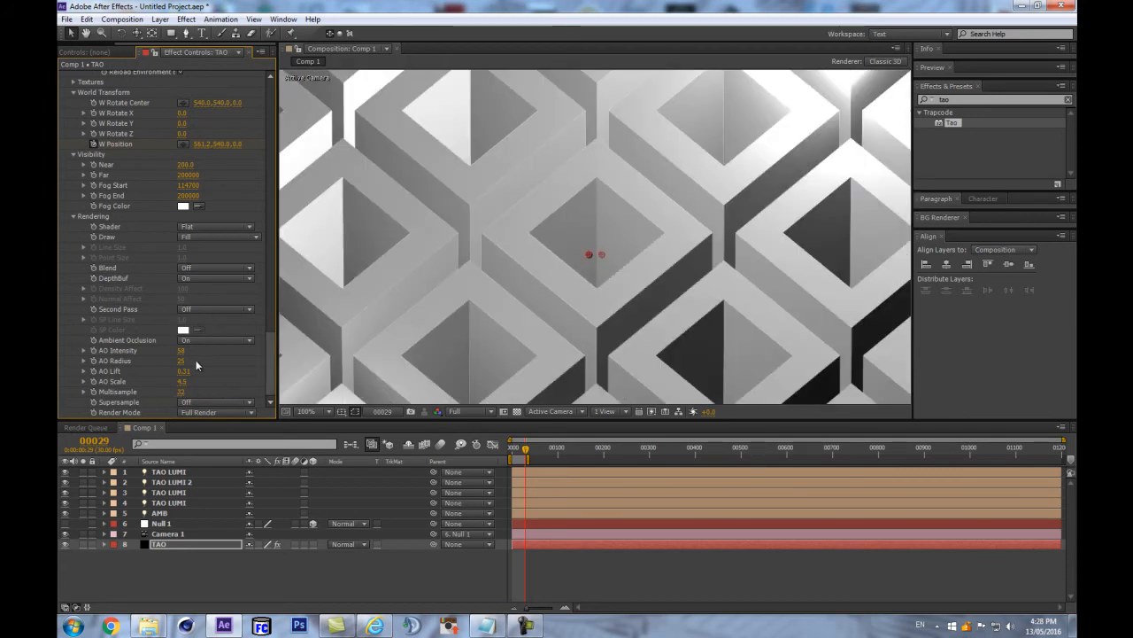
{"action": "scroll", "coordinate": [392, 299], "scroll_direction": "up", "scroll_amount": 1}
{"action": "key", "text": "space"}
{"action": "left_click_drag", "start_coordinate": [359, 222], "coordinate": [633, 195]}
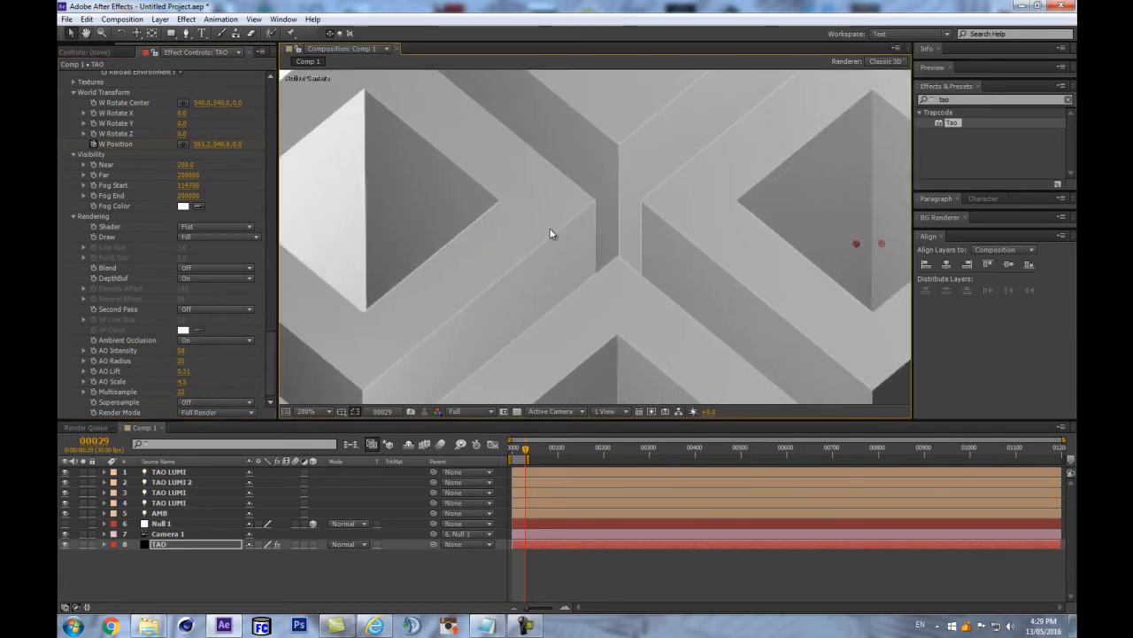
Raise the TAO effect's Near visibility distance to 1932 and set Supersample to 16x
{"action": "left_click", "coordinate": [215, 340]}
{"action": "left_click", "coordinate": [205, 353]}
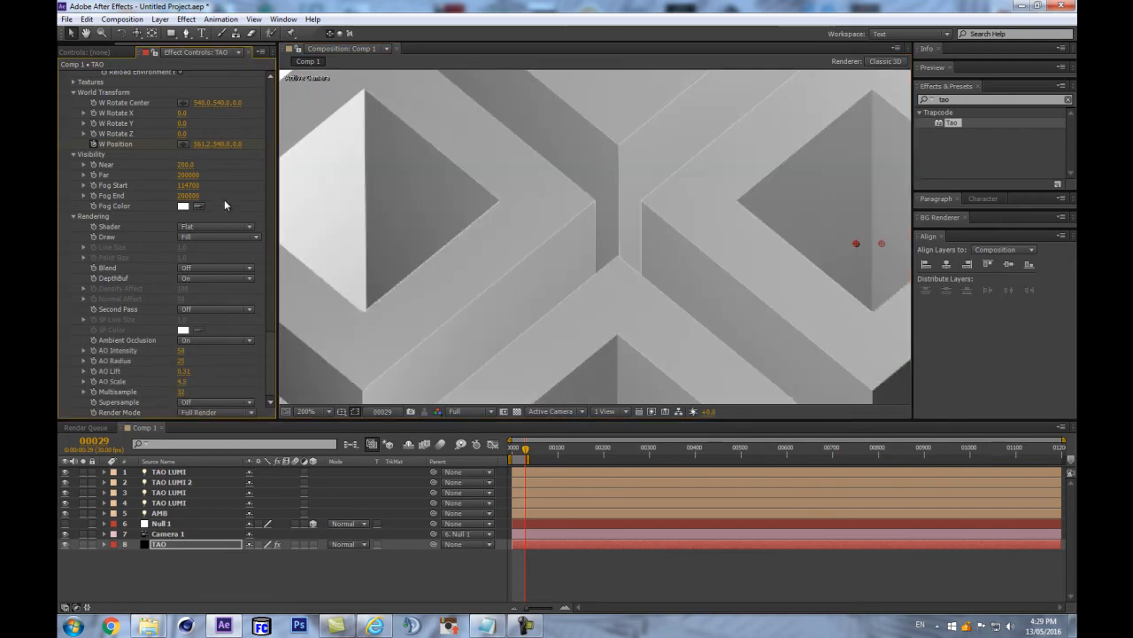
{"action": "left_click_drag", "start_coordinate": [188, 164], "coordinate": [531, 150]}
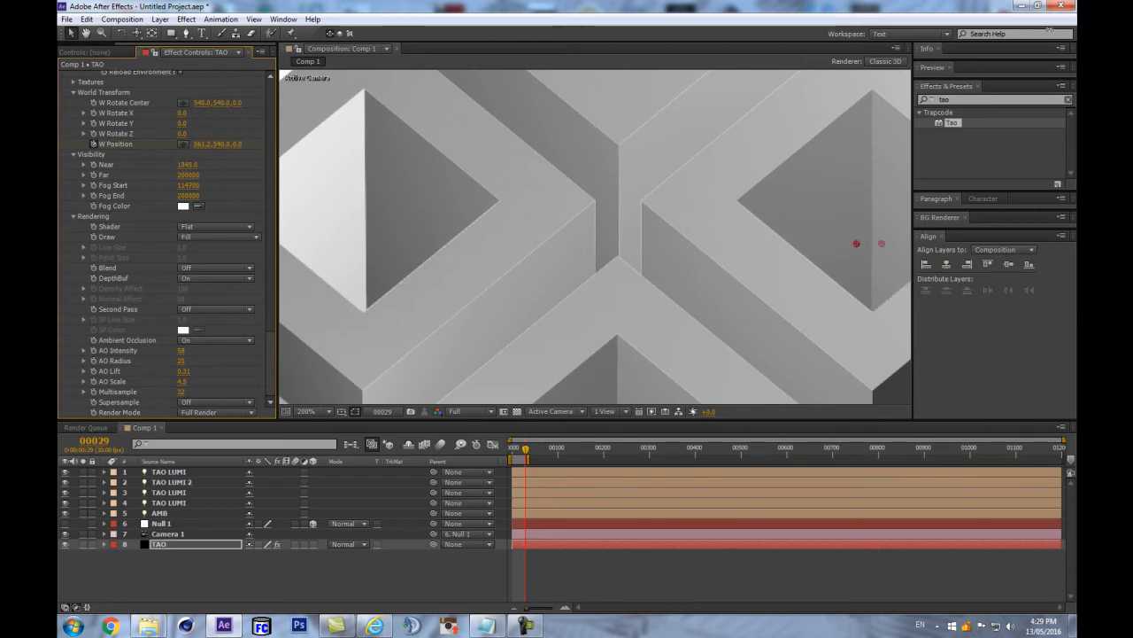
{"action": "left_click_drag", "start_coordinate": [307, 144], "coordinate": [354, 139]}
{"action": "scroll", "coordinate": [534, 225], "scroll_direction": "down", "scroll_amount": 1}
{"action": "scroll", "coordinate": [633, 304], "scroll_direction": "up", "scroll_amount": 2}
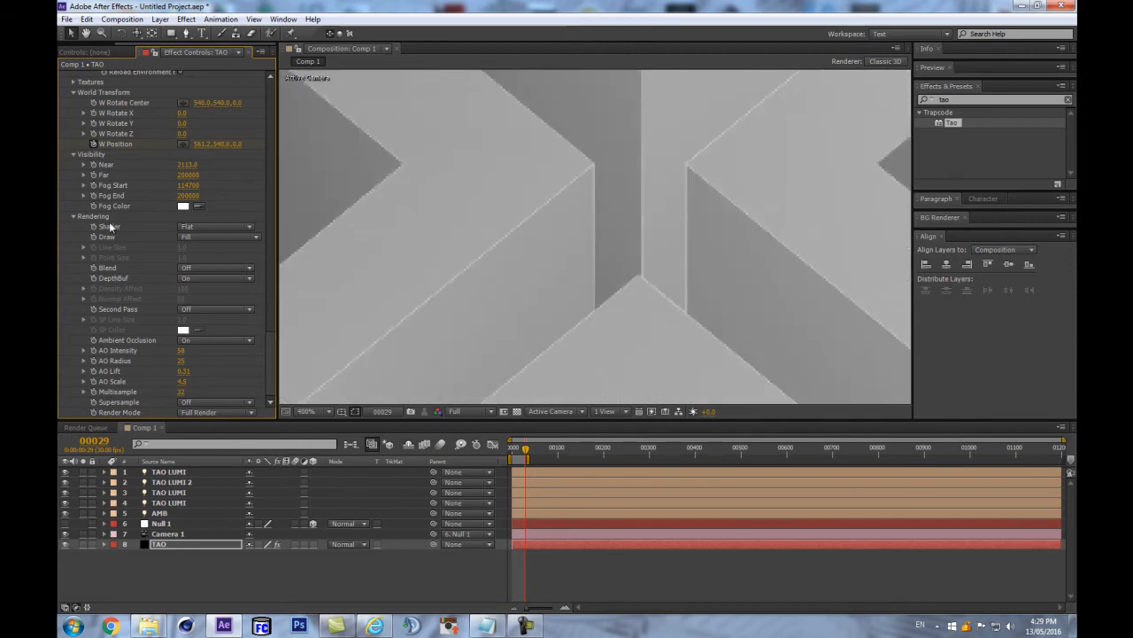
{"action": "scroll", "coordinate": [337, 245], "scroll_direction": "down", "scroll_amount": 1}
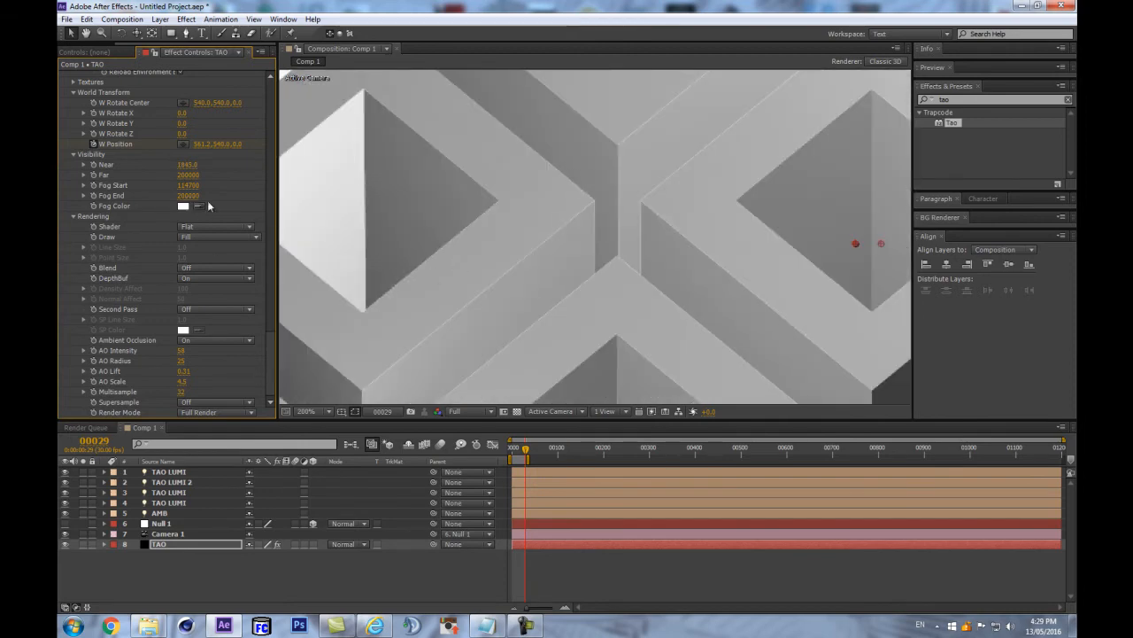
{"action": "left_click", "coordinate": [190, 403]}
{"action": "left_click", "coordinate": [206, 453]}
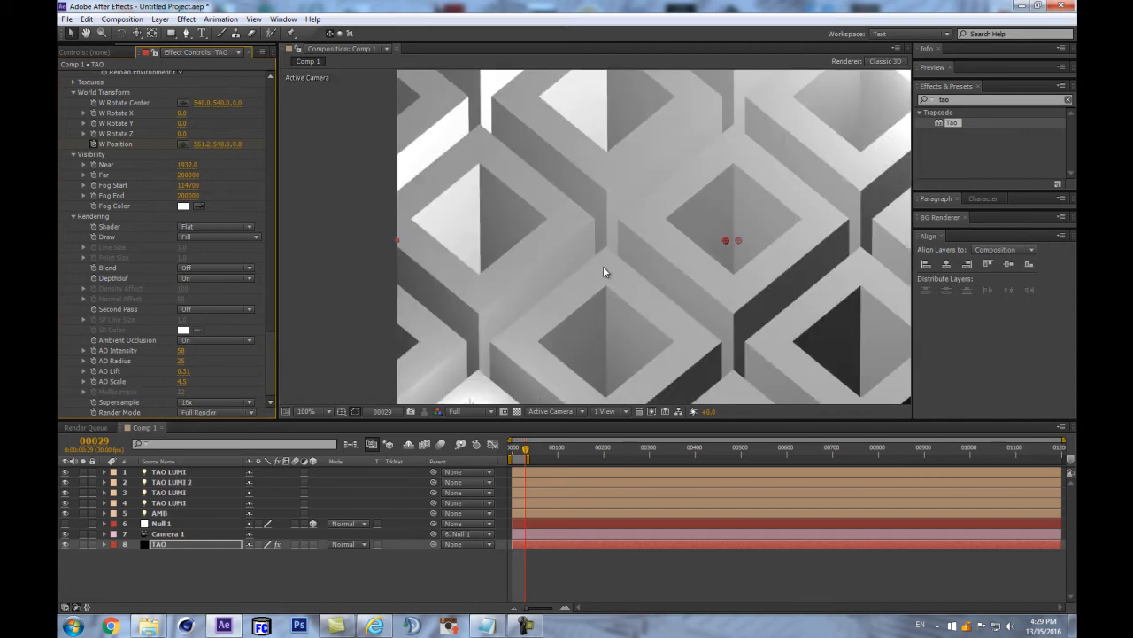
Examine the pattern's edges and lighting across the frame, both close up and as a whole
{"action": "key", "text": "comma"}
{"action": "left_click_drag", "start_coordinate": [628, 155], "coordinate": [418, 147]}
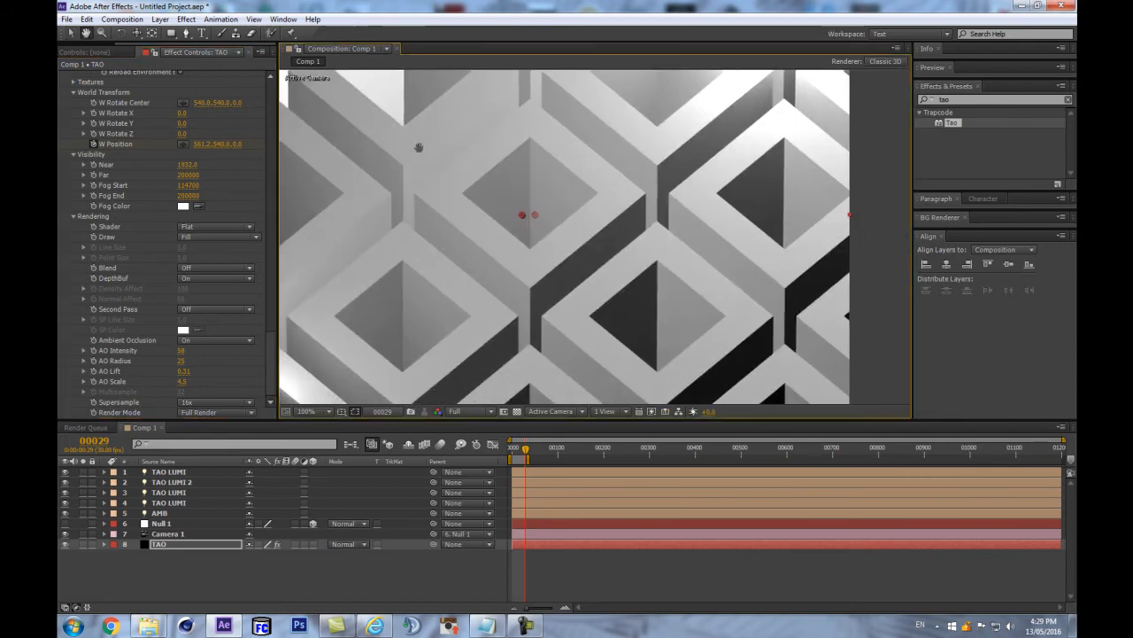
{"action": "left_click_drag", "start_coordinate": [657, 168], "coordinate": [516, 374]}
{"action": "scroll", "coordinate": [578, 291], "scroll_direction": "up", "scroll_amount": 1}
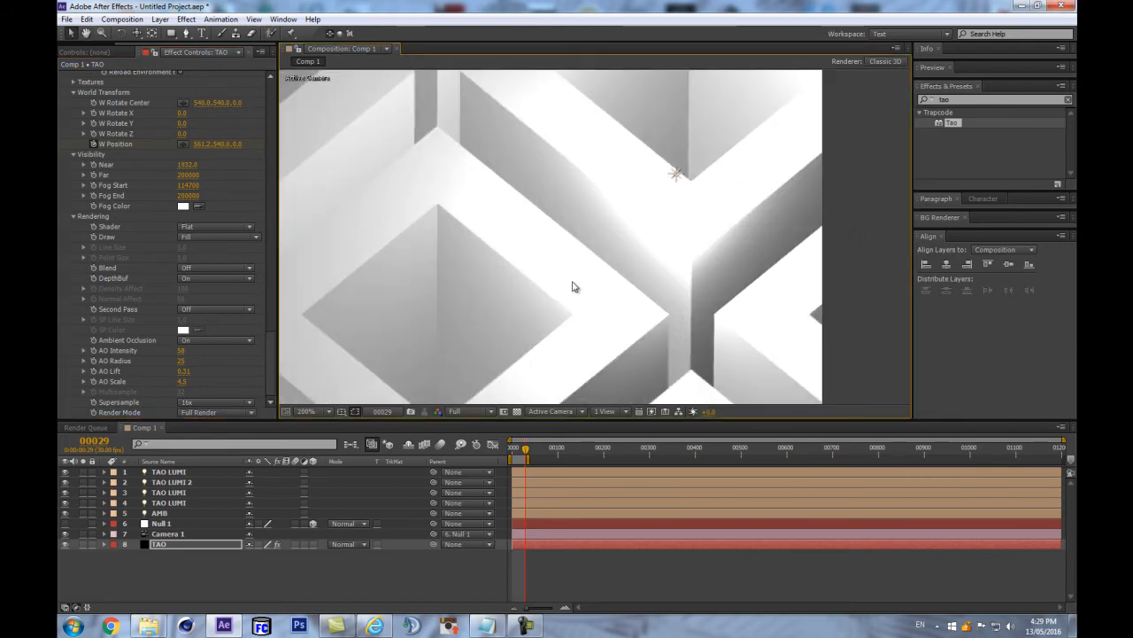
{"action": "key", "text": "space"}
{"action": "key", "text": "comma"}
{"action": "key", "text": "comma"}
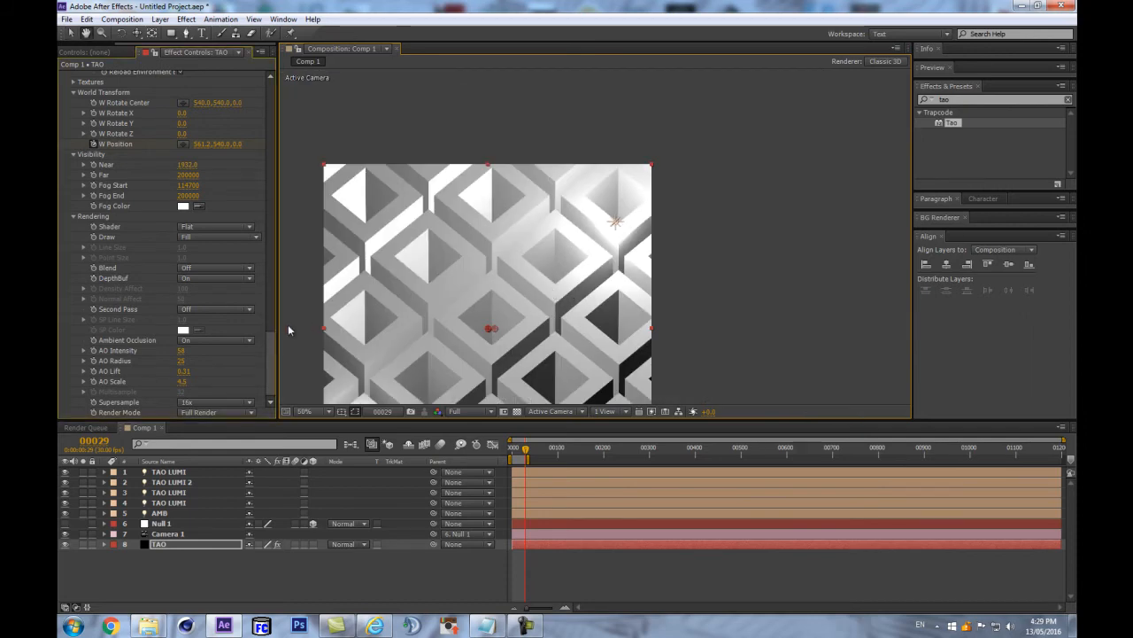
{"action": "scroll", "coordinate": [221, 319], "scroll_direction": "up", "scroll_amount": 10}
{"action": "left_click_drag", "start_coordinate": [483, 324], "coordinate": [539, 242]}
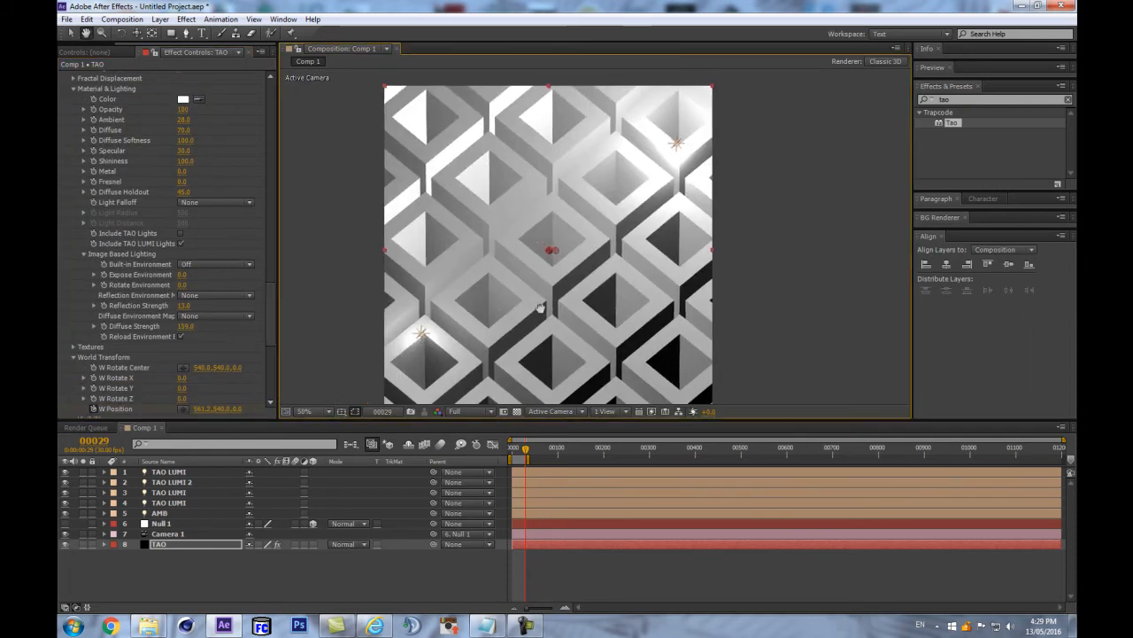
{"action": "key", "text": "period"}
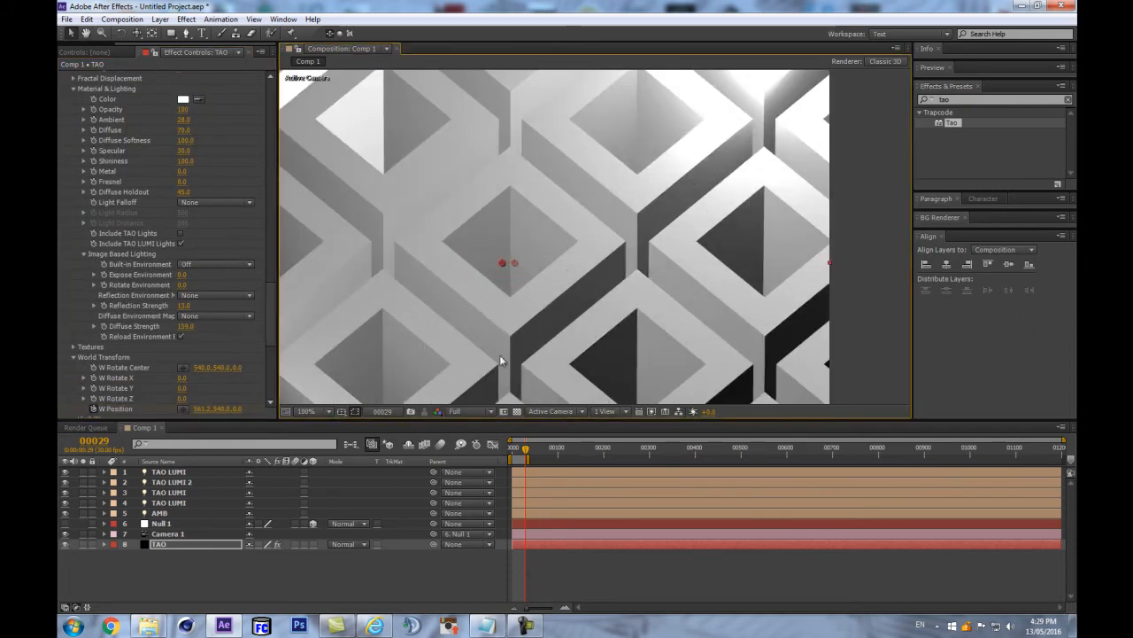
{"action": "key", "text": "comma"}
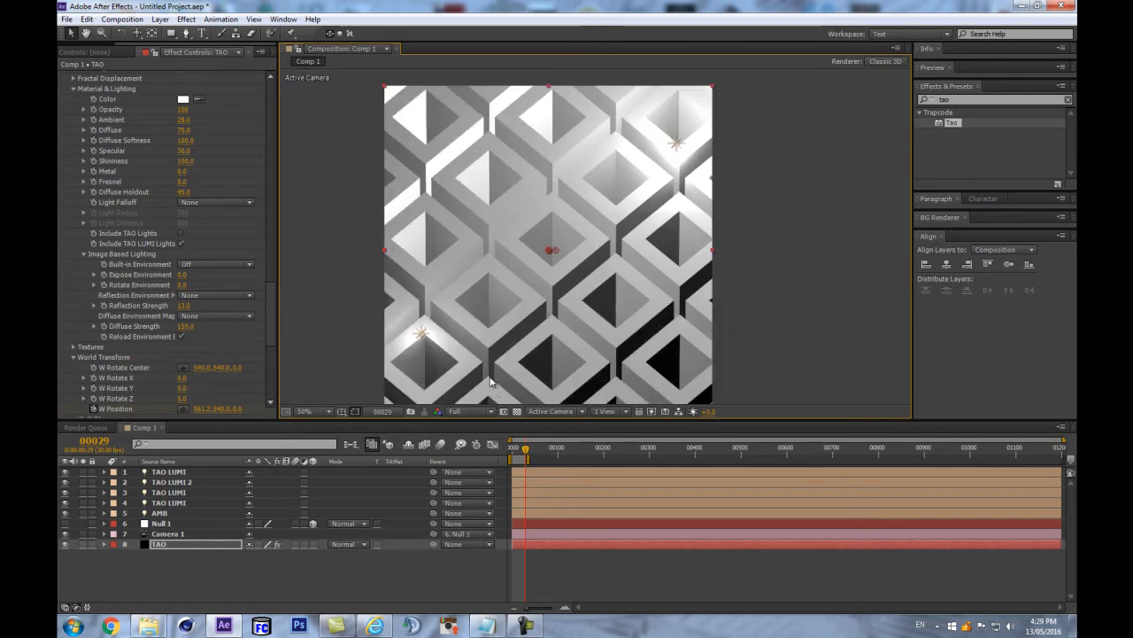
Widen the horizontal spacing of the diamonds by setting the First Repeater's R1 World Pos X to 656
{"action": "left_click_drag", "start_coordinate": [272, 293], "coordinate": [277, 221]}
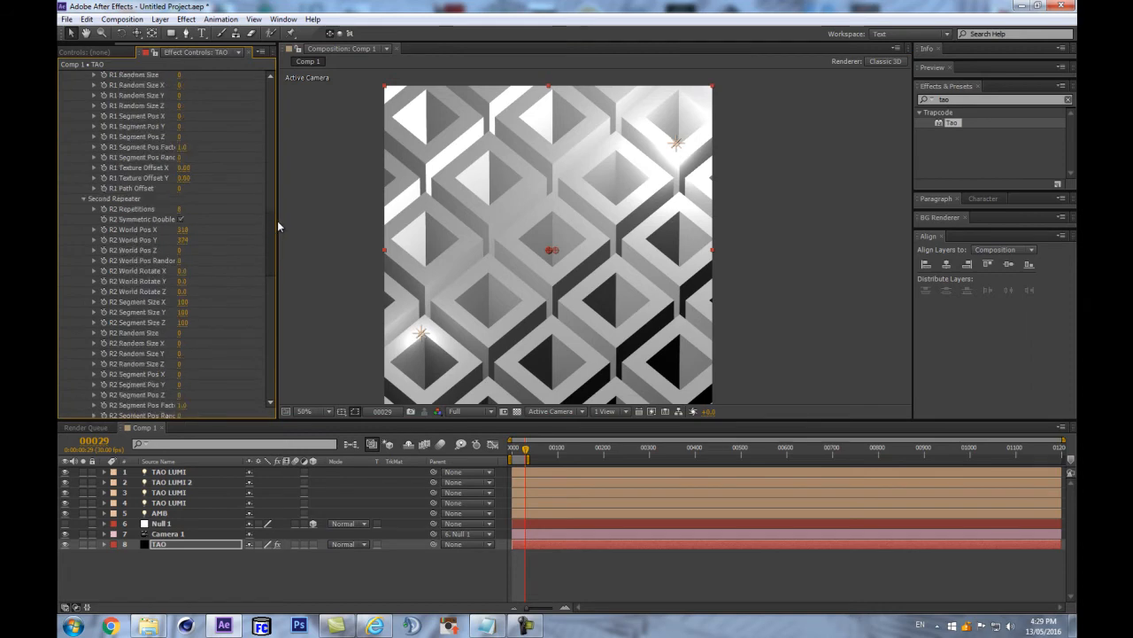
{"action": "mouse_move", "coordinate": [181, 250]}
{"action": "left_mouse_down"}
{"action": "mouse_move", "coordinate": [213, 249]}
{"action": "mouse_move", "coordinate": [179, 239]}
{"action": "left_mouse_up"}
{"action": "scroll", "coordinate": [198, 124], "scroll_direction": "up", "scroll_amount": 3}
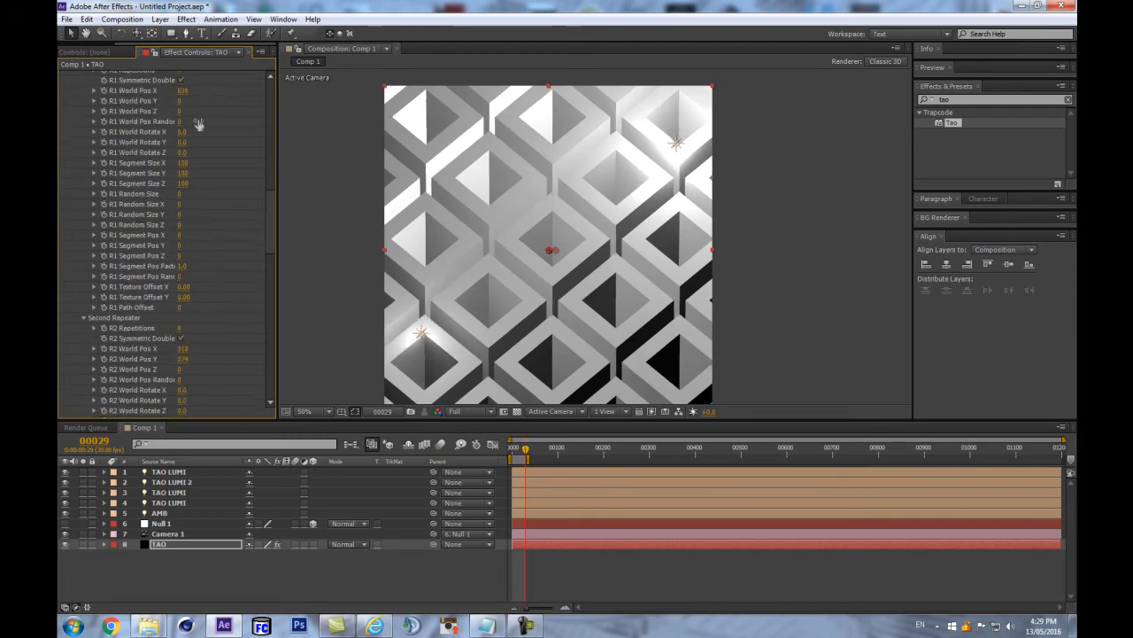
{"action": "mouse_move", "coordinate": [176, 91]}
{"action": "left_mouse_down"}
{"action": "mouse_move", "coordinate": [208, 94]}
{"action": "mouse_move", "coordinate": [197, 94]}
{"action": "left_mouse_up"}
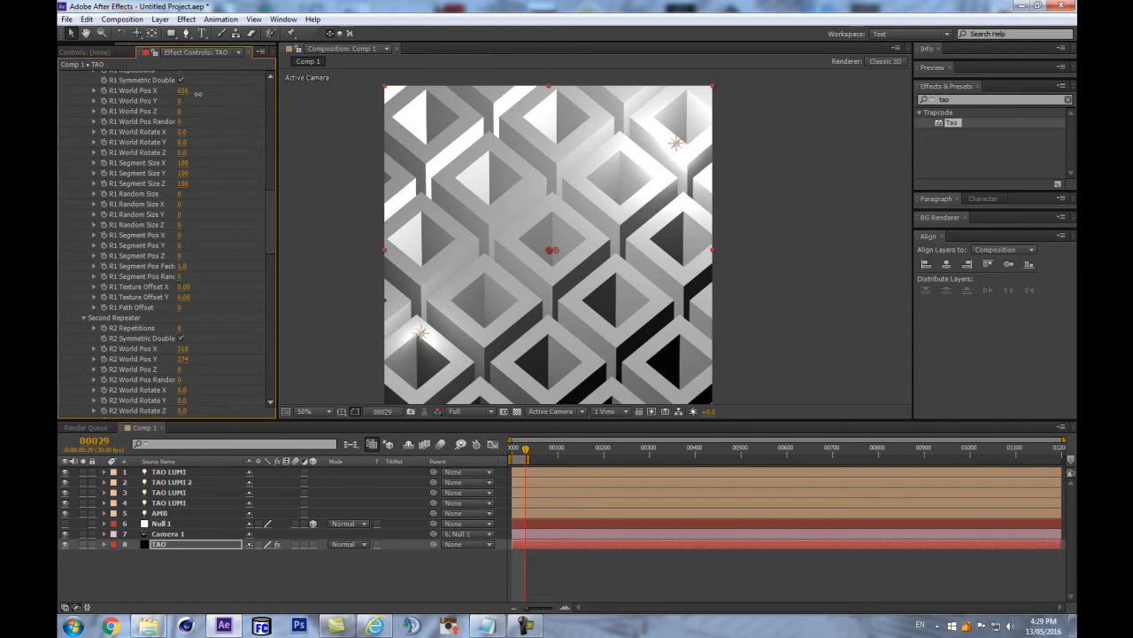
Display the title/action safe overlay and rulers, and place a vertical guide through the central diamond
{"action": "left_click", "coordinate": [341, 411]}
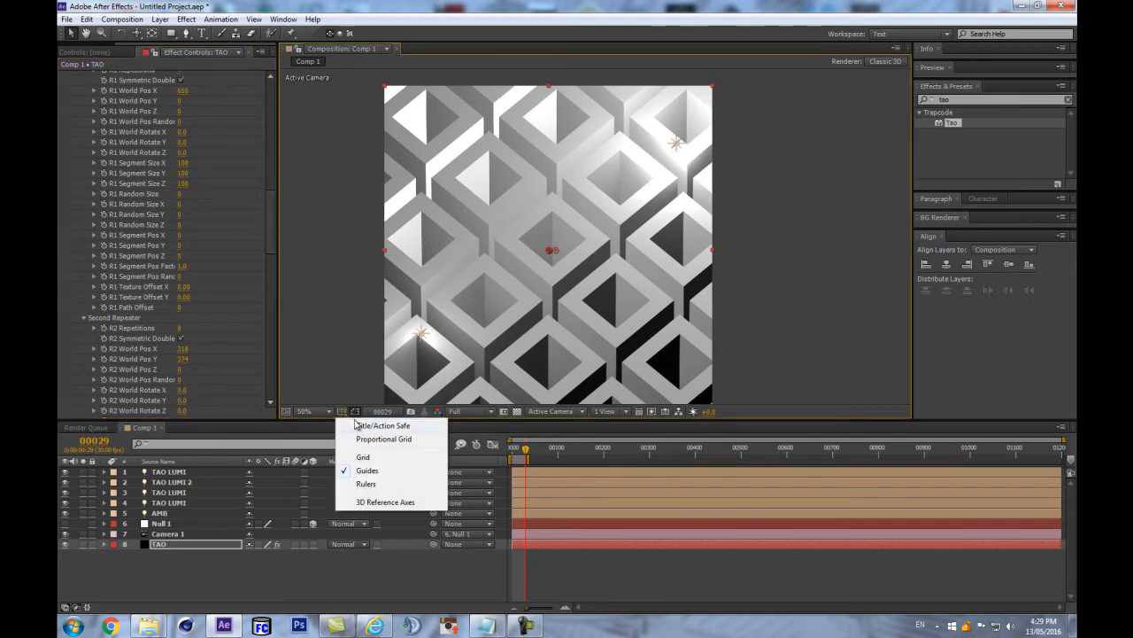
{"action": "left_click", "coordinate": [372, 419]}
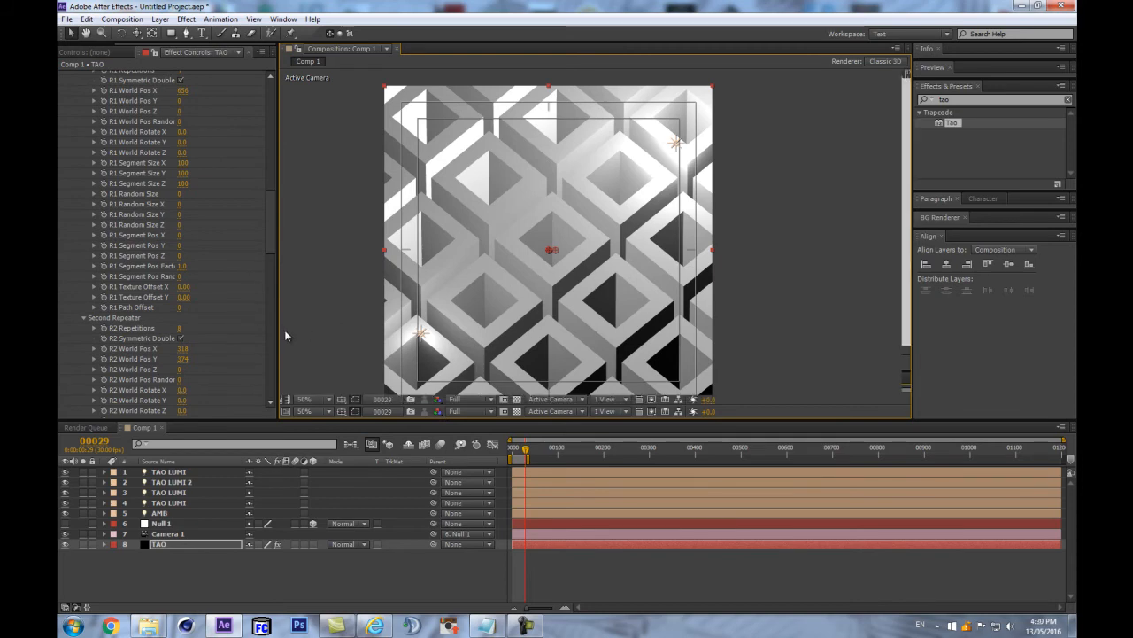
{"action": "key", "text": "ctrl+r"}
{"action": "left_click_drag", "start_coordinate": [536, 283], "coordinate": [557, 282]}
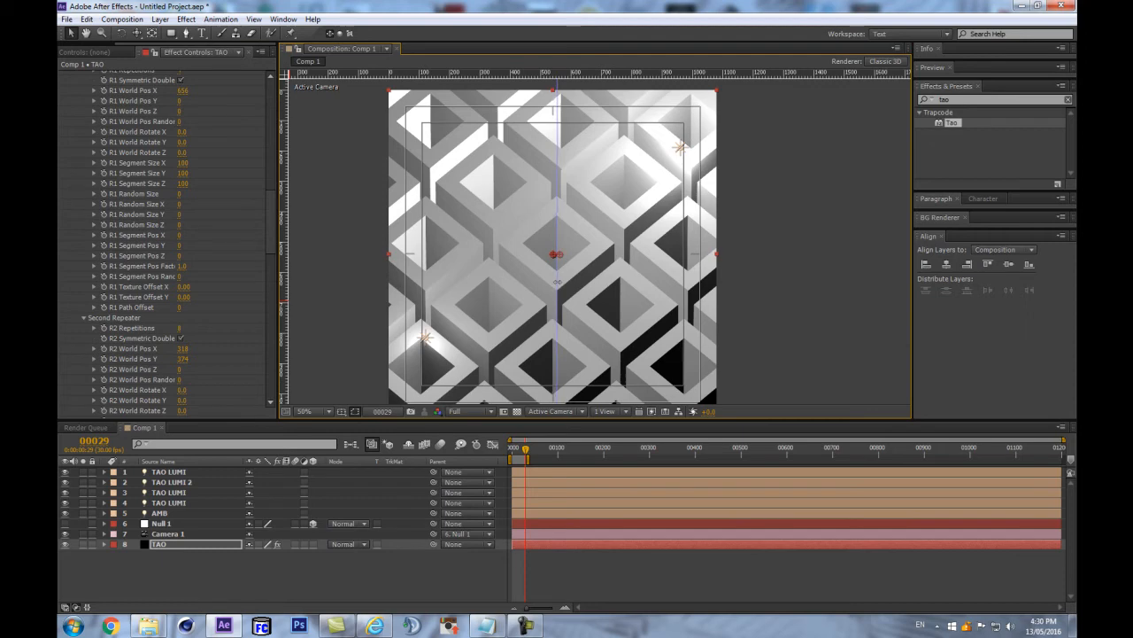
Check the guide against the central diamond at frame 29 and realign it to the pattern at frame 0
{"action": "scroll", "coordinate": [558, 238], "scroll_direction": "up", "scroll_amount": 2}
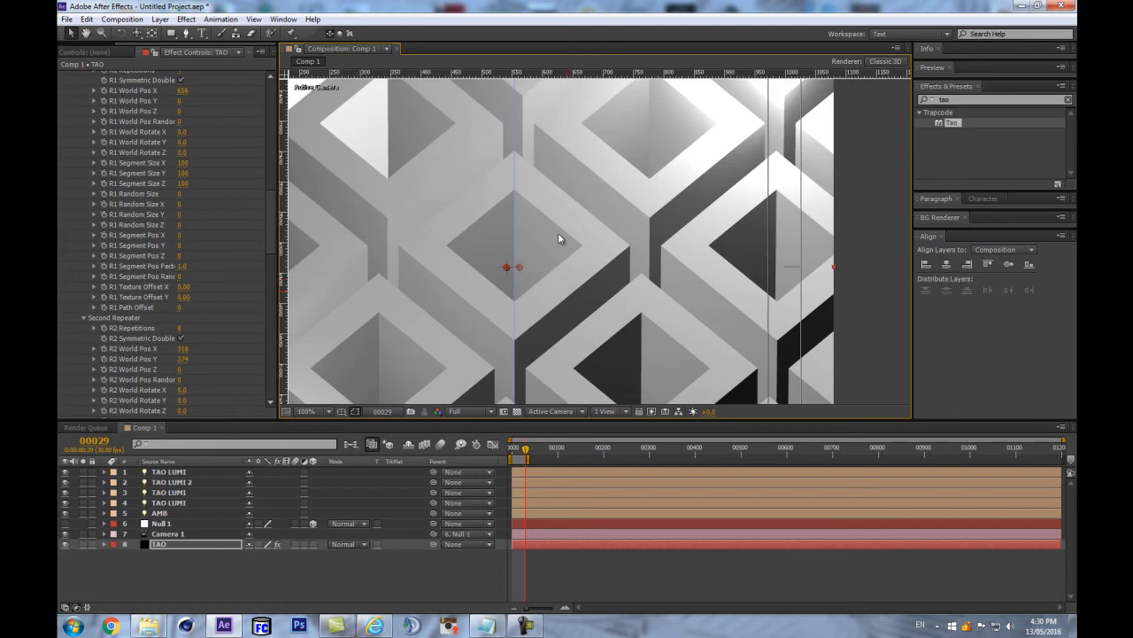
{"action": "key", "text": "shift+slash"}
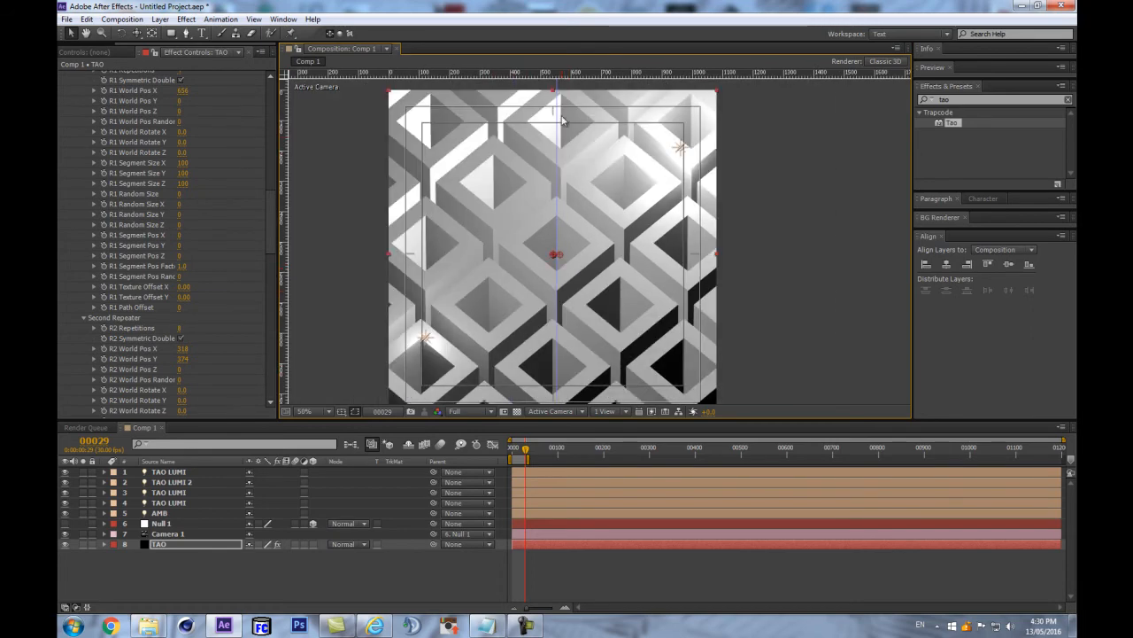
{"action": "key", "text": "Home"}
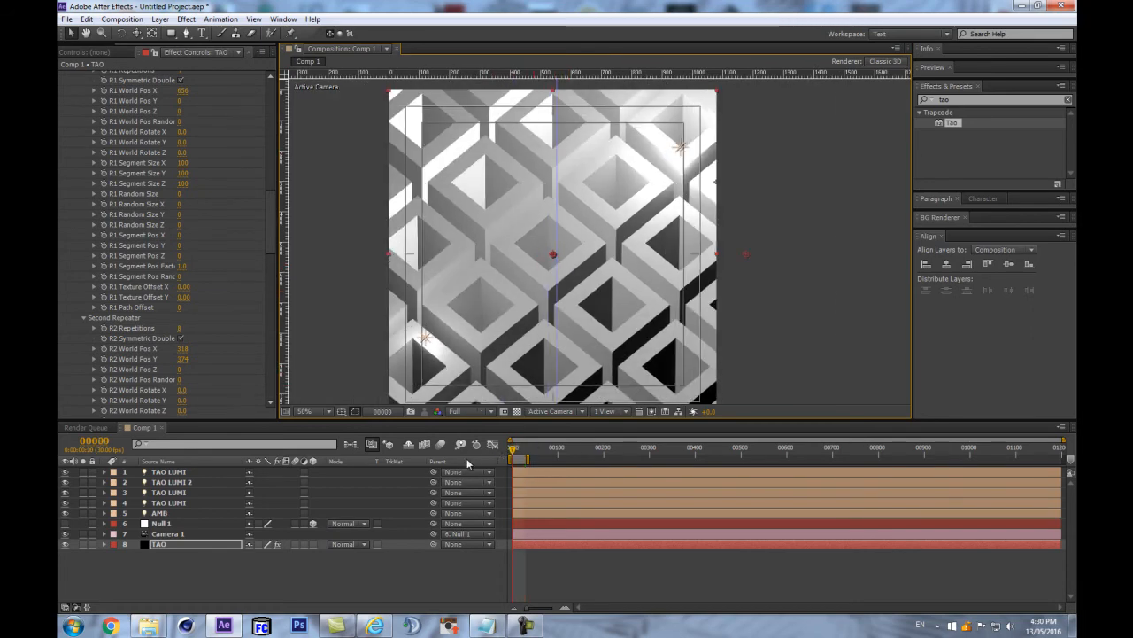
{"action": "left_click_drag", "start_coordinate": [557, 208], "coordinate": [549, 207]}
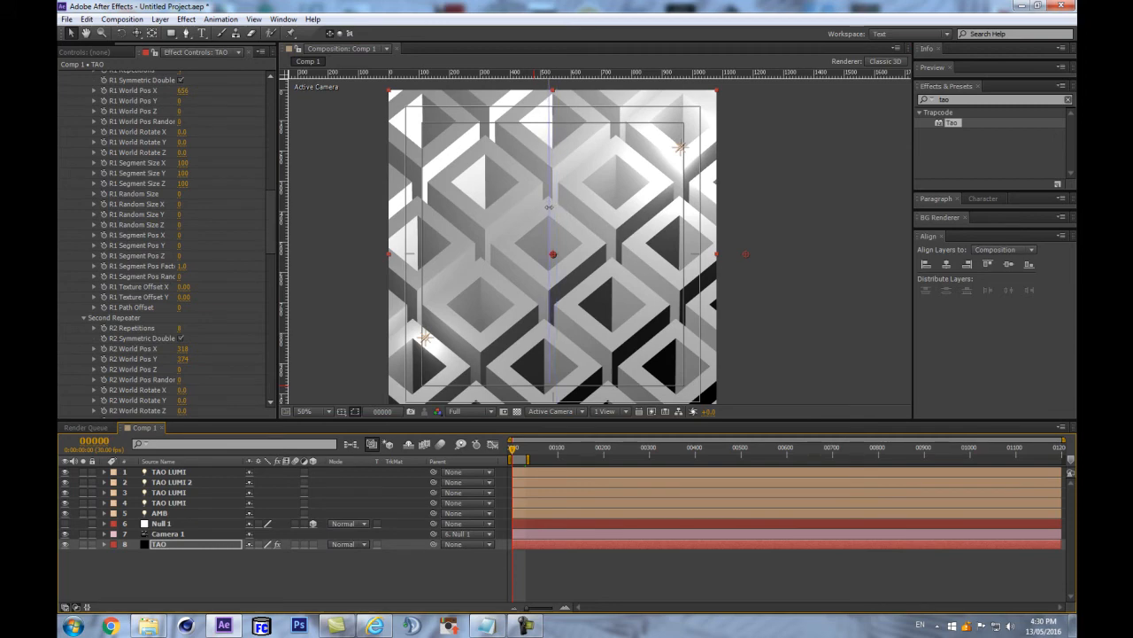
Align the vertical guide with the central diamond's peak and check the alignment close up and across the pattern
{"action": "left_click_drag", "start_coordinate": [549, 207], "coordinate": [549, 210]}
{"action": "scroll", "coordinate": [550, 223], "scroll_direction": "up", "scroll_amount": 2}
{"action": "scroll", "coordinate": [537, 313], "scroll_direction": "down", "scroll_amount": 1}
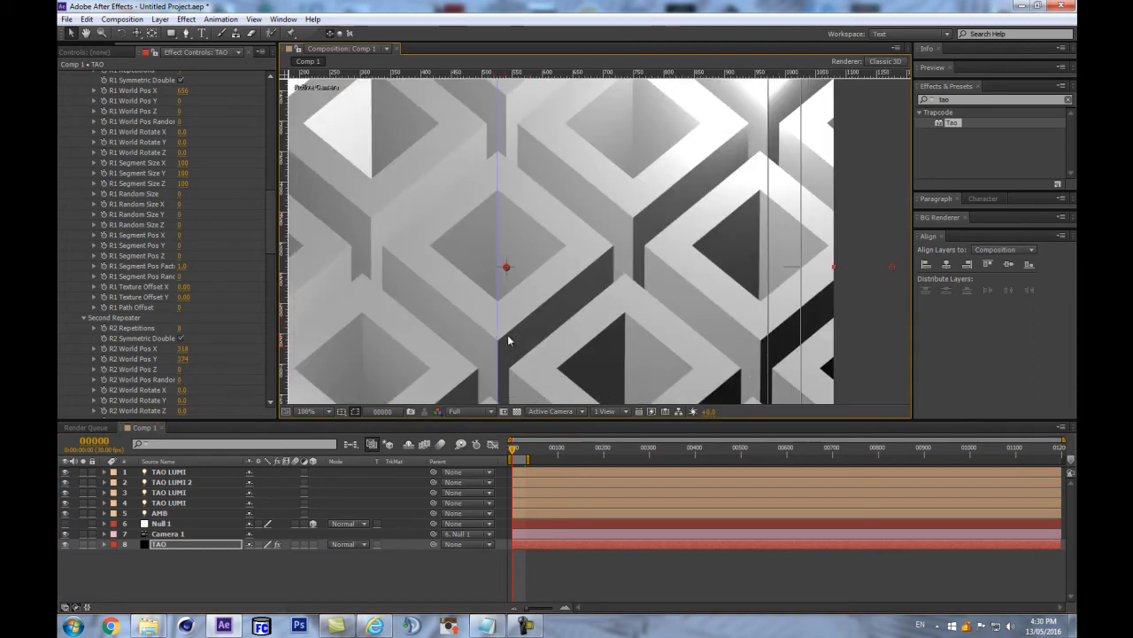
{"action": "scroll", "coordinate": [544, 165], "scroll_direction": "up", "scroll_amount": 1}
{"action": "scroll", "coordinate": [535, 182], "scroll_direction": "down", "scroll_amount": 2}
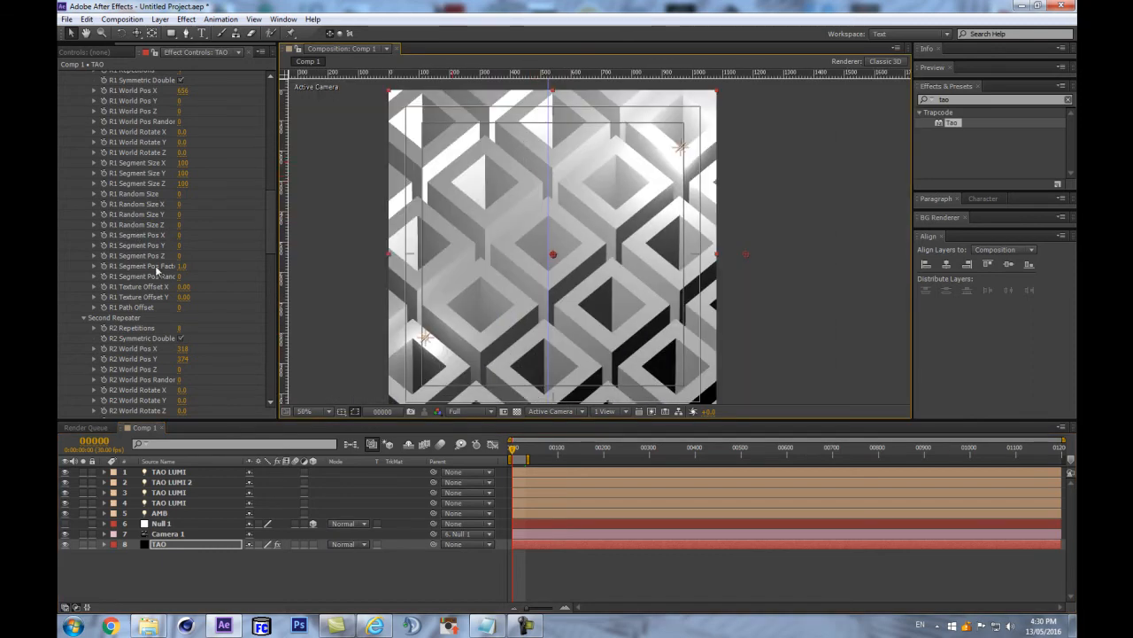
Try narrowing the First Repeater's horizontal spacing to an R1 World Pos X of 630, and undo it
{"action": "scroll", "coordinate": [156, 271], "scroll_direction": "up", "scroll_amount": 3}
{"action": "left_click_drag", "start_coordinate": [183, 172], "coordinate": [165, 173]}
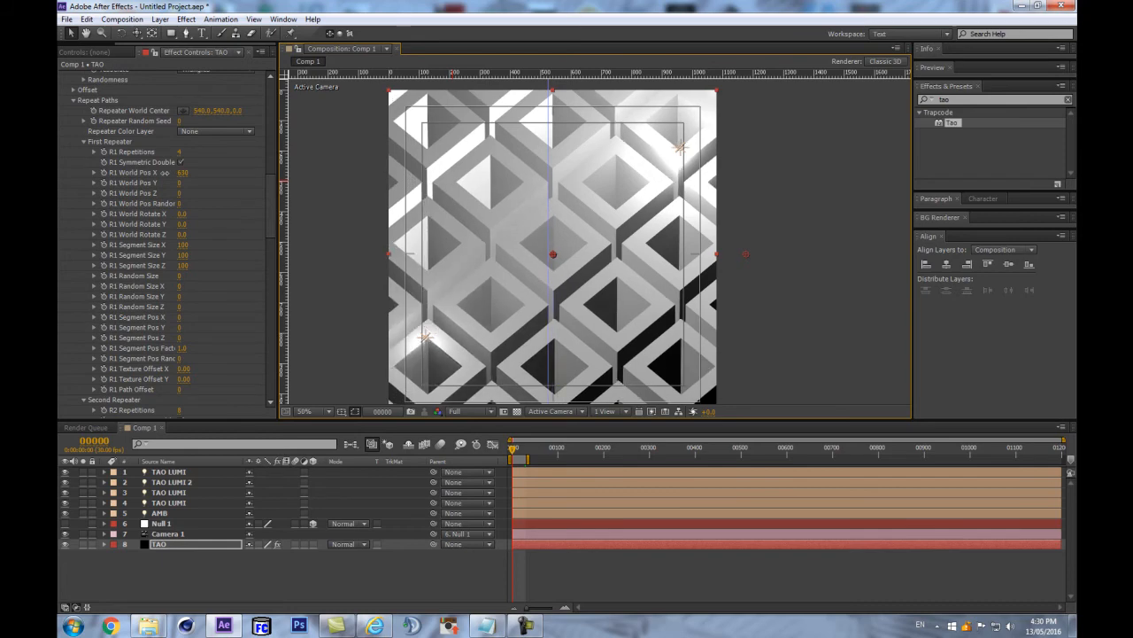
{"action": "key", "text": "ctrl+z"}
Offset the alternate diamond rows by setting the Second Repeater's R2 World Pos X to 327
{"action": "scroll", "coordinate": [174, 301], "scroll_direction": "down", "scroll_amount": 3}
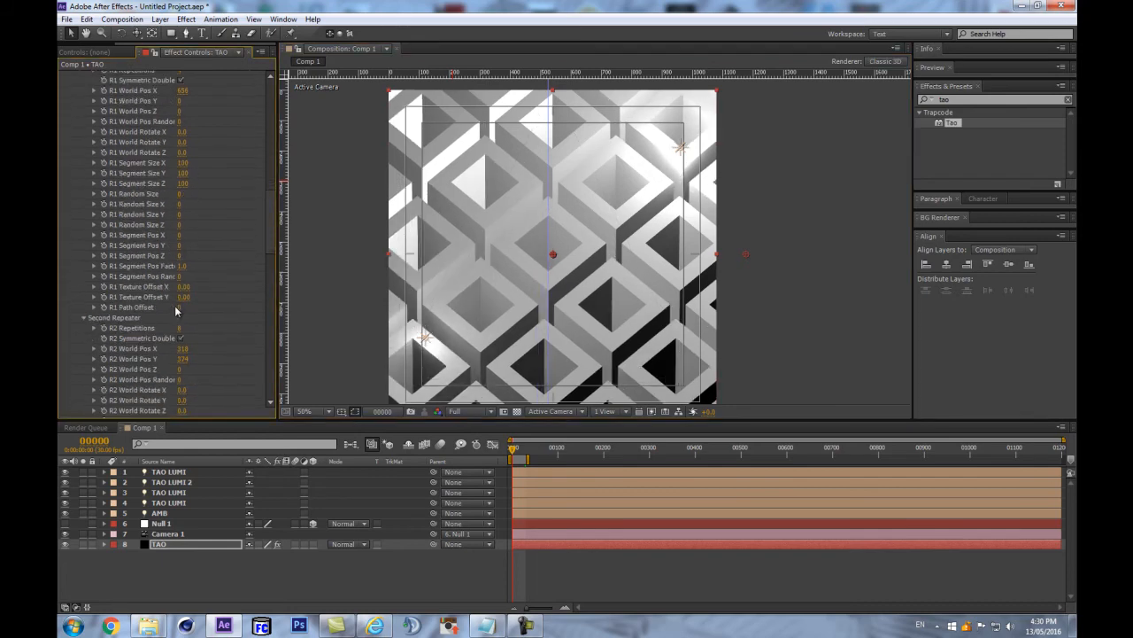
{"action": "scroll", "coordinate": [176, 310], "scroll_direction": "down", "scroll_amount": 2}
{"action": "left_click_drag", "start_coordinate": [185, 293], "coordinate": [185, 293]}
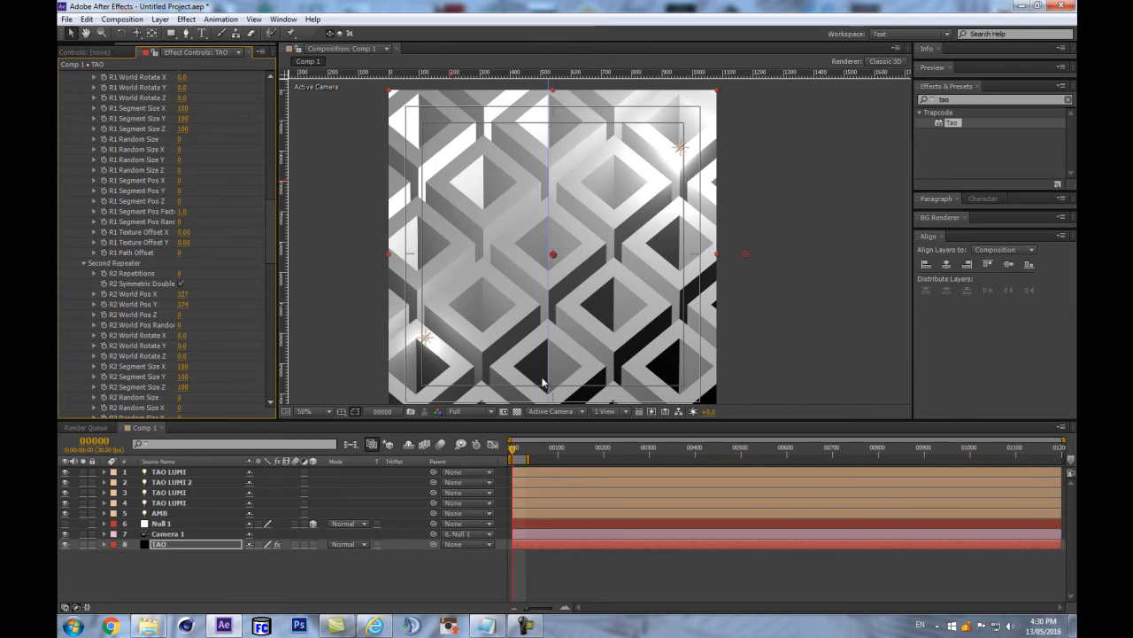
Place a horizontal guide through the central row of diamonds to check the pattern's vertical alignment
{"action": "left_click_drag", "start_coordinate": [565, 74], "coordinate": [583, 238]}
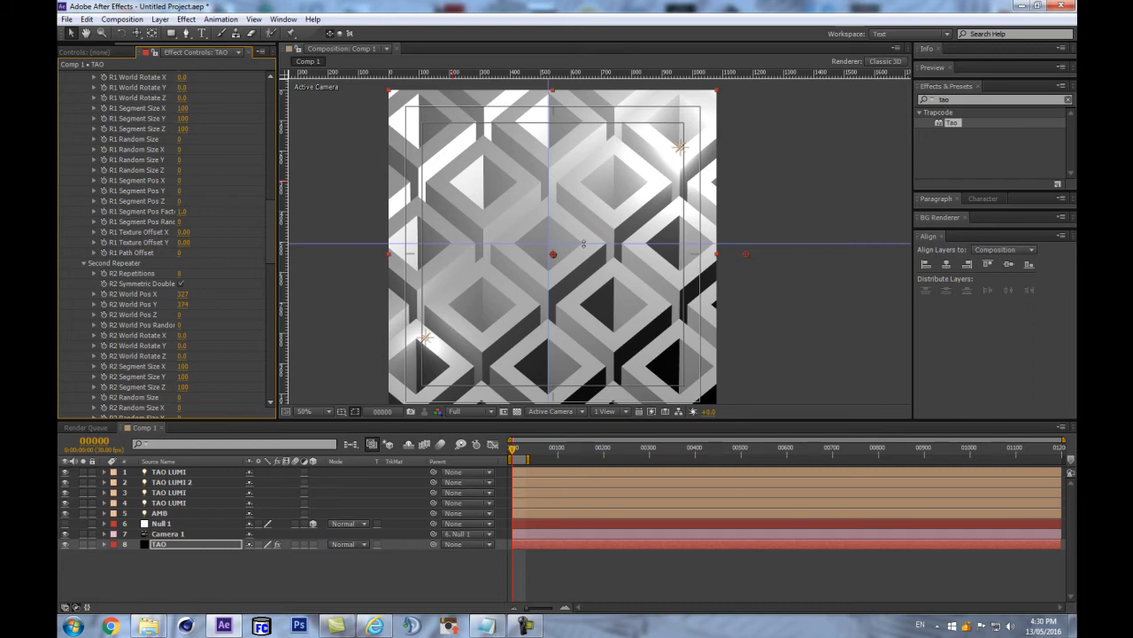
{"action": "left_click", "coordinate": [631, 246]}
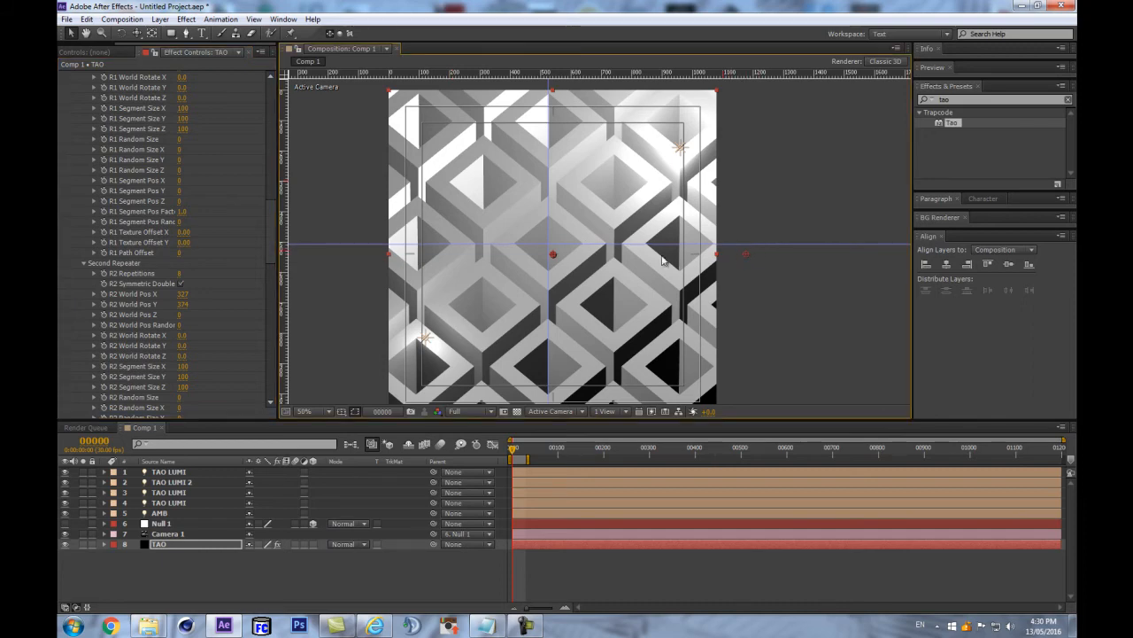
{"action": "key", "text": "period"}
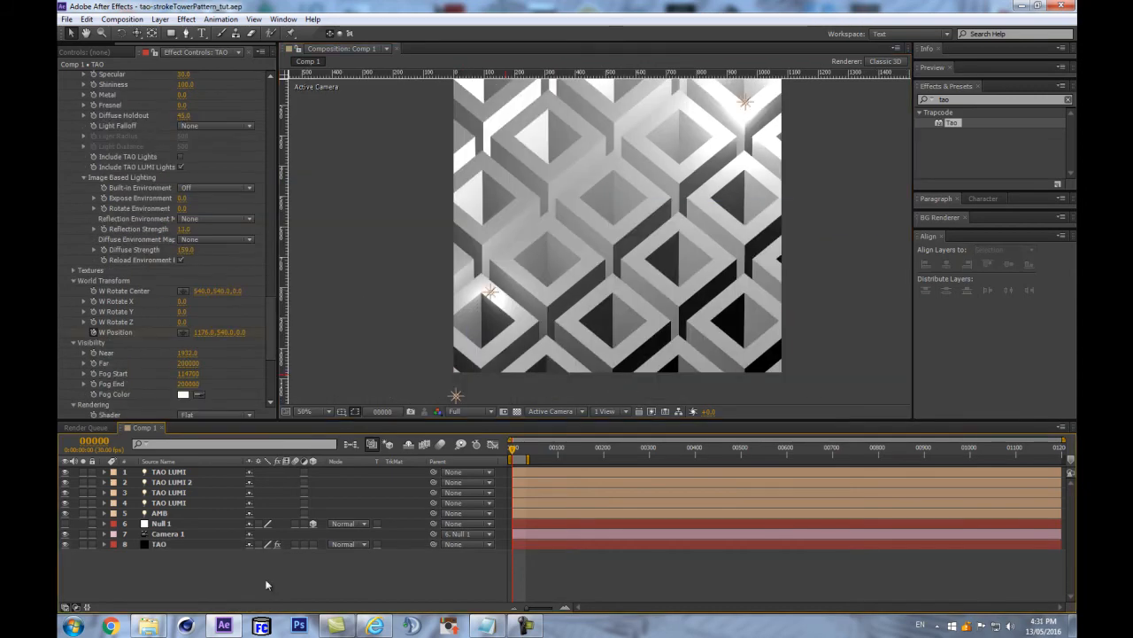
Try shifting the First Repeater's R1 Segment Pos Y to 180 and to 102, undoing each change
{"action": "scroll", "coordinate": [271, 321], "scroll_direction": "down", "scroll_amount": 5}
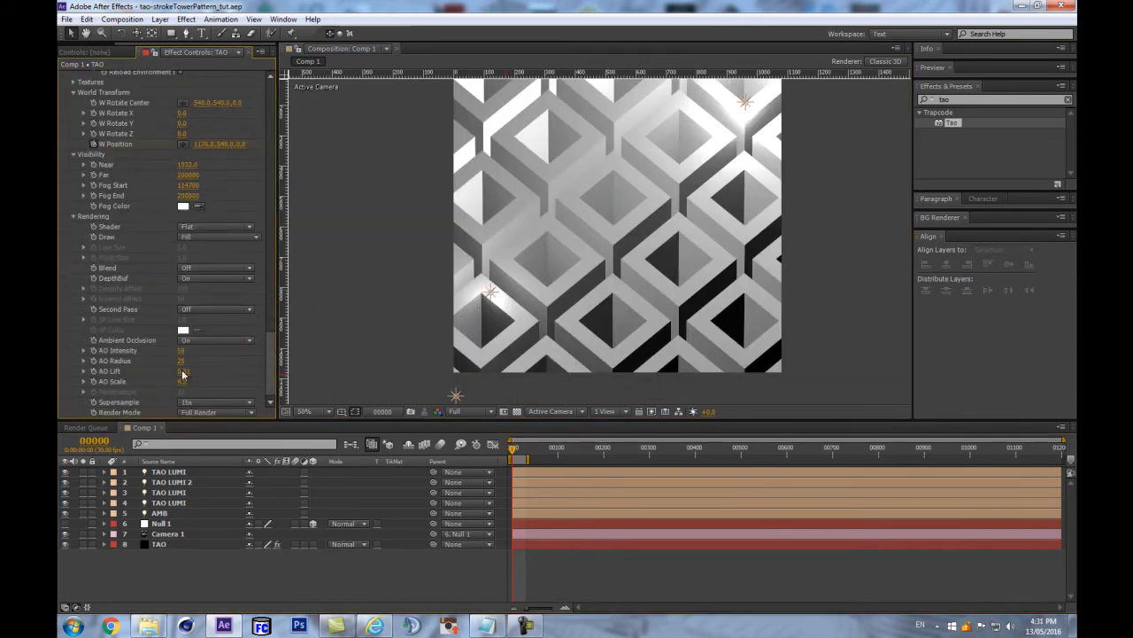
{"action": "scroll", "coordinate": [111, 230], "scroll_direction": "up", "scroll_amount": 10}
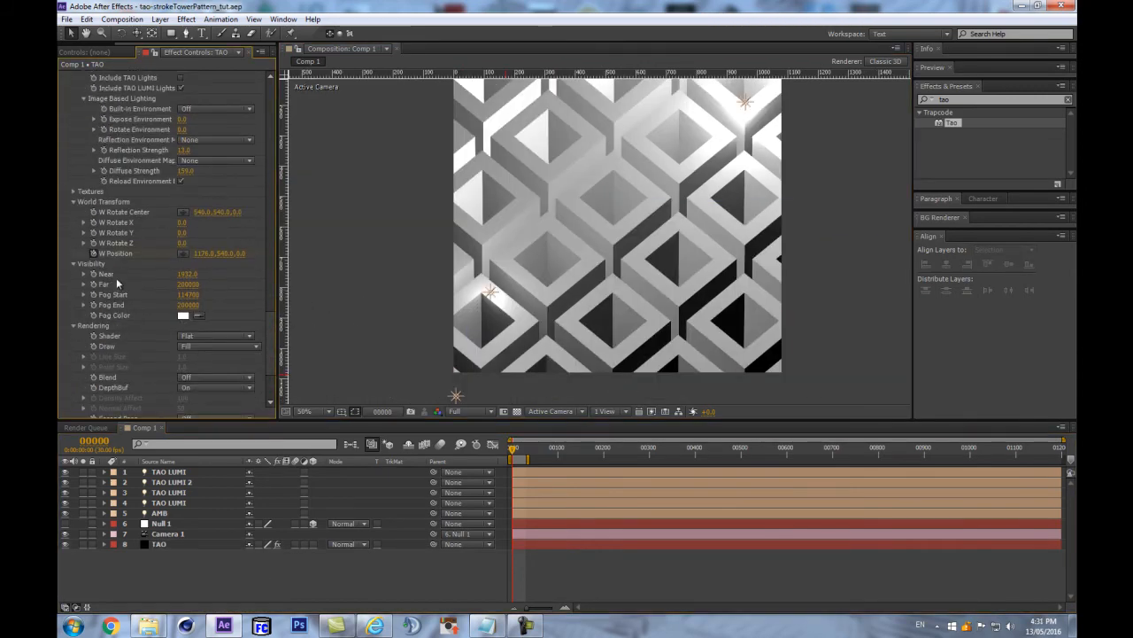
{"action": "scroll", "coordinate": [140, 346], "scroll_direction": "down", "scroll_amount": 1}
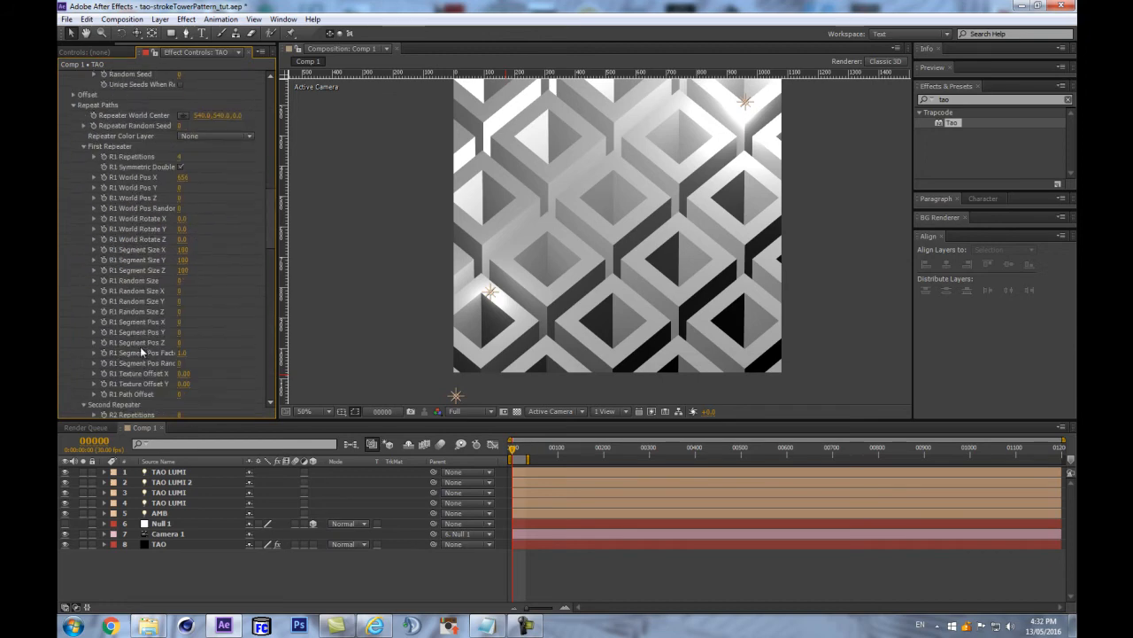
{"action": "left_click_drag", "start_coordinate": [180, 332], "coordinate": [253, 306]}
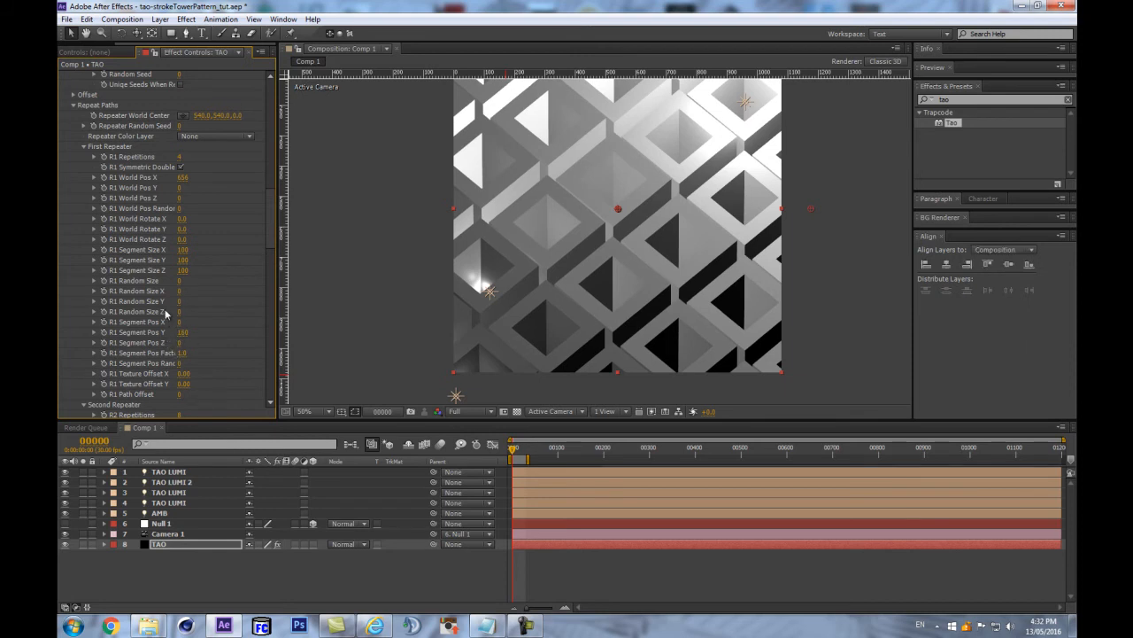
{"action": "left_click_drag", "start_coordinate": [176, 214], "coordinate": [217, 196]}
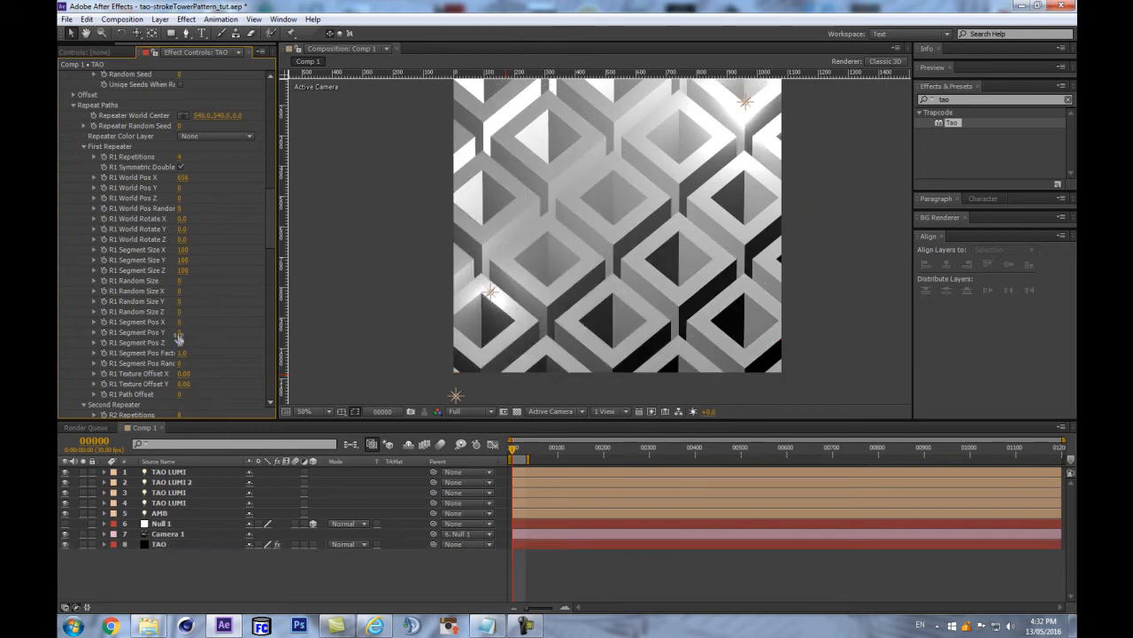
{"action": "left_click_drag", "start_coordinate": [178, 332], "coordinate": [228, 320]}
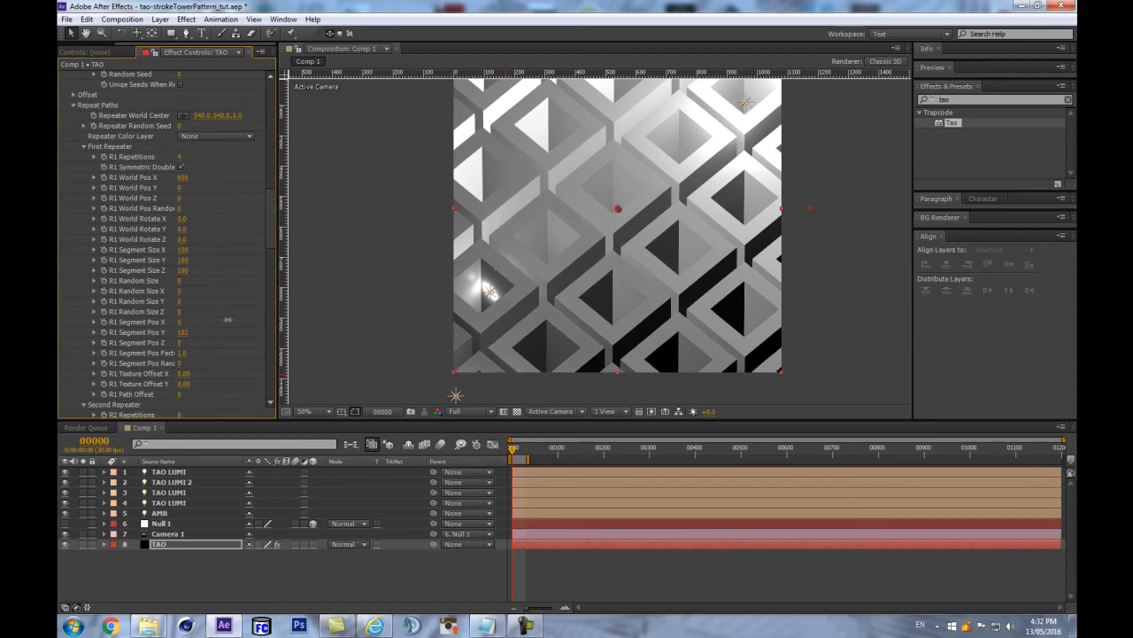
{"action": "key", "text": "ctrl+z"}
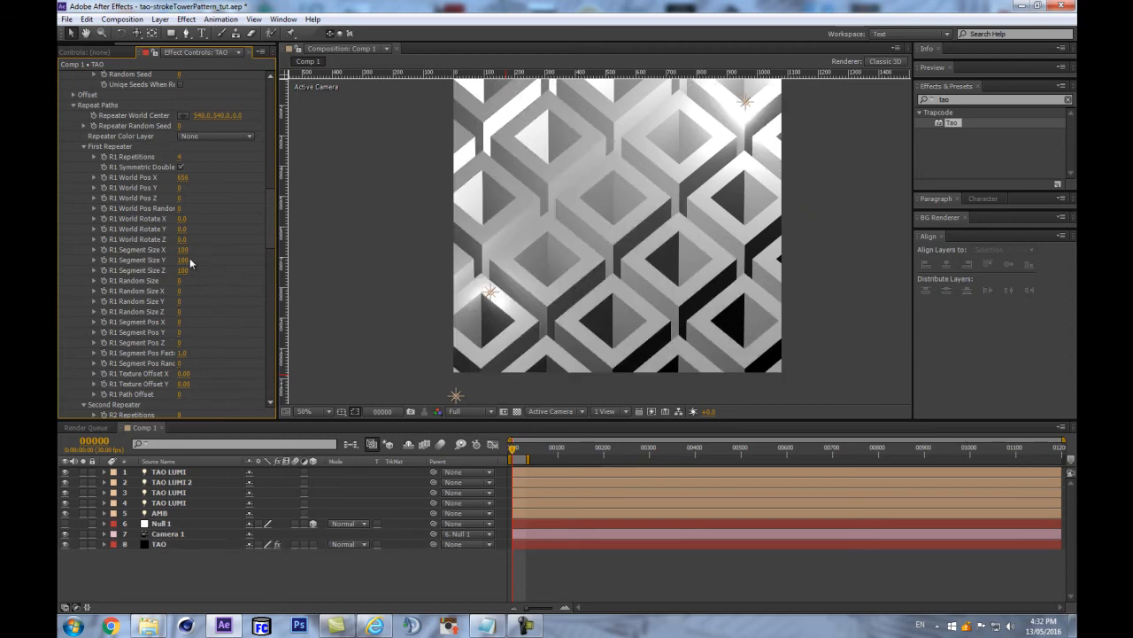
Vary the block sizes with R1 Segment Size Y 117, R1 Random Size 9, R2 Segment Size Y 92 and R2 Random Size 12
{"action": "left_click_drag", "start_coordinate": [189, 259], "coordinate": [181, 282]}
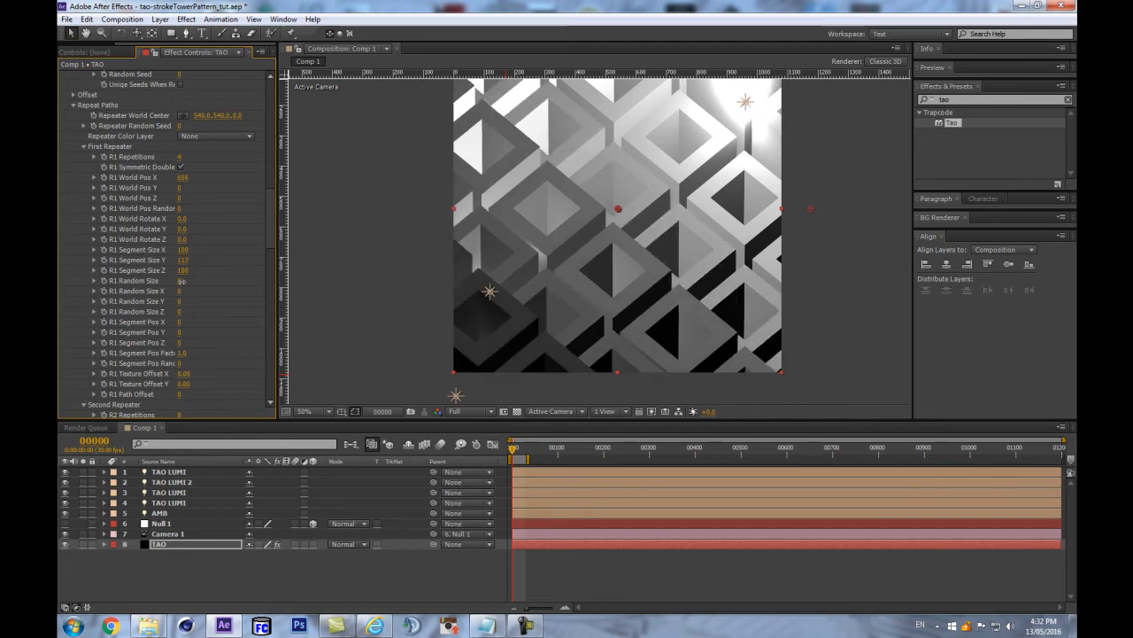
{"action": "scroll", "coordinate": [177, 398], "scroll_direction": "down", "scroll_amount": 5}
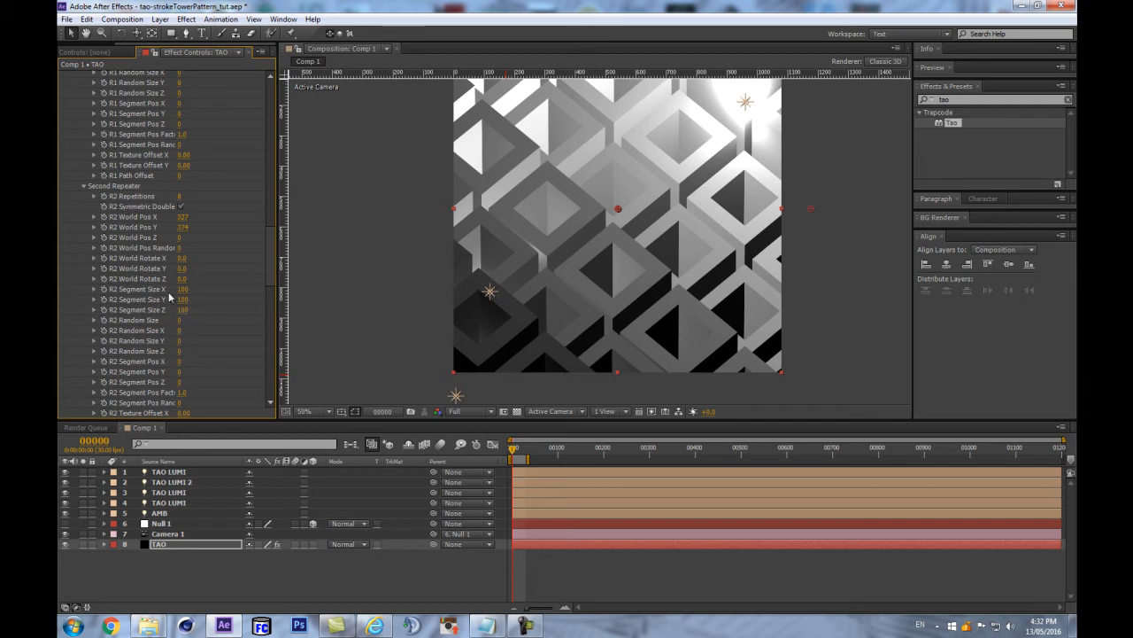
{"action": "left_click_drag", "start_coordinate": [180, 299], "coordinate": [176, 301]}
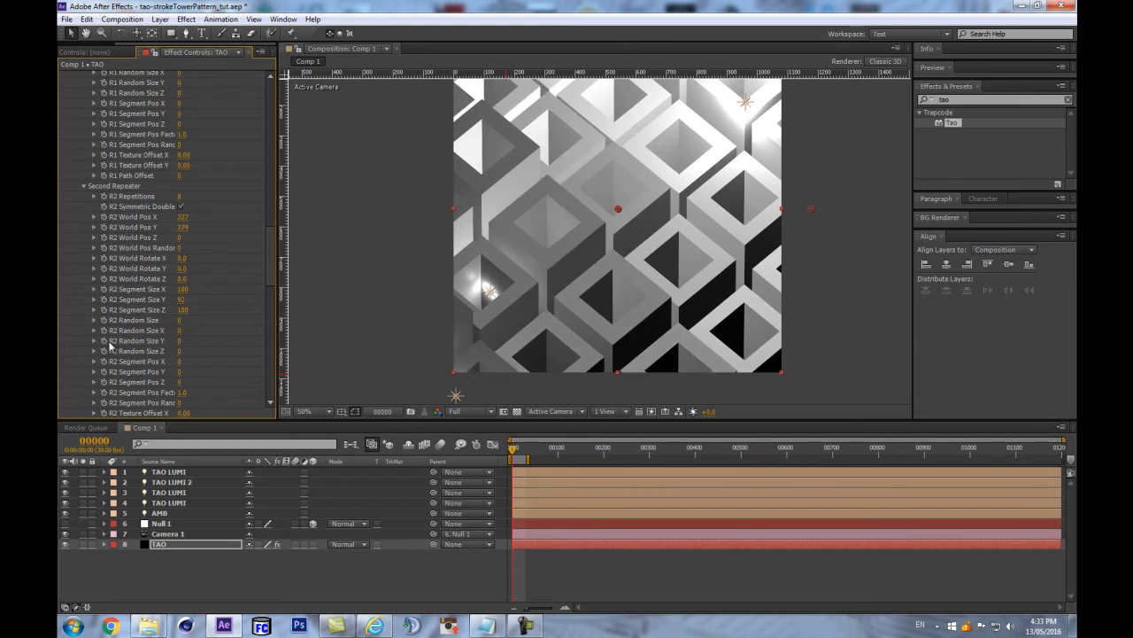
{"action": "scroll", "coordinate": [146, 329], "scroll_direction": "down", "scroll_amount": 1}
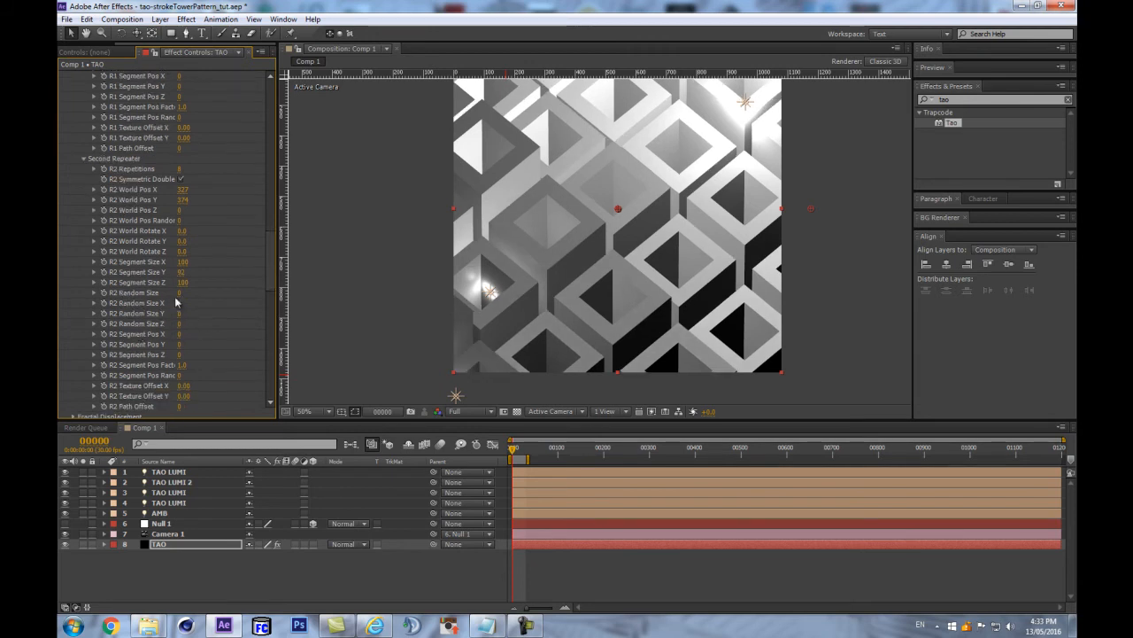
{"action": "left_click_drag", "start_coordinate": [179, 294], "coordinate": [181, 292]}
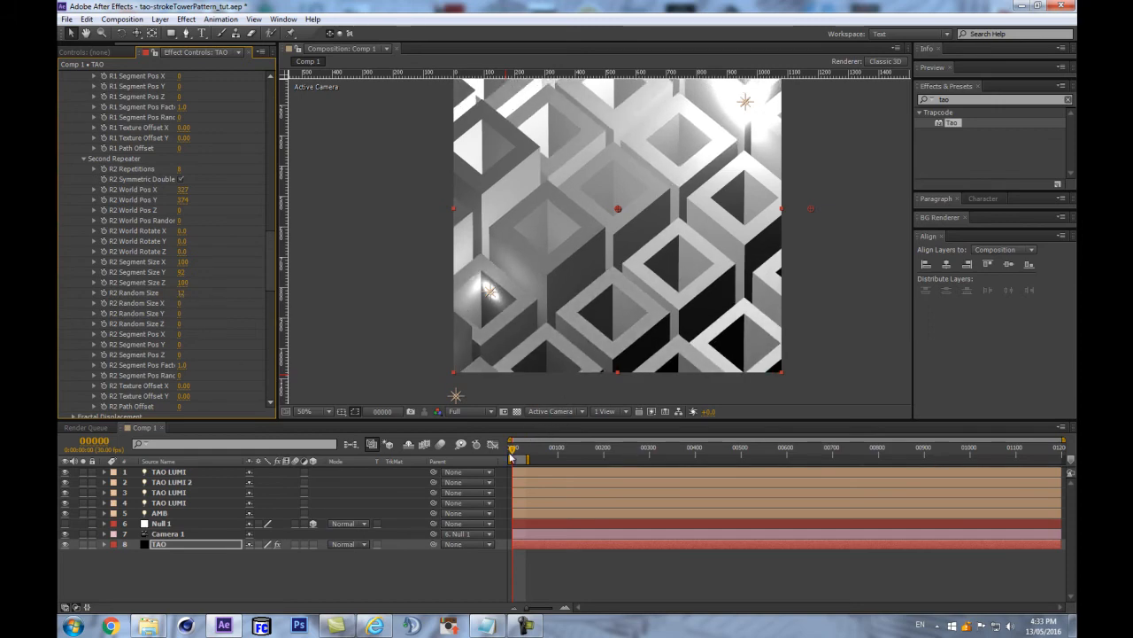
{"action": "key", "text": "comma"}
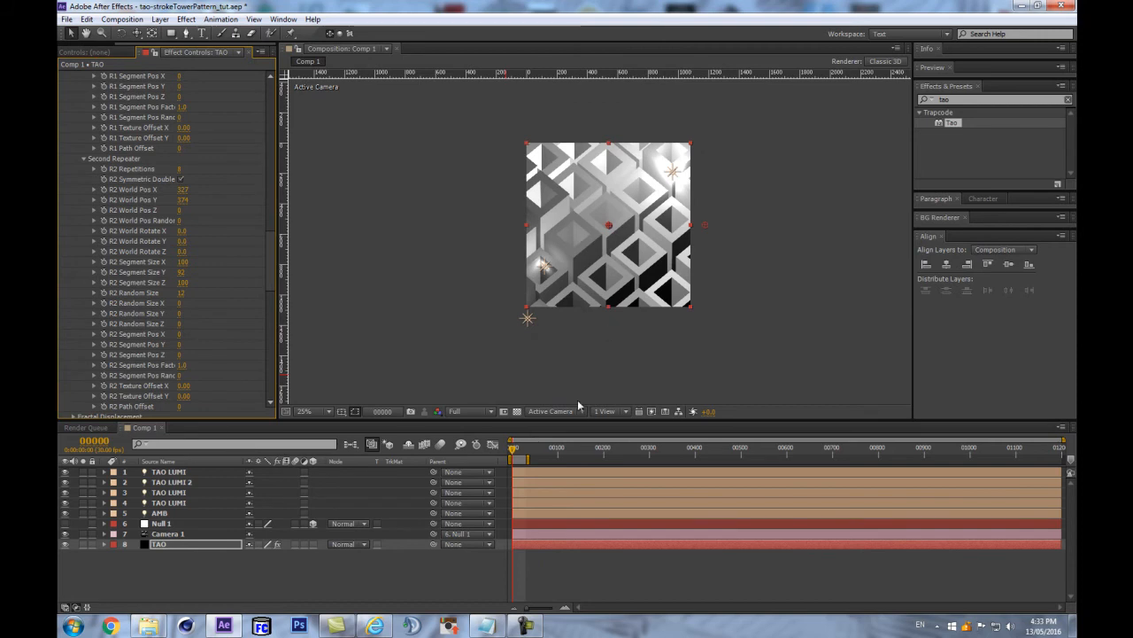
{"action": "key", "text": "period"}
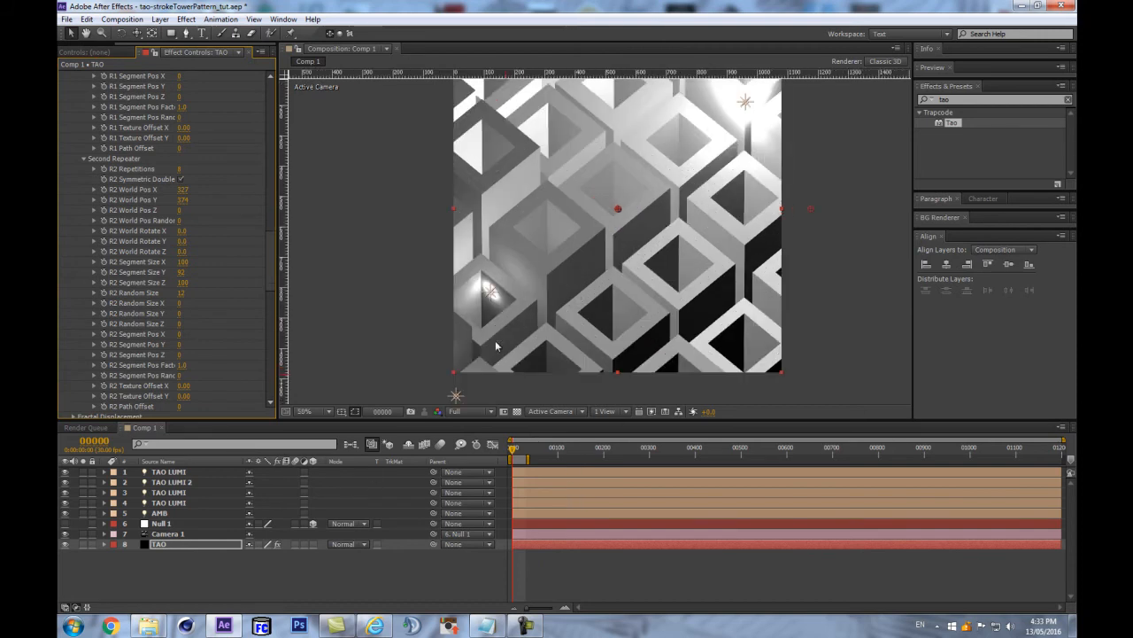
Move the TAO LUMI light on layer 3 away from the taller blocks by setting its Z position to about -1570
{"action": "left_click", "coordinate": [172, 483]}
{"action": "left_click", "coordinate": [173, 472]}
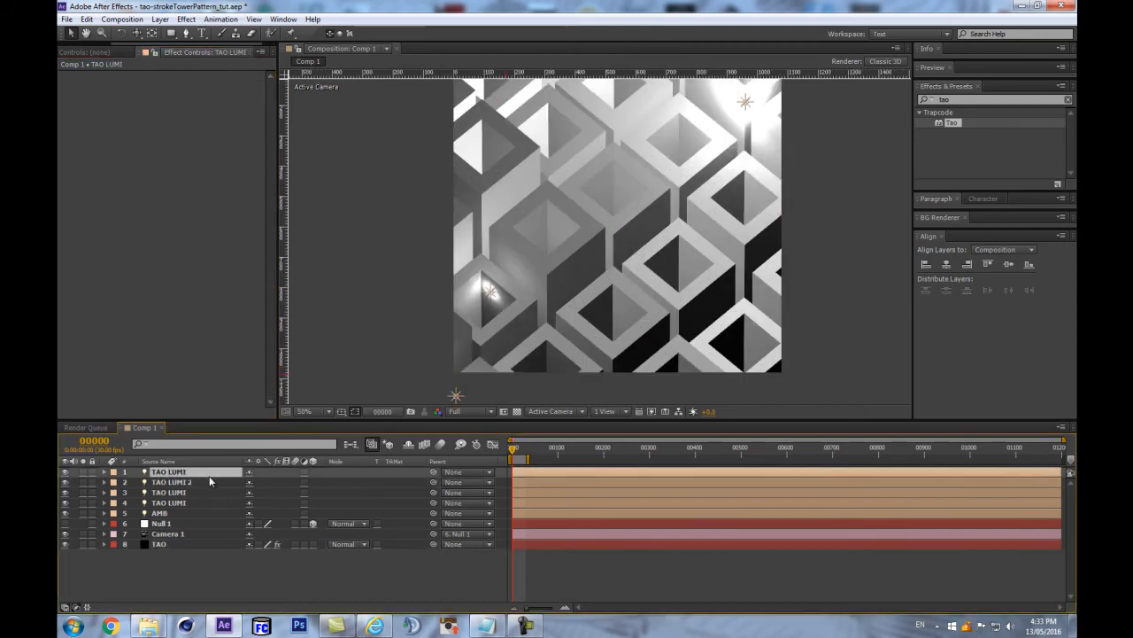
{"action": "left_click", "coordinate": [172, 482]}
{"action": "left_click", "coordinate": [490, 292]}
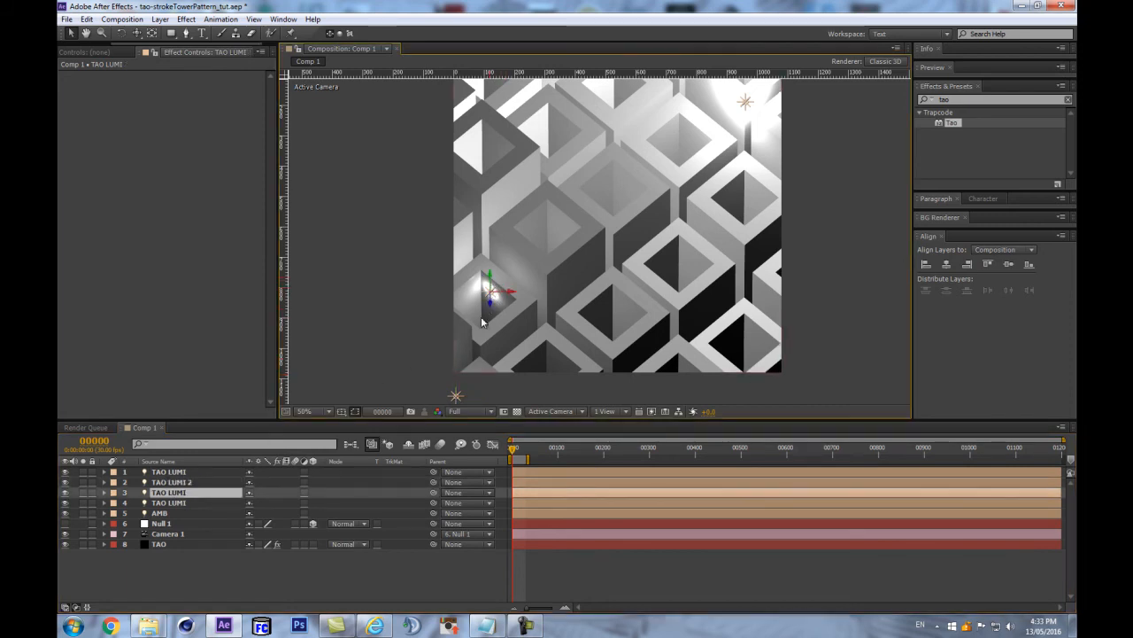
{"action": "key", "text": "alt+shift+p"}
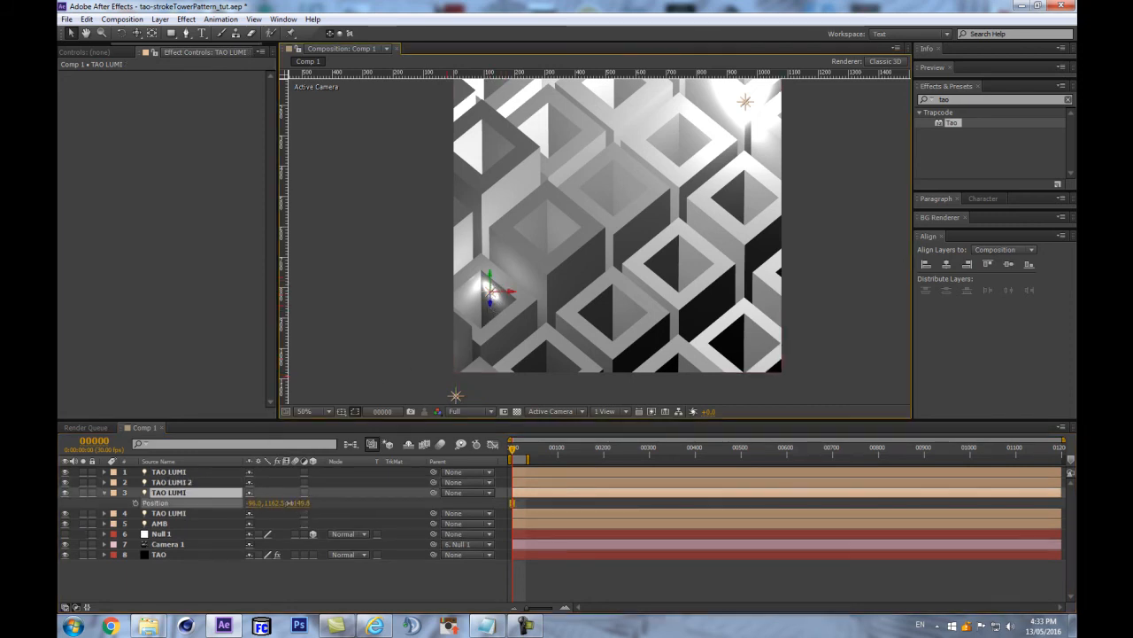
{"action": "left_click_drag", "start_coordinate": [208, 511], "coordinate": [74, 524]}
{"action": "scroll", "coordinate": [549, 275], "scroll_direction": "down", "scroll_amount": 2}
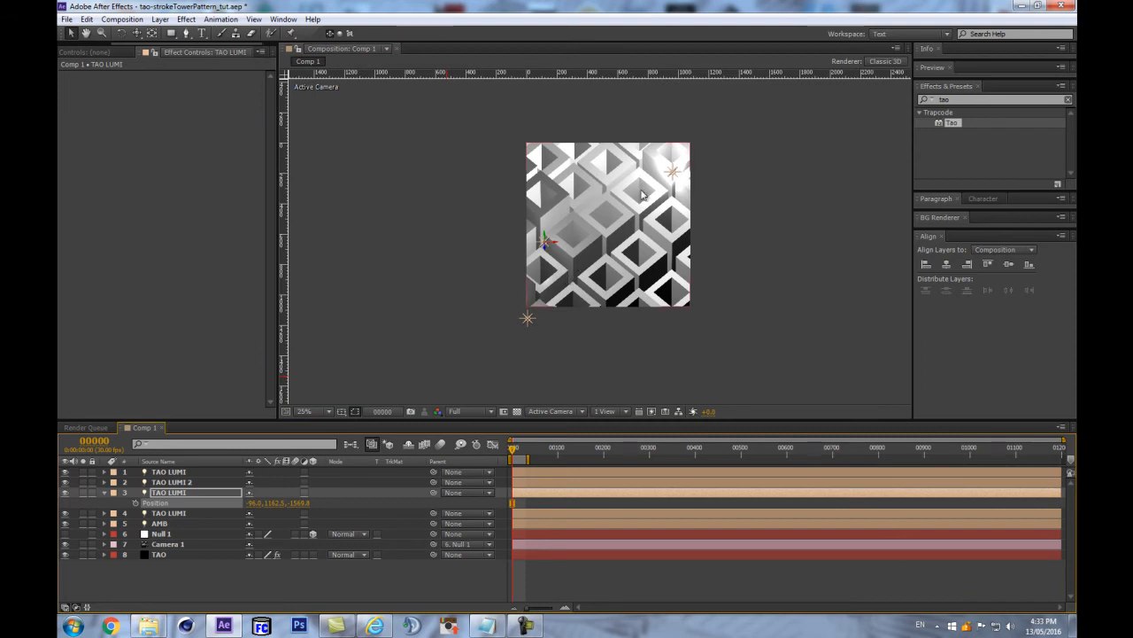
{"action": "left_click", "coordinate": [218, 582]}
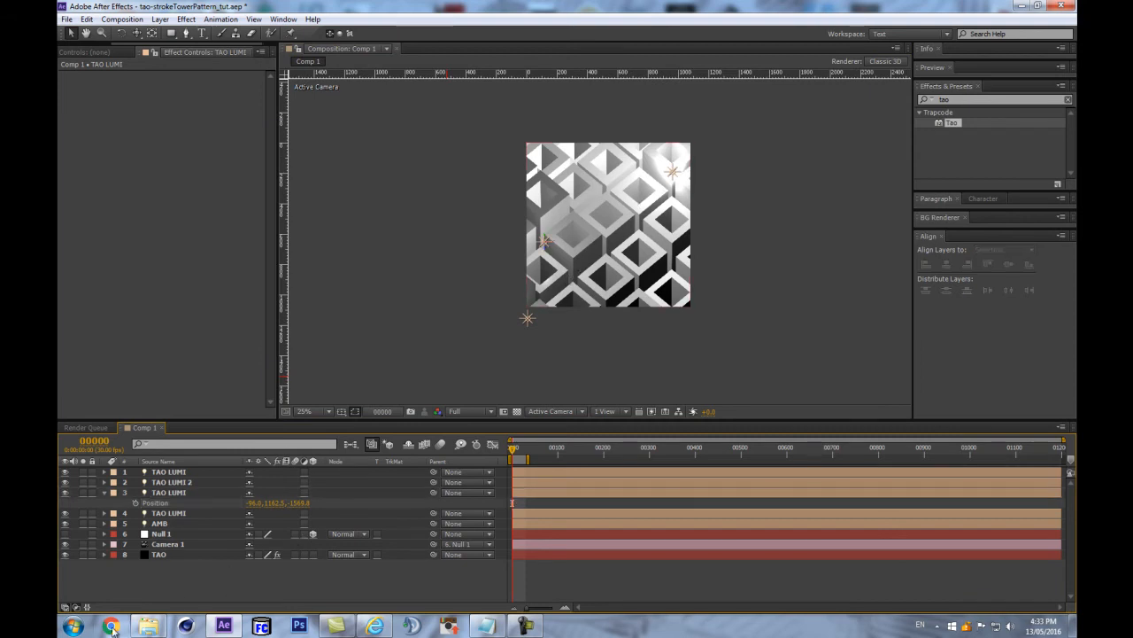
Start keyframing Segment Size Y and Random Size at frame 0 for both repeaters of the TAO layer
{"action": "left_click", "coordinate": [164, 544]}
{"action": "left_click", "coordinate": [164, 553]}
{"action": "scroll", "coordinate": [270, 182], "scroll_direction": "down", "scroll_amount": 6}
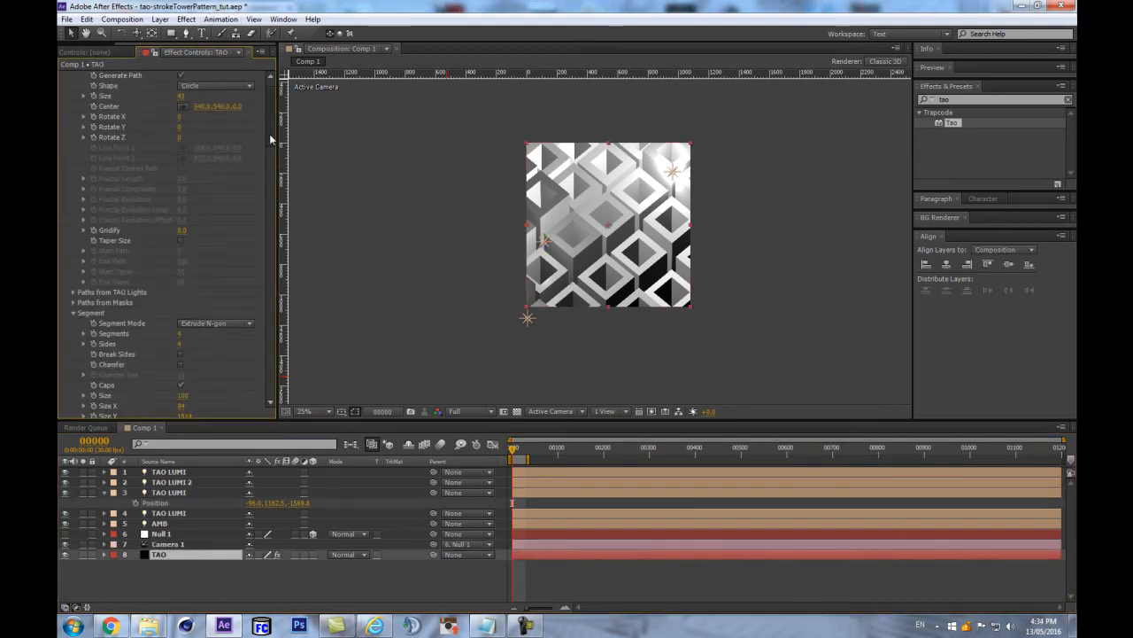
{"action": "scroll", "coordinate": [259, 232], "scroll_direction": "down", "scroll_amount": 10}
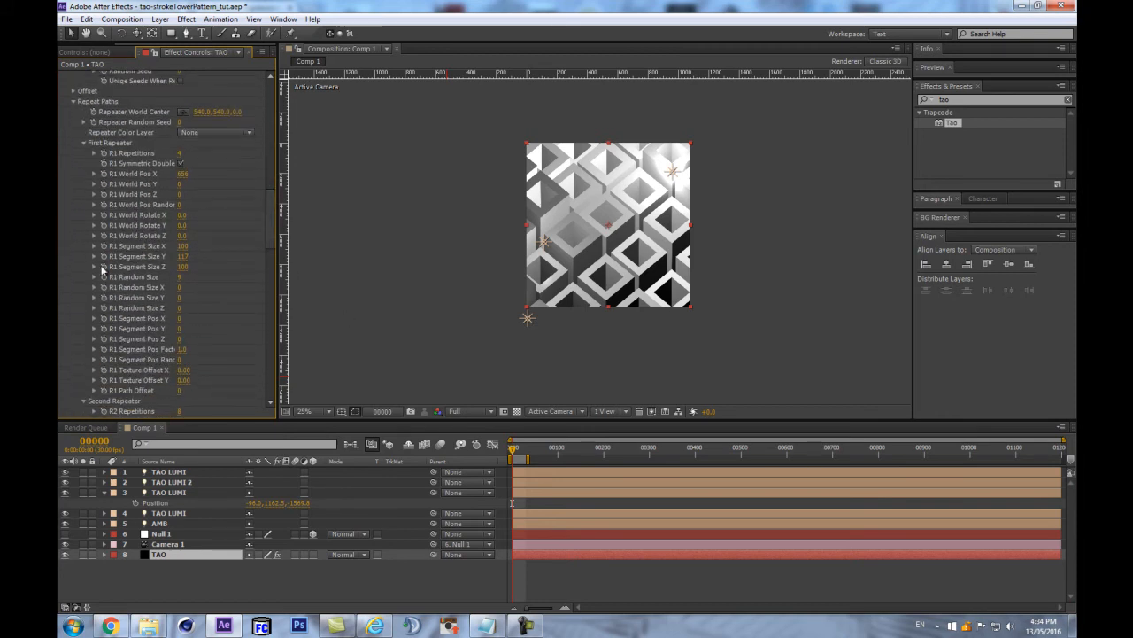
{"action": "key", "text": "Return"}
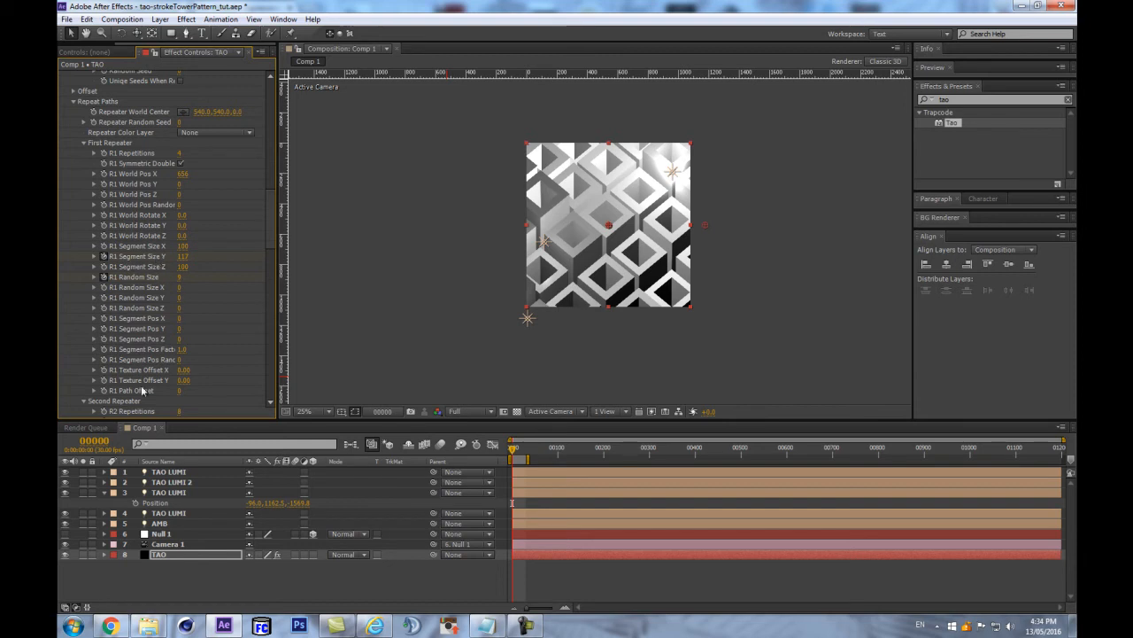
{"action": "scroll", "coordinate": [129, 317], "scroll_direction": "down", "scroll_amount": 5}
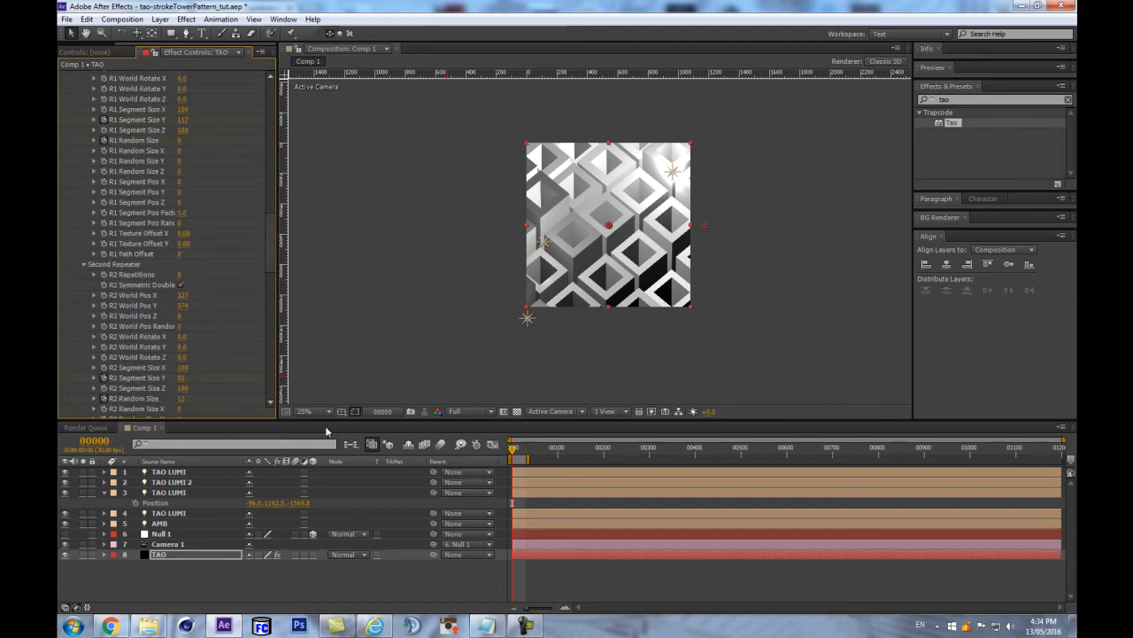
Start keyframing Segment Pos Y at frame 0 for both repeaters, and reveal the TAO layer's keyframed properties in an enlarged timeline
{"action": "scroll", "coordinate": [214, 373], "scroll_direction": "down", "scroll_amount": 2}
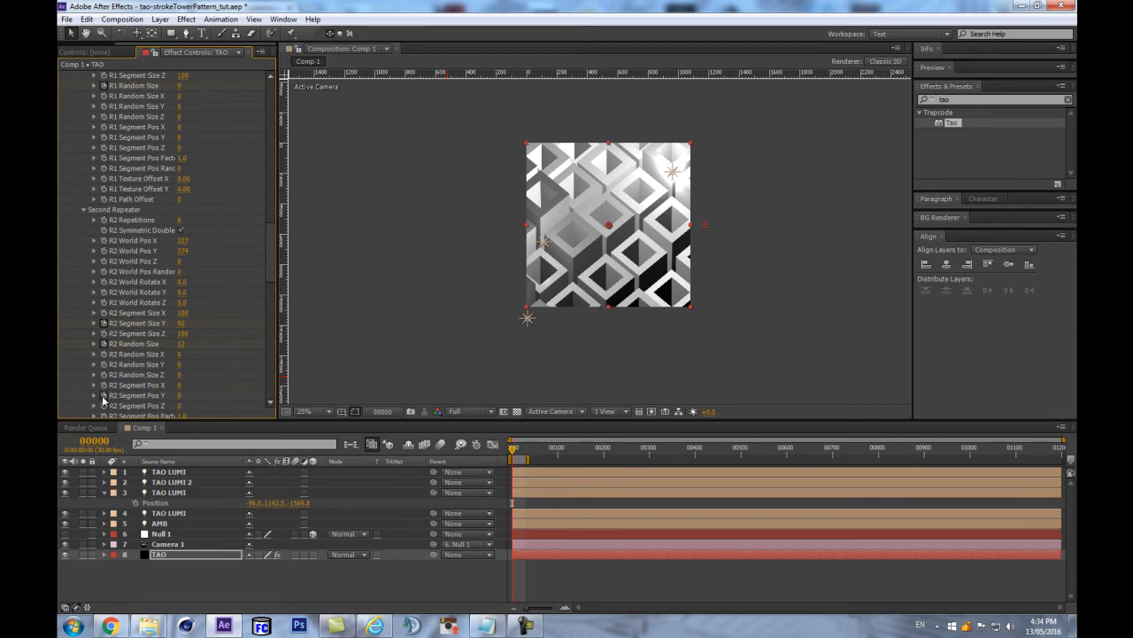
{"action": "scroll", "coordinate": [120, 232], "scroll_direction": "up", "scroll_amount": 3}
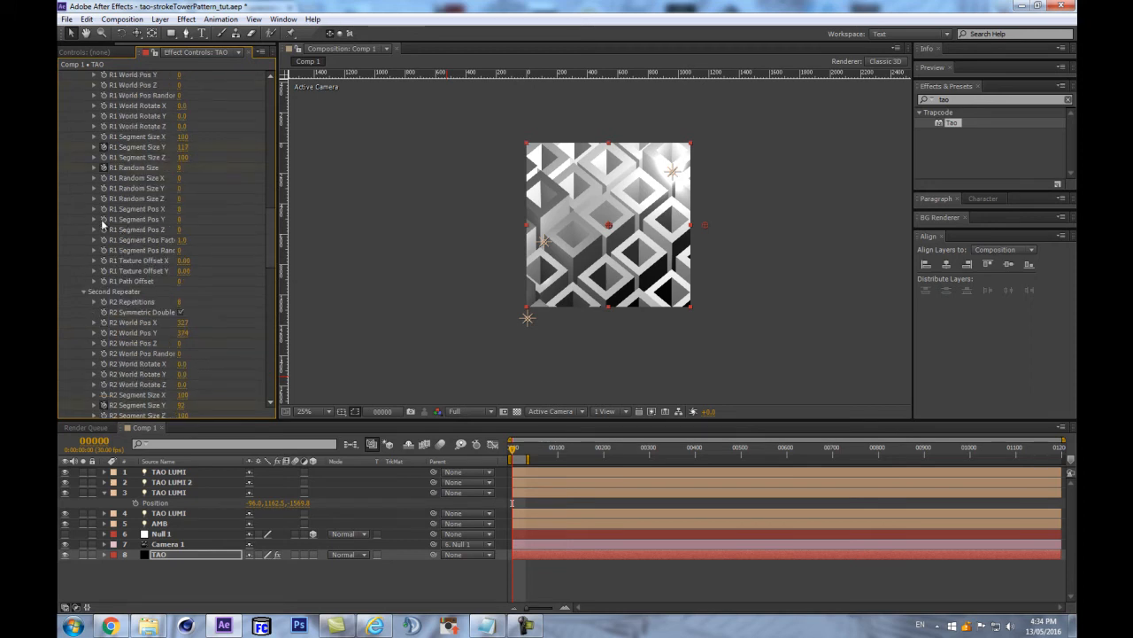
{"action": "key", "text": "u"}
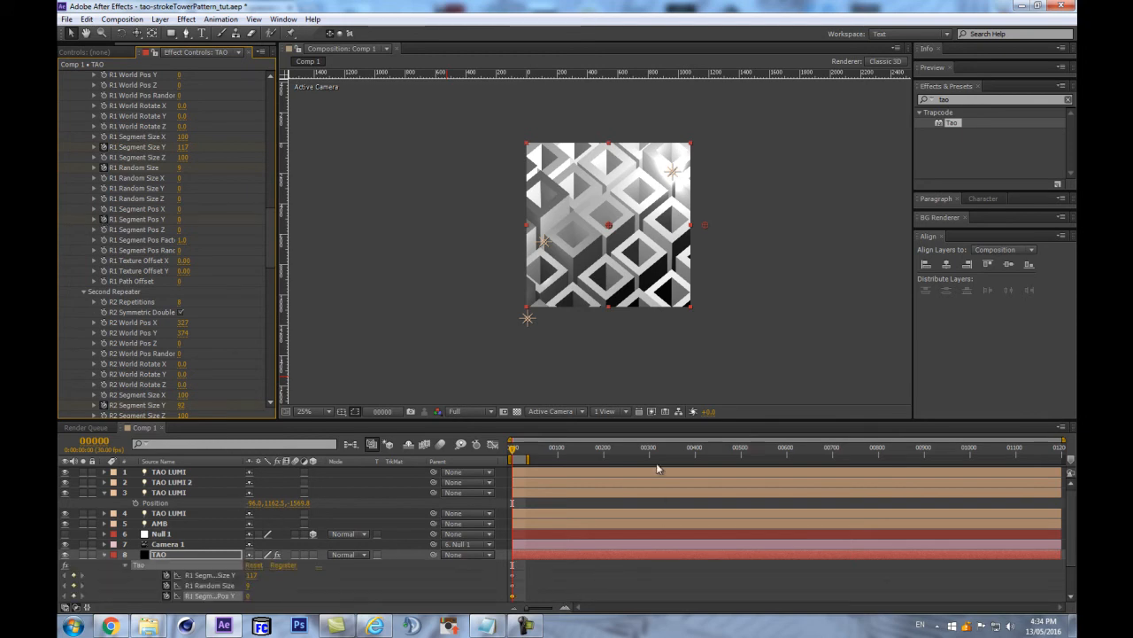
{"action": "left_click_drag", "start_coordinate": [663, 420], "coordinate": [663, 276]}
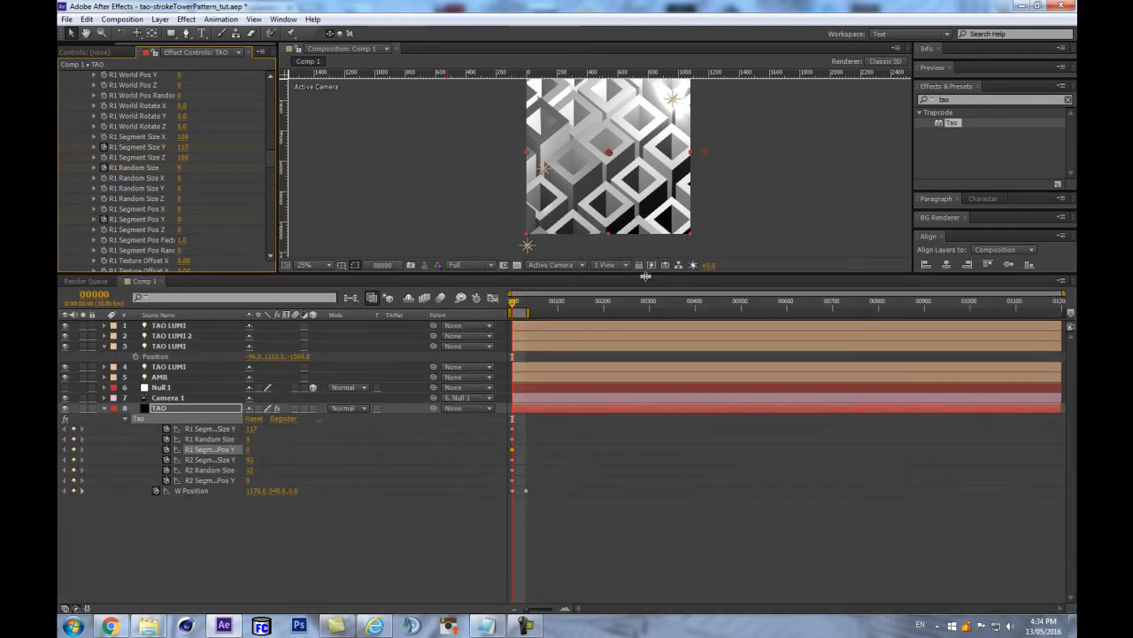
Move the second W Position keyframe of the TAO layer to frame 150 and zoom in on the timeline
{"action": "left_click", "coordinate": [527, 307]}
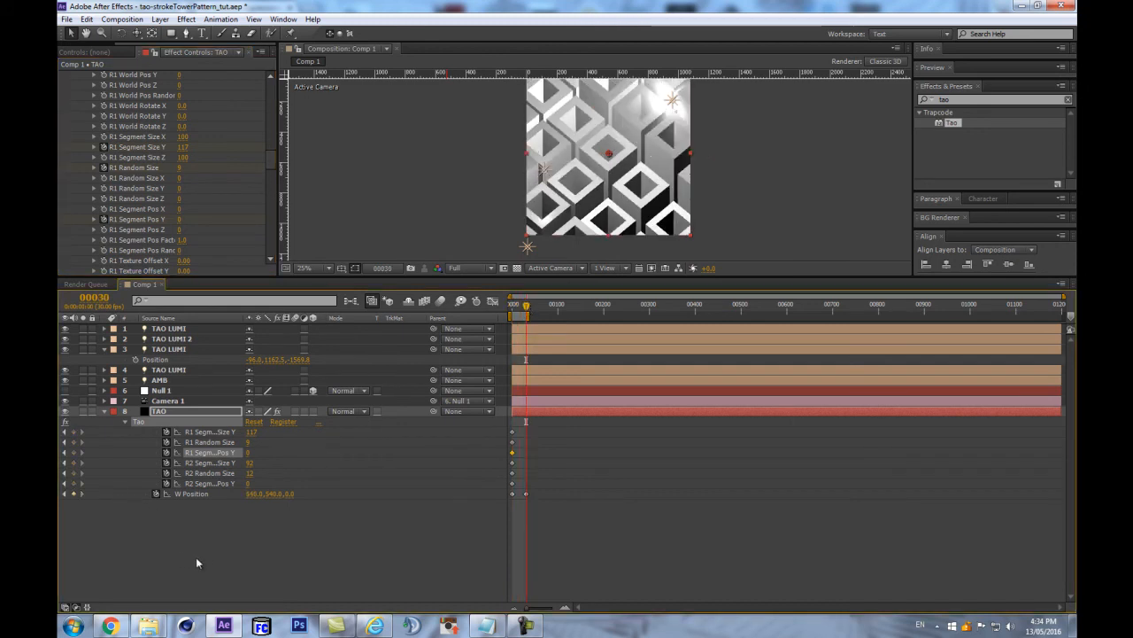
{"action": "key", "text": "equal"}
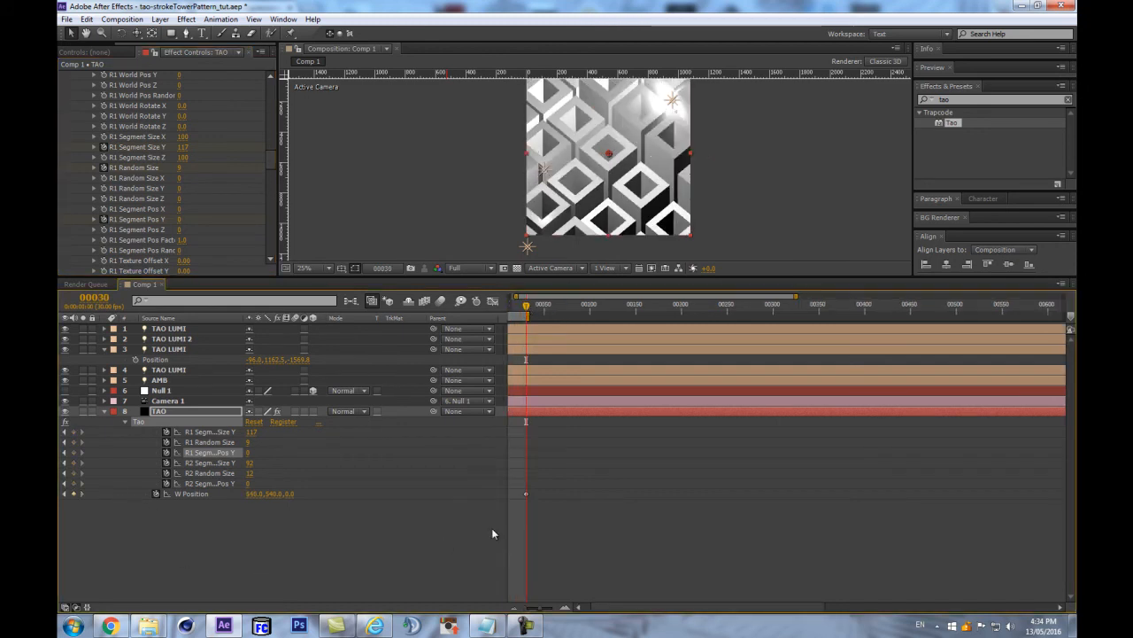
{"action": "left_click", "coordinate": [372, 537]}
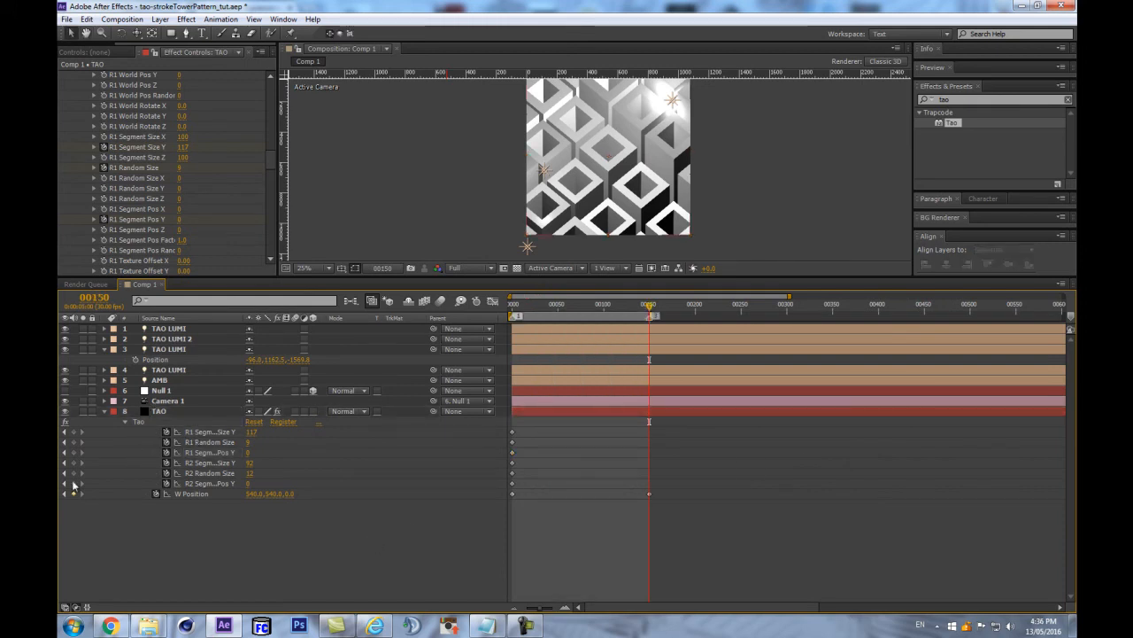
Add keyframes for Segment Size Y, Random Size and Segment Pos Y of both repeaters, and place them at frame 75
{"action": "left_click", "coordinate": [77, 432]}
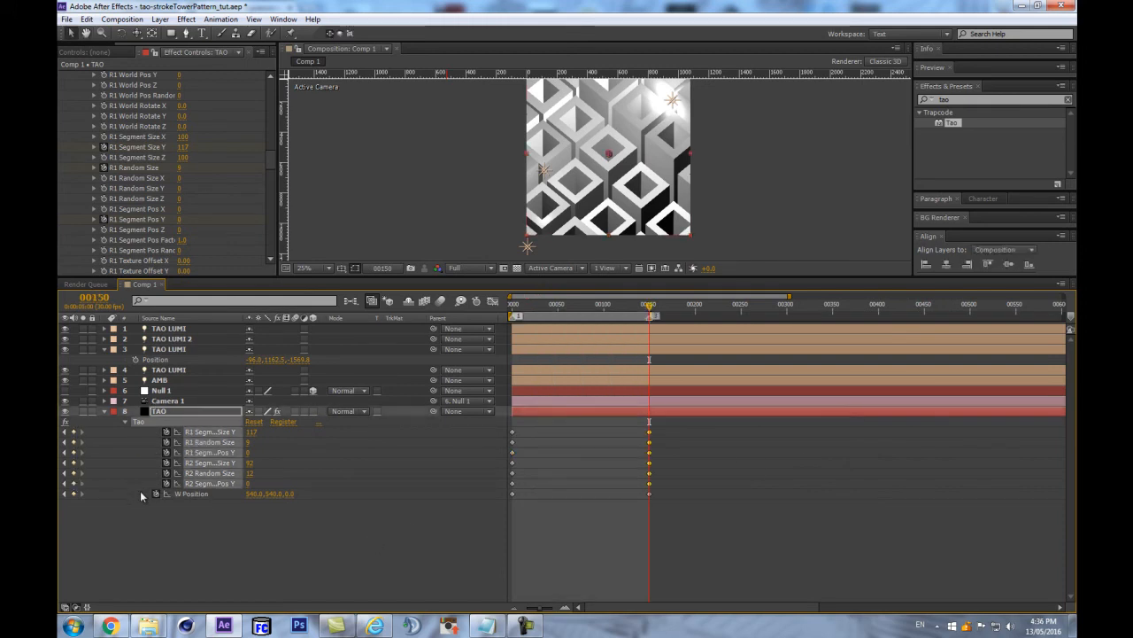
{"action": "left_click", "coordinate": [382, 563]}
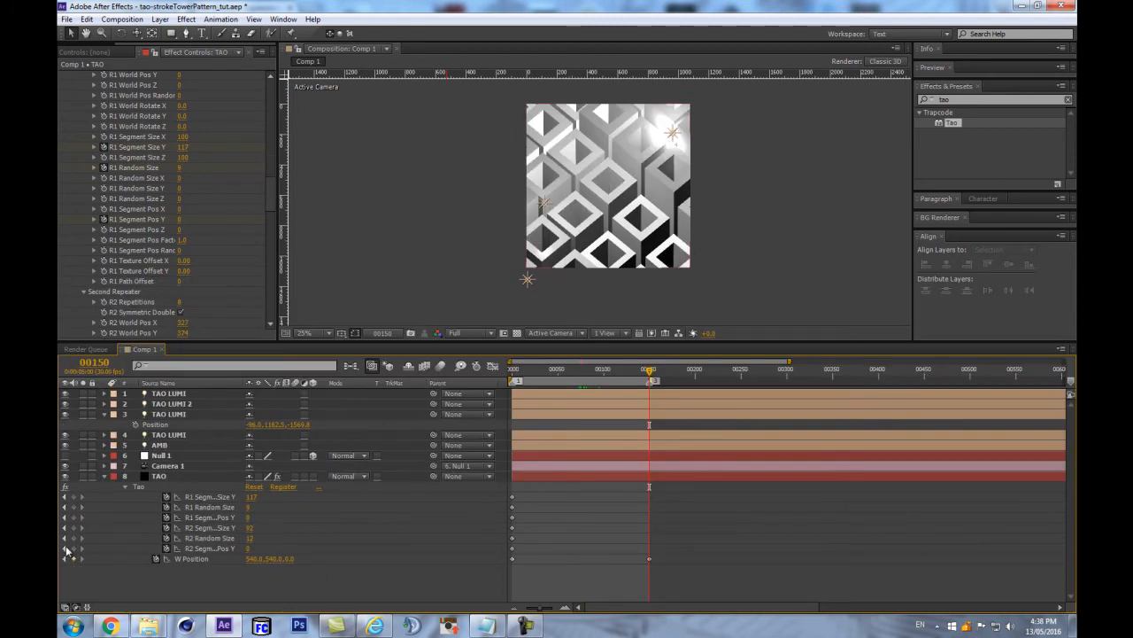
{"action": "left_click_drag", "start_coordinate": [72, 548], "coordinate": [72, 497]}
{"action": "left_click", "coordinate": [787, 475]}
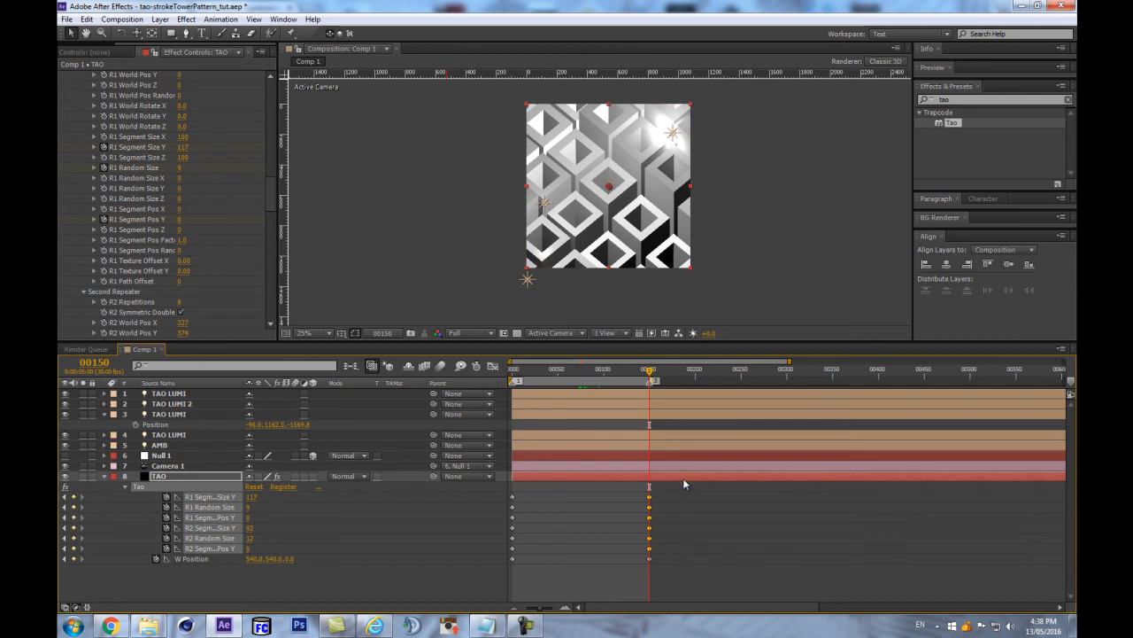
{"action": "left_click_drag", "start_coordinate": [580, 502], "coordinate": [583, 502]}
{"action": "left_click", "coordinate": [584, 374]}
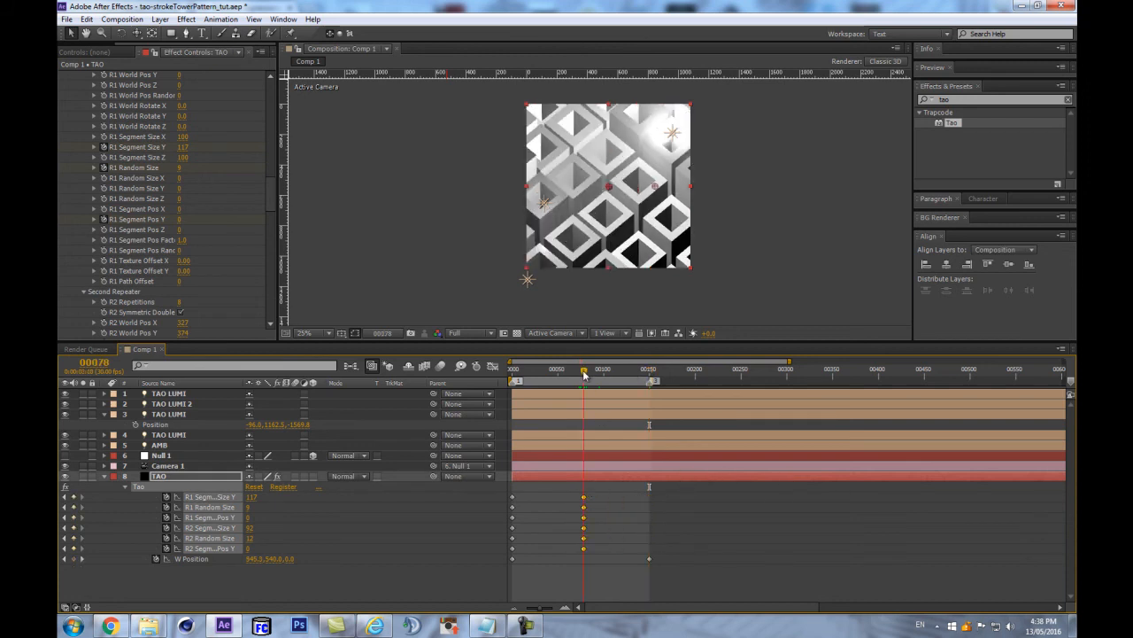
{"action": "left_click_drag", "start_coordinate": [581, 375], "coordinate": [579, 374]}
{"action": "key", "text": "Page_Down"}
{"action": "key", "text": "Page_Down"}
{"action": "left_click_drag", "start_coordinate": [584, 500], "coordinate": [581, 502]}
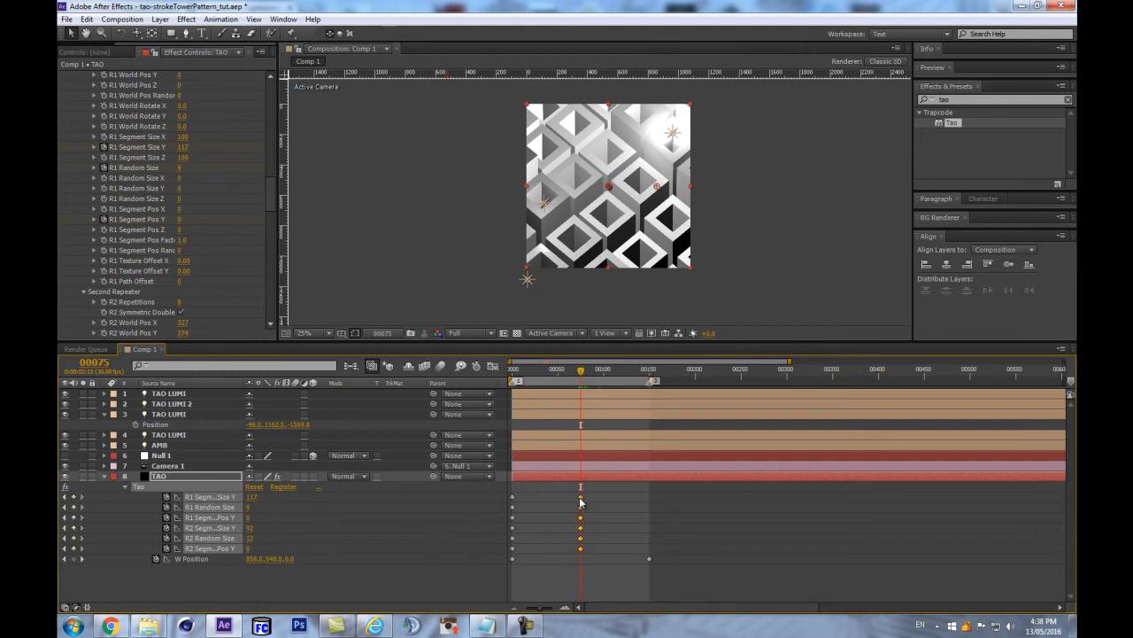
At frame 0, set R1 Random Size to 0, R2 Segment Size Y to 100 and R2 Random Size to 0
{"action": "key", "text": "Home"}
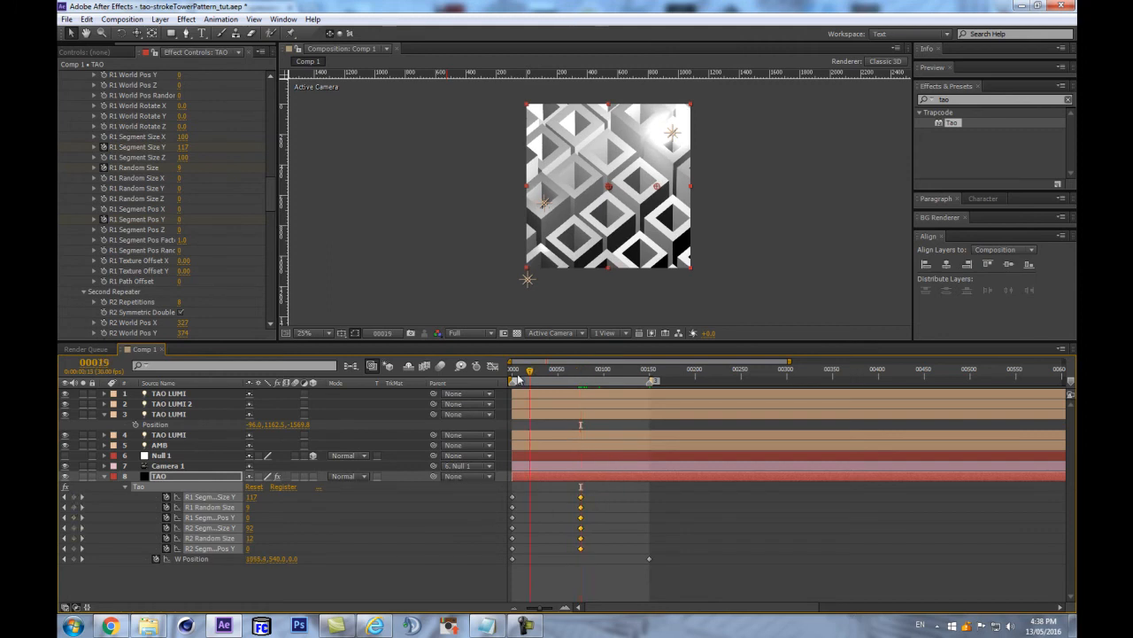
{"action": "left_click", "coordinate": [248, 507]}
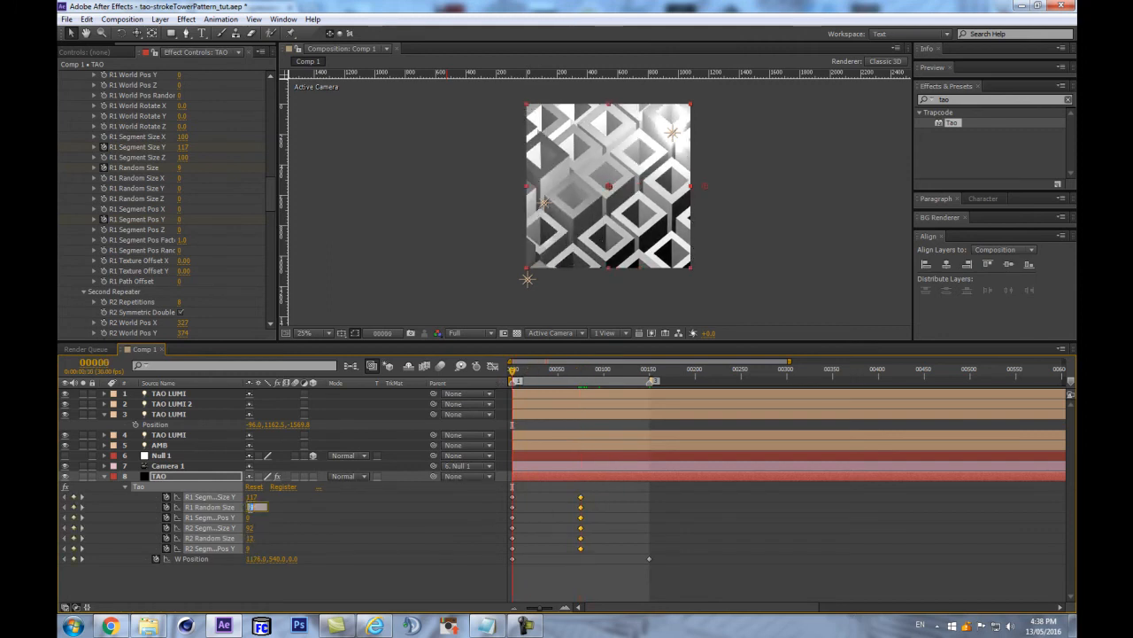
{"action": "type", "text": "0"}
{"action": "key", "text": "Return"}
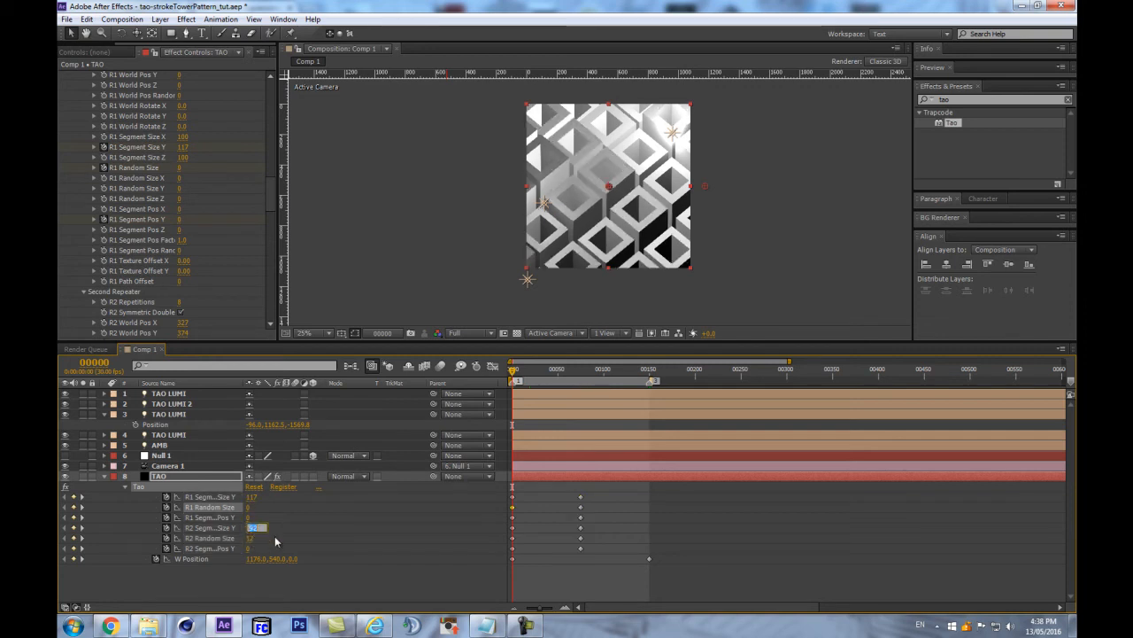
{"action": "type", "text": "150"}
{"action": "key", "text": "Return"}
{"action": "left_click", "coordinate": [250, 530]}
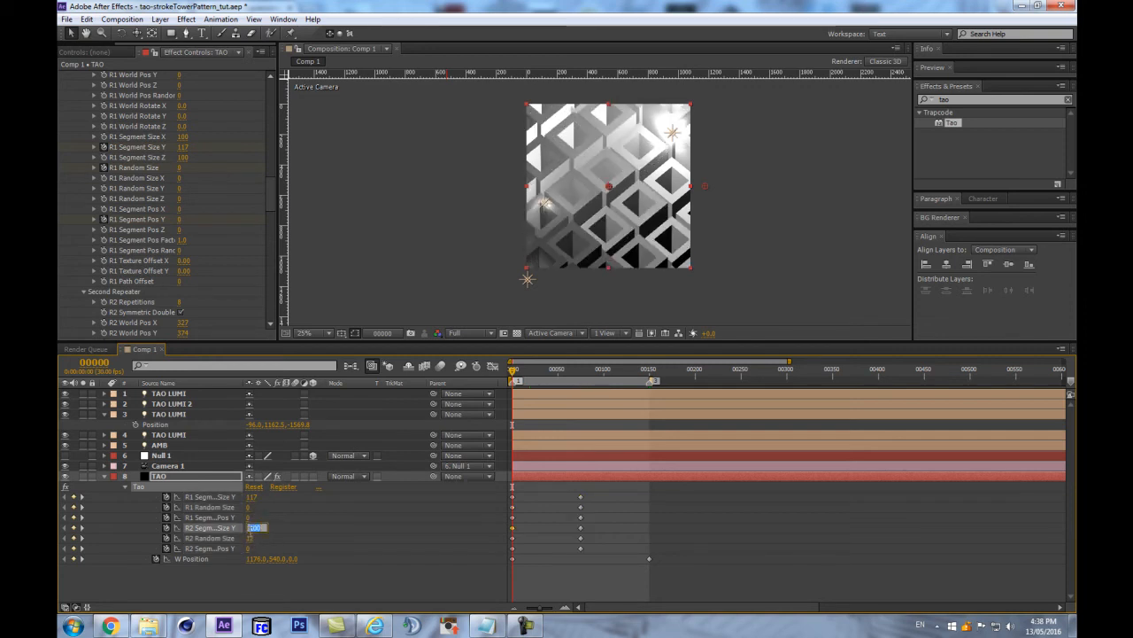
{"action": "left_click", "coordinate": [253, 537]}
{"action": "left_click", "coordinate": [249, 537]}
{"action": "type", "text": "0"}
{"action": "key", "text": "Return"}
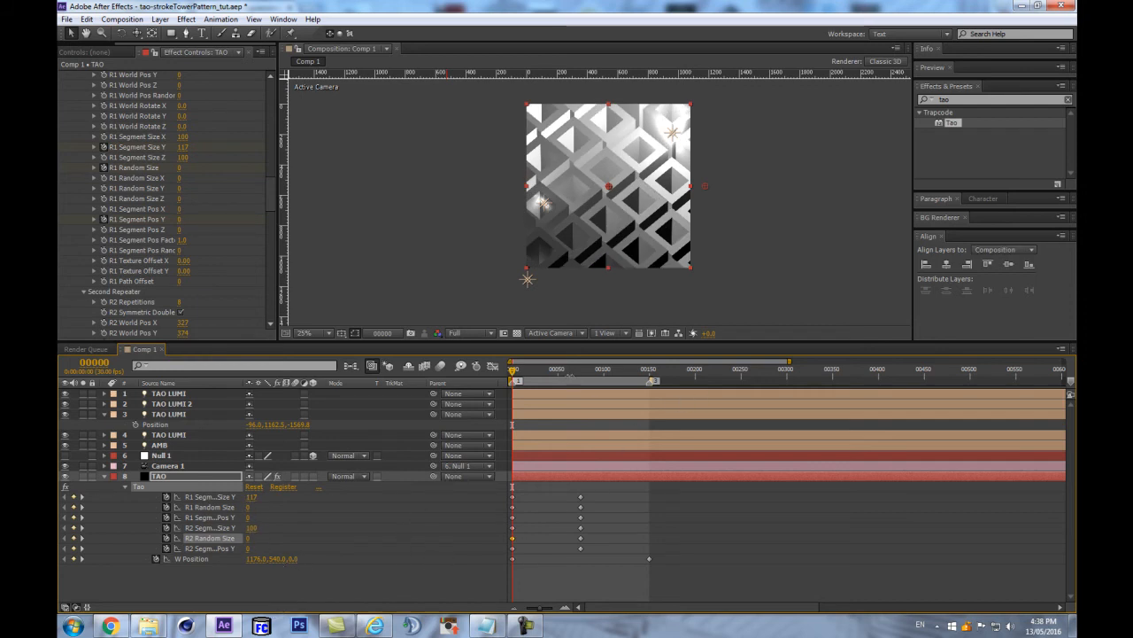
Copy both repeaters' size, random and position keyframes from frame 0 to frame 150
{"action": "left_click_drag", "start_coordinate": [574, 371], "coordinate": [650, 371]}
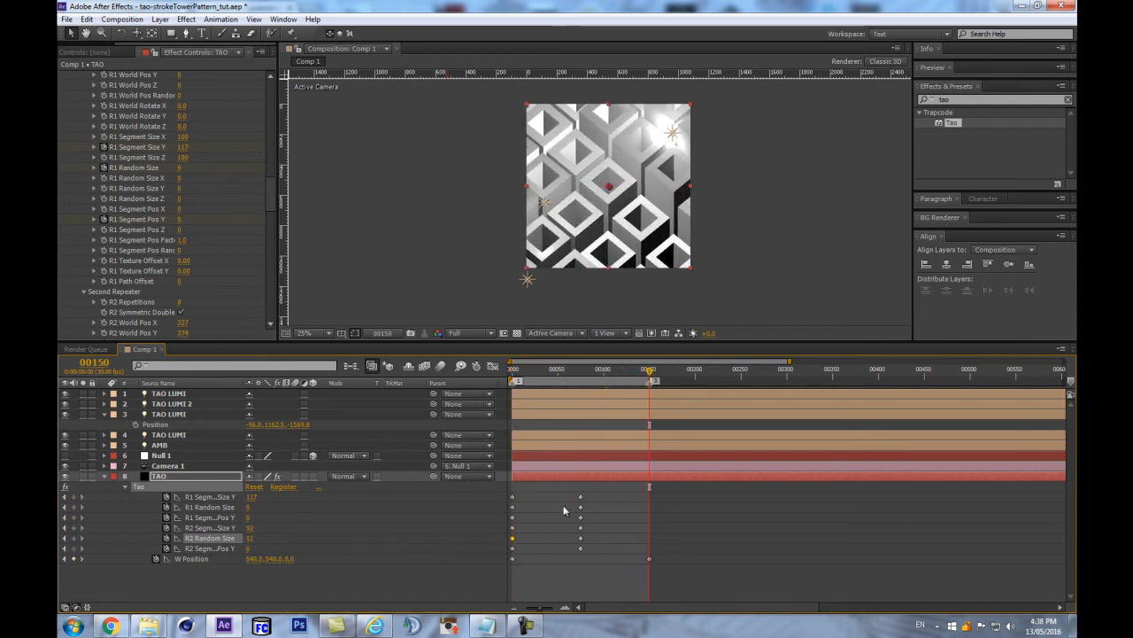
{"action": "left_click_drag", "start_coordinate": [679, 559], "coordinate": [485, 495]}
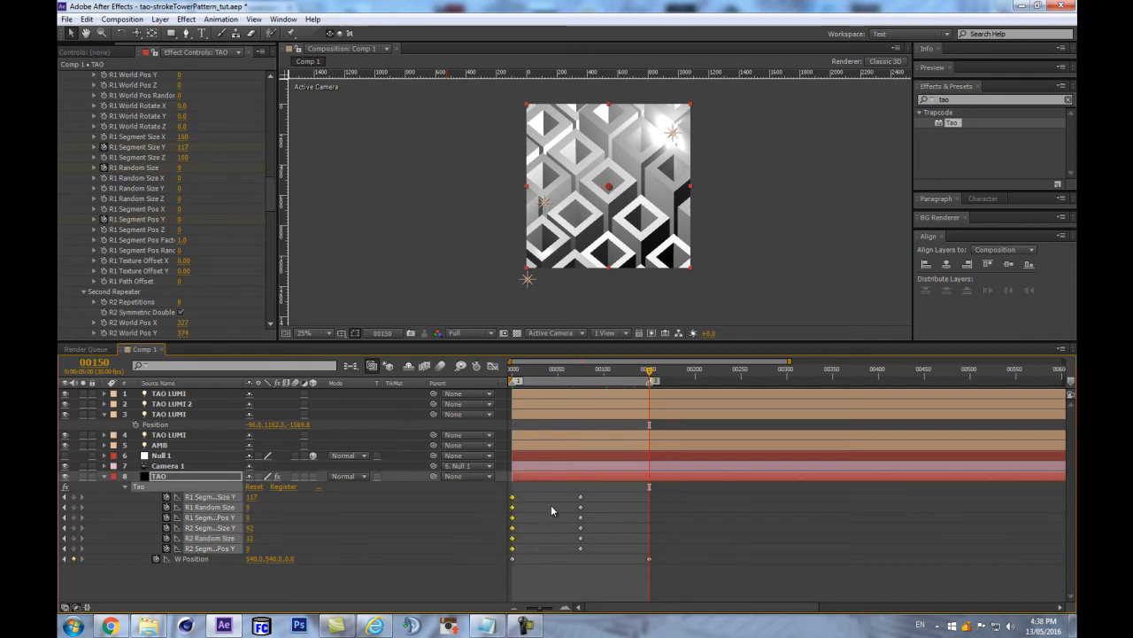
{"action": "key", "text": "ctrl+v"}
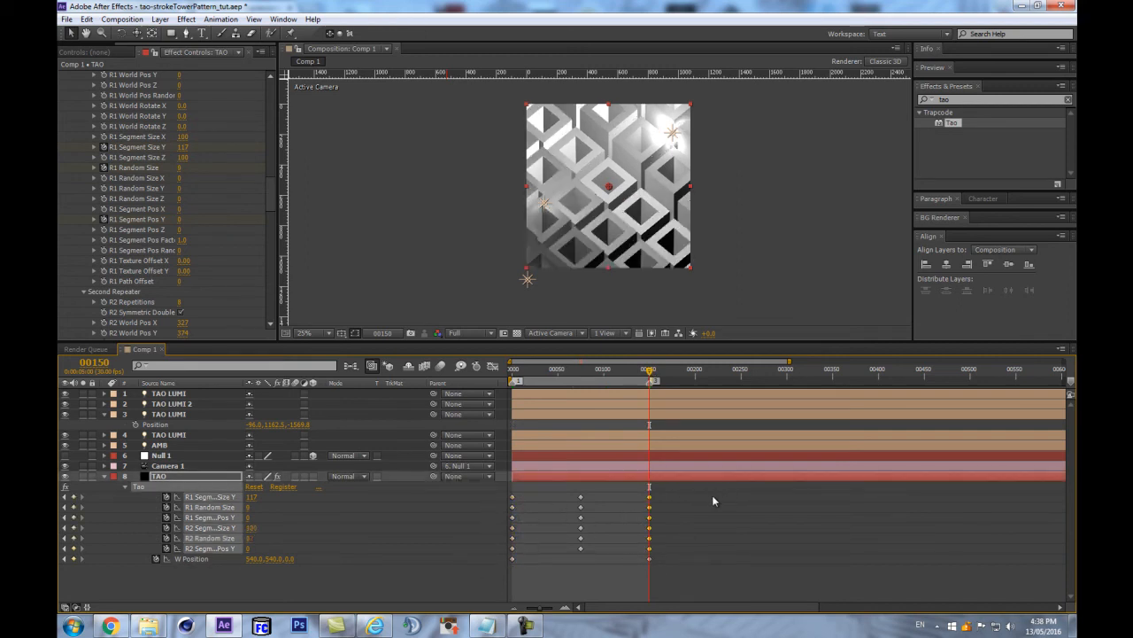
Apply Easy Ease Out to both repeaters' keyframes at frame 150 and at frame 0
{"action": "left_click_drag", "start_coordinate": [692, 491], "coordinate": [617, 548]}
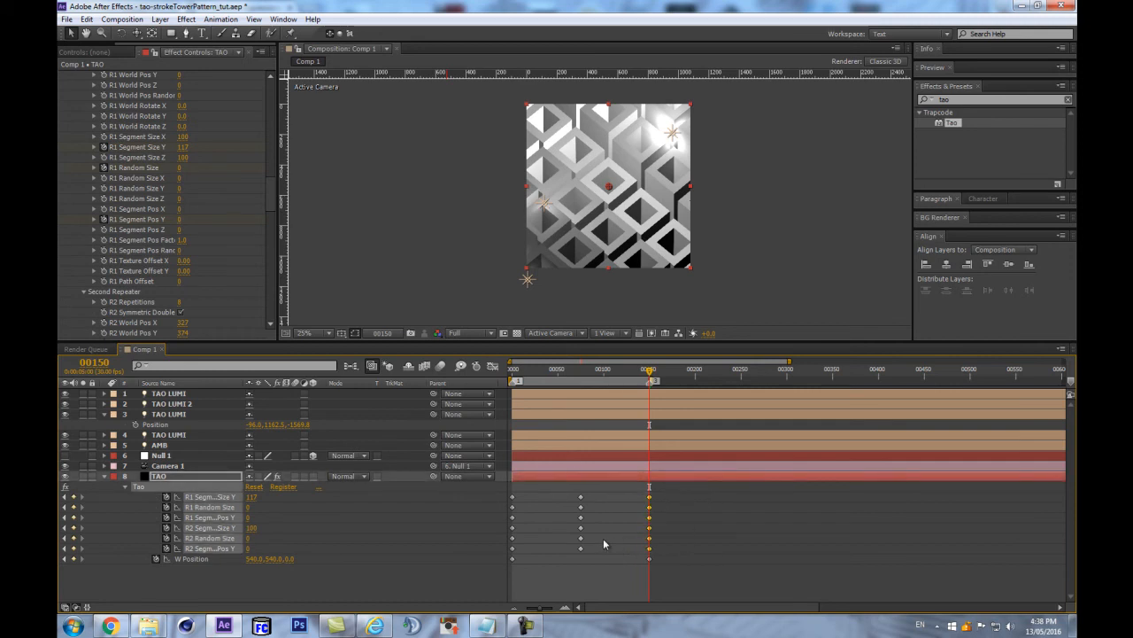
{"action": "right_click", "coordinate": [651, 501]}
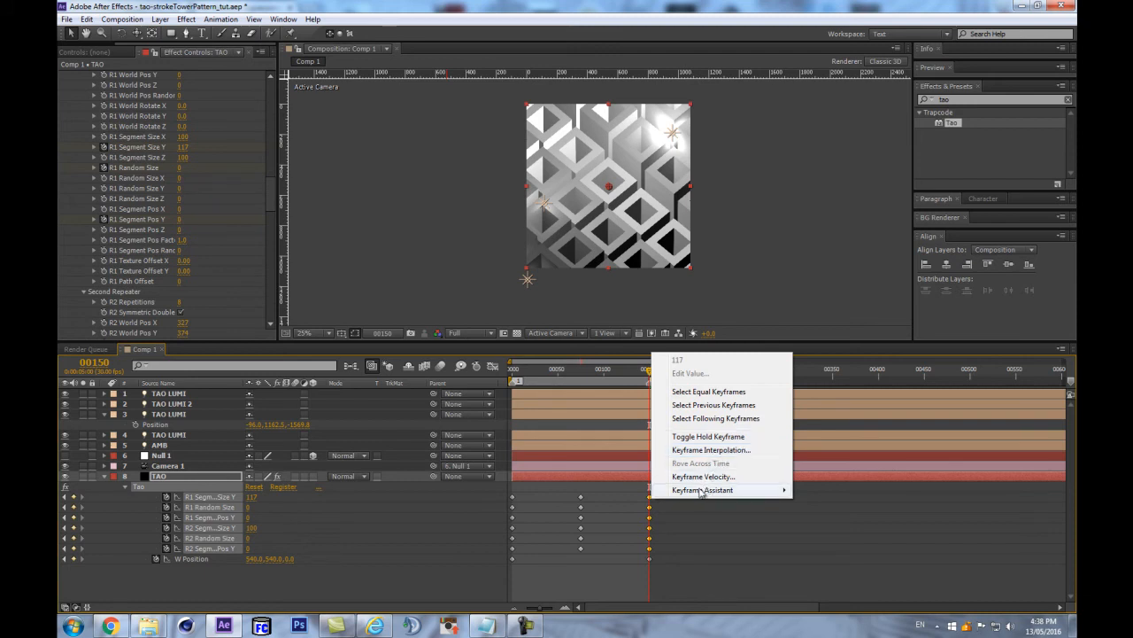
{"action": "mouse_move", "coordinate": [706, 491]}
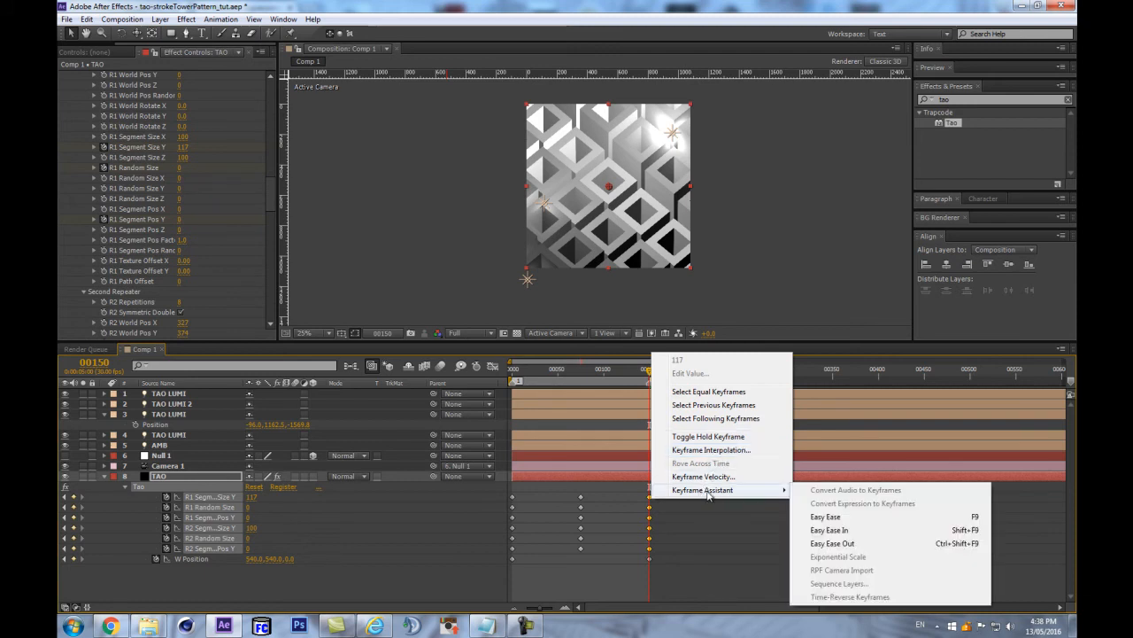
{"action": "left_click", "coordinate": [819, 544]}
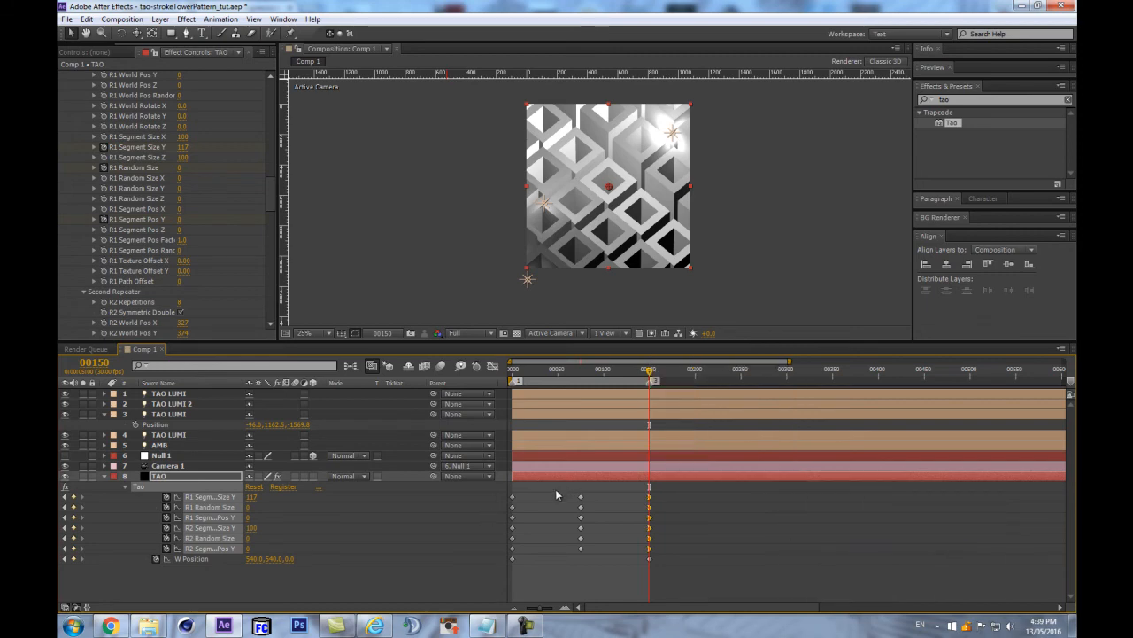
{"action": "left_click_drag", "start_coordinate": [553, 491], "coordinate": [475, 559]}
{"action": "right_click", "coordinate": [512, 553]}
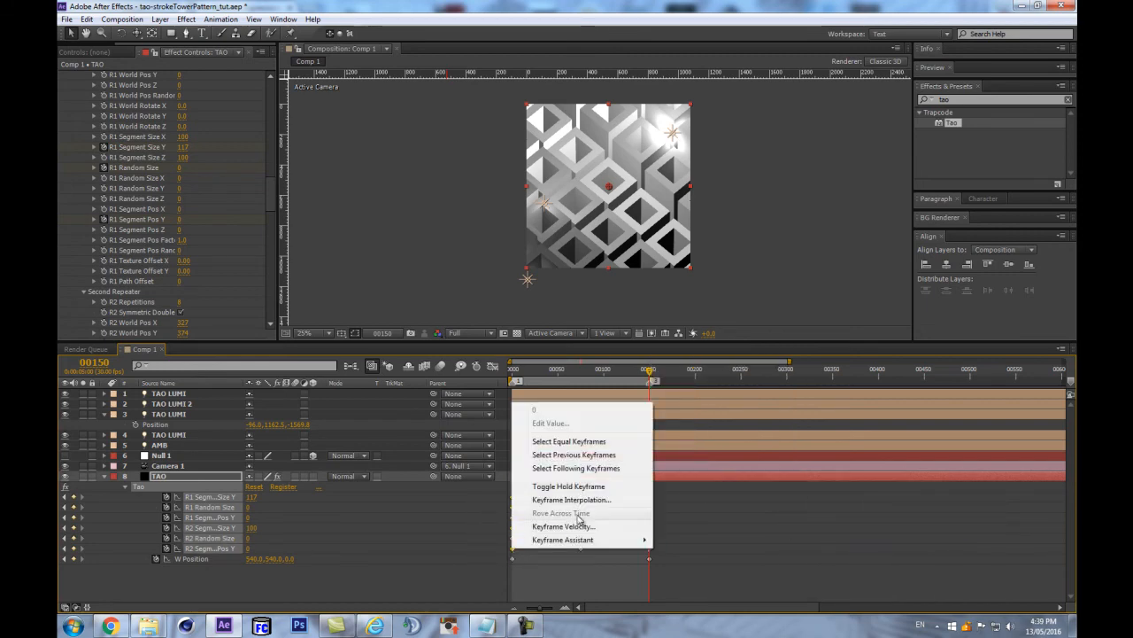
{"action": "mouse_move", "coordinate": [563, 542]}
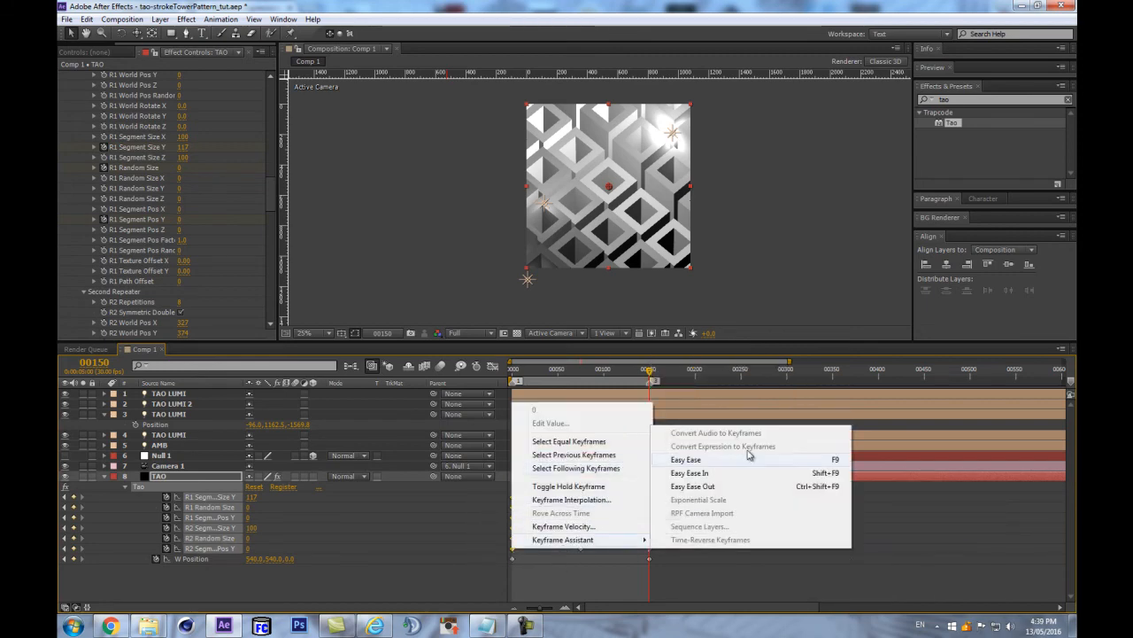
{"action": "left_click", "coordinate": [714, 486]}
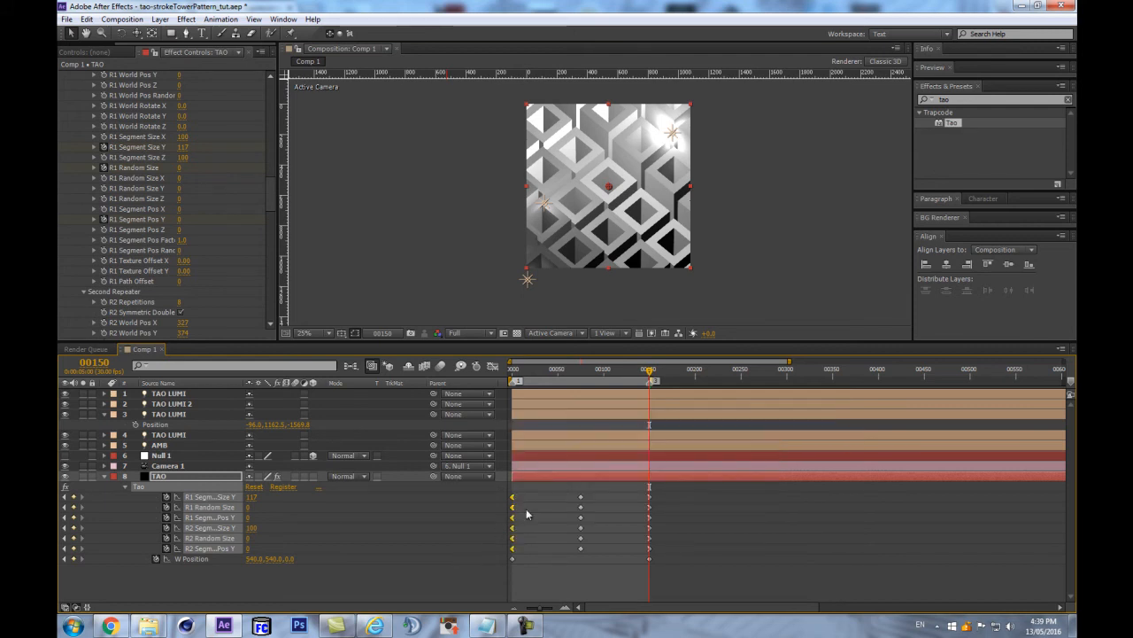
Smooth both repeaters' middle keyframes at frame 75 and lengthen their ease handles in the Graph Editor
{"action": "left_click_drag", "start_coordinate": [602, 498], "coordinate": [562, 556]}
{"action": "left_click", "coordinate": [582, 550], "text": "ctrl"}
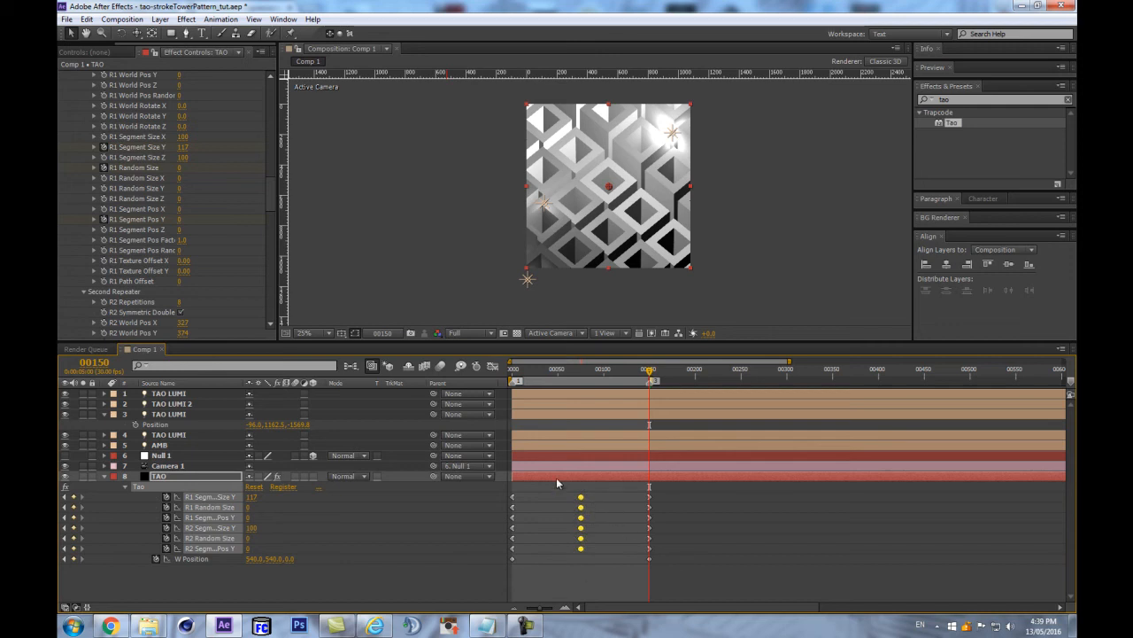
{"action": "left_click", "coordinate": [493, 365]}
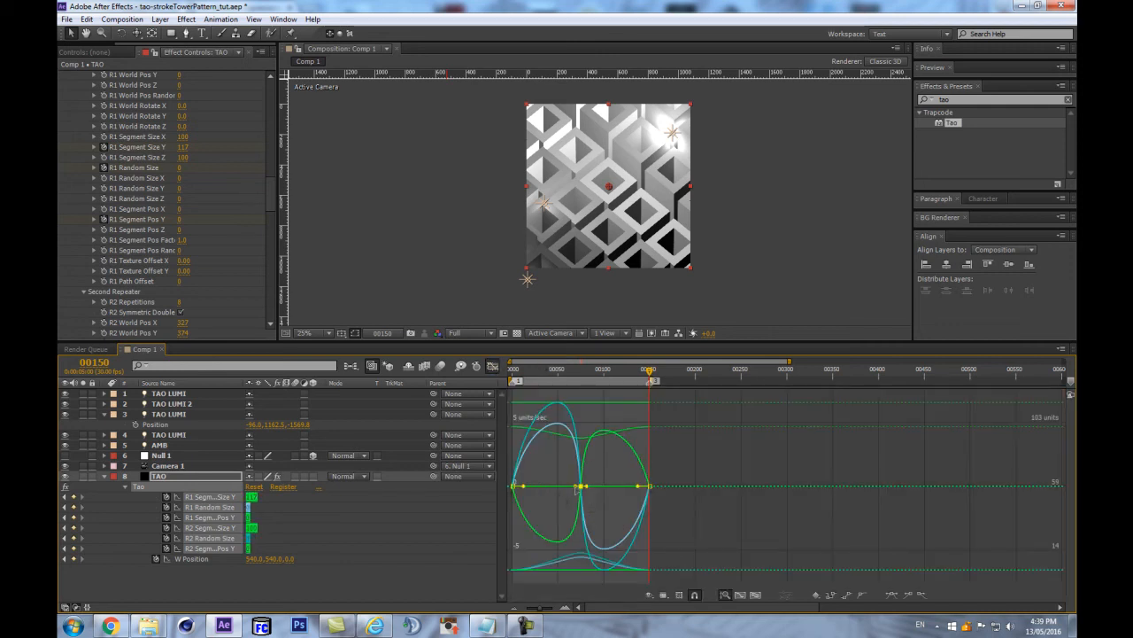
{"action": "left_click_drag", "start_coordinate": [576, 486], "coordinate": [602, 500]}
{"action": "left_click", "coordinate": [586, 372]}
{"action": "left_click_drag", "start_coordinate": [591, 373], "coordinate": [578, 393]}
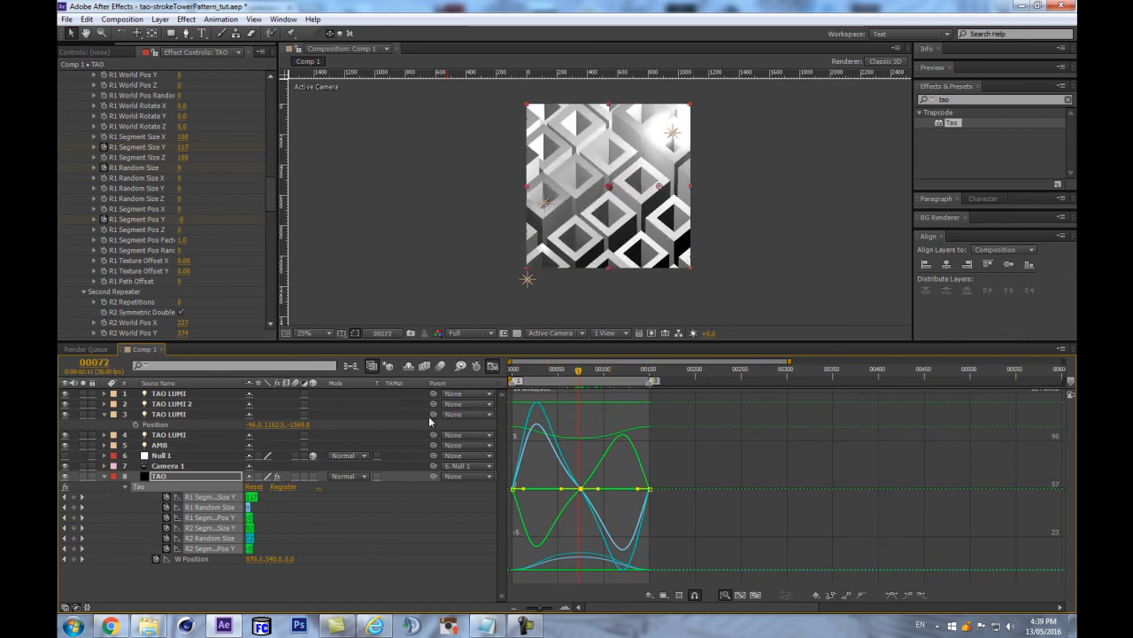
{"action": "left_click", "coordinate": [491, 366]}
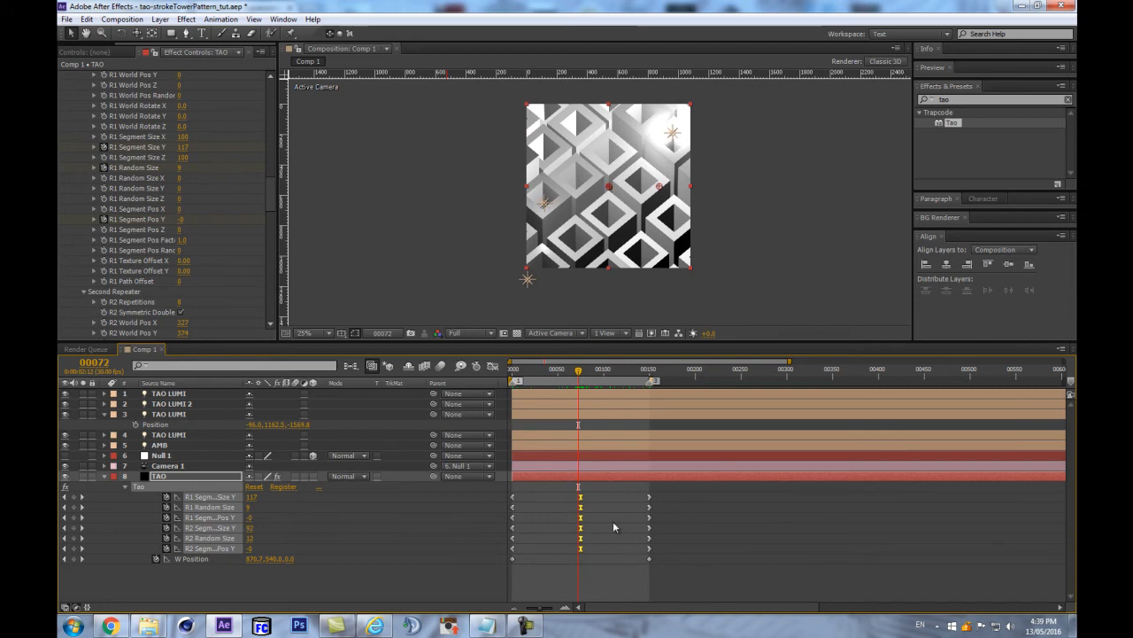
Preview the animation and set R1 Segment Size Y to 100 at frame 0
{"action": "key", "text": "KP_0"}
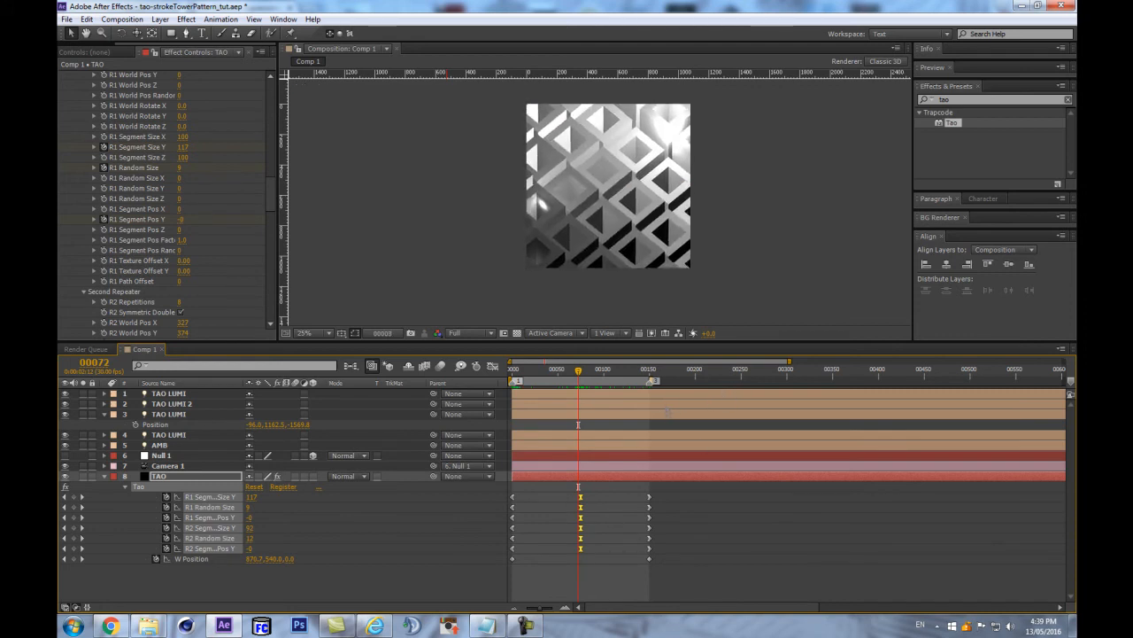
{"action": "left_click_drag", "start_coordinate": [518, 374], "coordinate": [464, 390]}
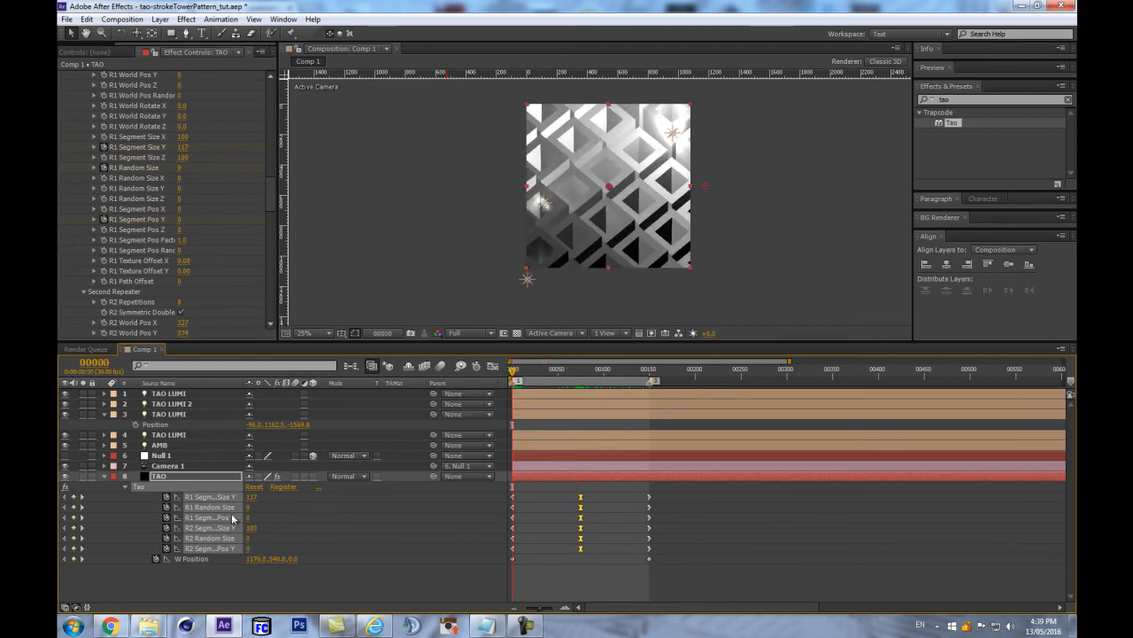
{"action": "key", "text": "F2"}
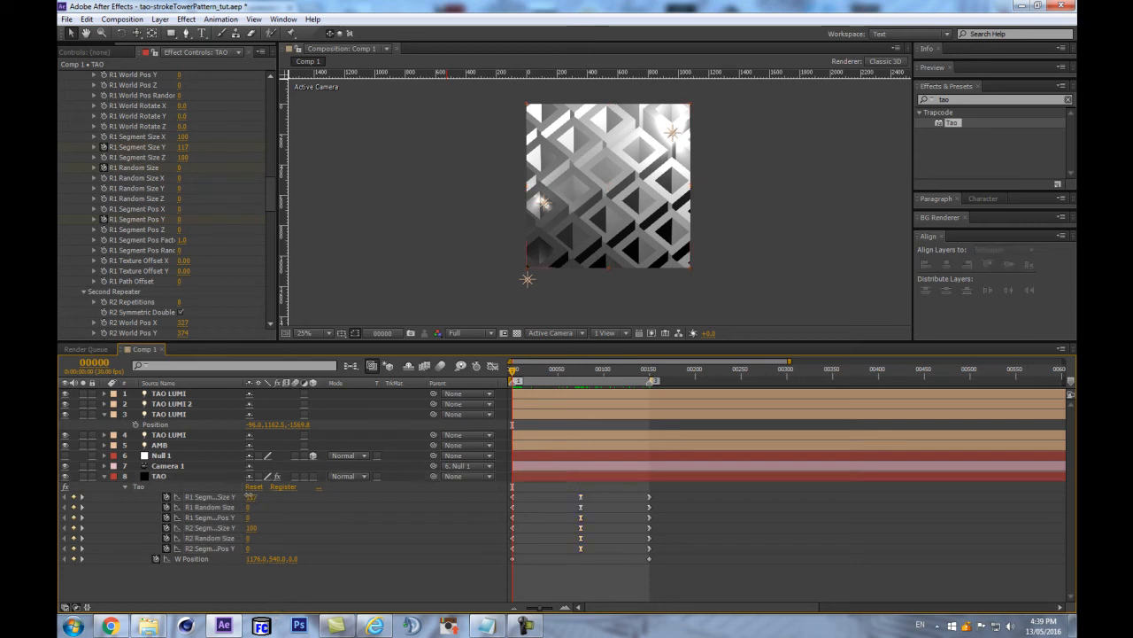
{"action": "left_click", "coordinate": [249, 496]}
{"action": "type", "text": "100"}
{"action": "key", "text": "Return"}
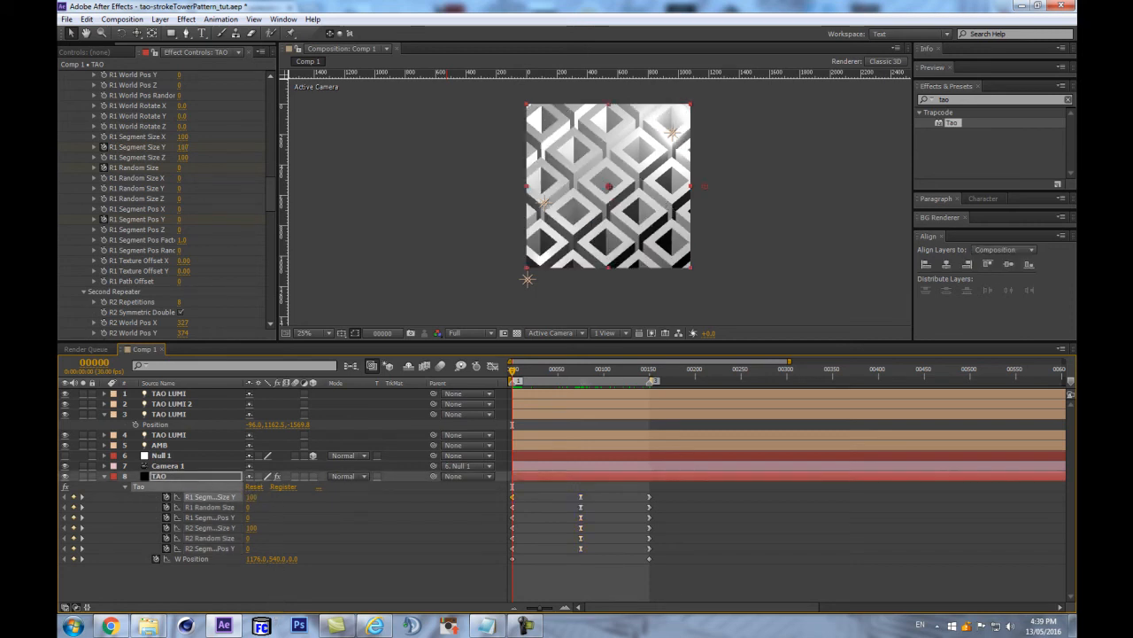
Set R1 Segment Size Y to 100 at frame 150, and step back to frame 149
{"action": "left_click", "coordinate": [649, 374]}
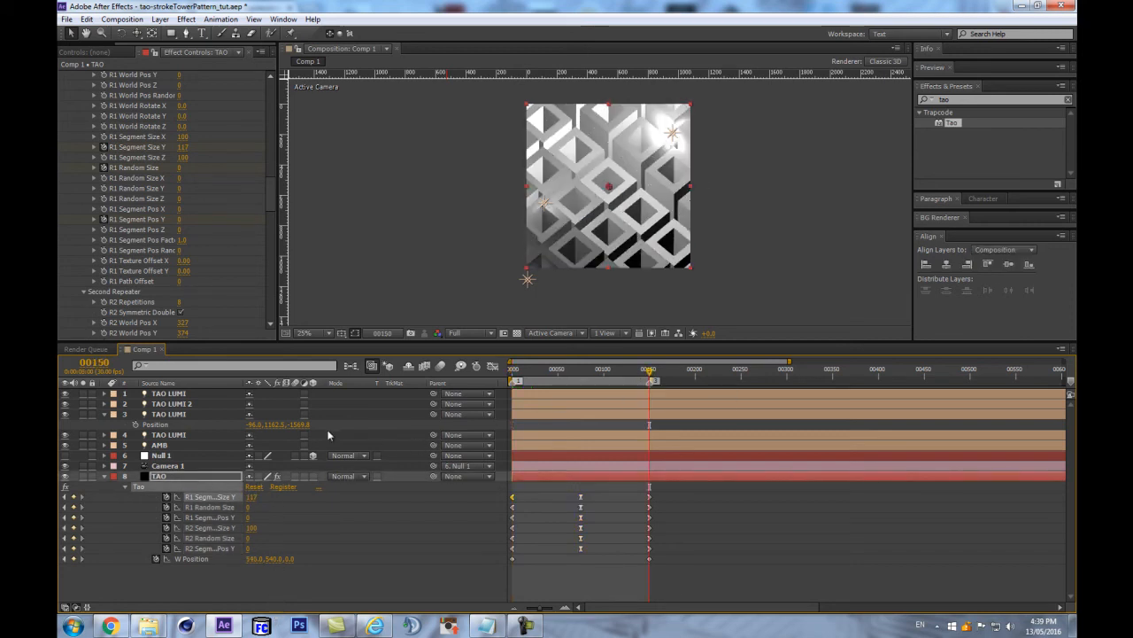
{"action": "left_click", "coordinate": [252, 498]}
{"action": "type", "text": "100"}
{"action": "key", "text": "Return"}
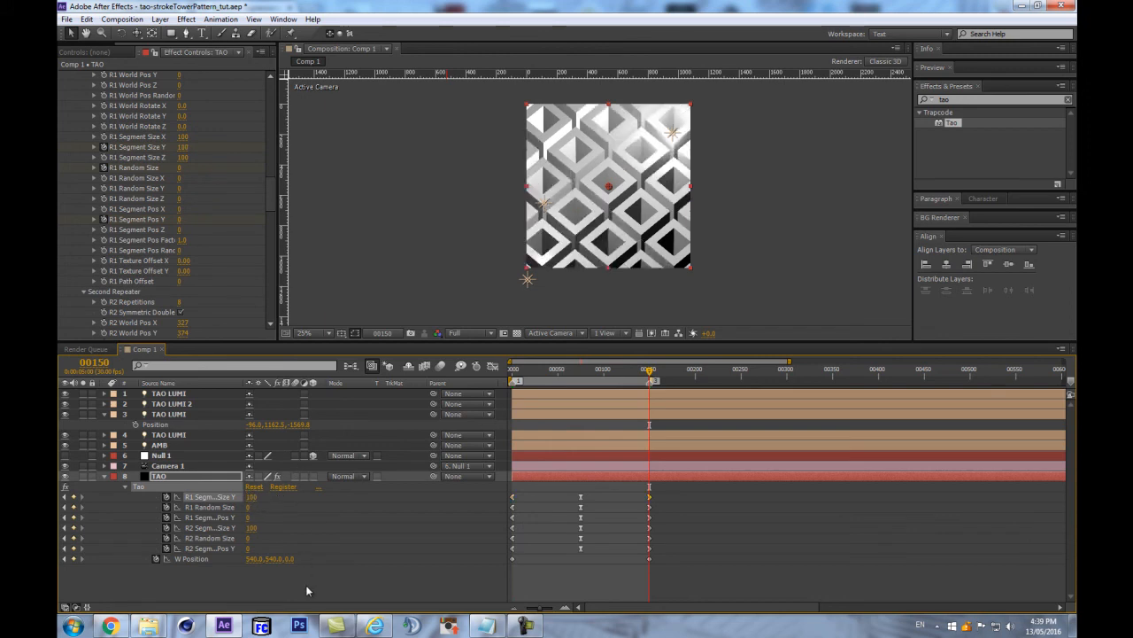
{"action": "left_click", "coordinate": [306, 590]}
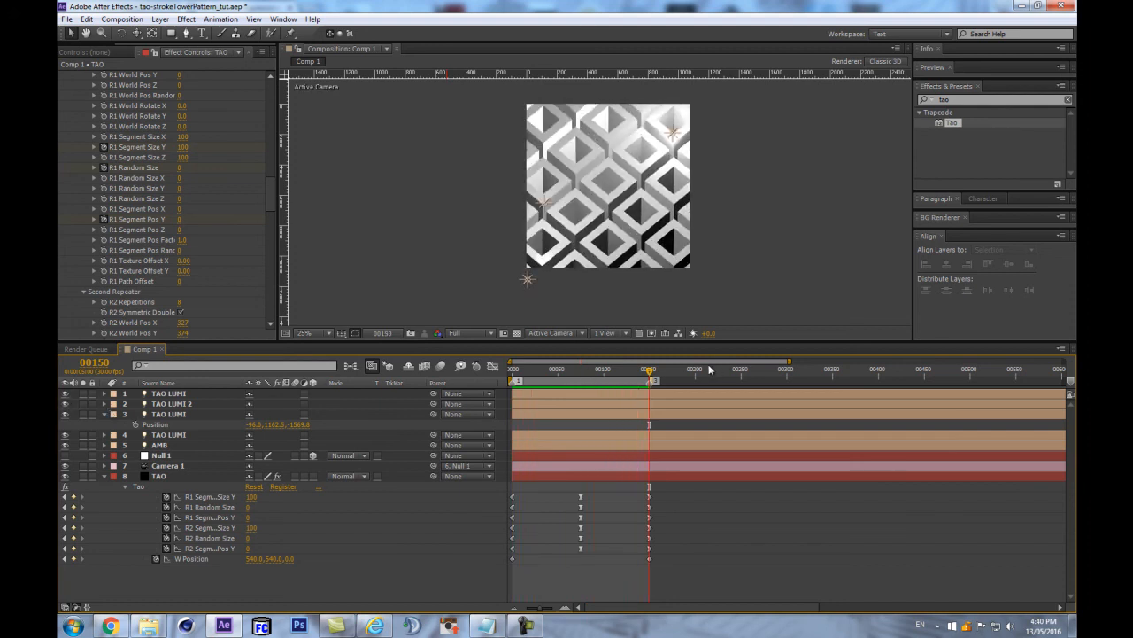
{"action": "key", "text": "Page_Up"}
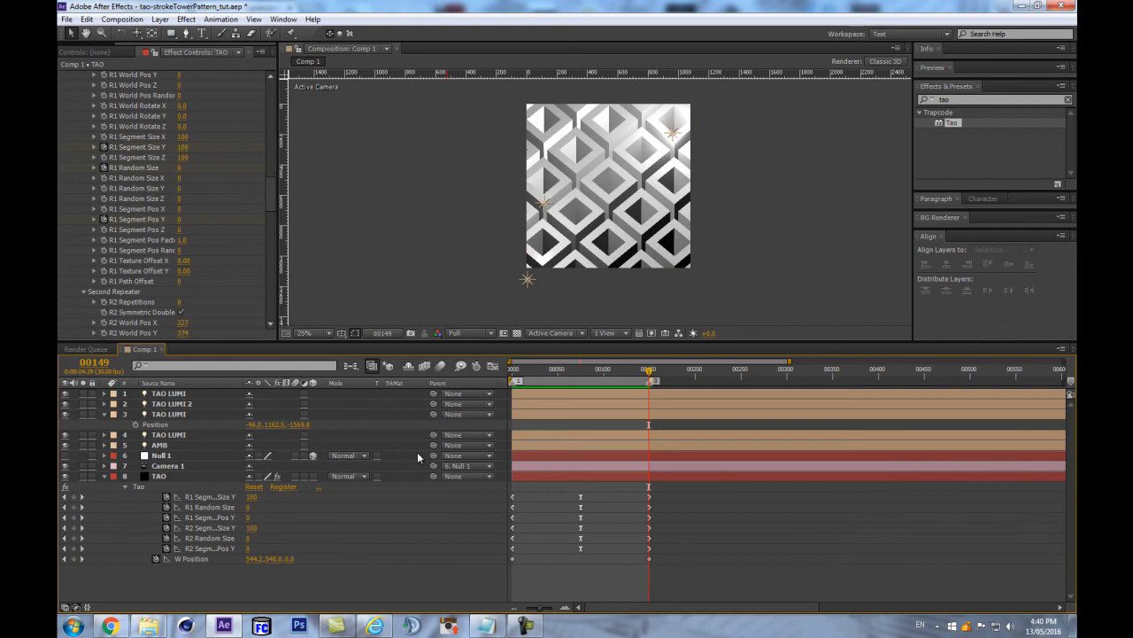
Compare the diamond pattern up close at frame 0 and frame 150
{"action": "key", "text": "="}
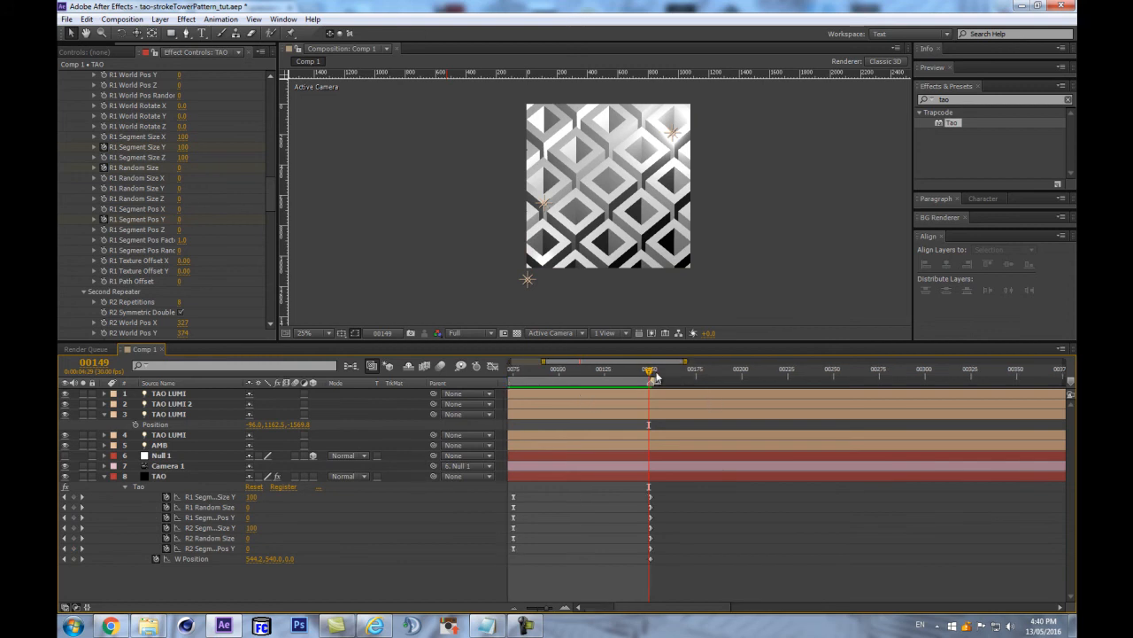
{"action": "key", "text": "Home"}
{"action": "scroll", "coordinate": [445, 212], "scroll_direction": "up", "scroll_amount": 2}
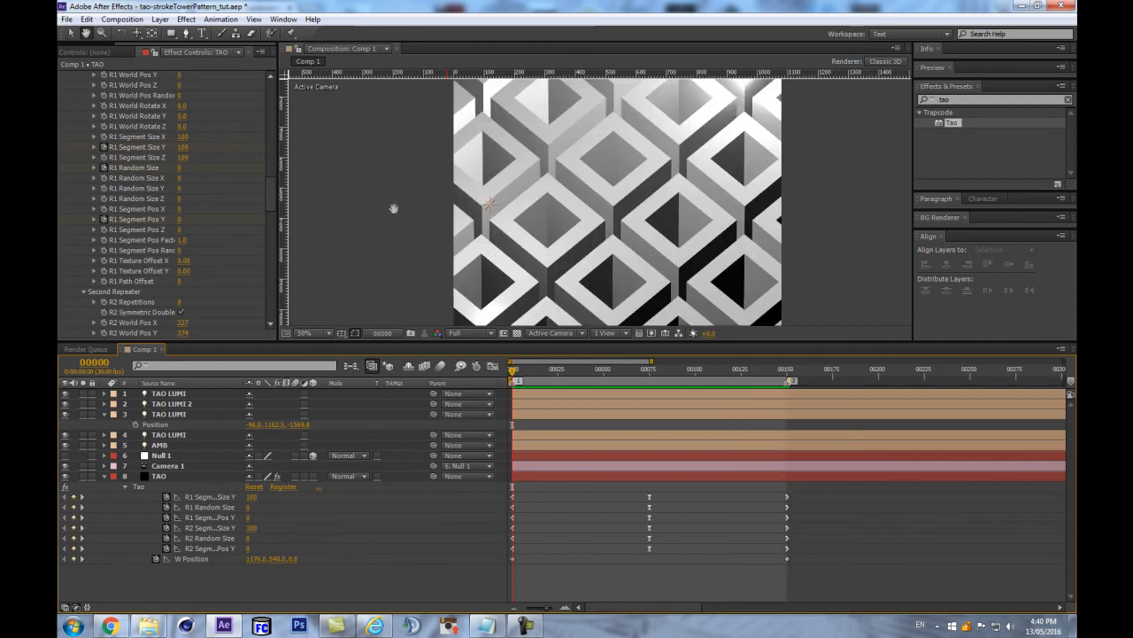
{"action": "left_click_drag", "start_coordinate": [393, 209], "coordinate": [533, 227]}
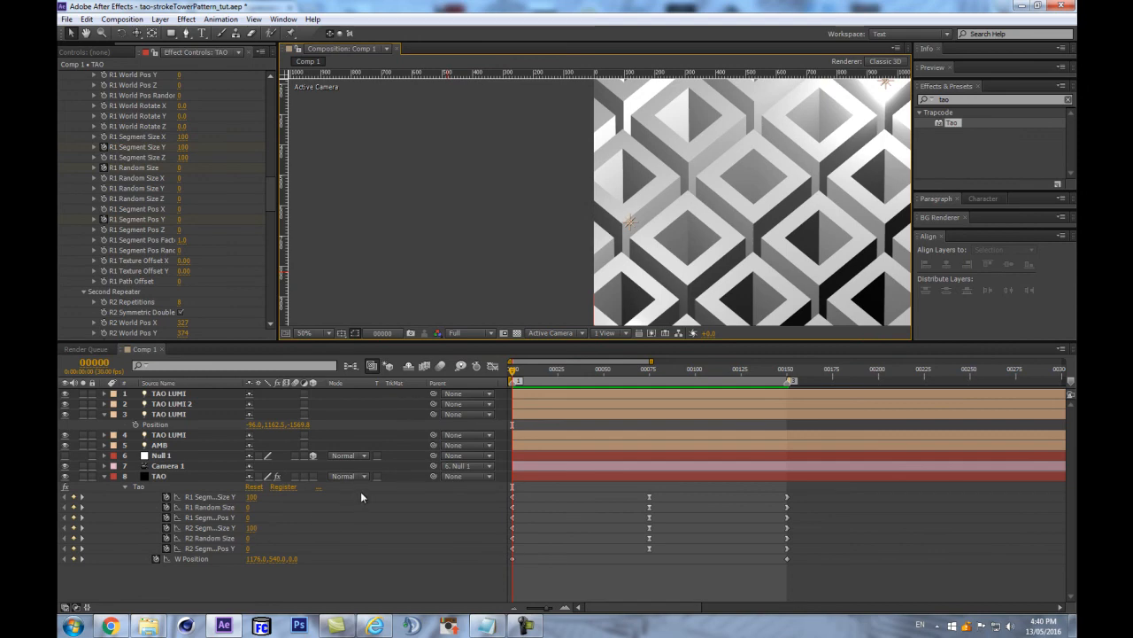
{"action": "key", "text": "End"}
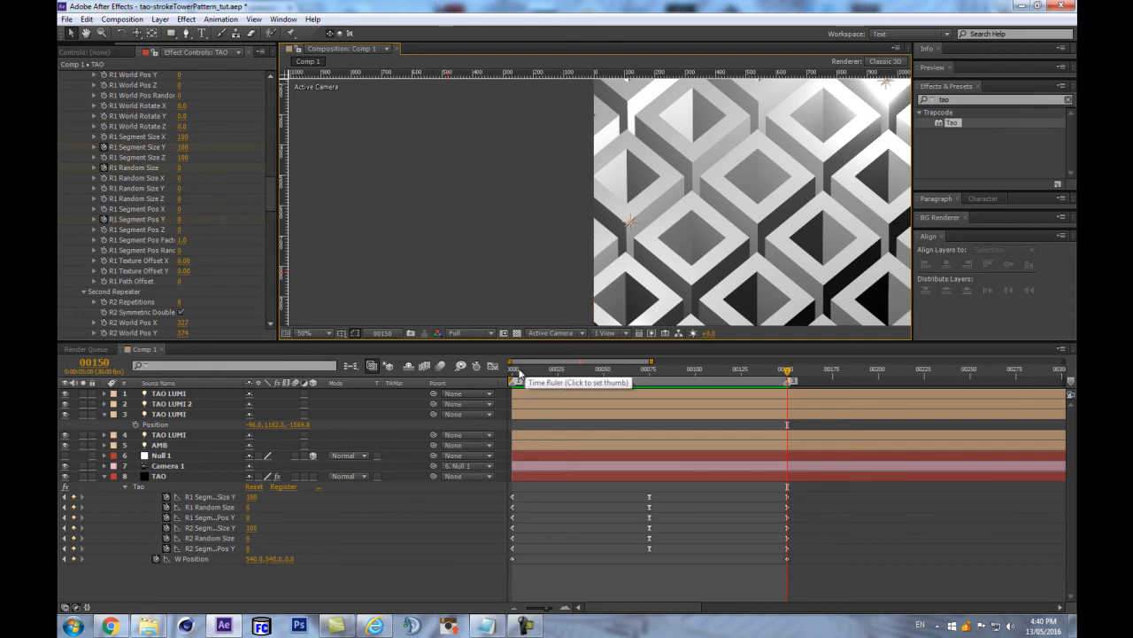
{"action": "key", "text": "Home"}
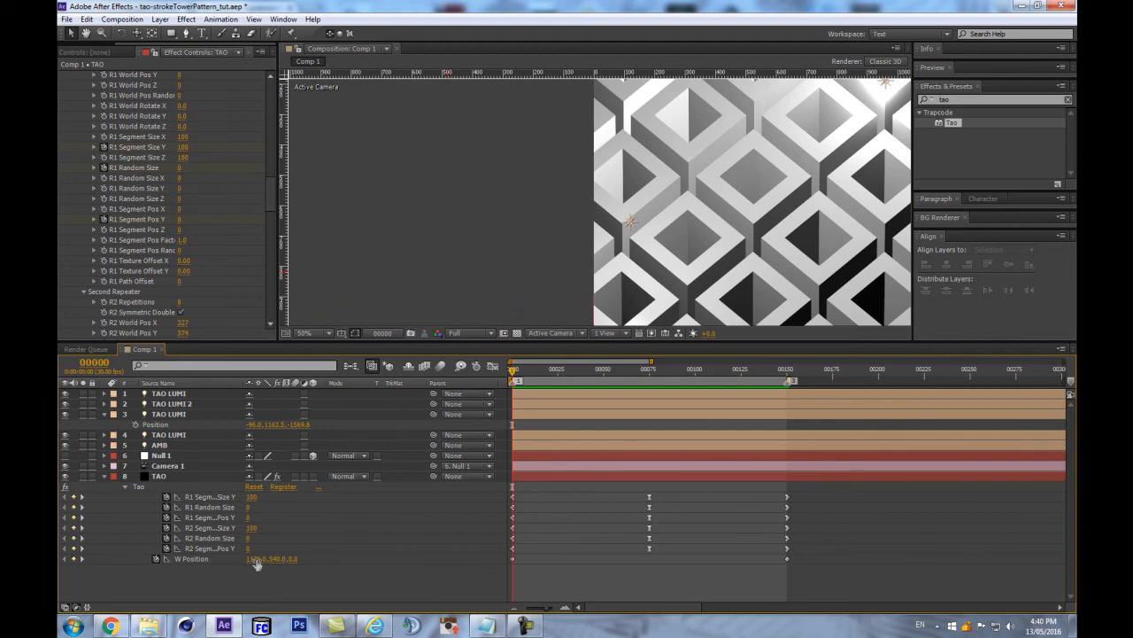
Set Tao's W Position X to 1196 at frame 0 and inspect the pattern along the composition's left edge
{"action": "left_click_drag", "start_coordinate": [257, 559], "coordinate": [269, 563]}
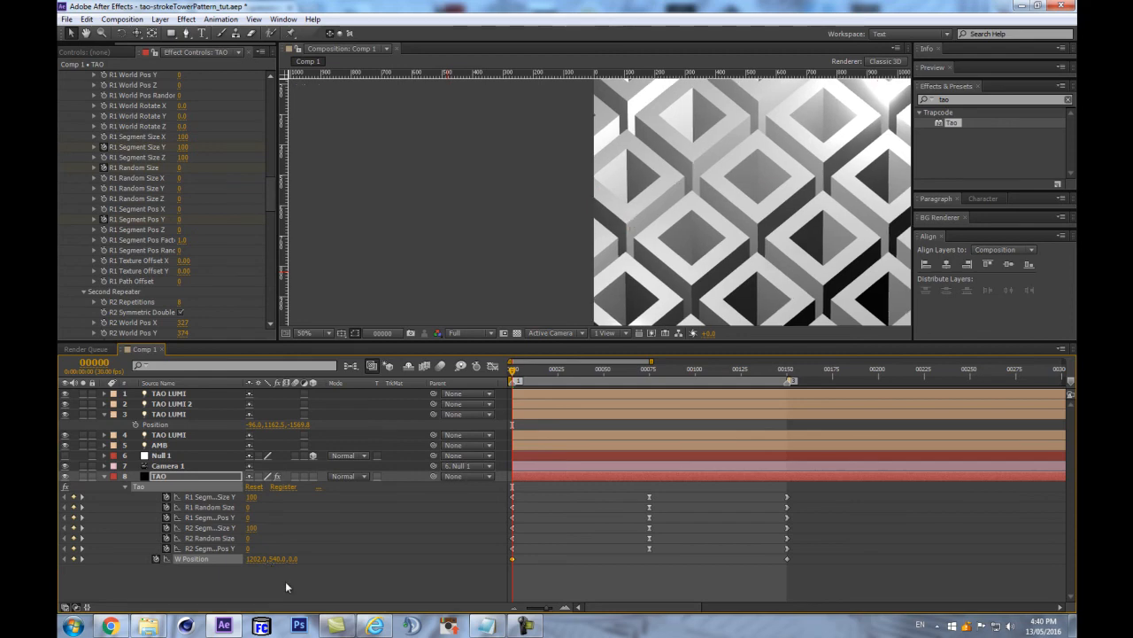
{"action": "left_click", "coordinate": [259, 560]}
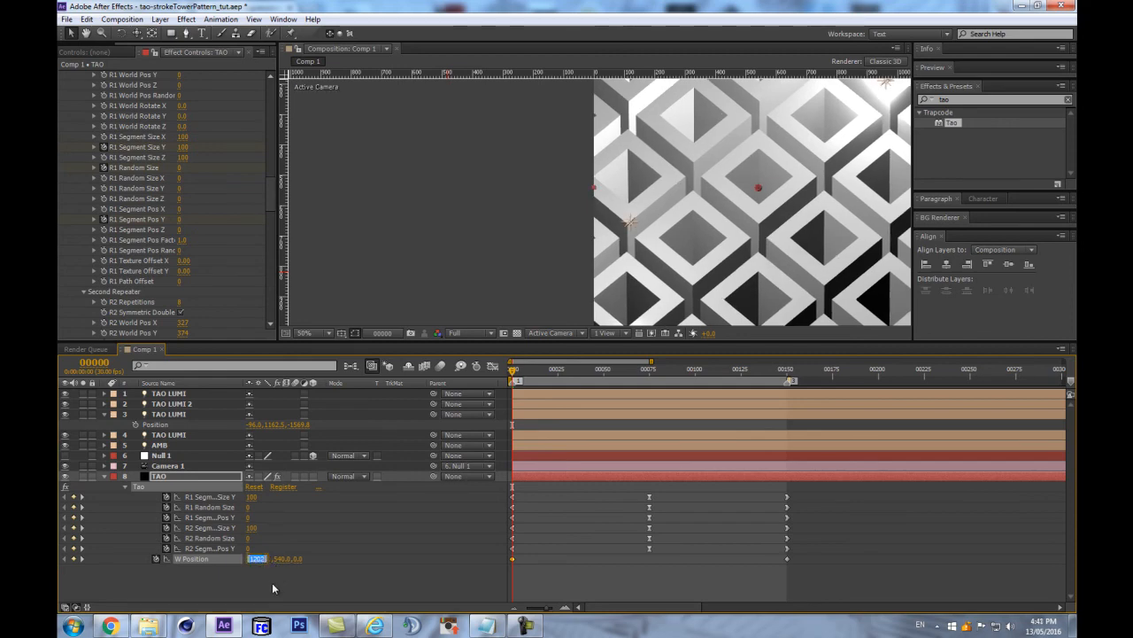
{"action": "type", "text": "1200"}
{"action": "key", "text": "Return"}
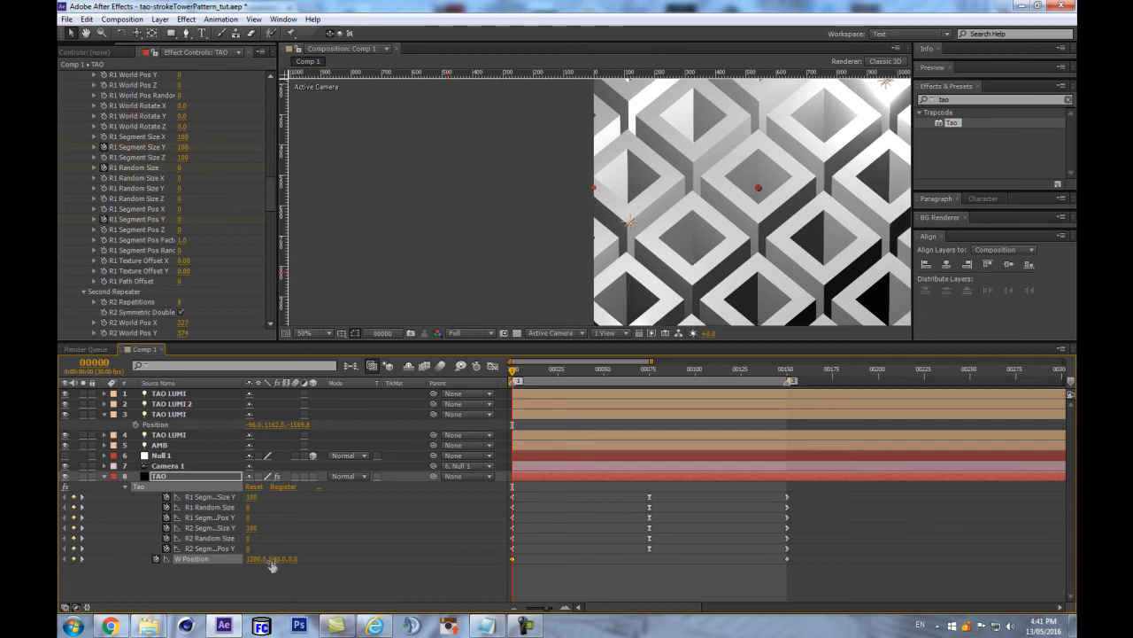
{"action": "left_click", "coordinate": [259, 560]}
{"action": "type", "text": "1196"}
{"action": "key", "text": "Return"}
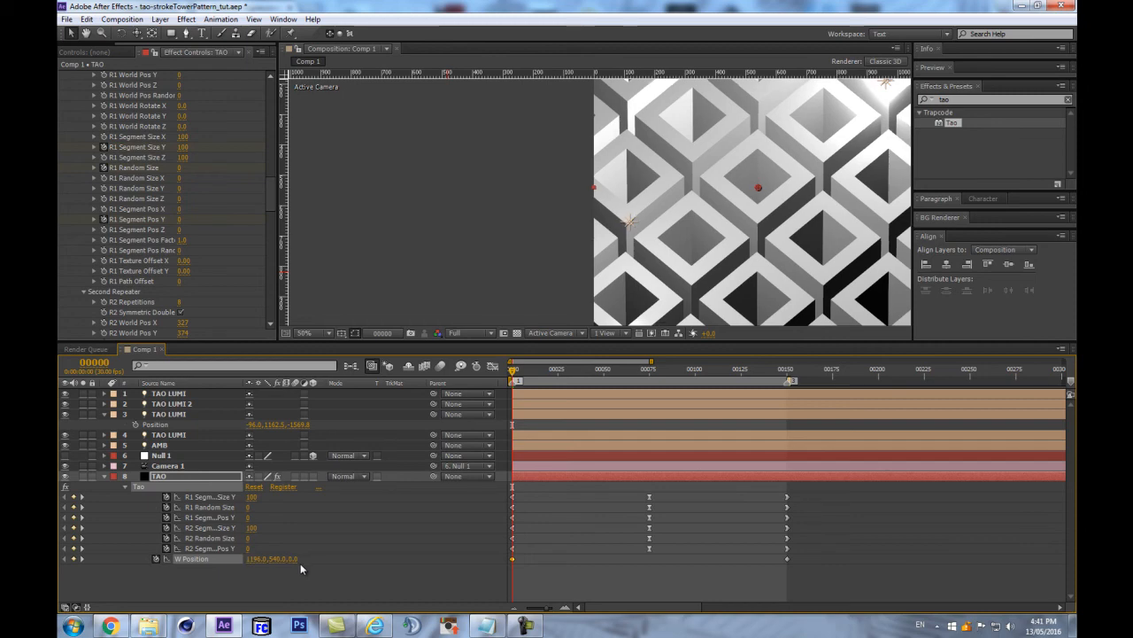
{"action": "scroll", "coordinate": [559, 204], "scroll_direction": "up", "scroll_amount": 2}
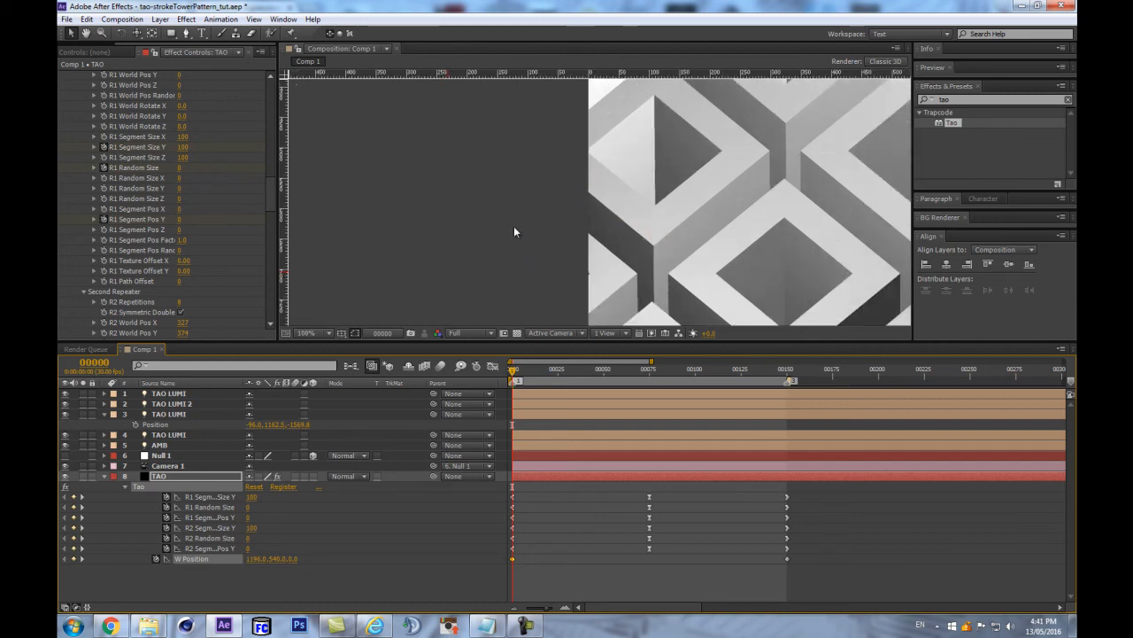
{"action": "scroll", "coordinate": [513, 232], "scroll_direction": "up", "scroll_amount": 1}
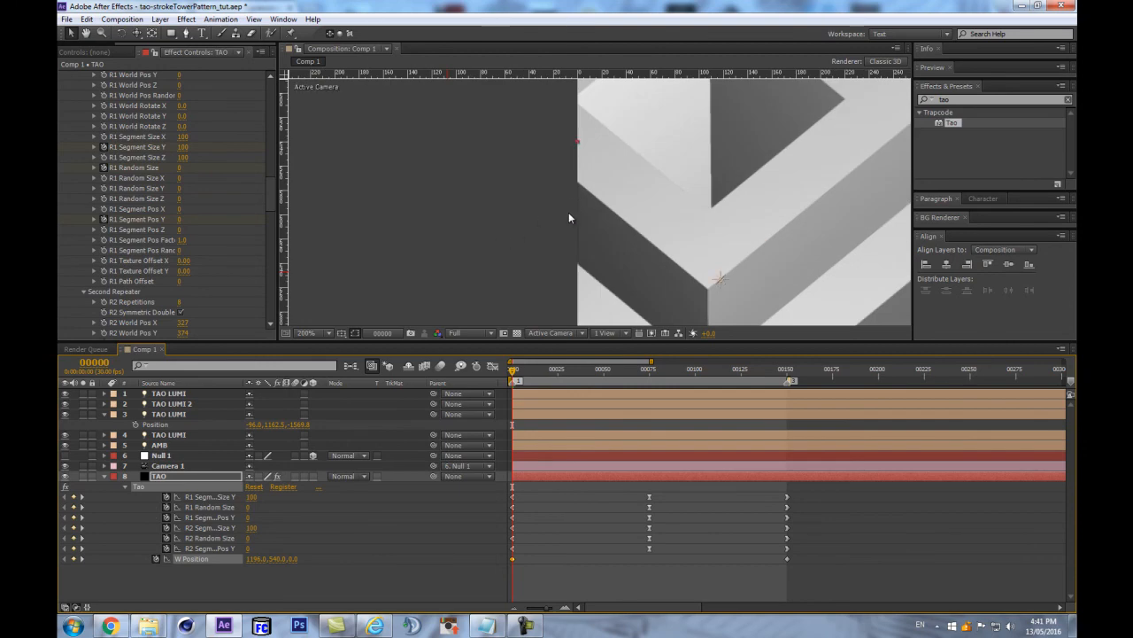
{"action": "scroll", "coordinate": [569, 217], "scroll_direction": "down", "scroll_amount": 3}
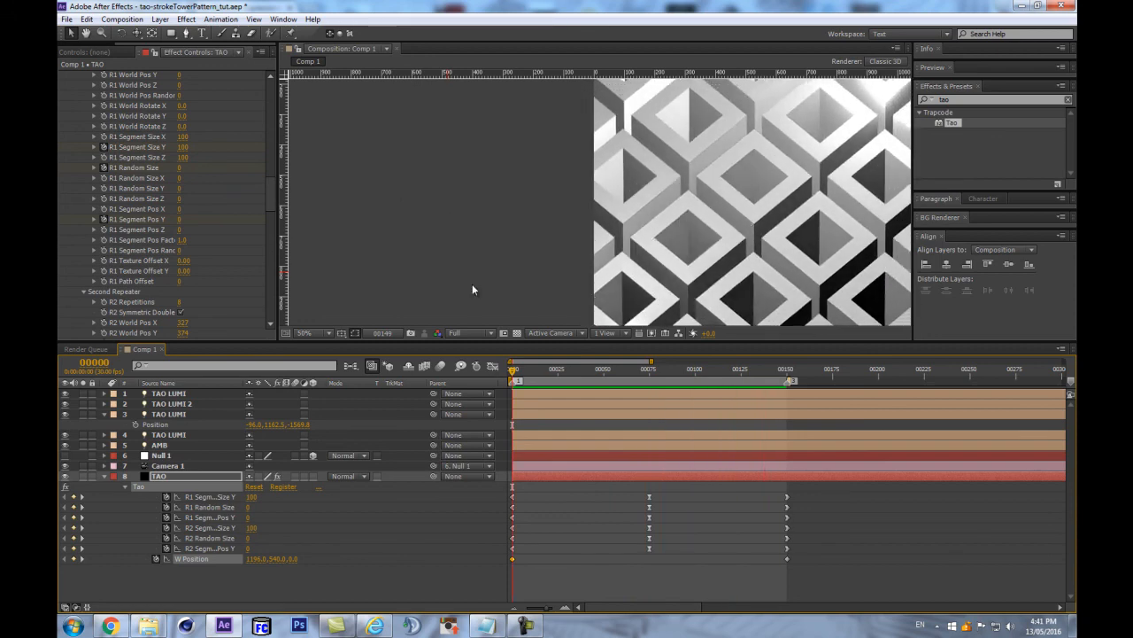
Collapse all layer properties and raise Tao's AO Intensity to 116 in the rendering settings
{"action": "key", "text": "comma"}
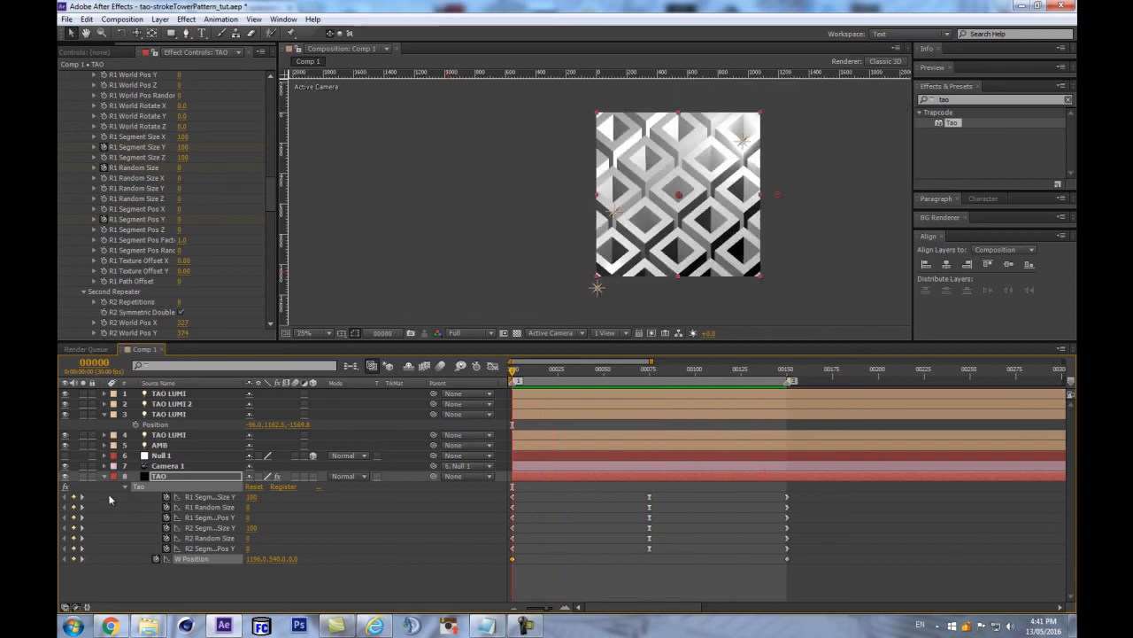
{"action": "key", "text": "ctrl+a"}
{"action": "key", "text": "u"}
{"action": "left_click", "coordinate": [167, 548]}
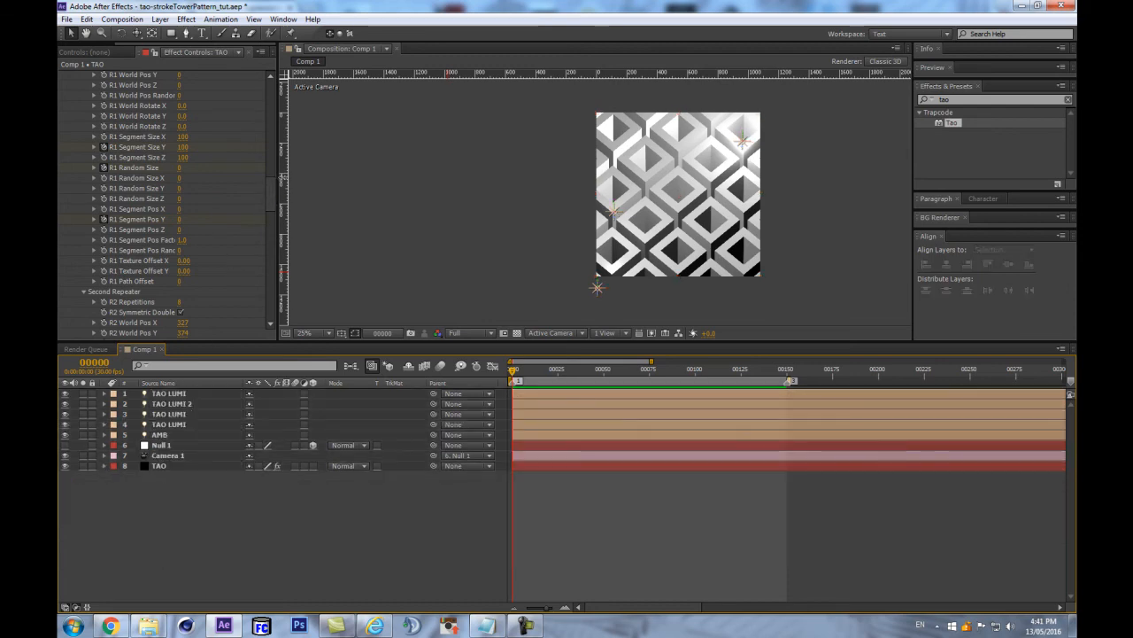
{"action": "left_click_drag", "start_coordinate": [269, 193], "coordinate": [269, 303]}
{"action": "scroll", "coordinate": [216, 280], "scroll_direction": "up", "scroll_amount": 1}
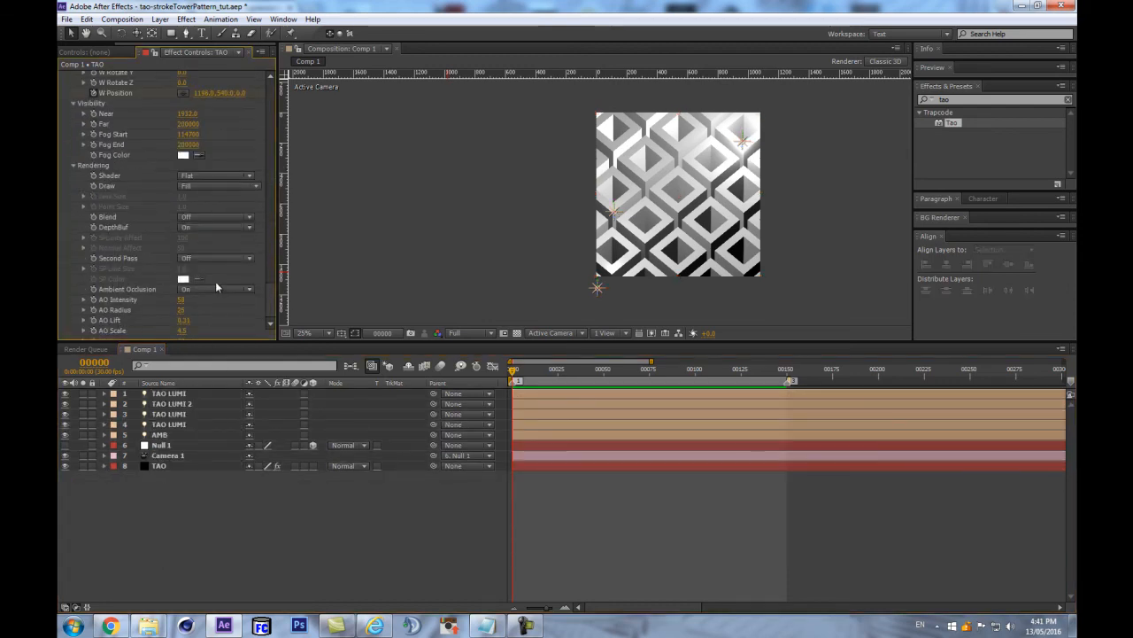
{"action": "left_click_drag", "start_coordinate": [181, 301], "coordinate": [214, 297]}
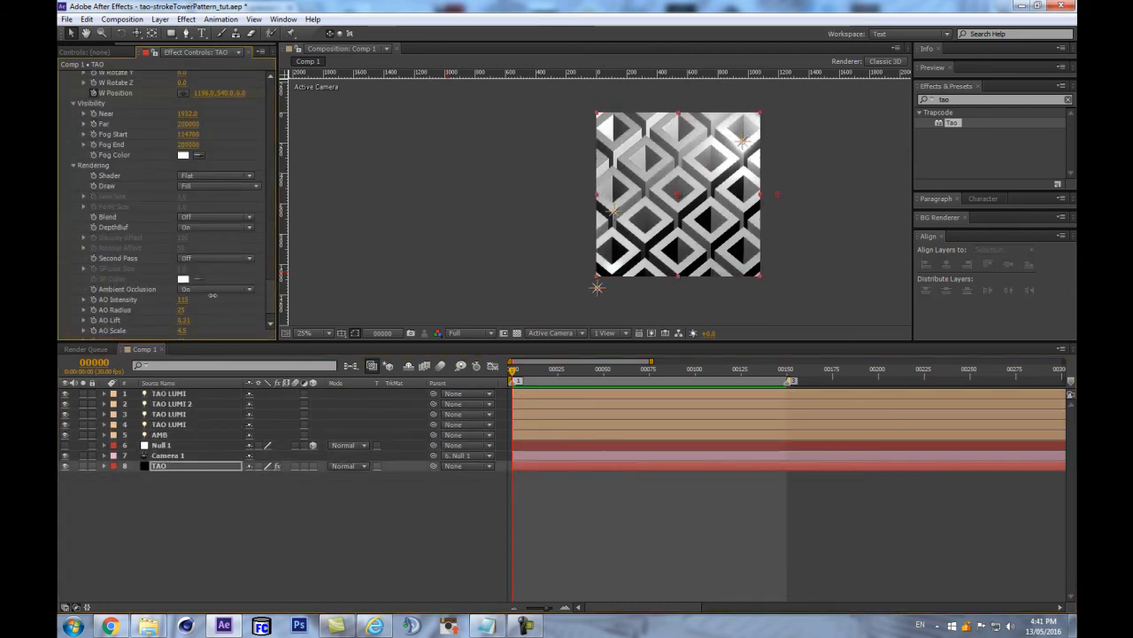
Set Tao's AO Radius to 28 and AO Scale to 3.1, and adjust AO Lift to refine the ambient occlusion
{"action": "scroll", "coordinate": [588, 211], "scroll_direction": "up", "scroll_amount": 1}
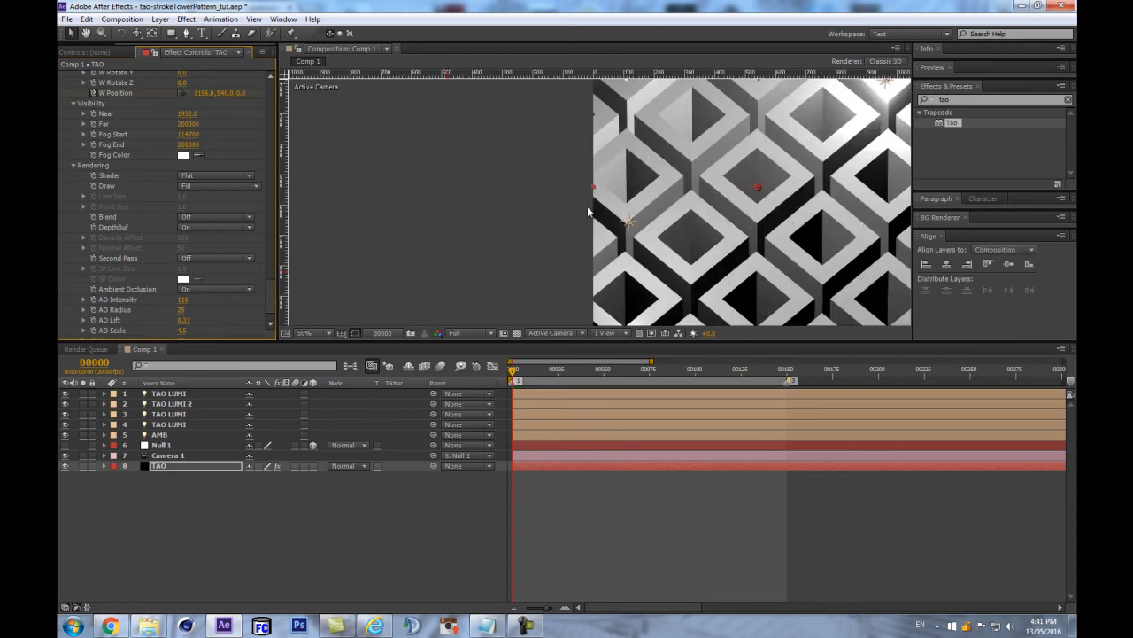
{"action": "left_click_drag", "start_coordinate": [587, 205], "coordinate": [417, 210]}
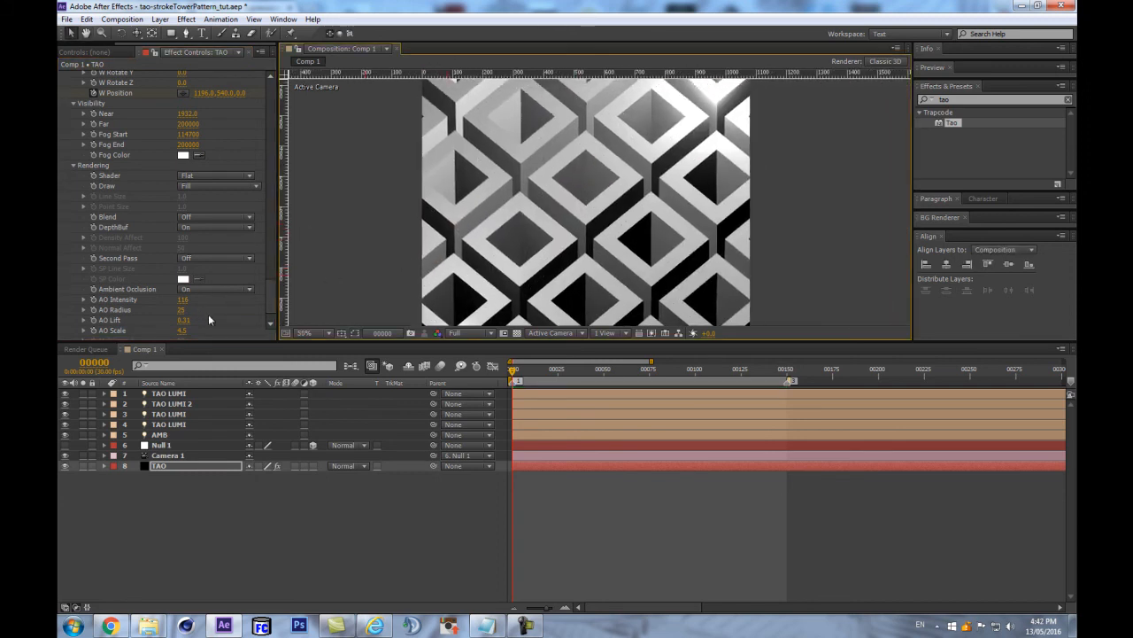
{"action": "scroll", "coordinate": [546, 215], "scroll_direction": "up", "scroll_amount": 2}
{"action": "scroll", "coordinate": [613, 185], "scroll_direction": "down", "scroll_amount": 2}
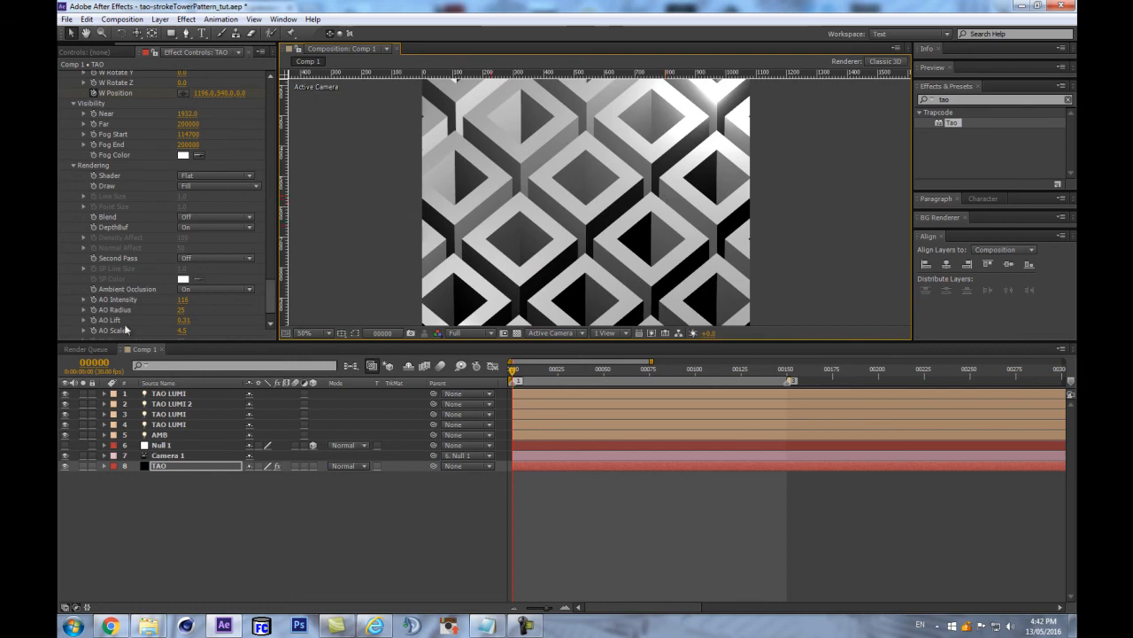
{"action": "left_click_drag", "start_coordinate": [183, 309], "coordinate": [181, 309]}
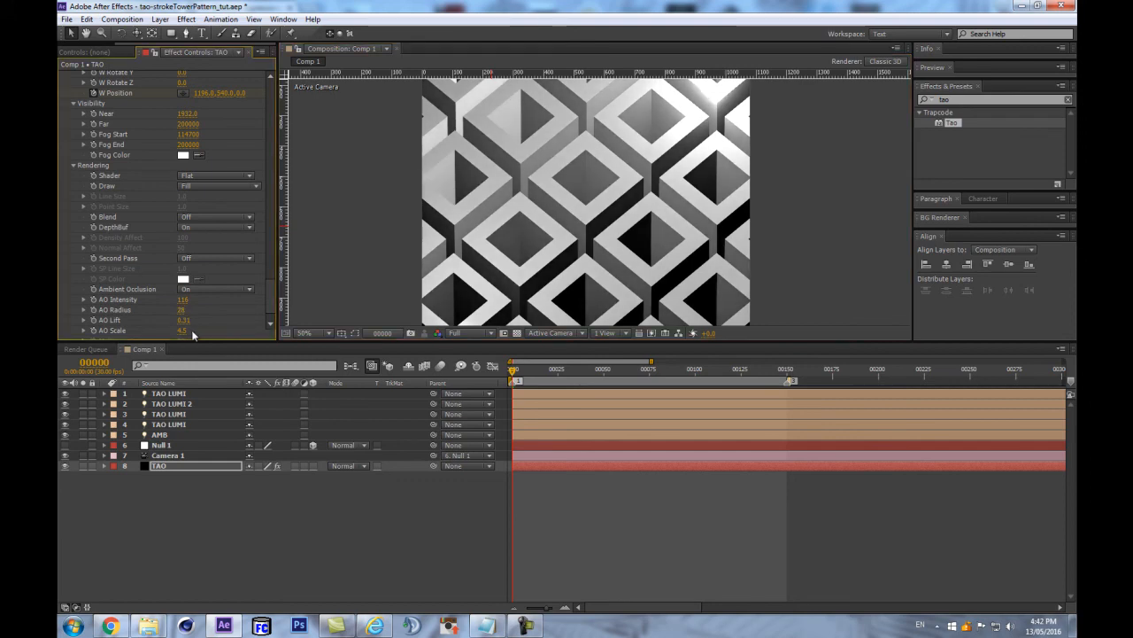
{"action": "mouse_move", "coordinate": [173, 320]}
{"action": "left_mouse_down"}
{"action": "mouse_move", "coordinate": [189, 320]}
{"action": "mouse_move", "coordinate": [174, 331]}
{"action": "left_mouse_up"}
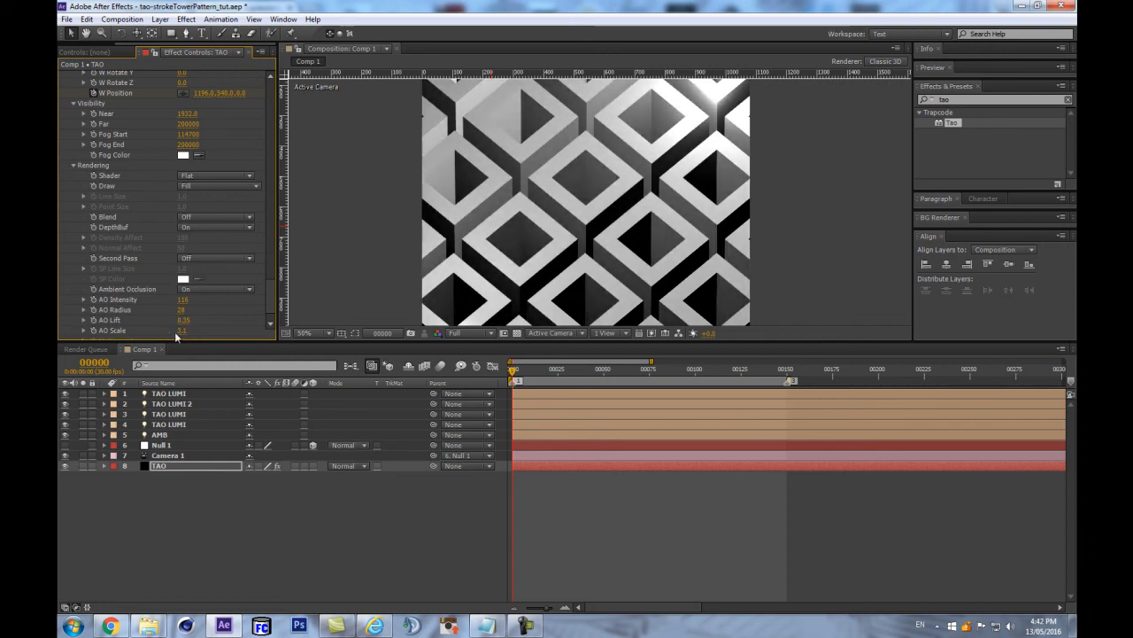
{"action": "key", "text": "space"}
{"action": "mouse_move", "coordinate": [545, 151]}
{"action": "left_mouse_down"}
{"action": "mouse_move", "coordinate": [575, 243]}
{"action": "mouse_move", "coordinate": [530, 156]}
{"action": "left_mouse_up"}
{"action": "left_click_drag", "start_coordinate": [454, 274], "coordinate": [466, 258]}
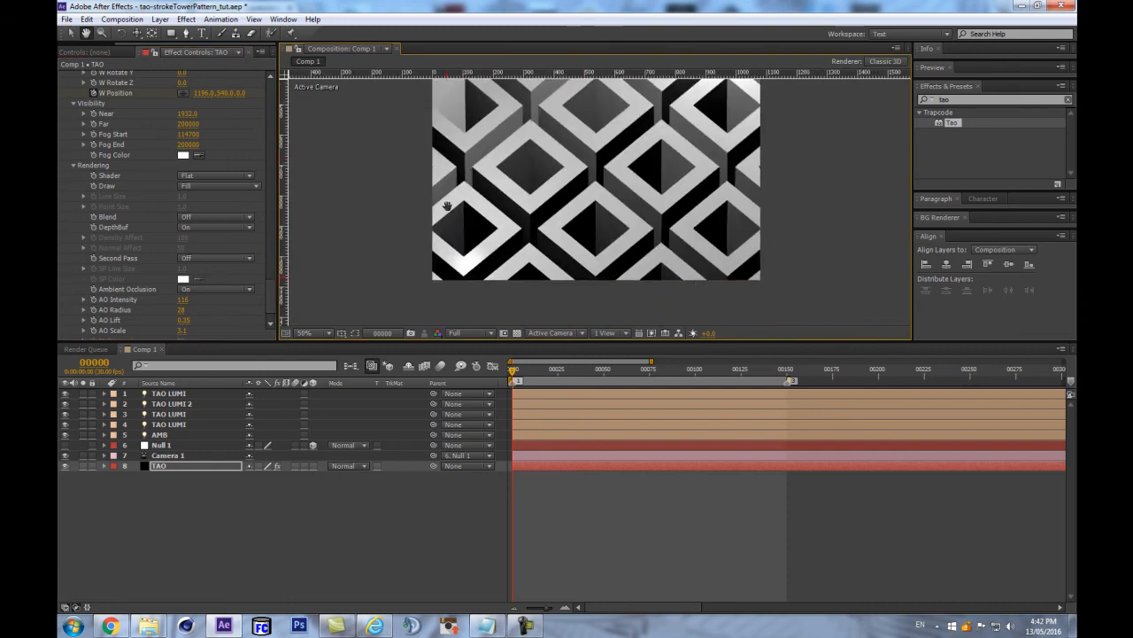
Add an adjustment layer above all other layers and name it CC
{"action": "left_click", "coordinate": [164, 503]}
{"action": "left_click", "coordinate": [169, 396]}
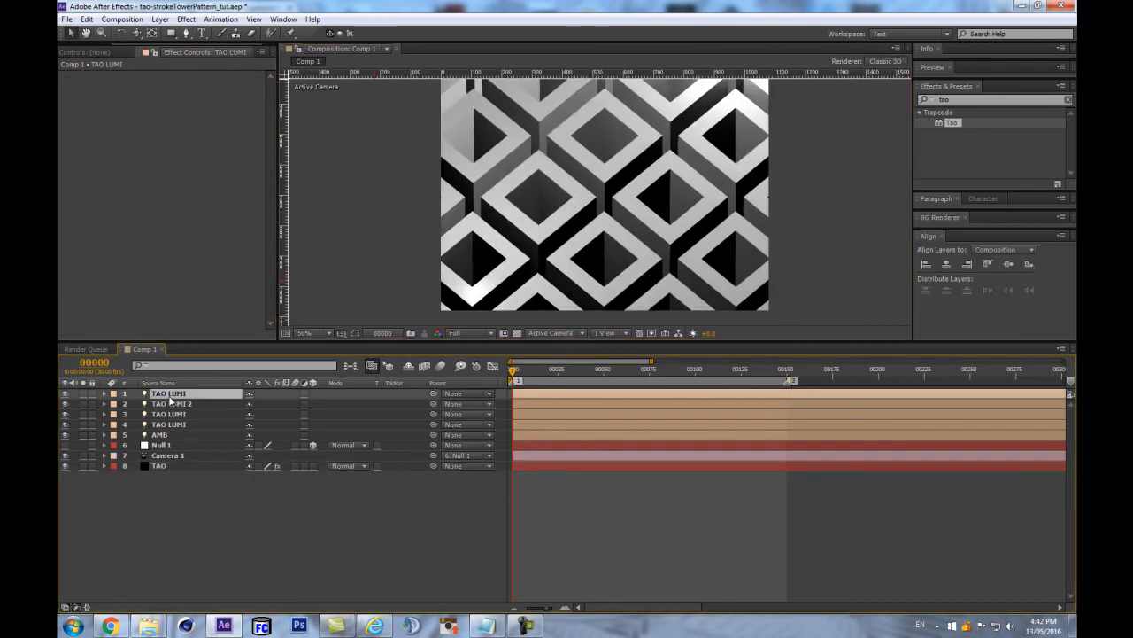
{"action": "key", "text": "ctrl+alt+y"}
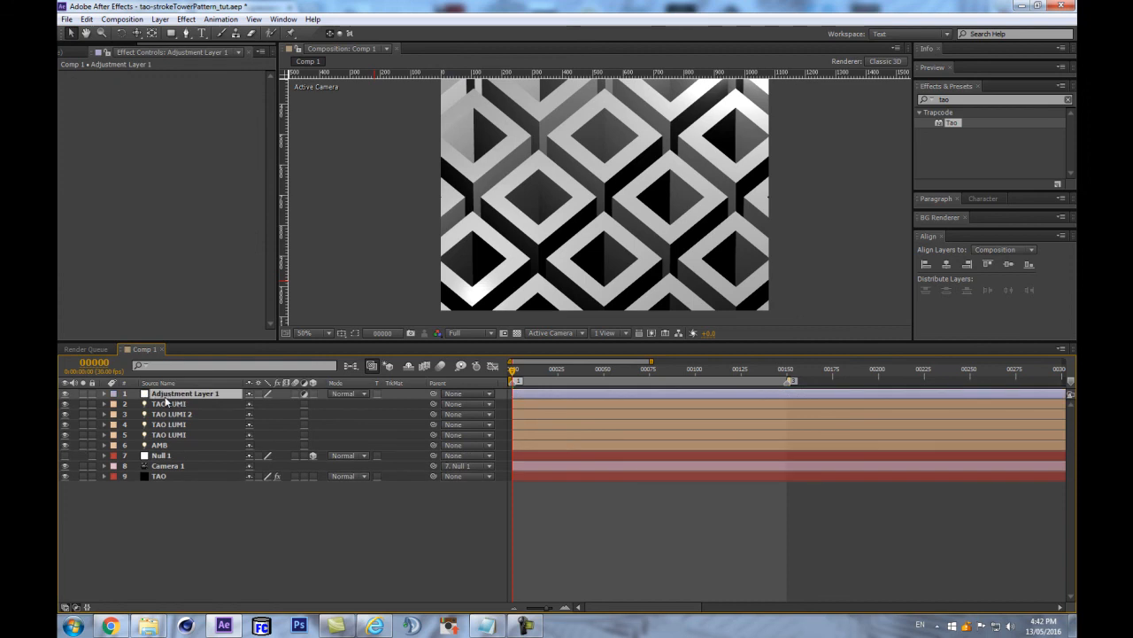
{"action": "key", "text": "Return"}
{"action": "type", "text": "CC"}
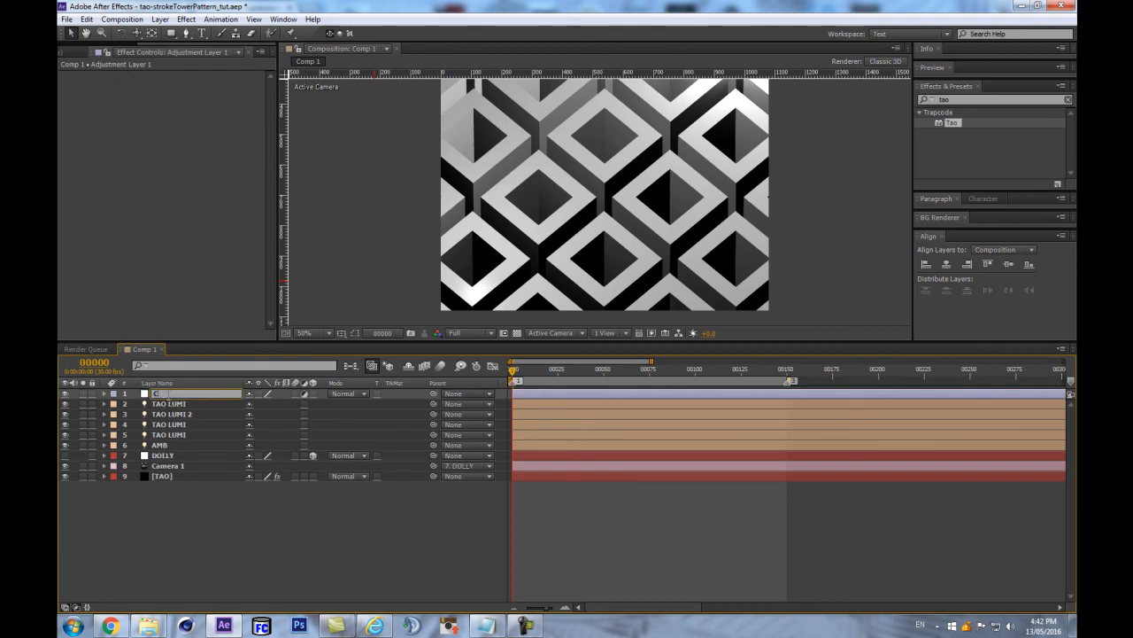
{"action": "key", "text": "Return"}
Apply the Curves effect to the CC layer and bend its RGB curve upward to brighten the shadows and midtones
{"action": "left_click", "coordinate": [972, 103]}
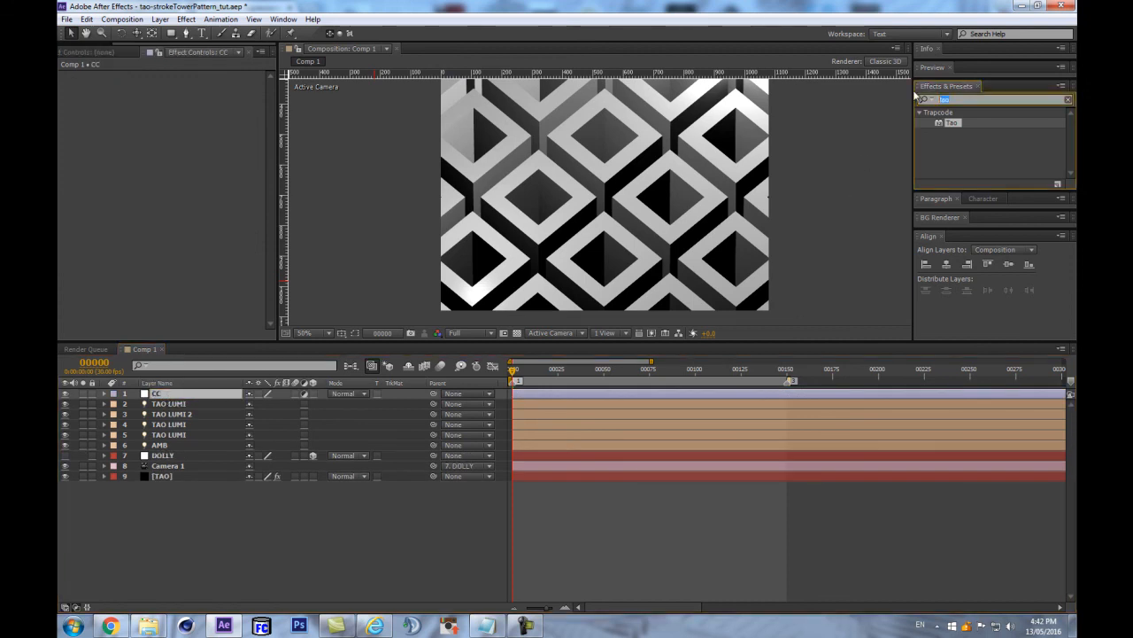
{"action": "type", "text": "curves"}
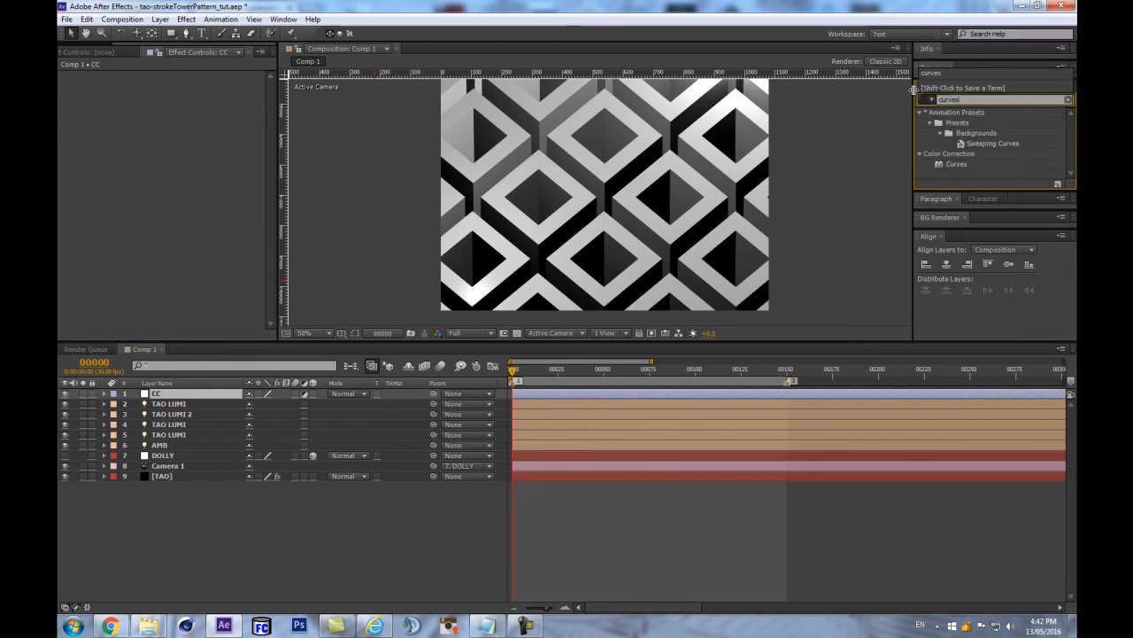
{"action": "left_click_drag", "start_coordinate": [957, 165], "coordinate": [152, 394]}
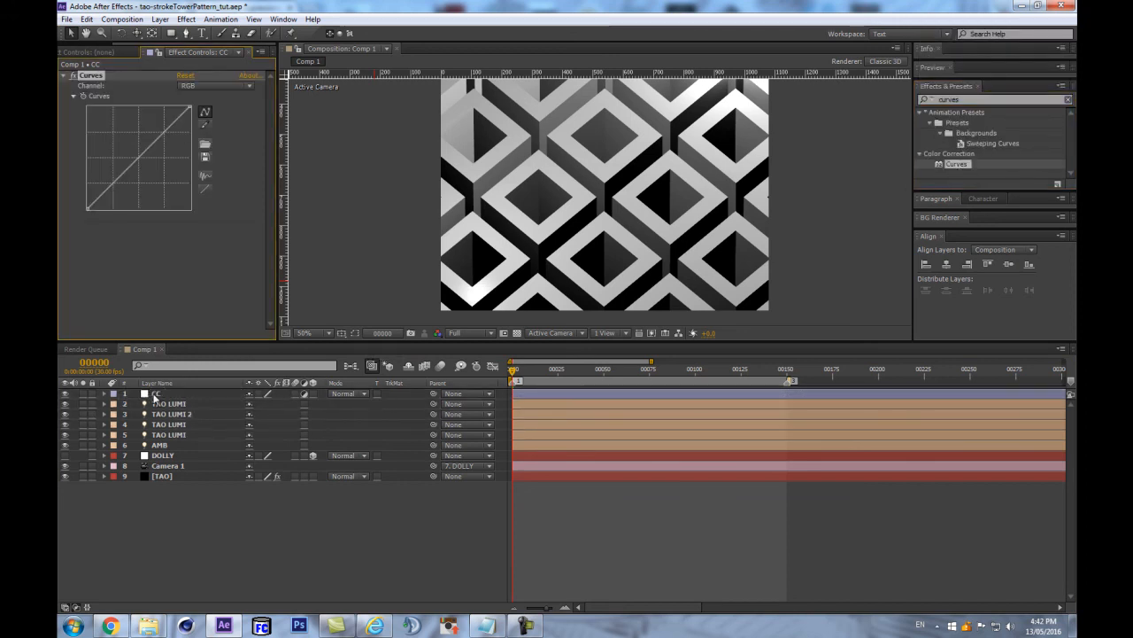
{"action": "left_click_drag", "start_coordinate": [101, 195], "coordinate": [117, 199]}
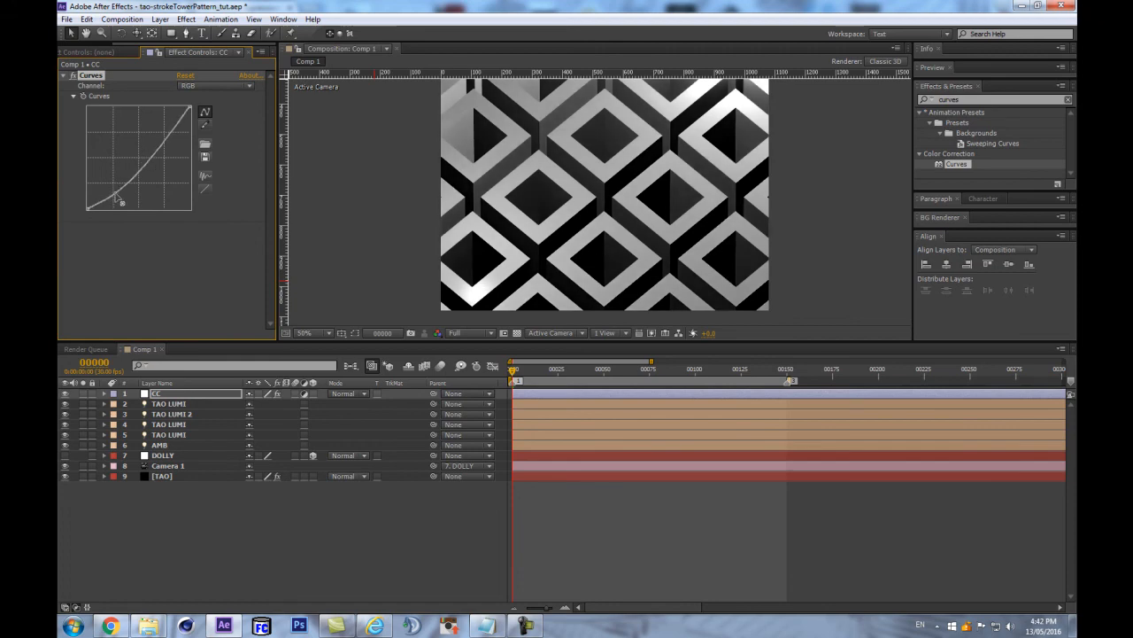
{"action": "left_click_drag", "start_coordinate": [180, 123], "coordinate": [161, 130]}
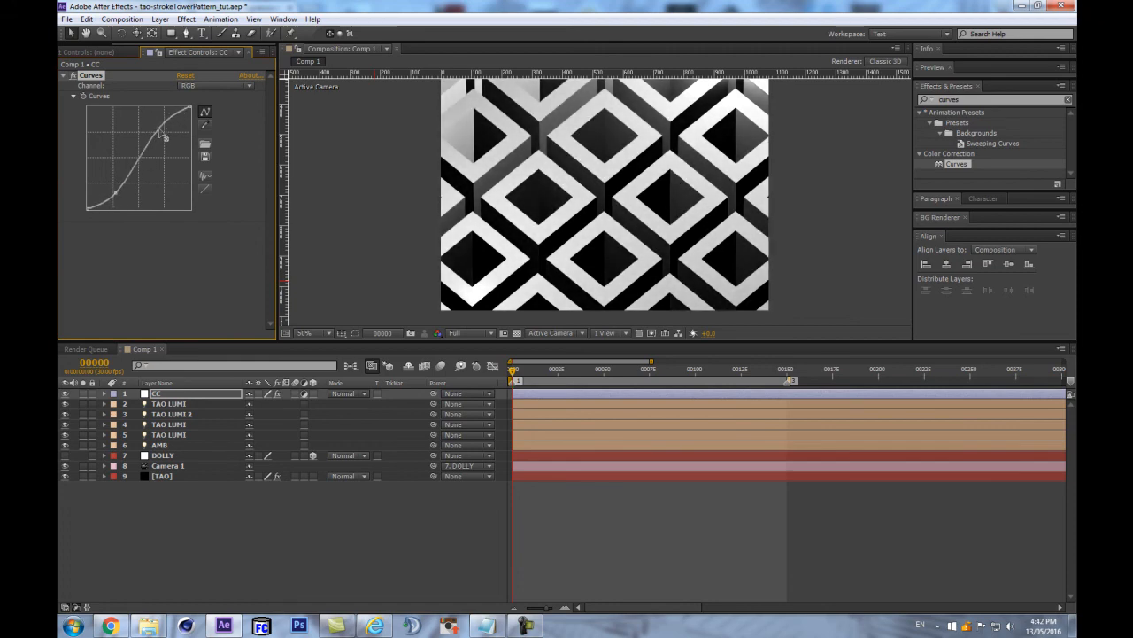
{"action": "left_click_drag", "start_coordinate": [120, 191], "coordinate": [93, 204]}
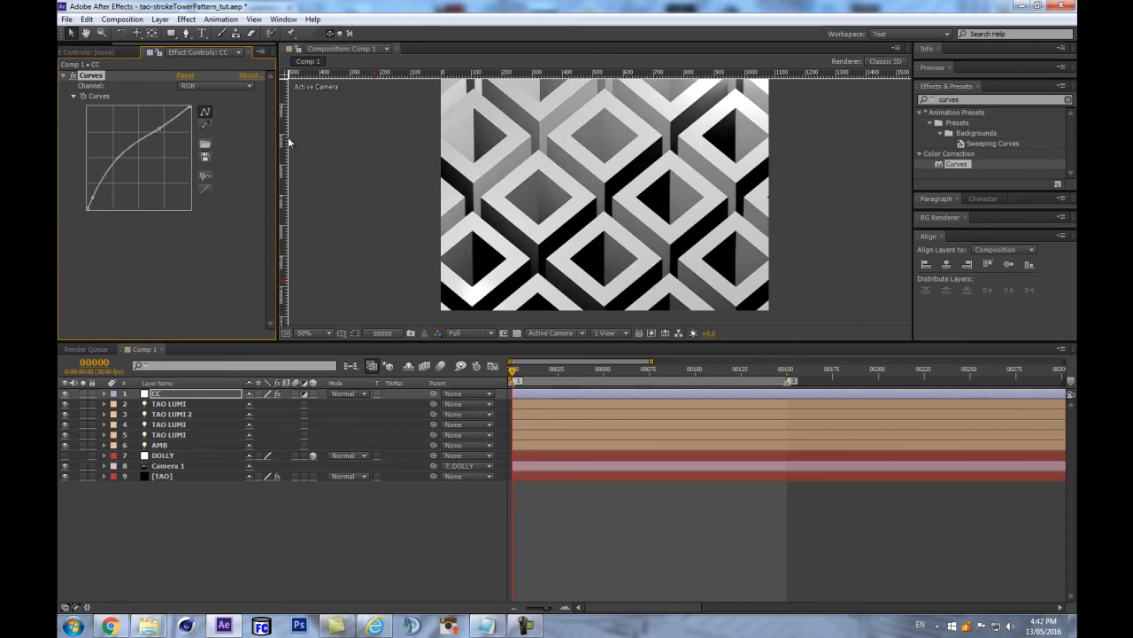
{"action": "mouse_move", "coordinate": [160, 130]}
{"action": "left_mouse_down"}
{"action": "mouse_move", "coordinate": [165, 138]}
{"action": "mouse_move", "coordinate": [159, 130]}
{"action": "left_mouse_up"}
Enlarge the composition viewer to show the whole frame, select the lowest TAO LUMI light, and preview the graded animation
{"action": "key", "text": "space"}
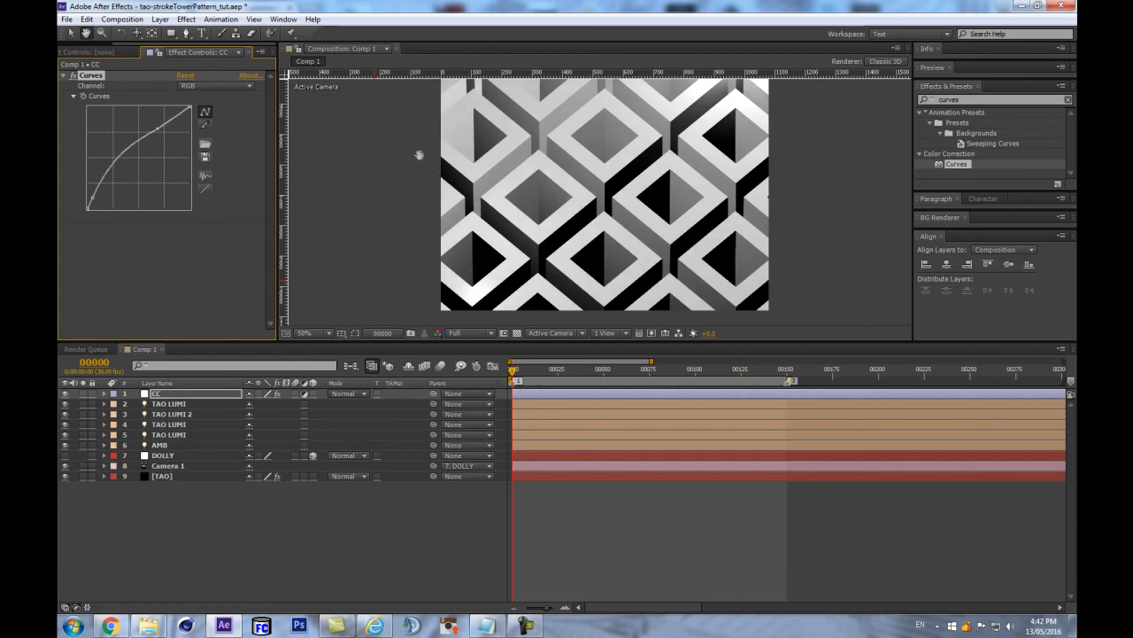
{"action": "left_click_drag", "start_coordinate": [408, 132], "coordinate": [398, 198]}
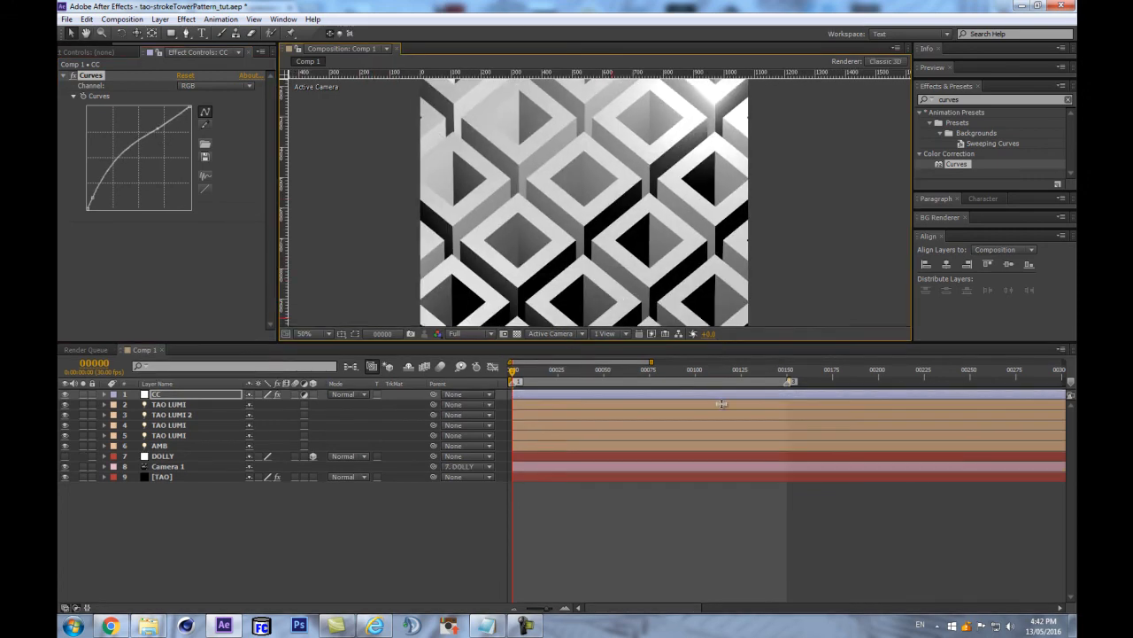
{"action": "left_click_drag", "start_coordinate": [717, 345], "coordinate": [718, 472]}
{"action": "left_click_drag", "start_coordinate": [425, 314], "coordinate": [434, 339]}
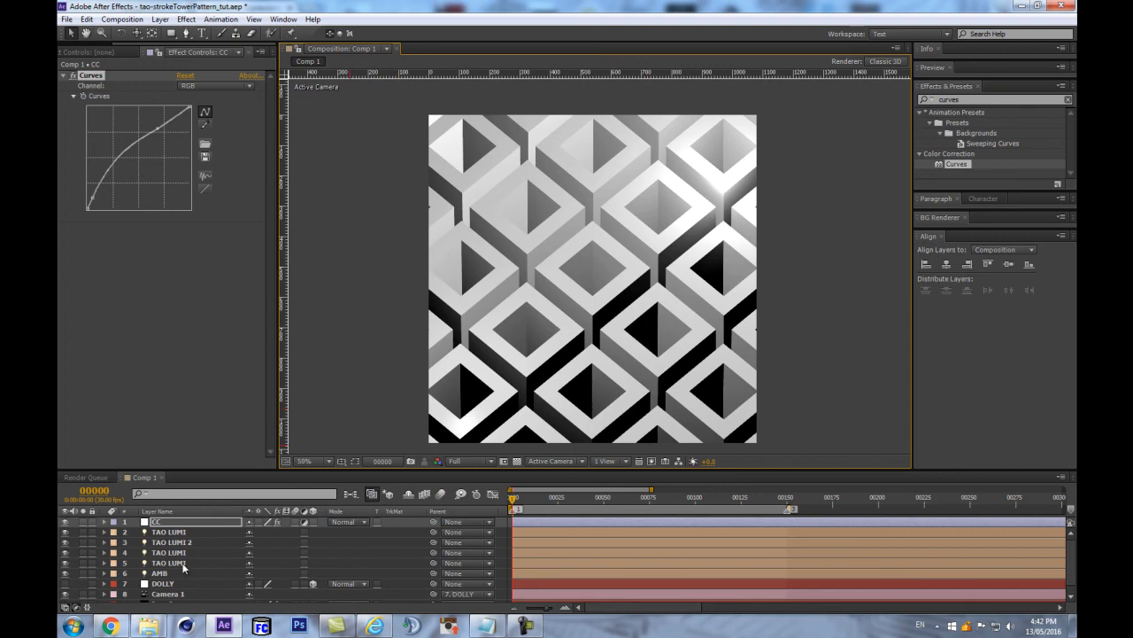
{"action": "left_click", "coordinate": [182, 564]}
{"action": "key", "text": "space"}
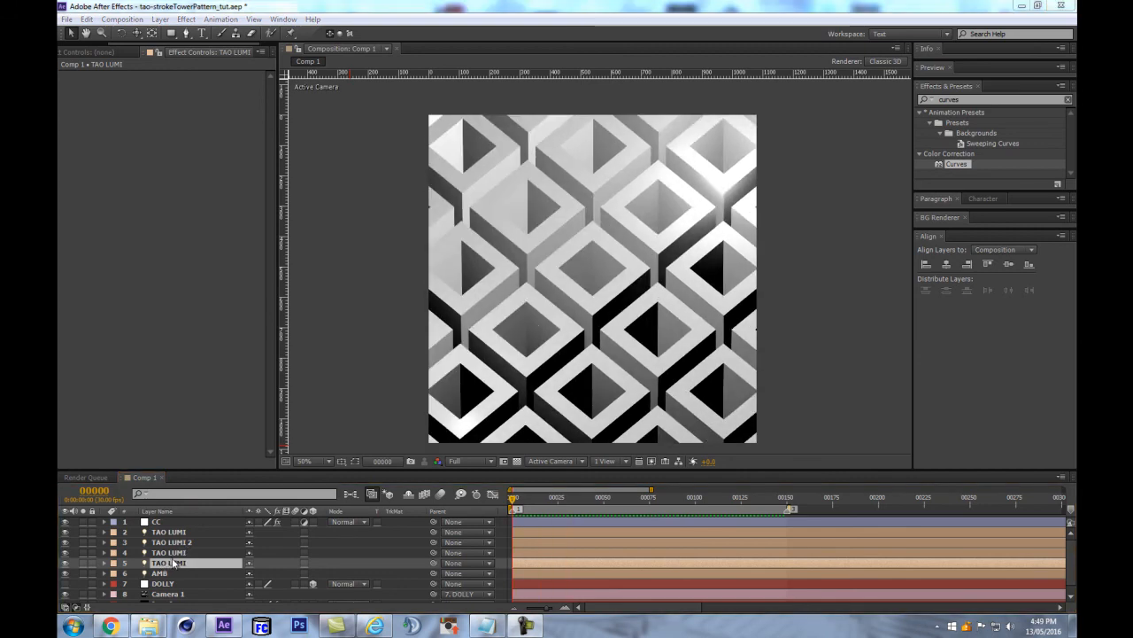
Select the TAO layer and set its Tao effect's Fog Color to black
{"action": "scroll", "coordinate": [177, 576], "scroll_direction": "down", "scroll_amount": 1}
{"action": "left_click", "coordinate": [168, 596]}
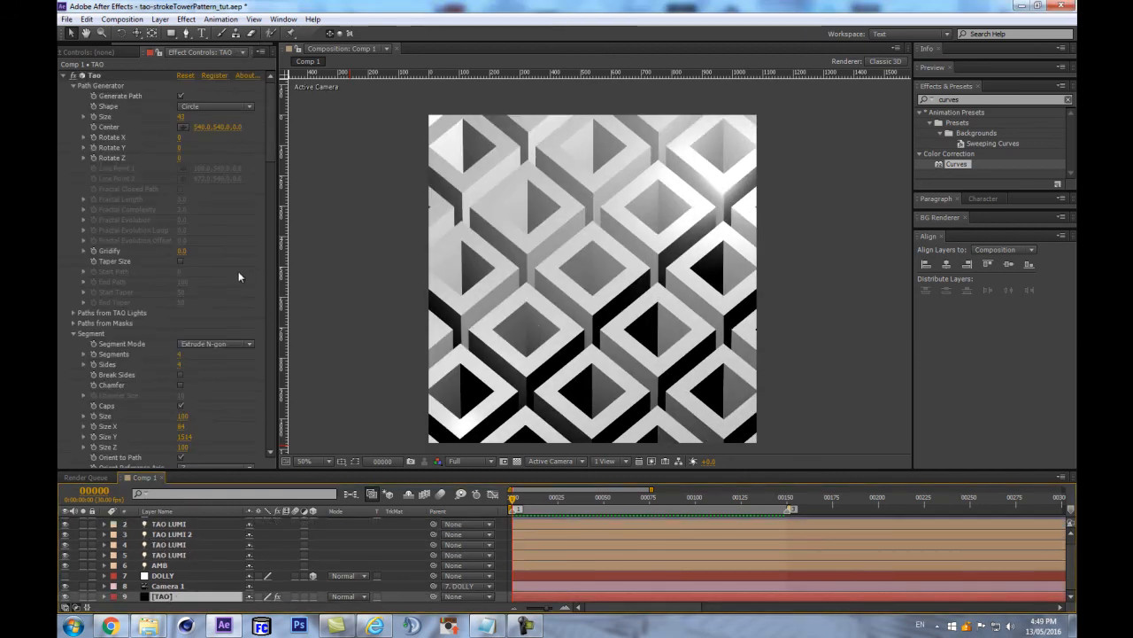
{"action": "left_click_drag", "start_coordinate": [274, 144], "coordinate": [275, 450]}
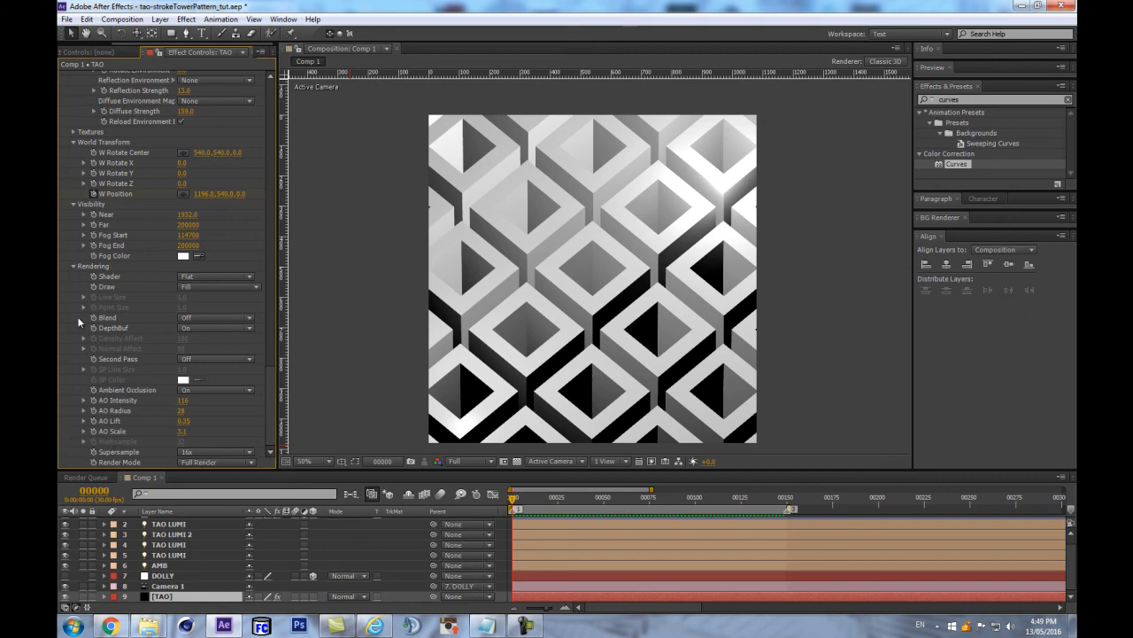
{"action": "left_click", "coordinate": [183, 255]}
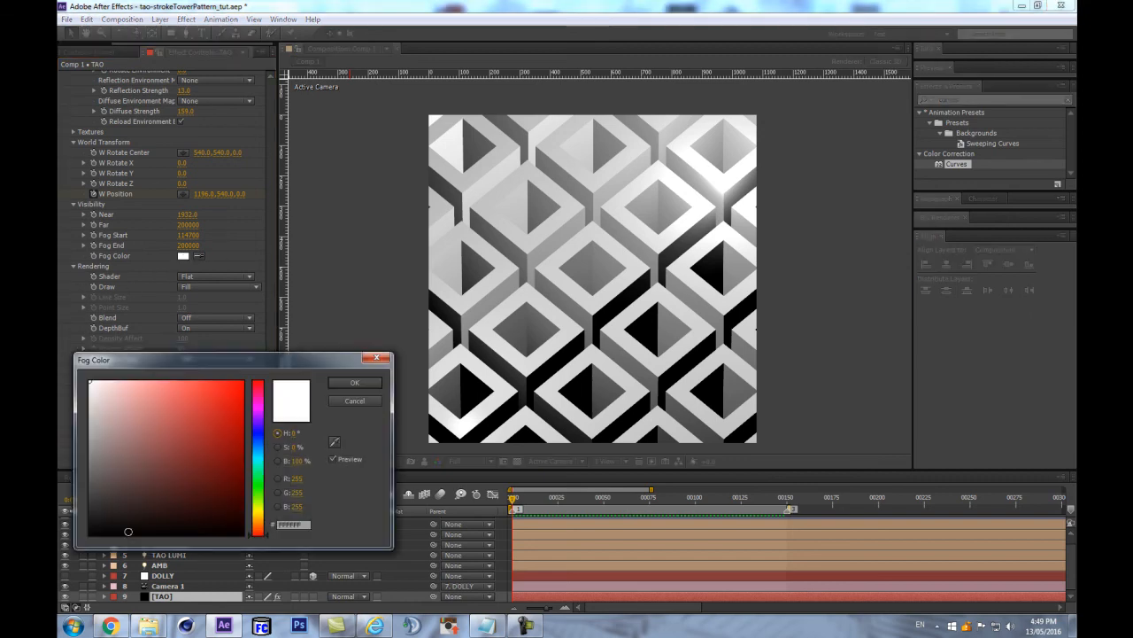
{"action": "left_click", "coordinate": [159, 527]}
{"action": "key", "text": "Return"}
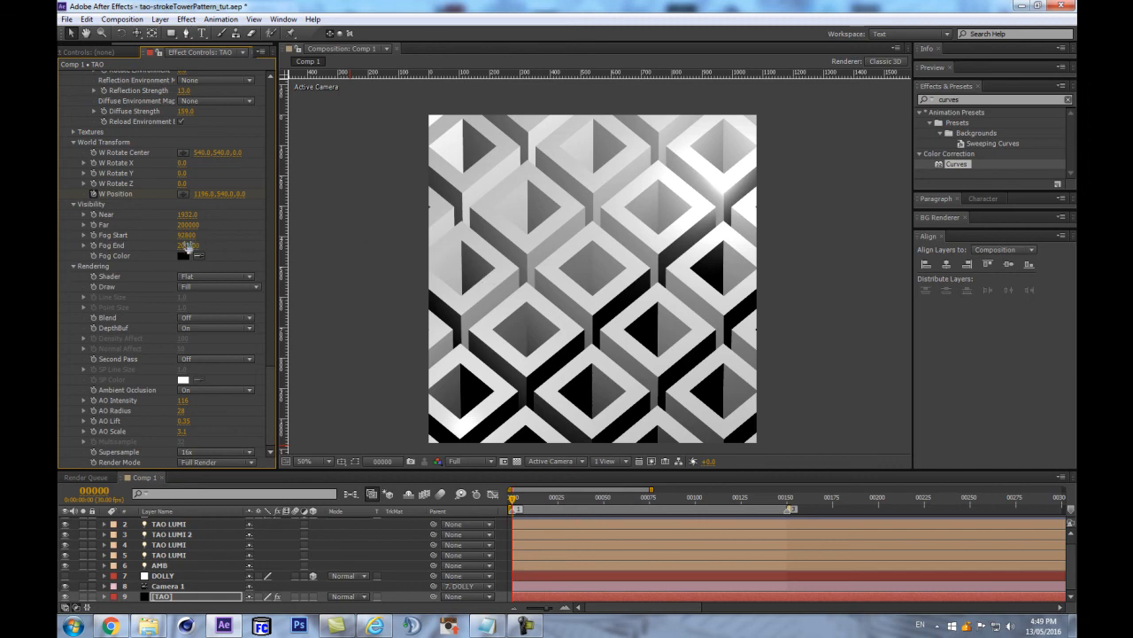
Tighten Tao's fog range to darken the deep recesses, with Fog Start at about 91810 and Fog End at about 100310
{"action": "left_click_drag", "start_coordinate": [187, 245], "coordinate": [141, 246]}
{"action": "left_click_drag", "start_coordinate": [168, 238], "coordinate": [129, 242]}
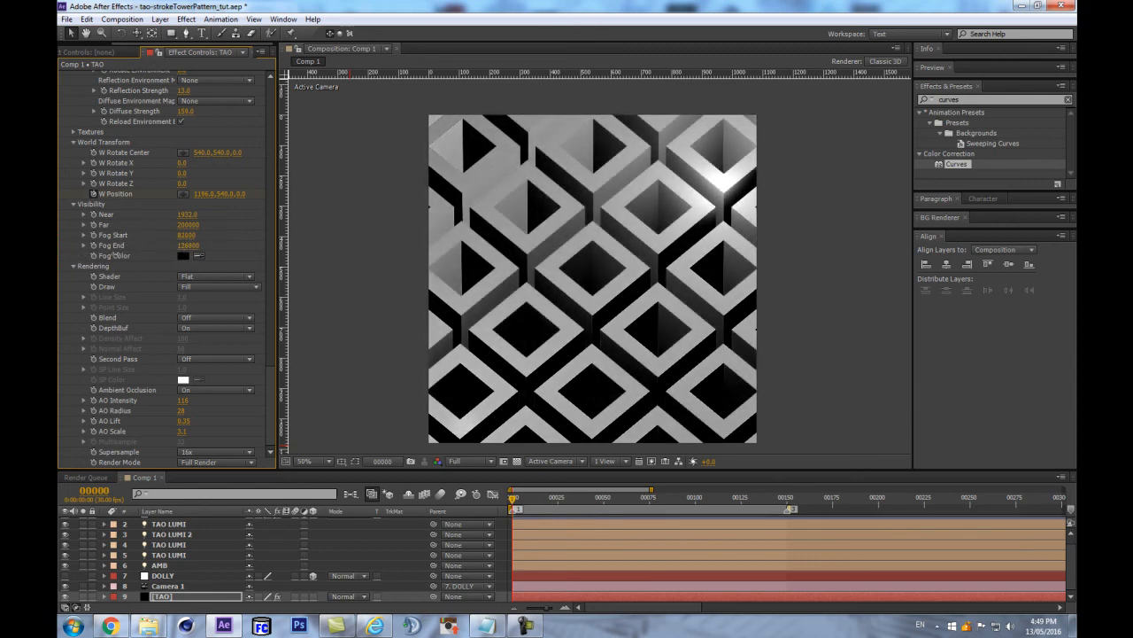
{"action": "left_click_drag", "start_coordinate": [116, 254], "coordinate": [113, 254]}
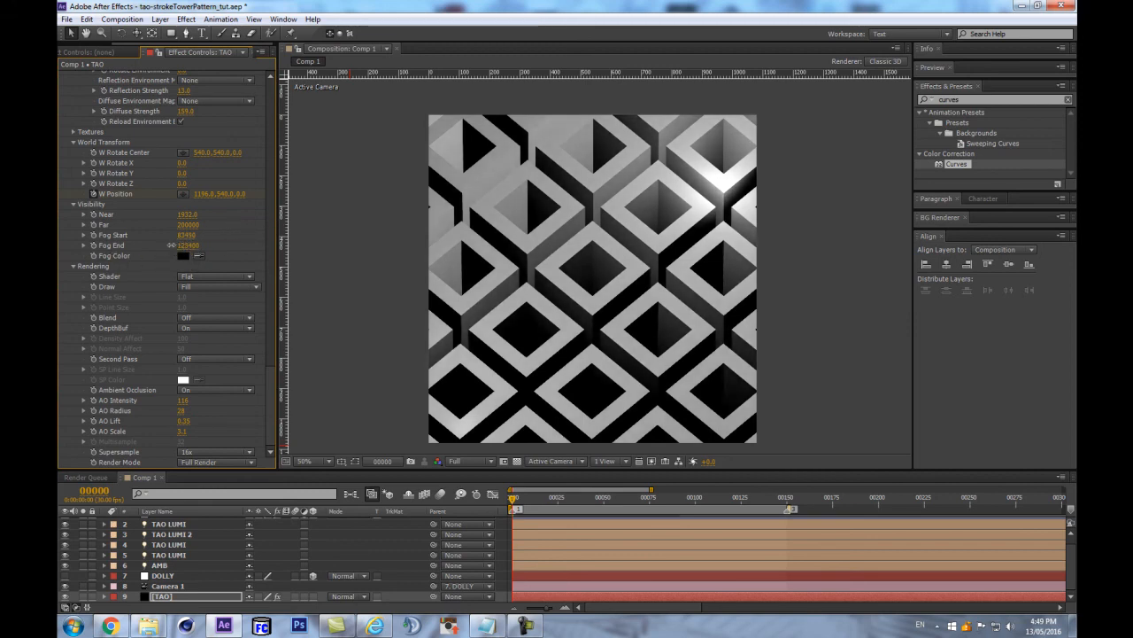
{"action": "left_click_drag", "start_coordinate": [187, 246], "coordinate": [164, 250]}
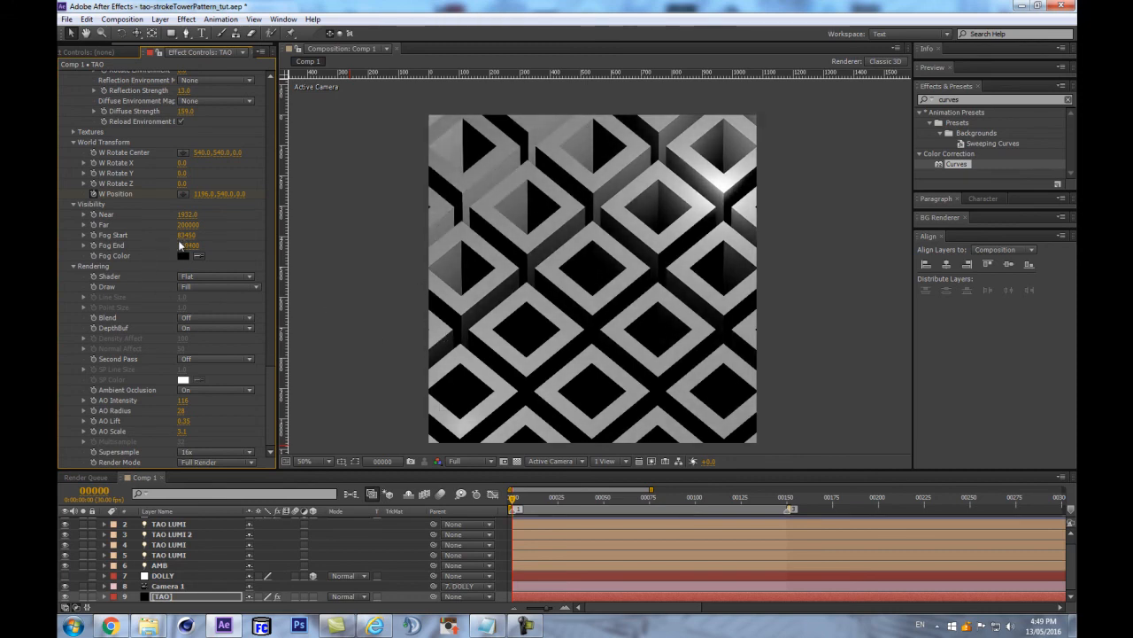
{"action": "left_click_drag", "start_coordinate": [186, 246], "coordinate": [114, 256]}
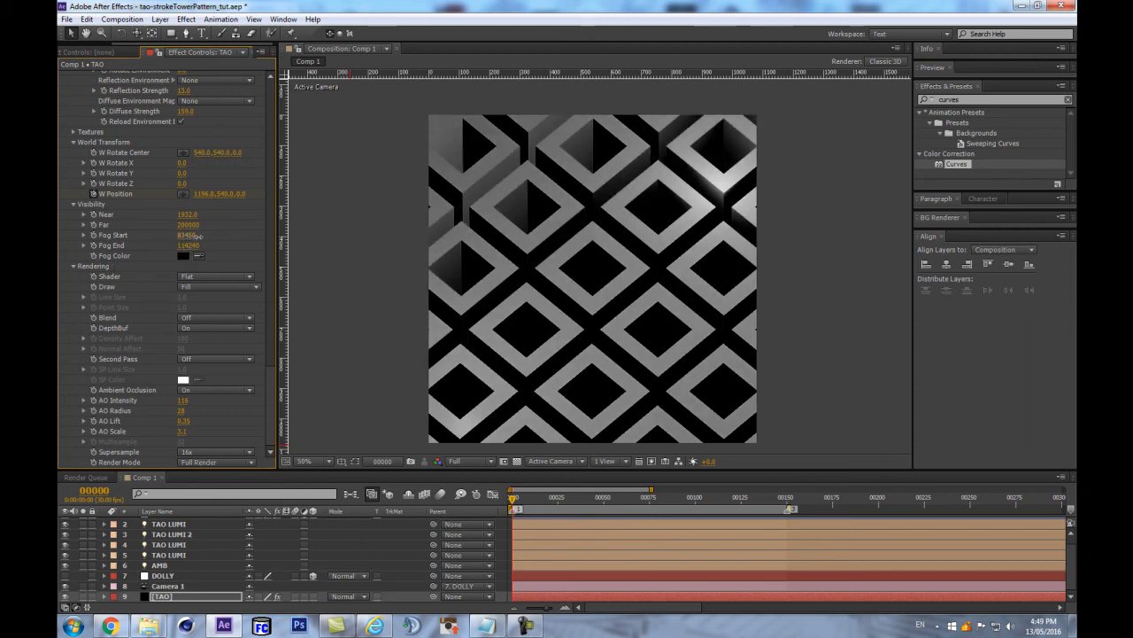
{"action": "left_click_drag", "start_coordinate": [186, 235], "coordinate": [78, 247]}
{"action": "left_click_drag", "start_coordinate": [190, 237], "coordinate": [276, 237]}
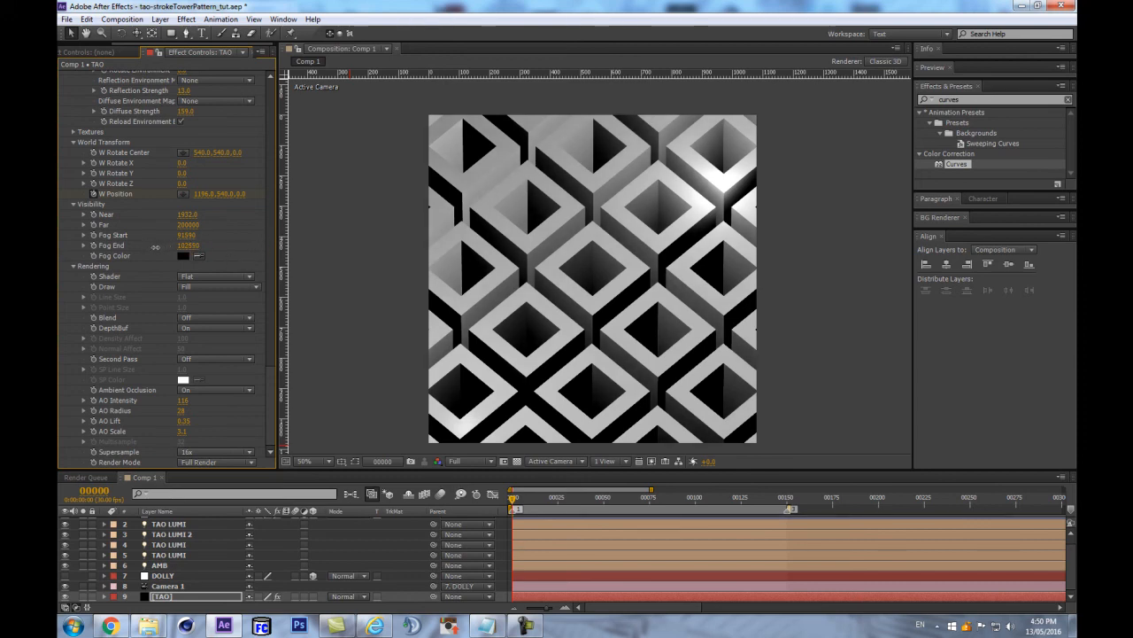
{"action": "left_click_drag", "start_coordinate": [155, 247], "coordinate": [62, 259]}
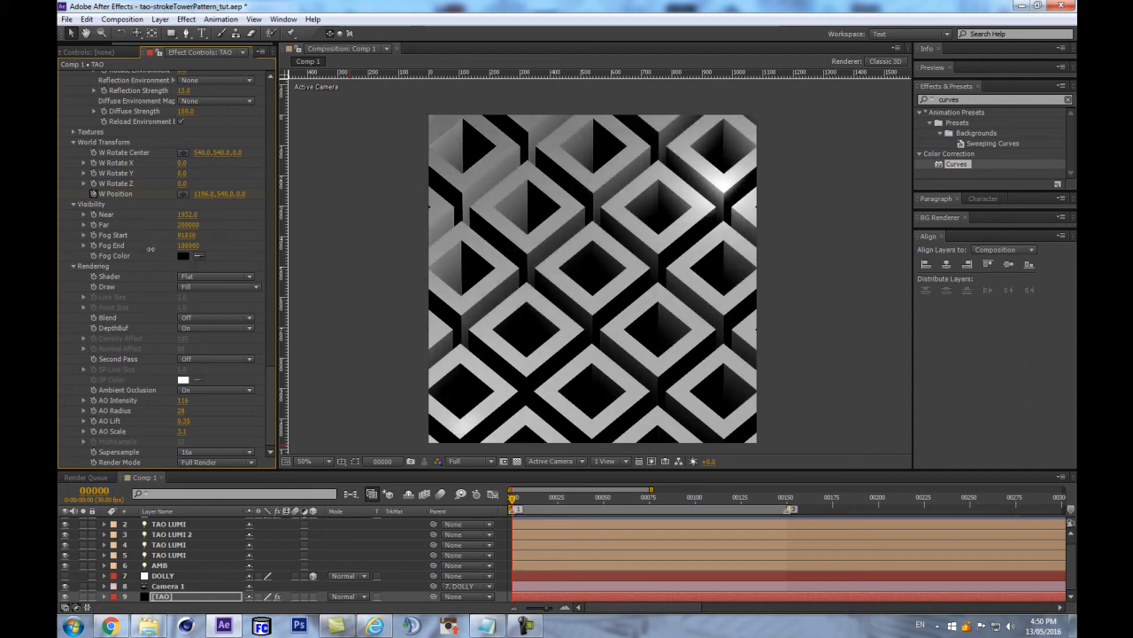
{"action": "left_click_drag", "start_coordinate": [160, 249], "coordinate": [166, 249]}
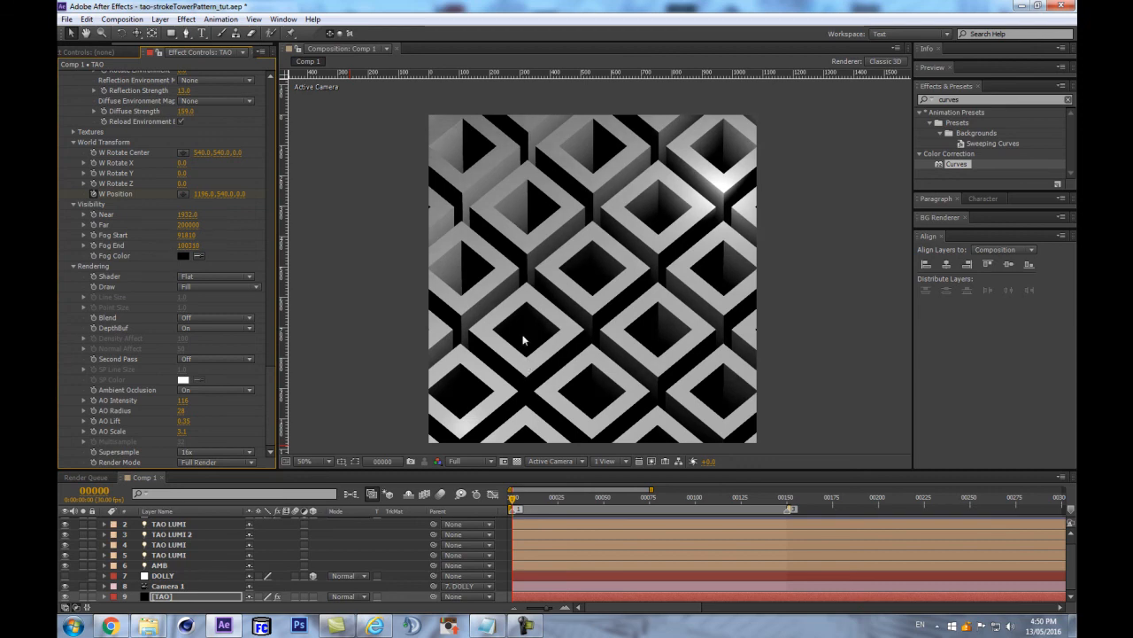
Raise Tao's Fog Start slightly to soften the darkening in the recesses, and preview the loop with the whole frame in view
{"action": "key", "text": "period"}
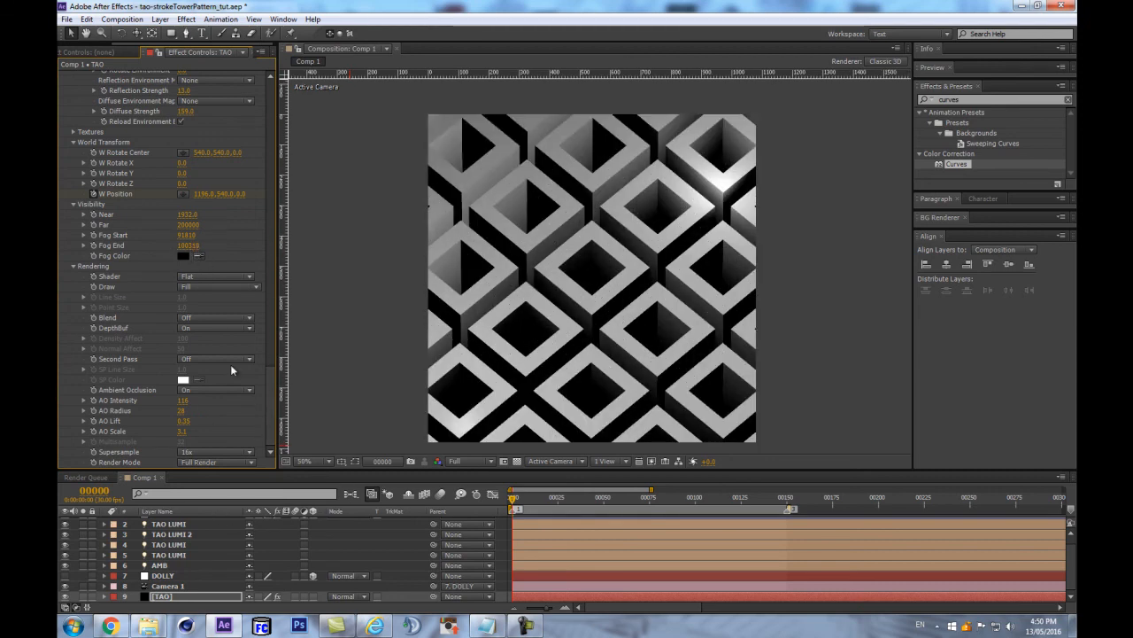
{"action": "scroll", "coordinate": [225, 214], "scroll_direction": "up", "scroll_amount": 8}
{"action": "left_click_drag", "start_coordinate": [186, 238], "coordinate": [207, 236]}
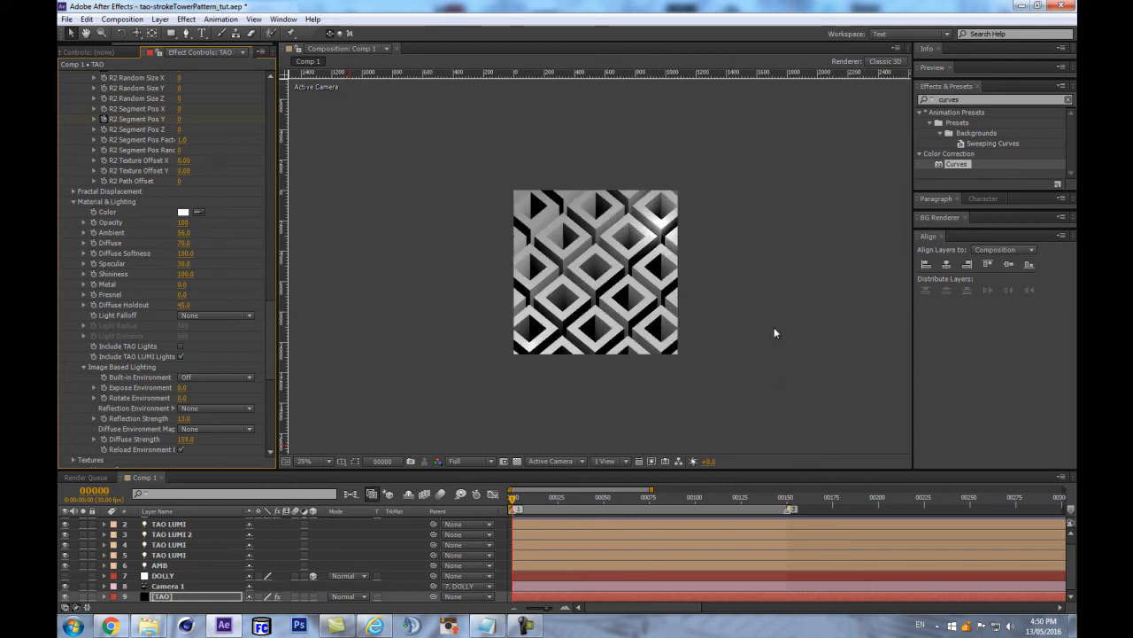
{"action": "left_click_drag", "start_coordinate": [375, 333], "coordinate": [383, 312]}
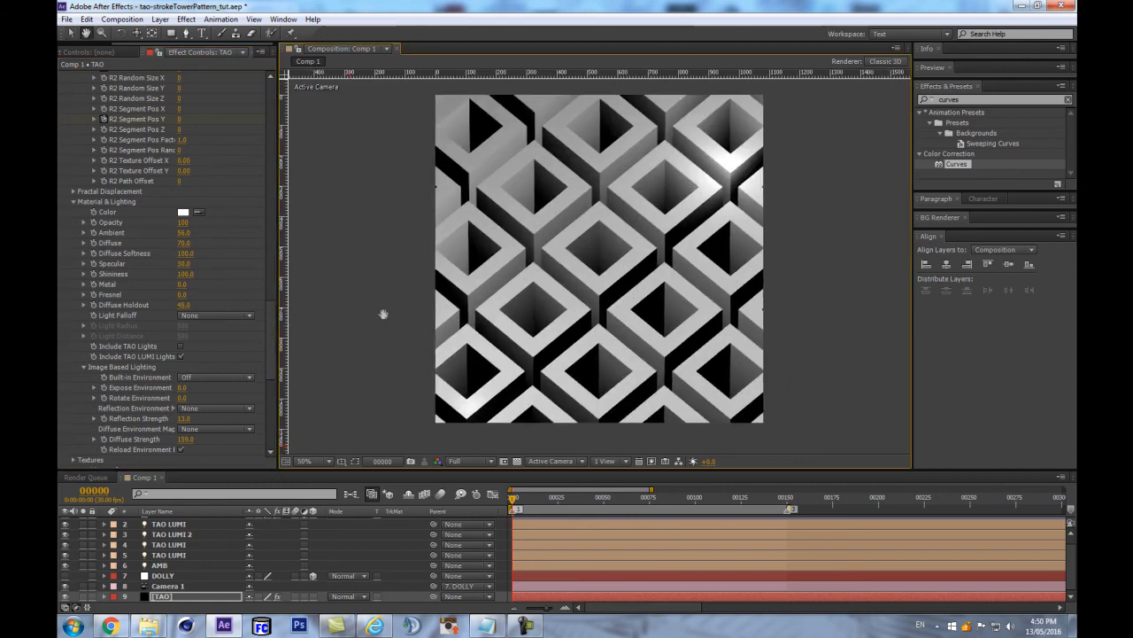
{"action": "left_click_drag", "start_coordinate": [526, 503], "coordinate": [364, 535]}
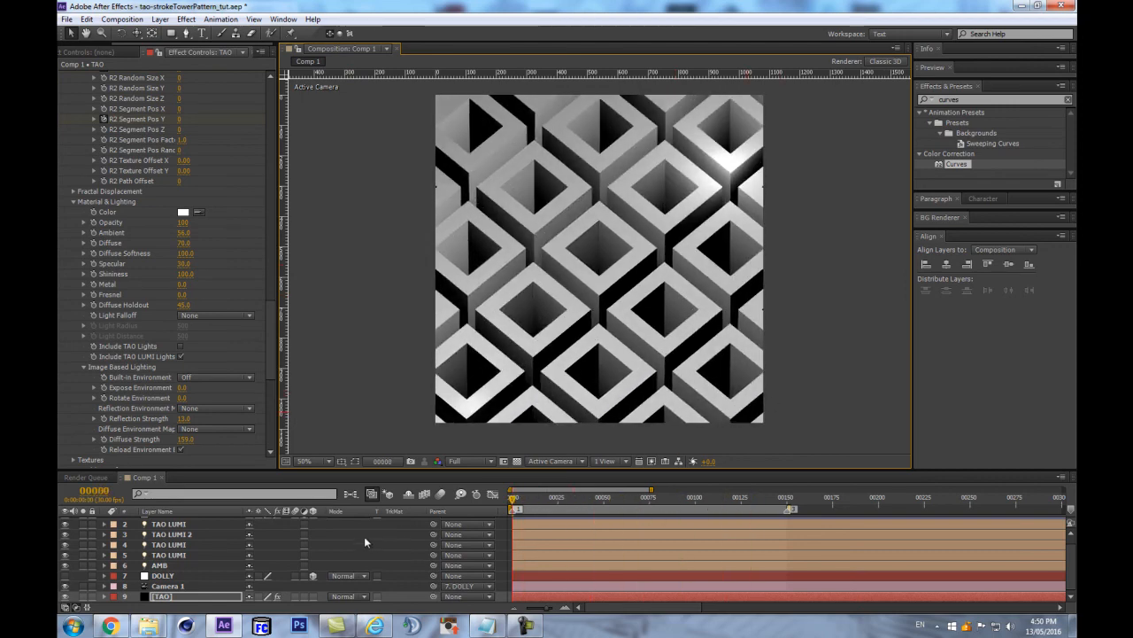
{"action": "key", "text": "KP_0"}
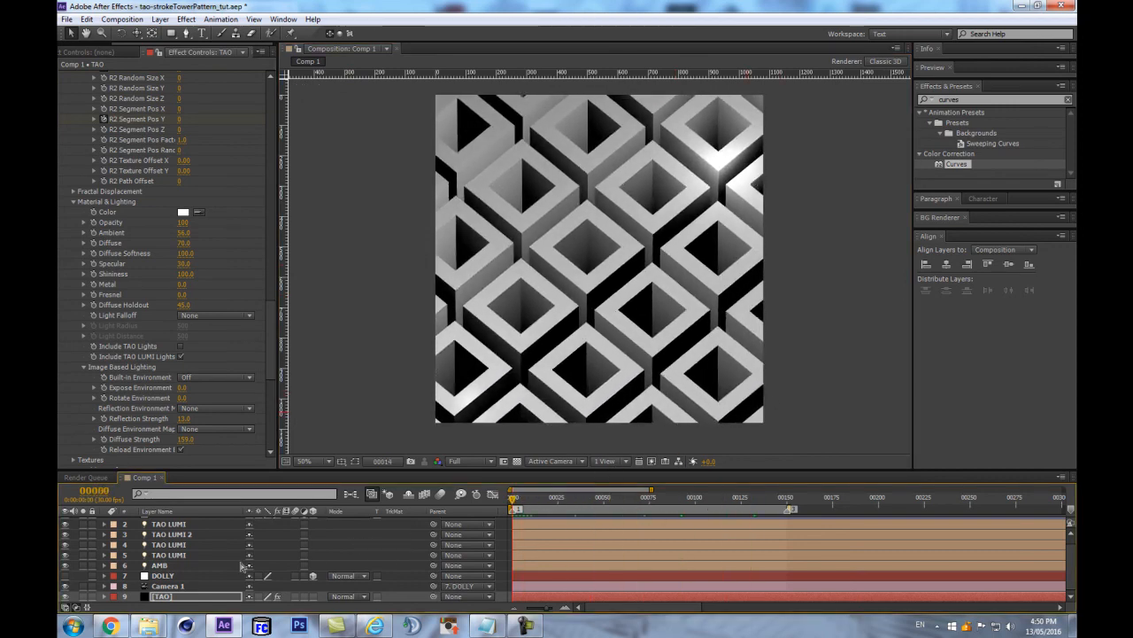